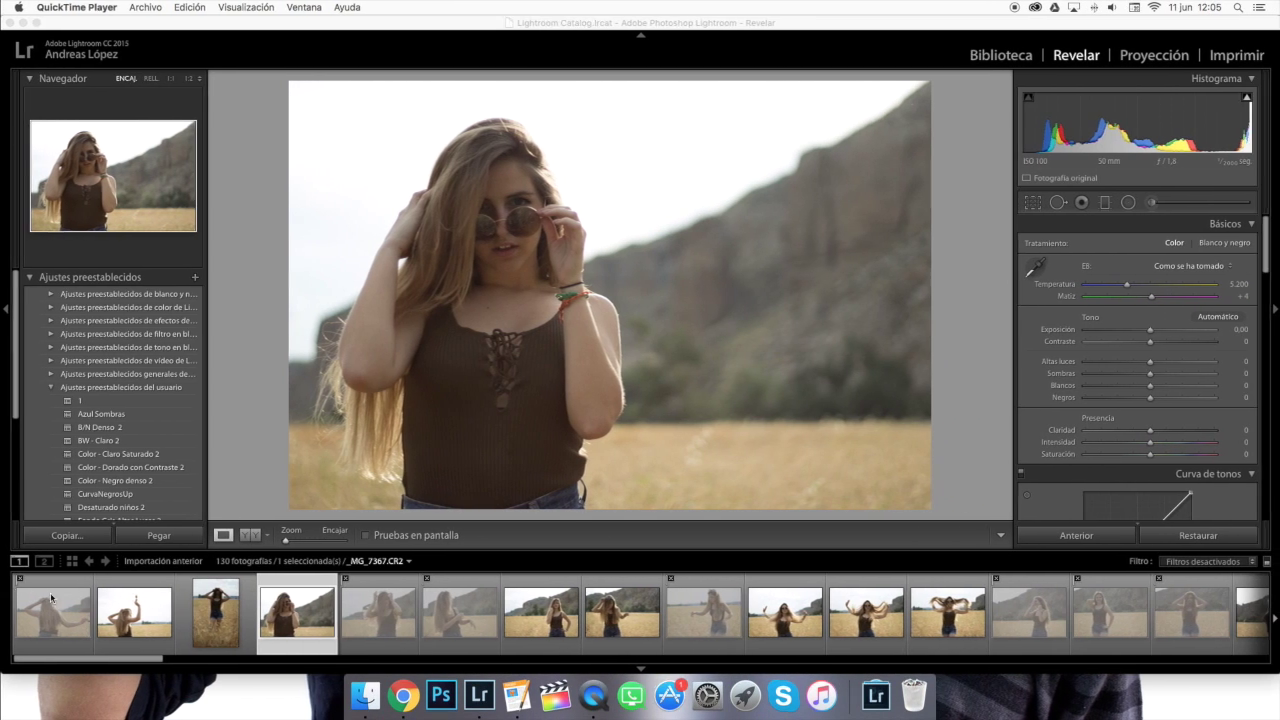
Open the Library grid, show only the rejected photos through the attribute flag filter, and clear that filter
{"action": "left_click", "coordinate": [50, 611]}
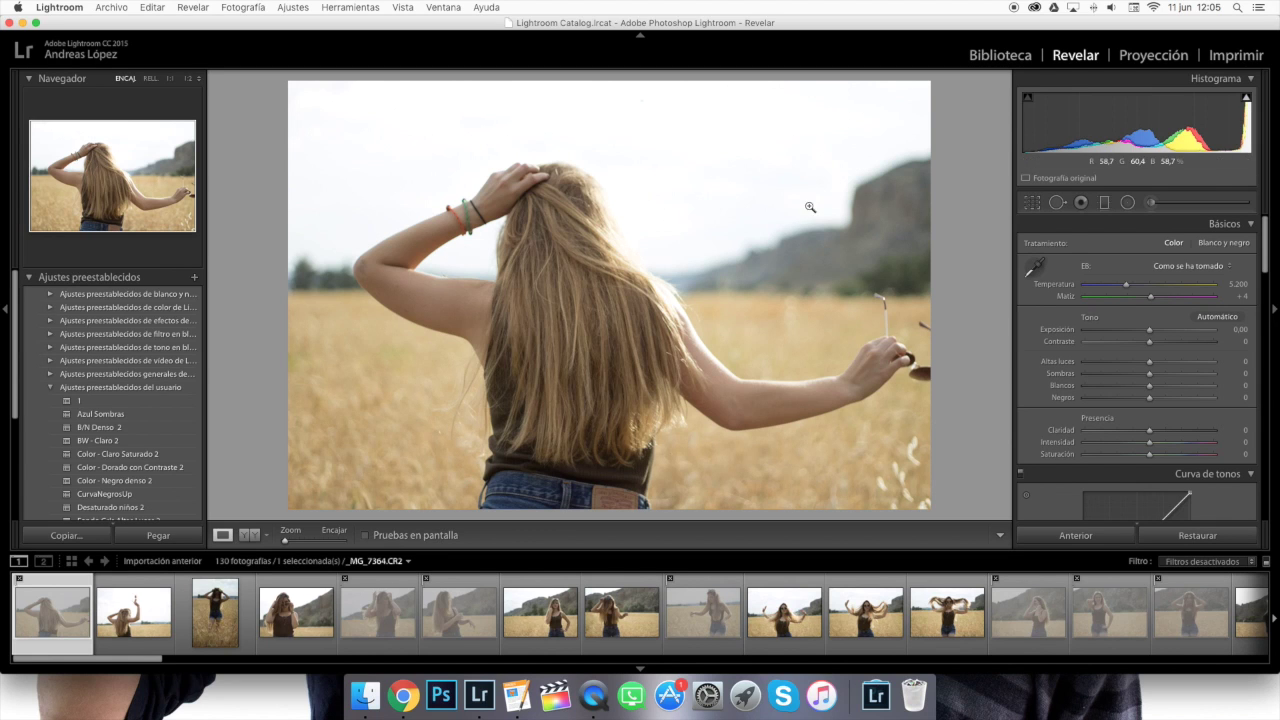
{"action": "left_click", "coordinate": [1000, 55]}
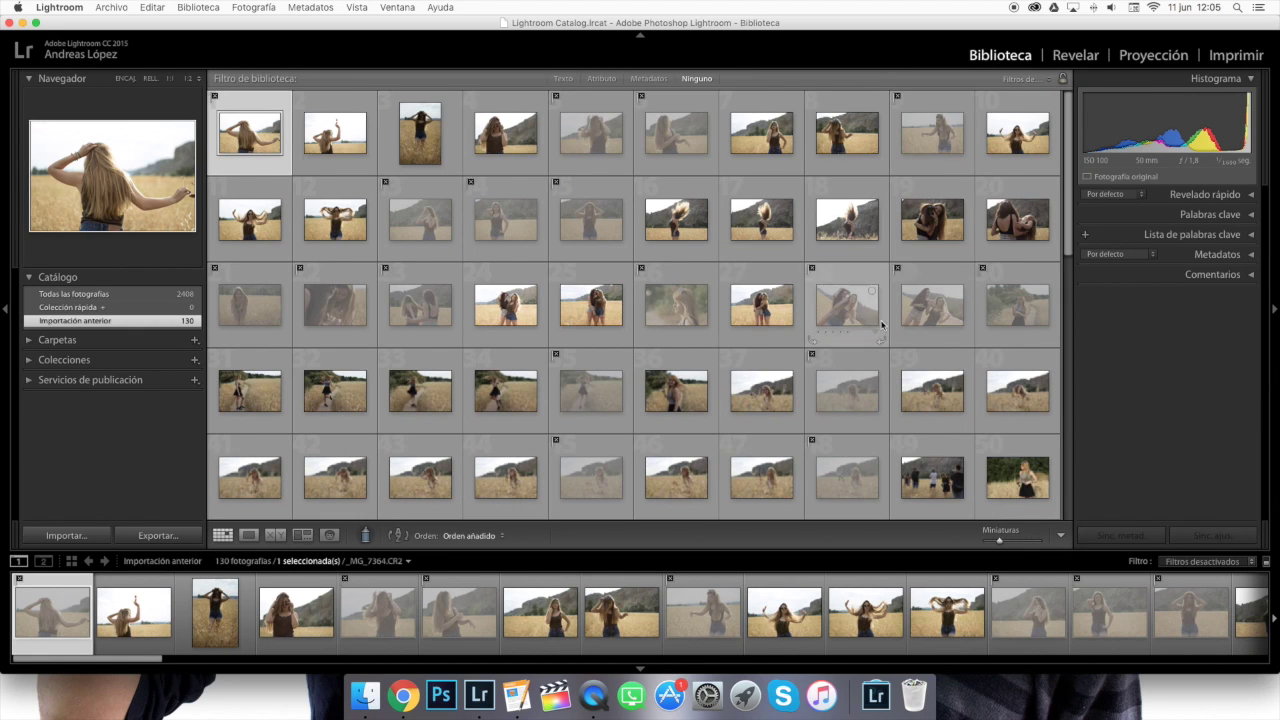
{"action": "left_click", "coordinate": [1019, 80]}
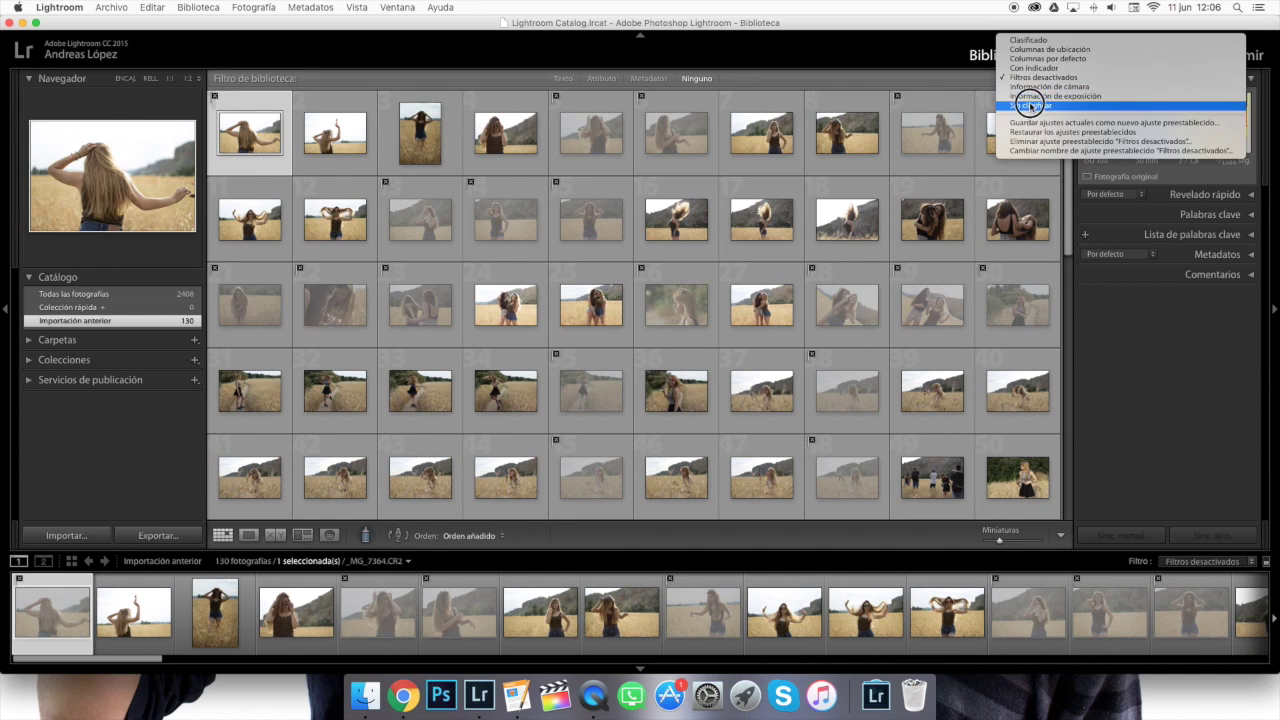
{"action": "left_click", "coordinate": [1019, 49]}
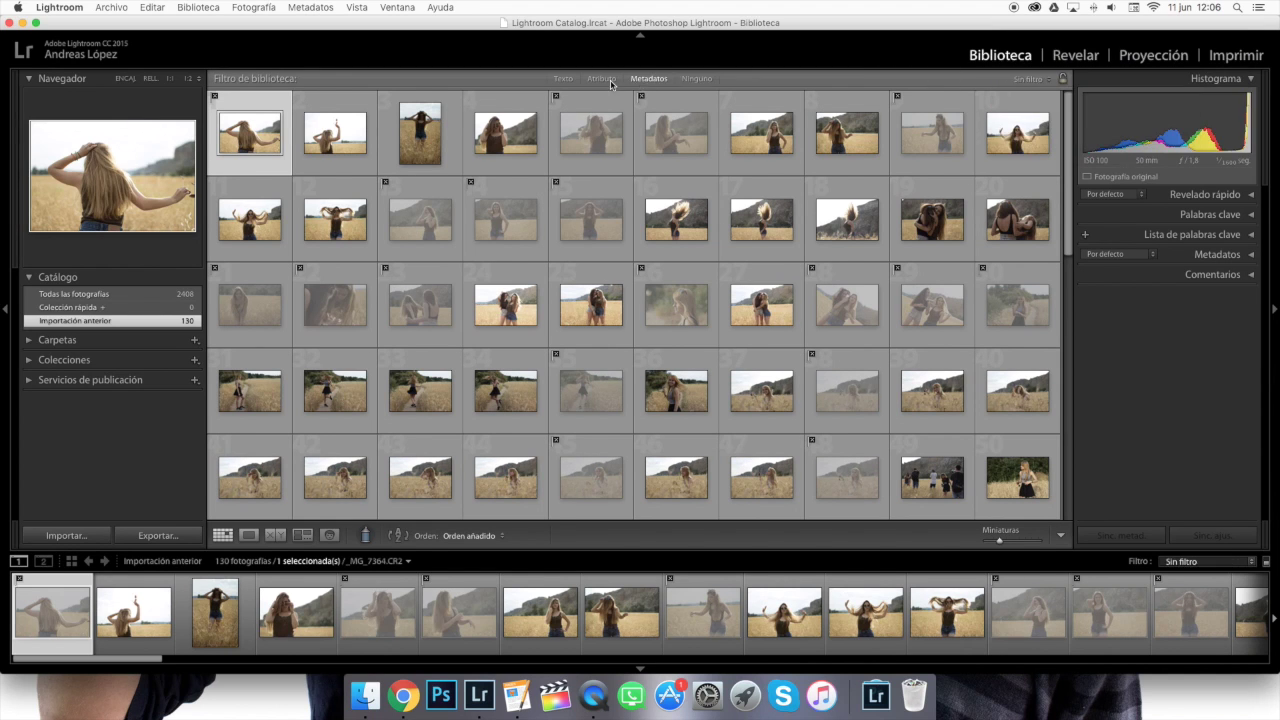
{"action": "left_click", "coordinate": [608, 81]}
{"action": "left_click", "coordinate": [725, 96]}
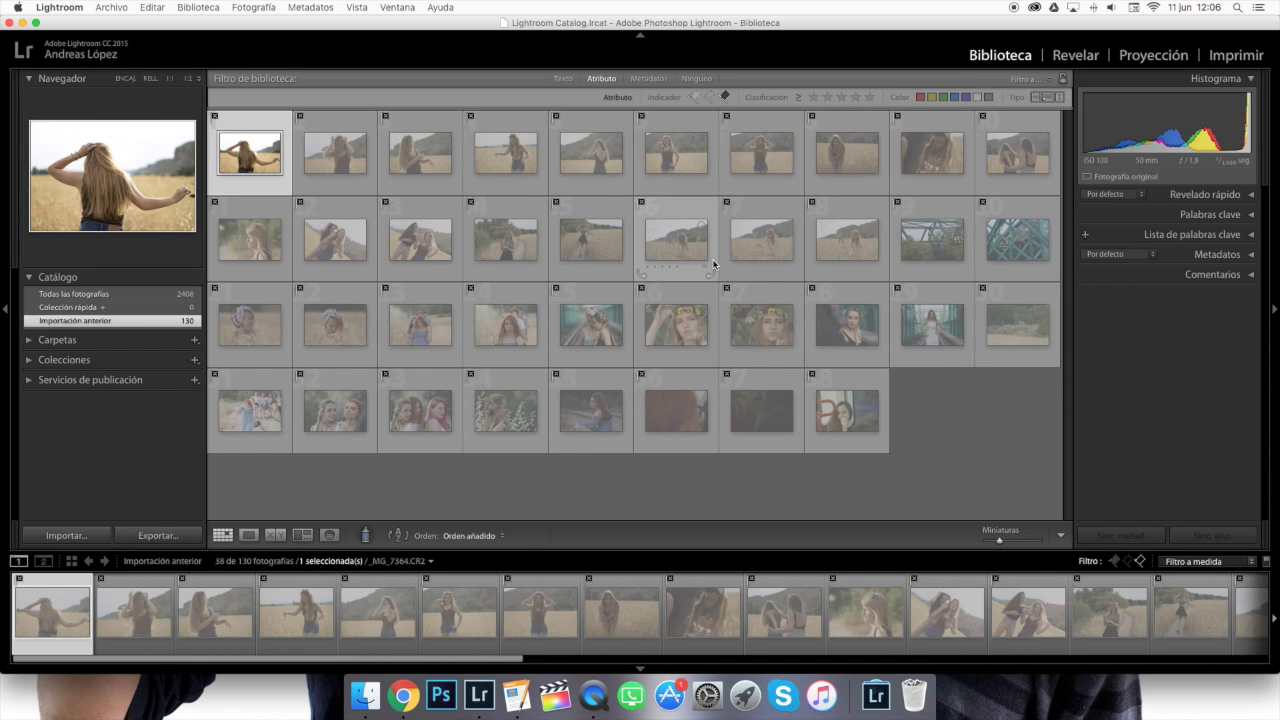
{"action": "left_click", "coordinate": [725, 96]}
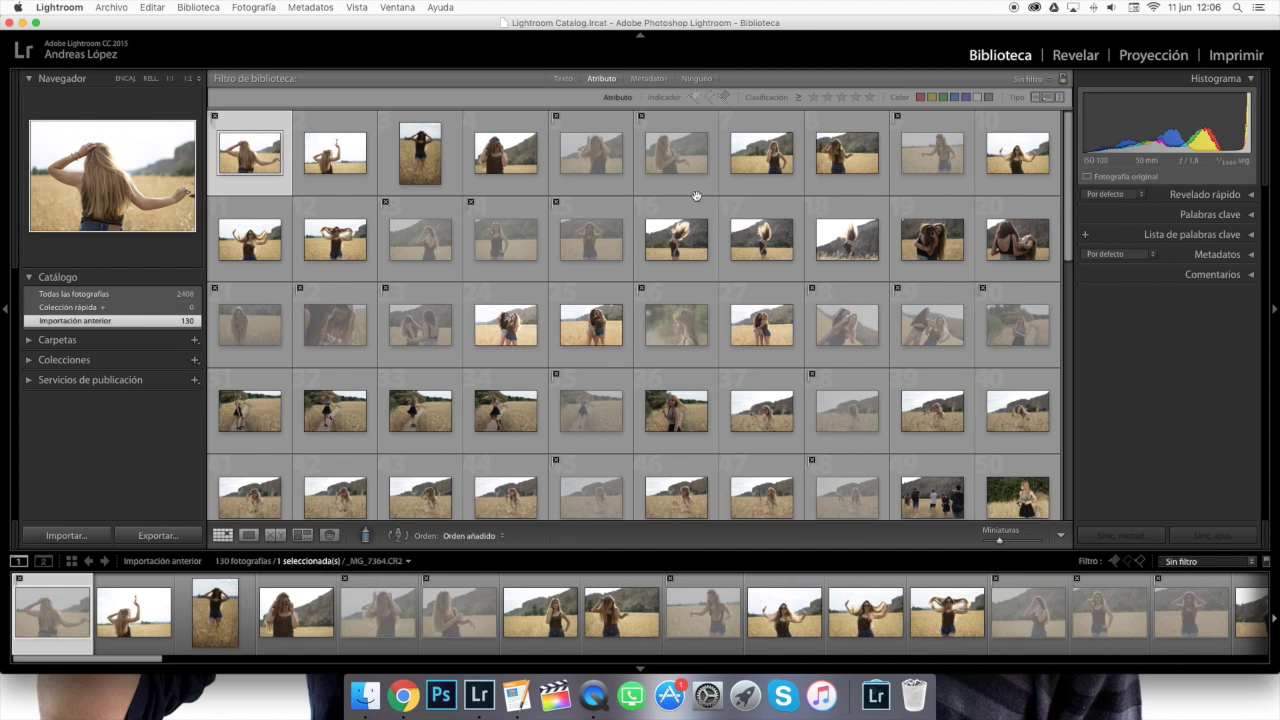
Delete all rejected photos from disk and turn the library filter off
{"action": "key", "text": "super+BackSpace"}
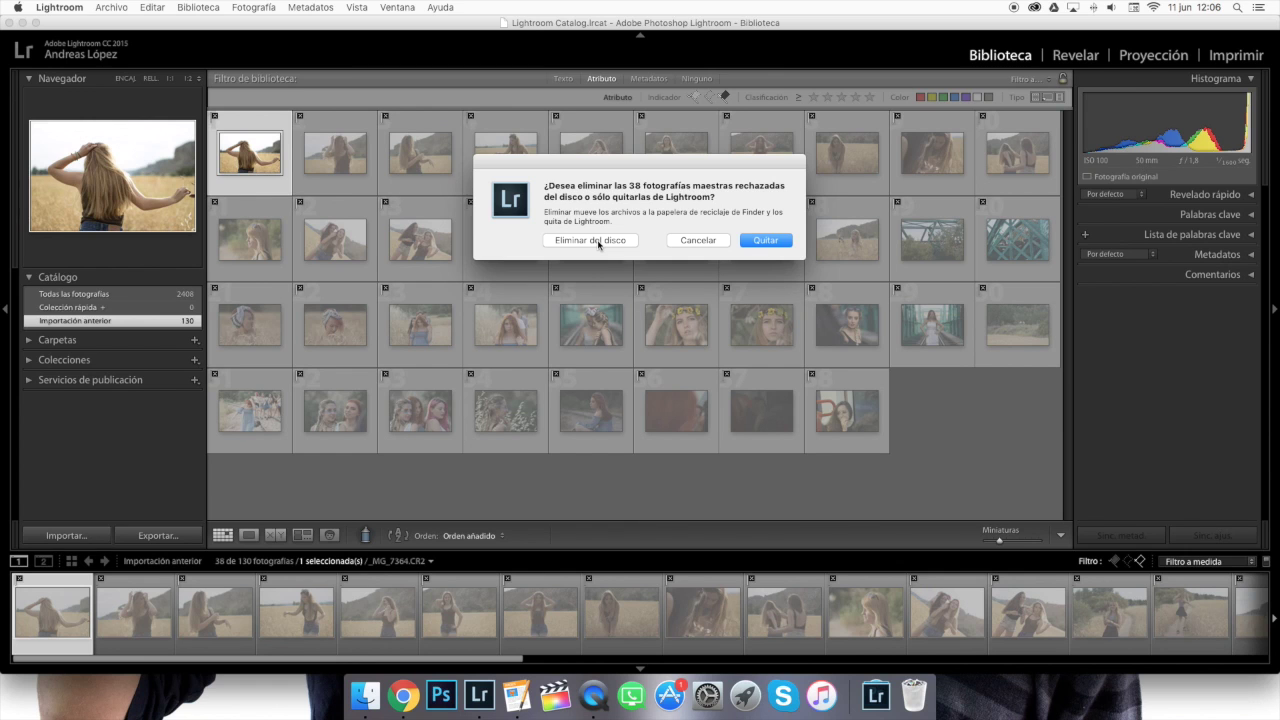
{"action": "left_click", "coordinate": [598, 241]}
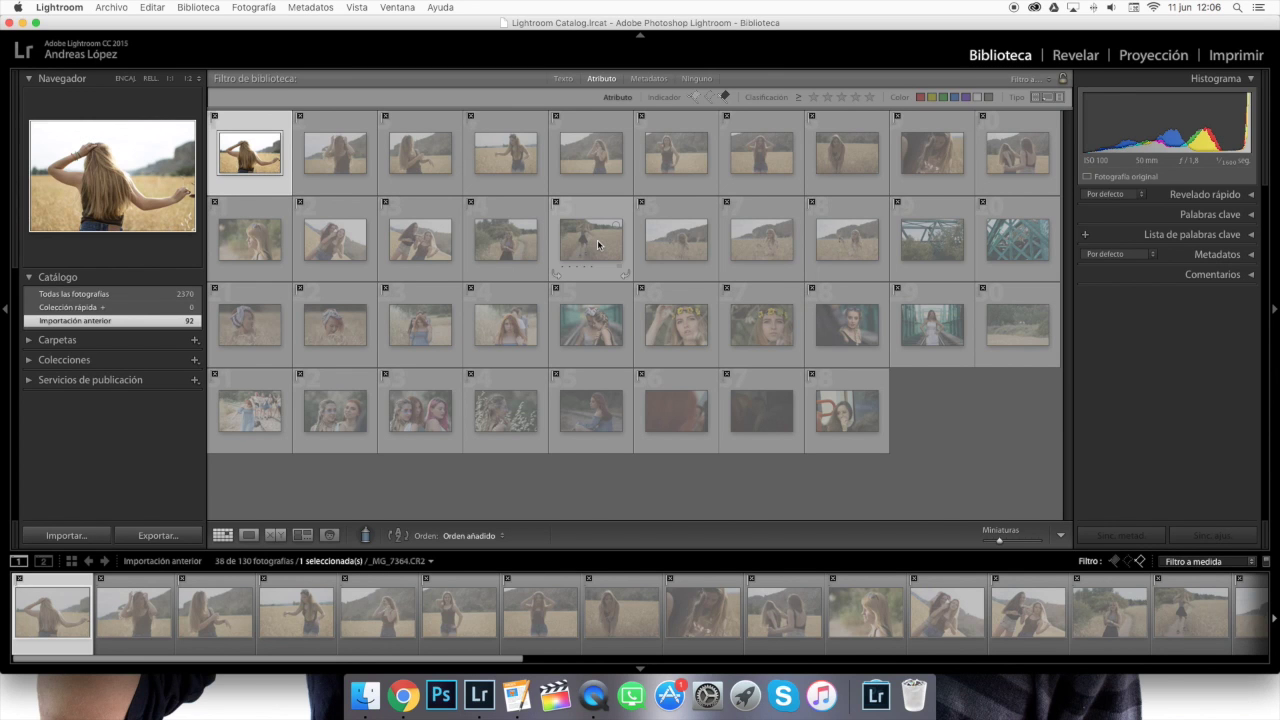
{"action": "key", "text": "super+l"}
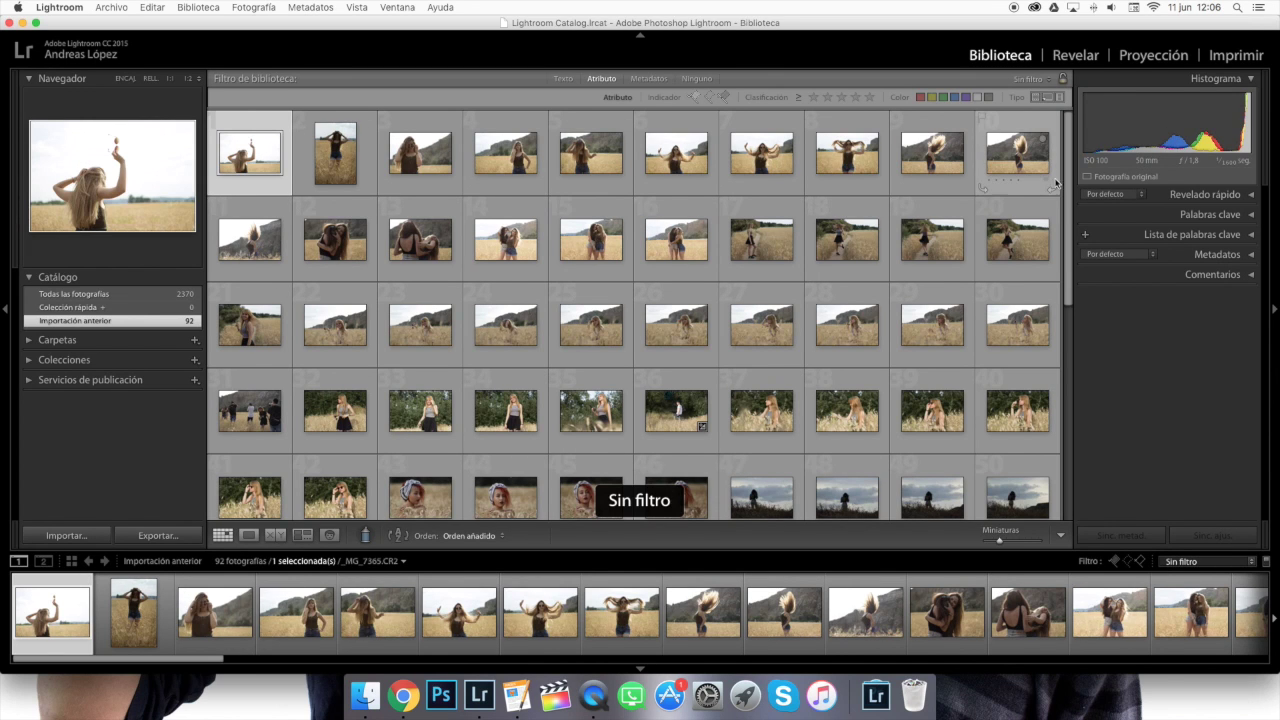
{"action": "left_click_drag", "start_coordinate": [1067, 178], "coordinate": [1064, 150]}
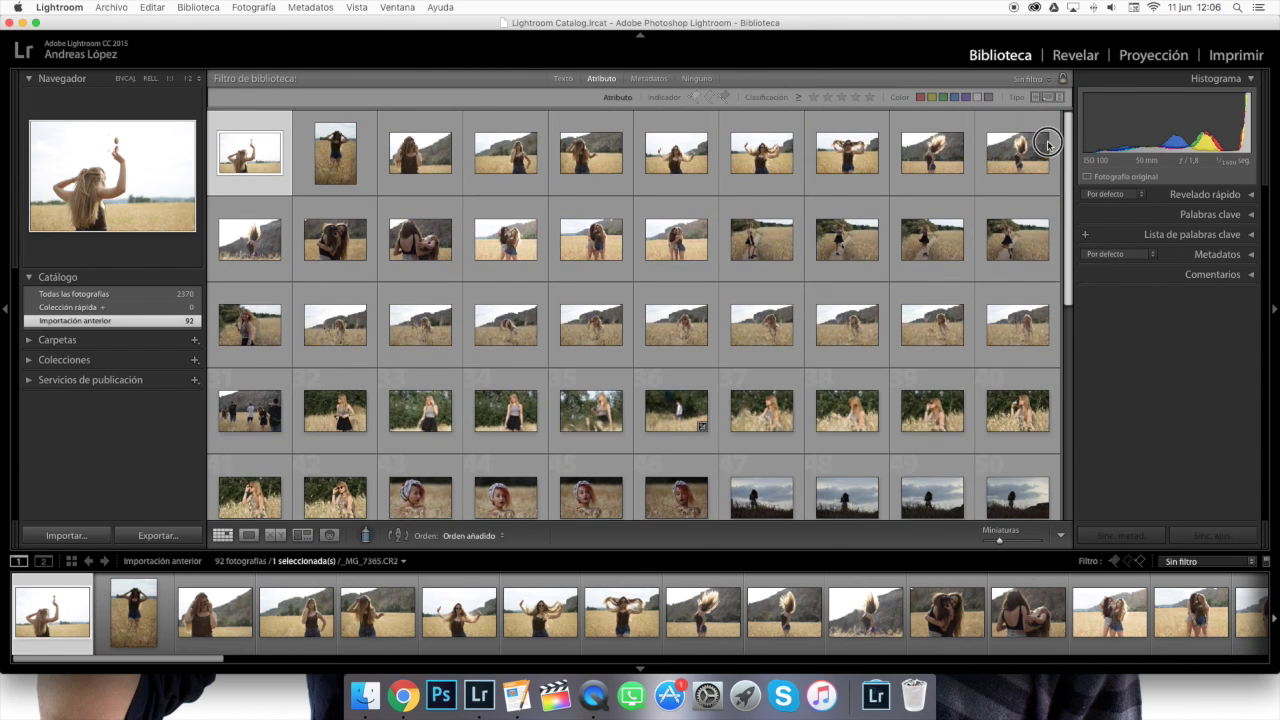
Switch to the Develop module and enlarge the filmstrip thumbnails
{"action": "left_click", "coordinate": [1072, 55]}
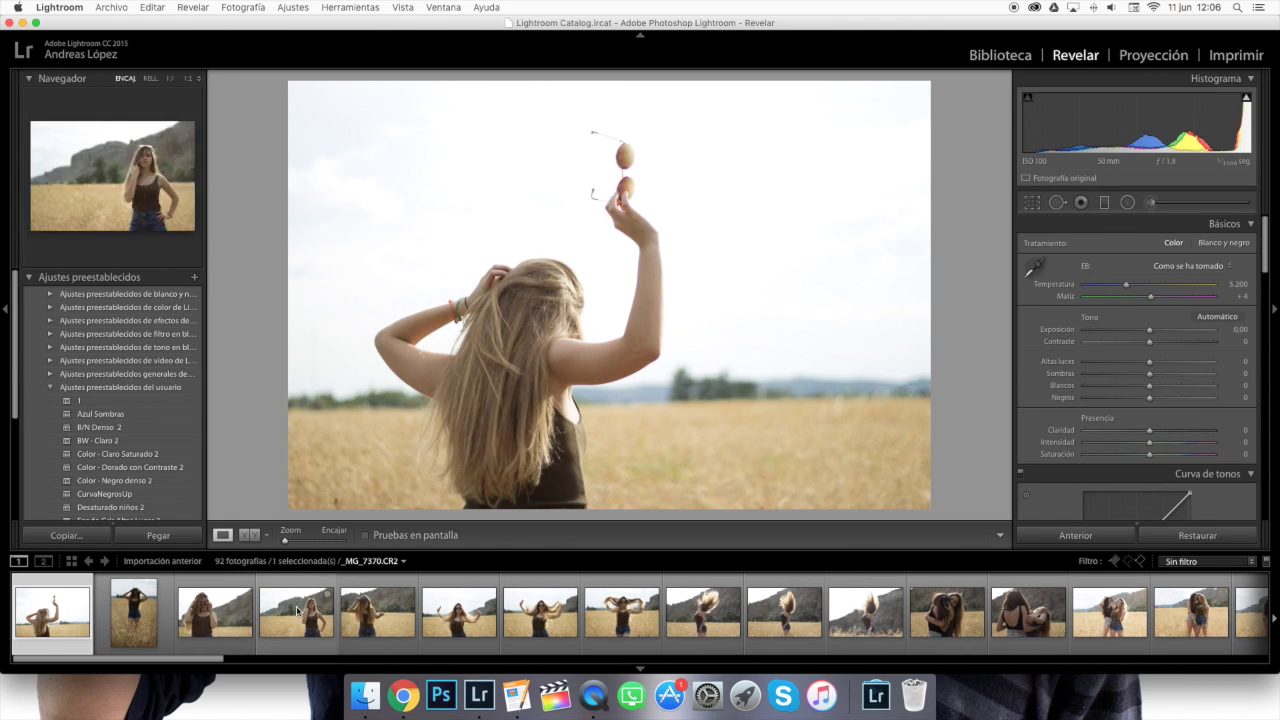
{"action": "mouse_move", "coordinate": [315, 552]}
{"action": "left_mouse_down"}
{"action": "mouse_move", "coordinate": [315, 517]}
{"action": "mouse_move", "coordinate": [311, 533]}
{"action": "left_mouse_up"}
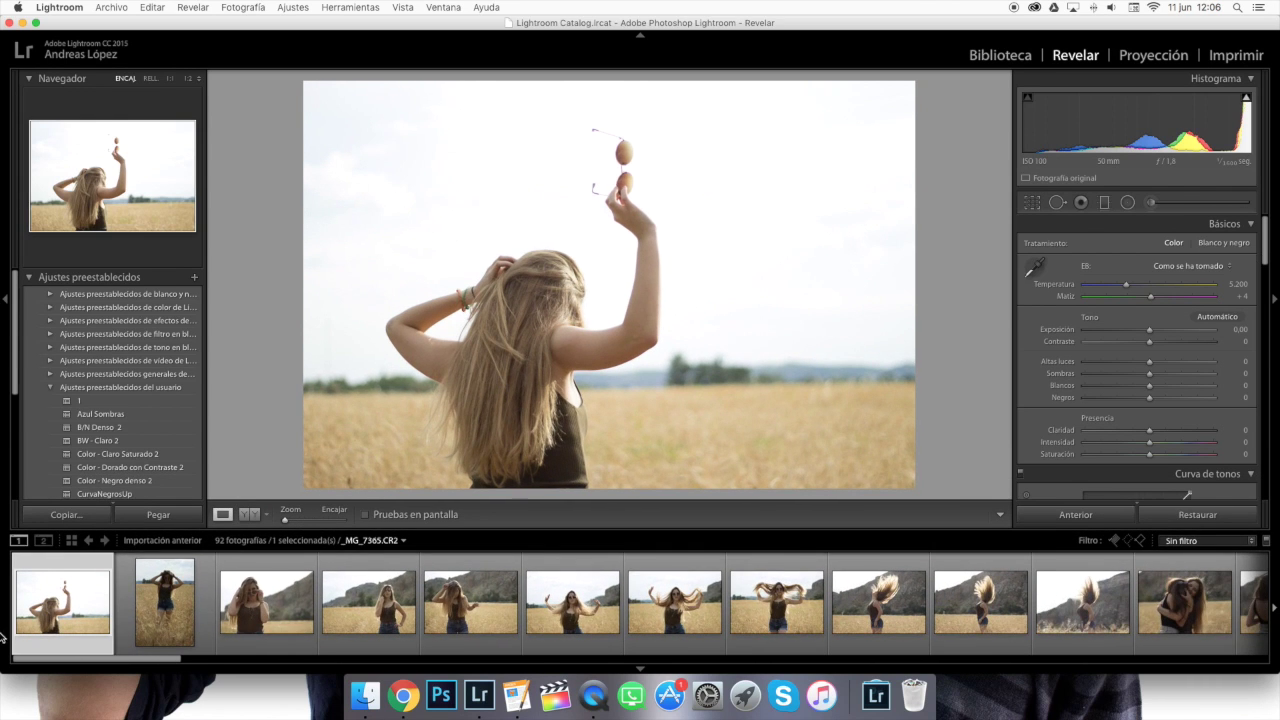
{"action": "left_click_drag", "start_coordinate": [140, 660], "coordinate": [245, 660]}
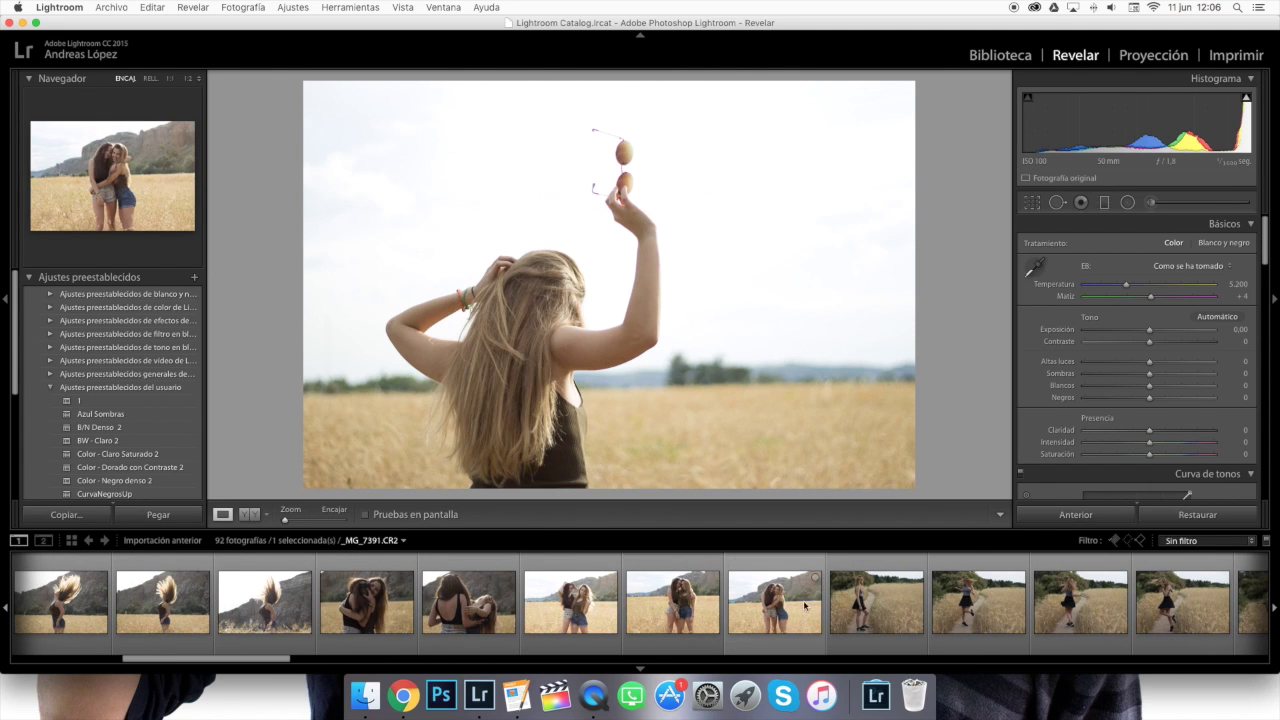
{"action": "left_click_drag", "start_coordinate": [176, 659], "coordinate": [68, 660]}
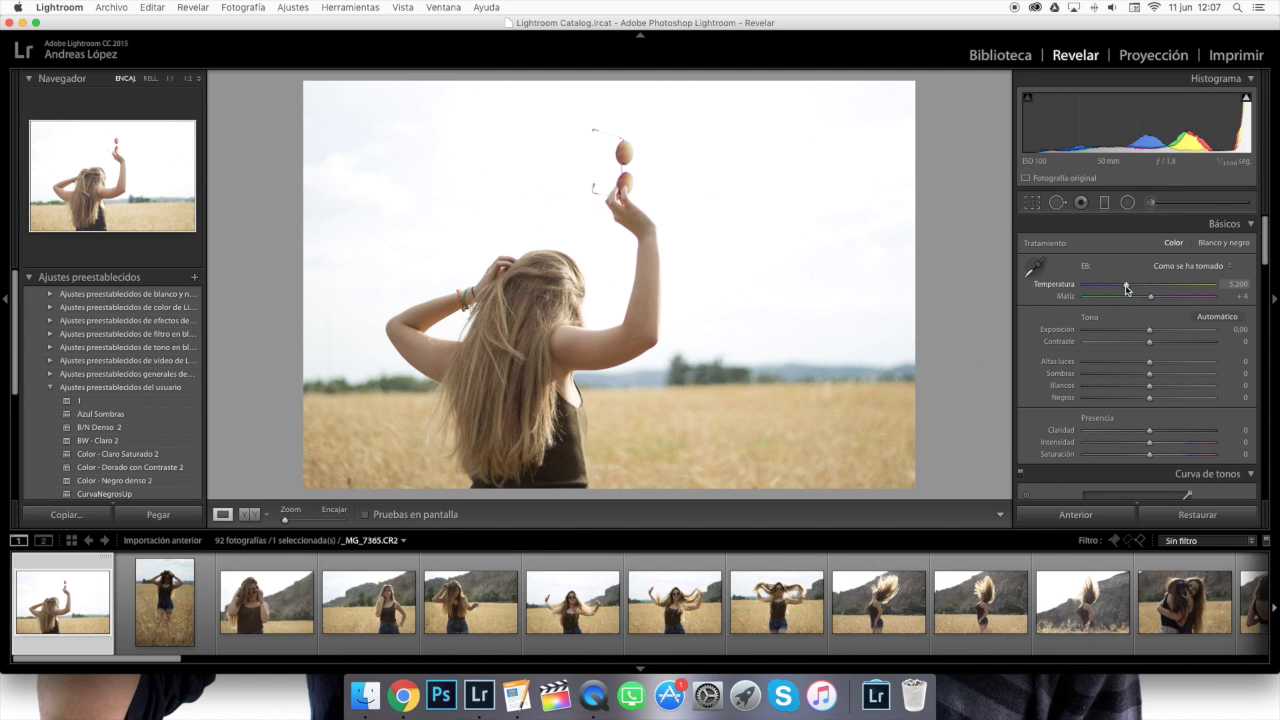
Set the first photo's exposure to +0.75 and its temperature to 5,831
{"action": "left_click_drag", "start_coordinate": [1149, 331], "coordinate": [1159, 335]}
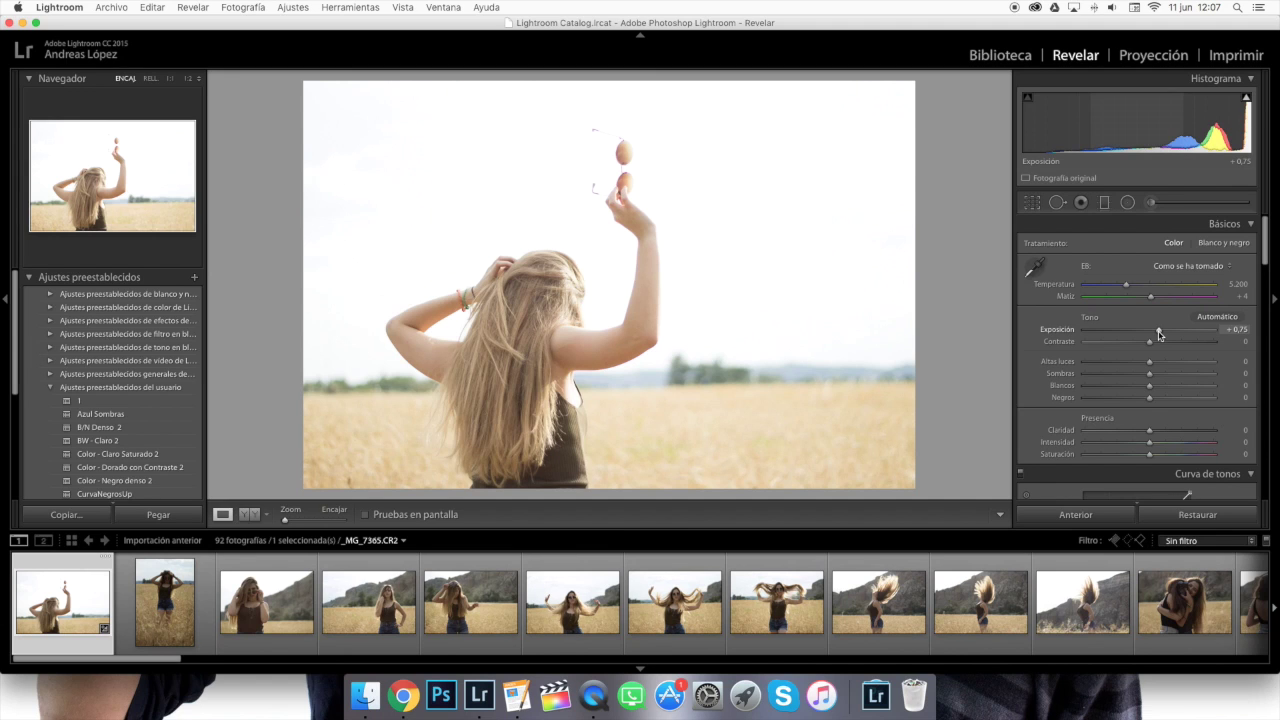
{"action": "left_click_drag", "start_coordinate": [1126, 285], "coordinate": [1135, 286]}
Widen the navigator preview and apply the user preset "Color - Negro denso 2" to the first photo
{"action": "scroll", "coordinate": [113, 438], "scroll_direction": "down", "scroll_amount": 3}
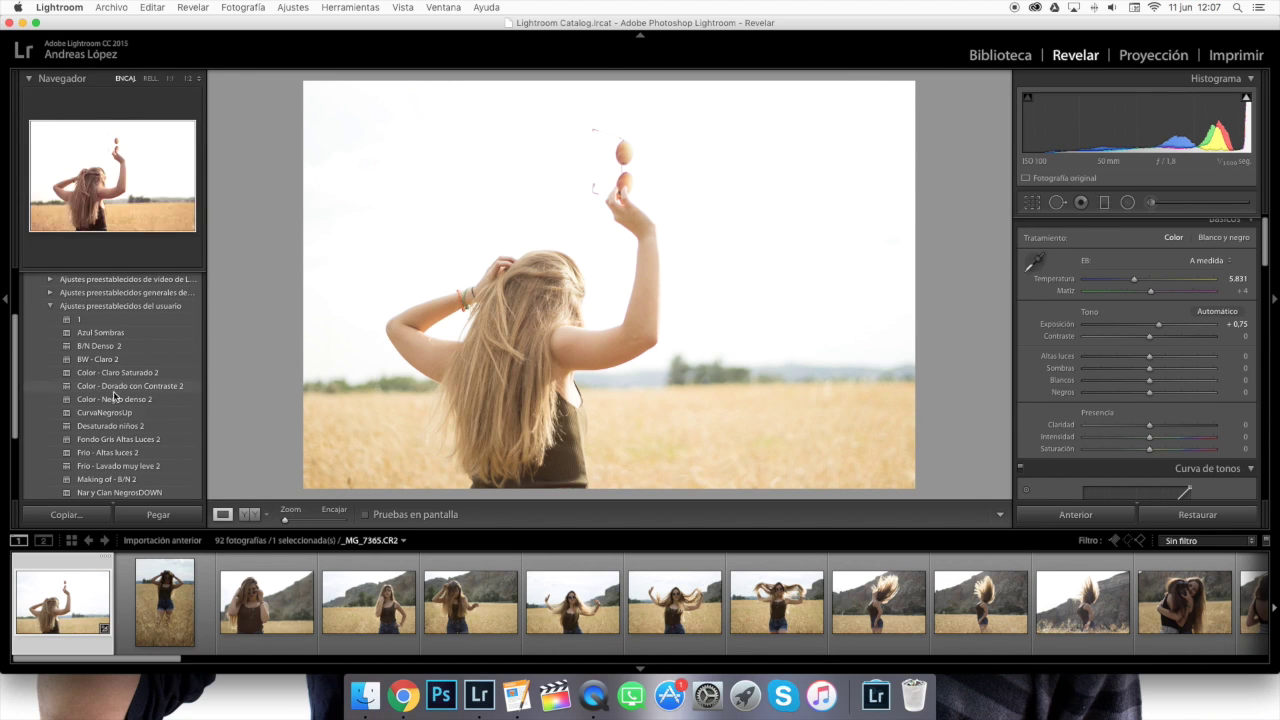
{"action": "scroll", "coordinate": [116, 420], "scroll_direction": "down", "scroll_amount": 3}
{"action": "scroll", "coordinate": [122, 448], "scroll_direction": "up", "scroll_amount": 1}
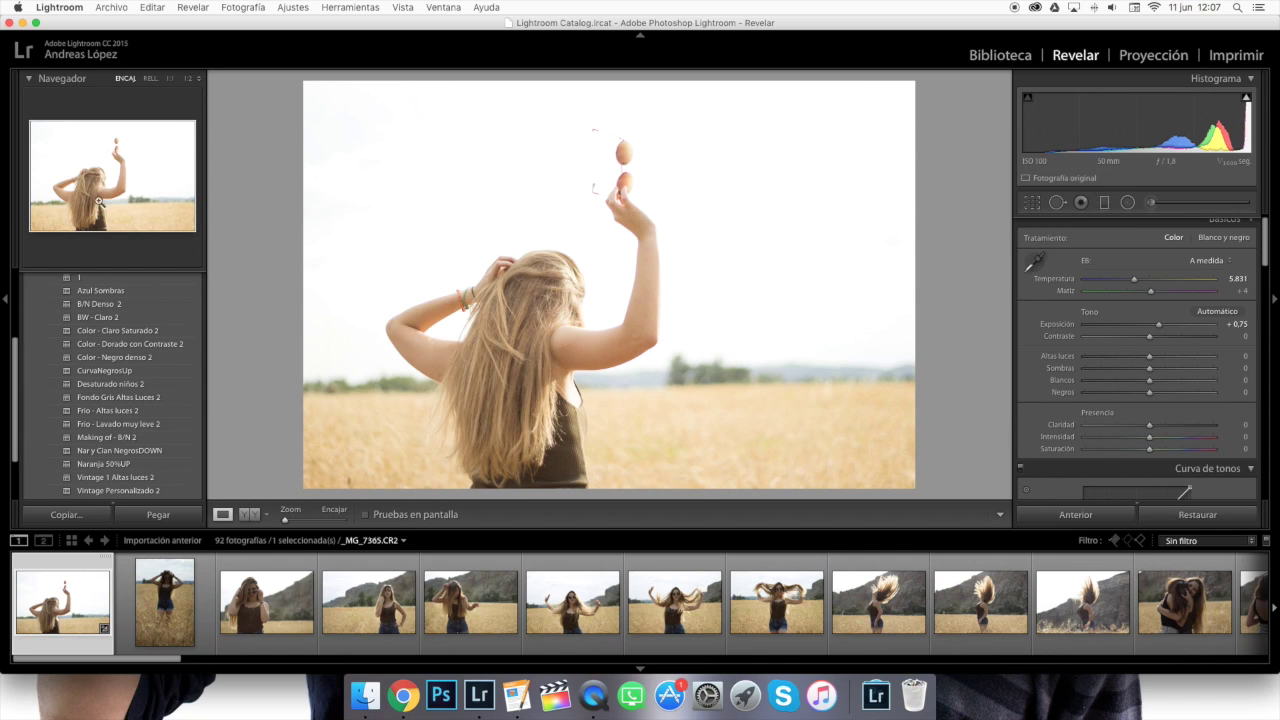
{"action": "left_click_drag", "start_coordinate": [205, 200], "coordinate": [248, 203]}
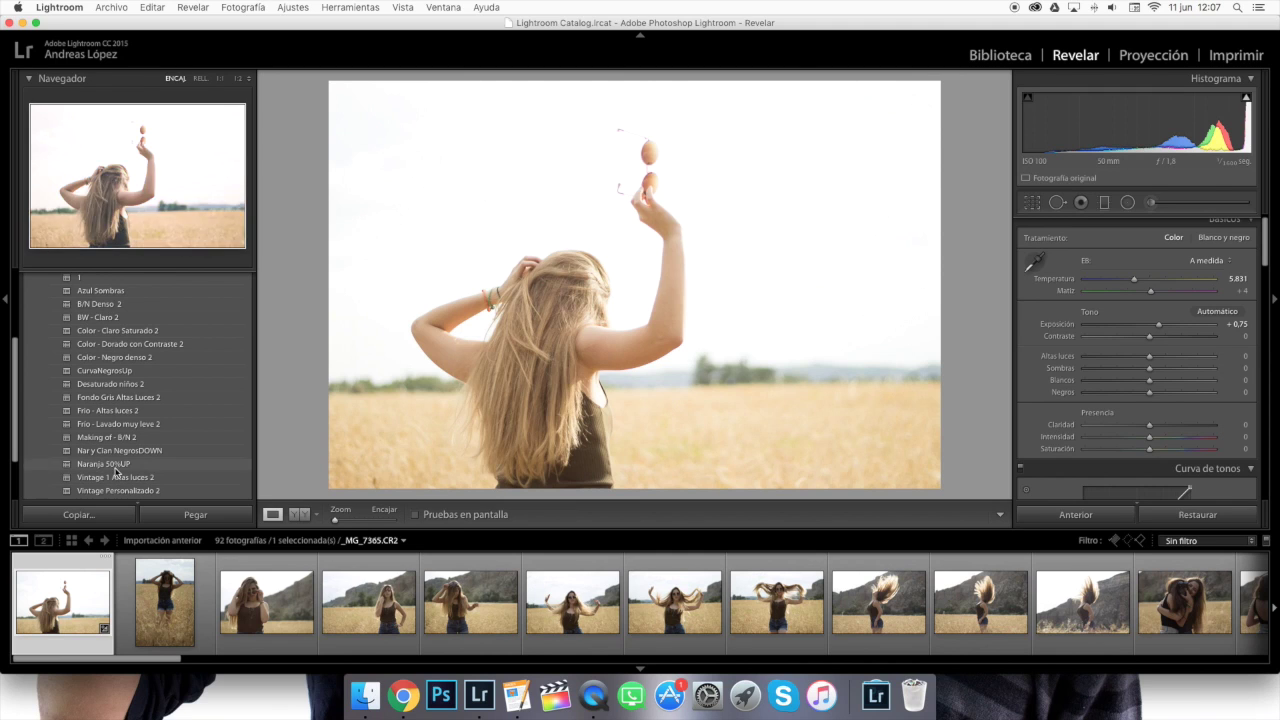
{"action": "left_click", "coordinate": [100, 363]}
Set the first photo's temperature to 6,133 and its blacks to -38
{"action": "left_click_drag", "start_coordinate": [1122, 286], "coordinate": [1139, 284]}
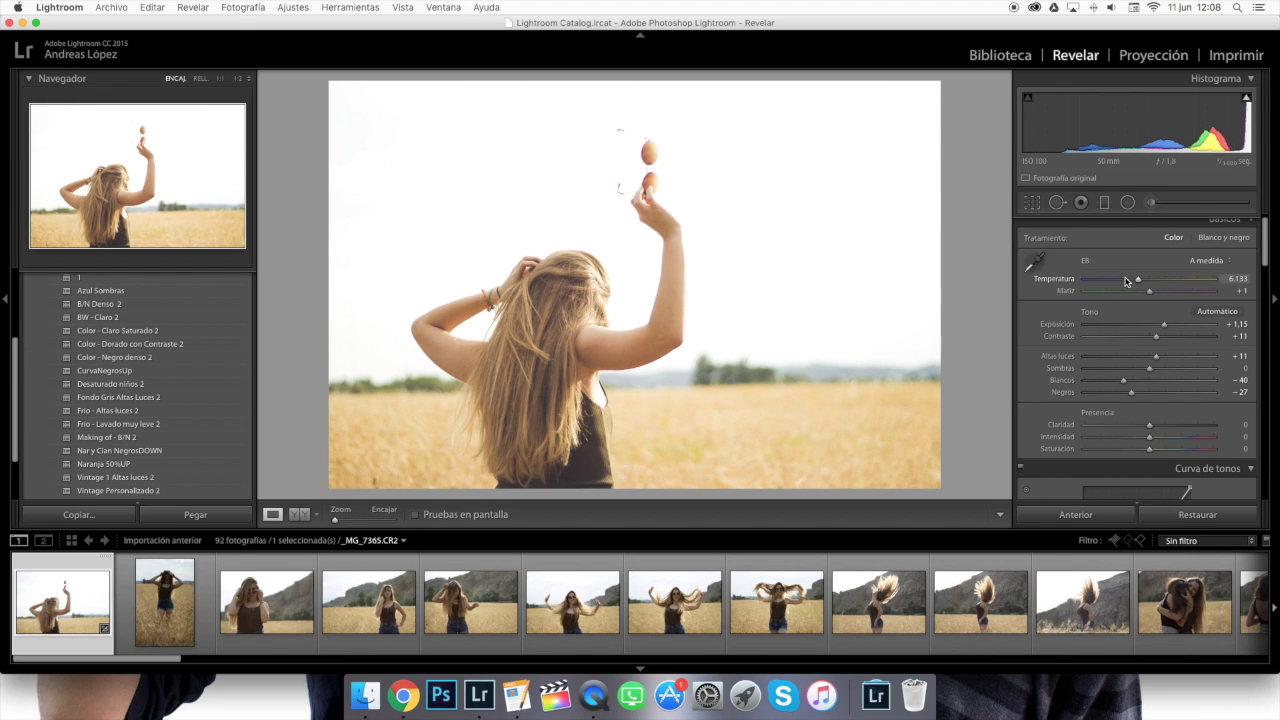
{"action": "left_click_drag", "start_coordinate": [1133, 396], "coordinate": [1125, 396]}
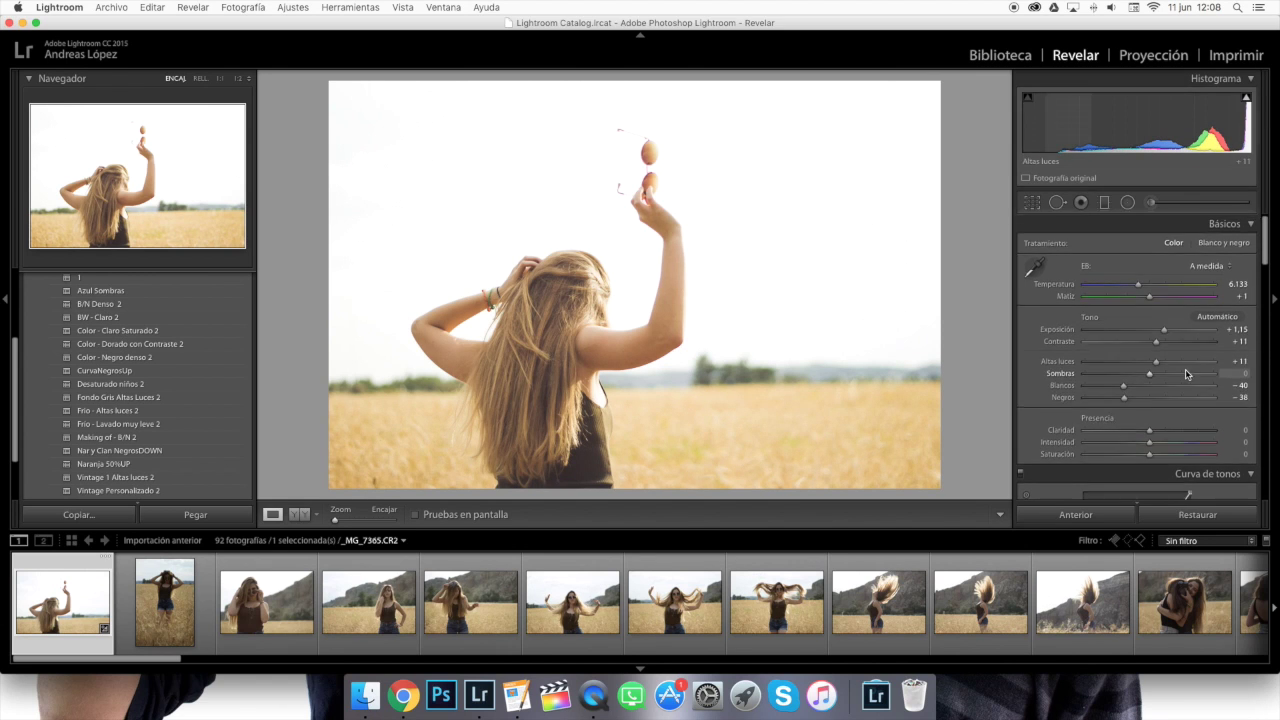
On the blue channel of the tone curve, add a point in the darker tones and raise the black end slightly, and collapse the curve settings
{"action": "scroll", "coordinate": [1125, 397], "scroll_direction": "down", "scroll_amount": 6}
{"action": "scroll", "coordinate": [1183, 370], "scroll_direction": "up", "scroll_amount": 3}
{"action": "left_click", "coordinate": [1165, 456]}
{"action": "left_click", "coordinate": [1168, 483]}
{"action": "left_click", "coordinate": [1114, 410]}
{"action": "left_click_drag", "start_coordinate": [1085, 441], "coordinate": [1084, 433]}
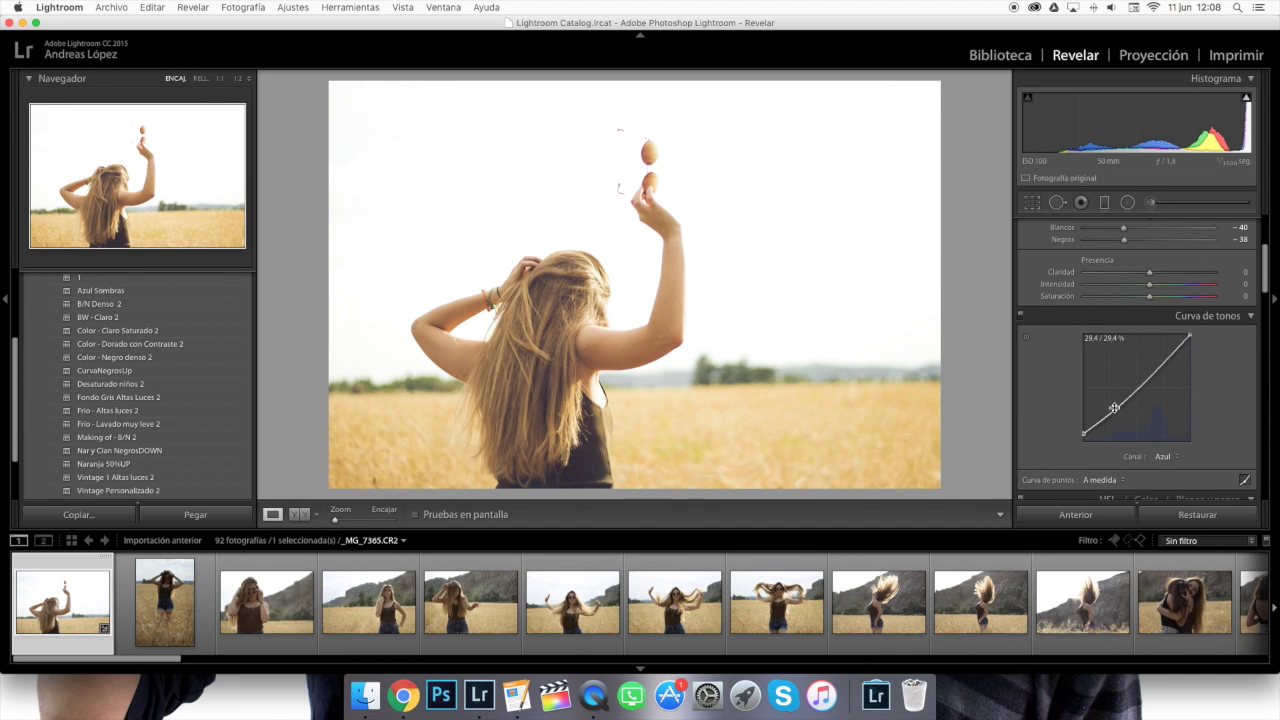
{"action": "left_click_drag", "start_coordinate": [1111, 411], "coordinate": [1110, 412]}
{"action": "left_click", "coordinate": [1247, 320]}
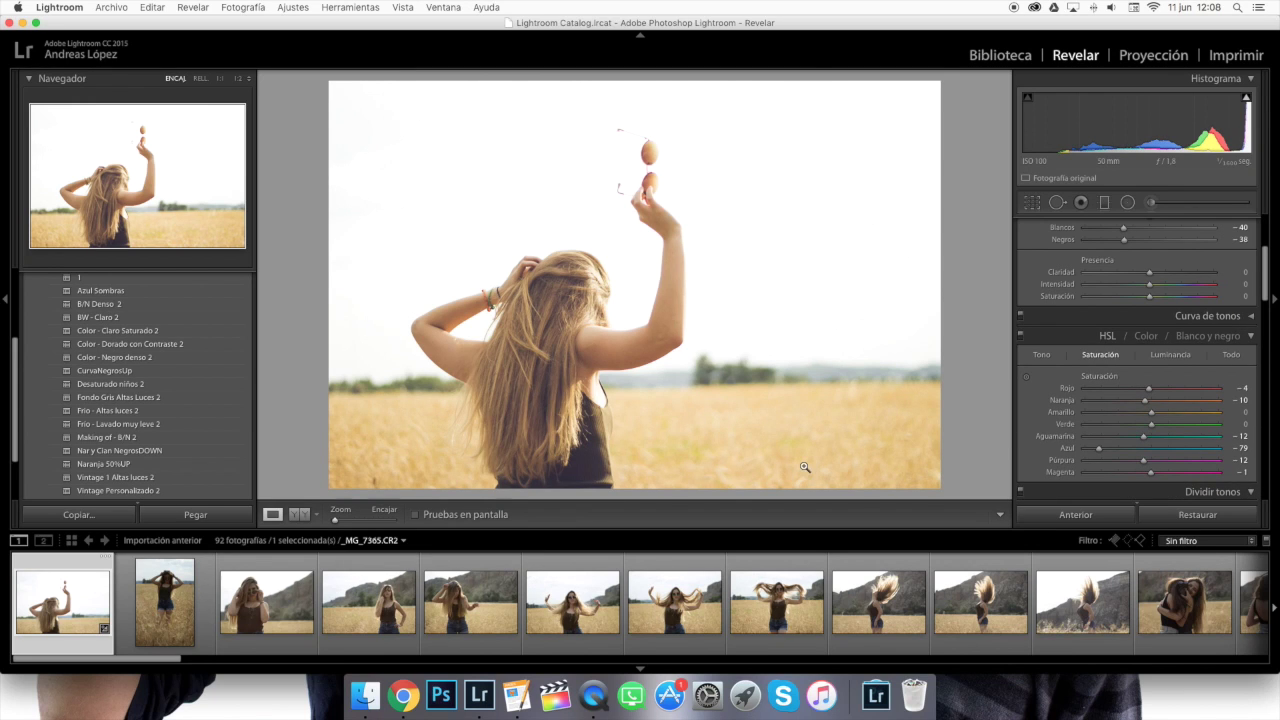
Straighten the first photo along its horizon by an angle of 1.25 and apply the crop
{"action": "scroll", "coordinate": [900, 600], "scroll_direction": "down", "scroll_amount": 5}
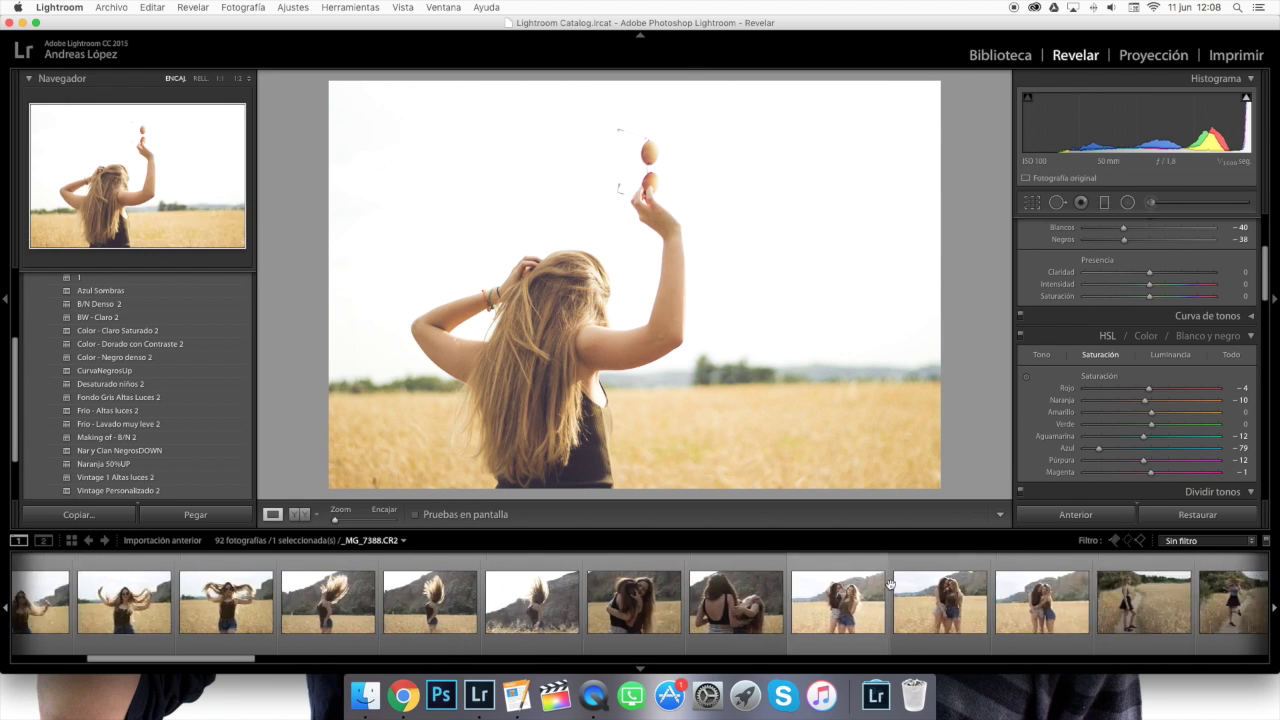
{"action": "scroll", "coordinate": [900, 600], "scroll_direction": "up", "scroll_amount": 5}
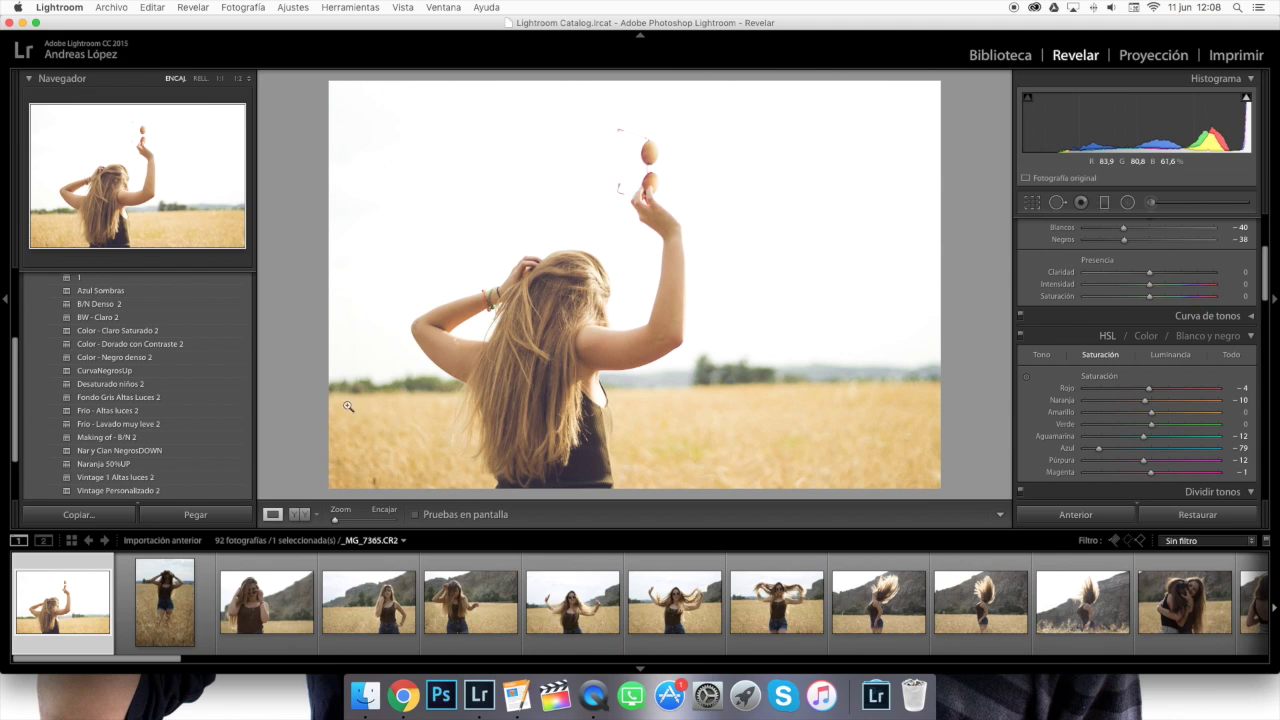
{"action": "left_click", "coordinate": [1031, 203]}
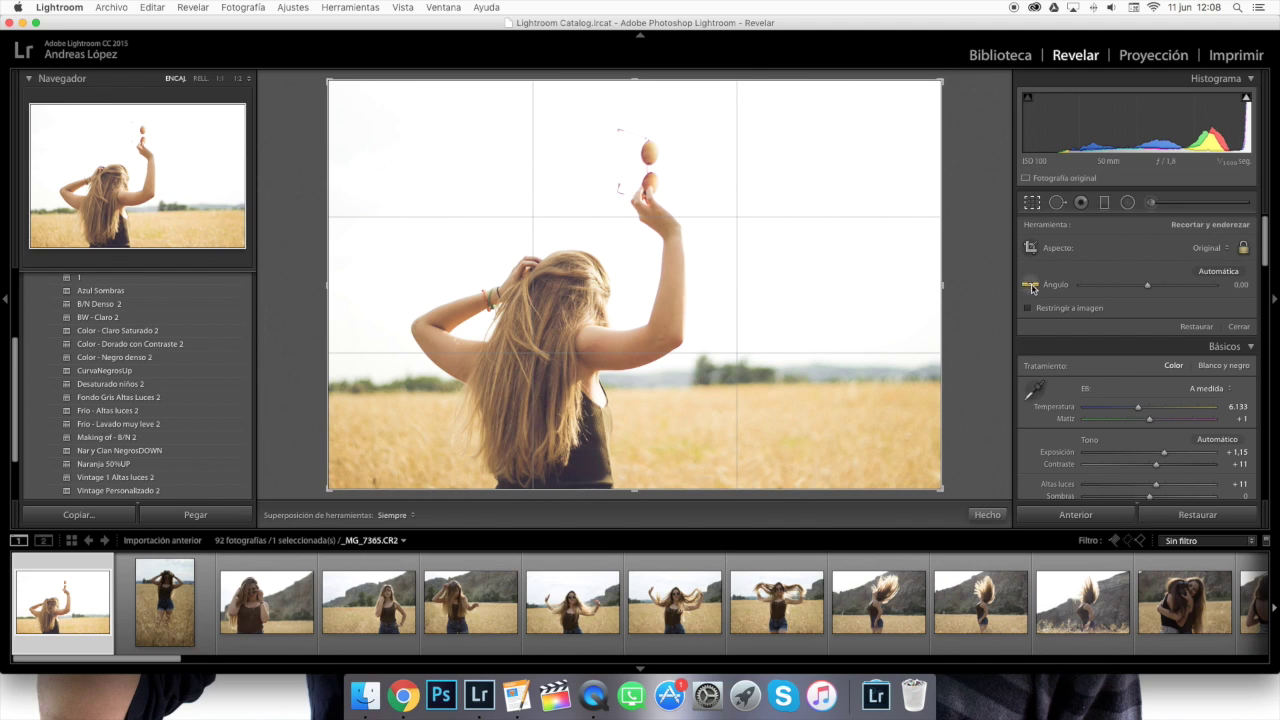
{"action": "left_click", "coordinate": [1031, 287]}
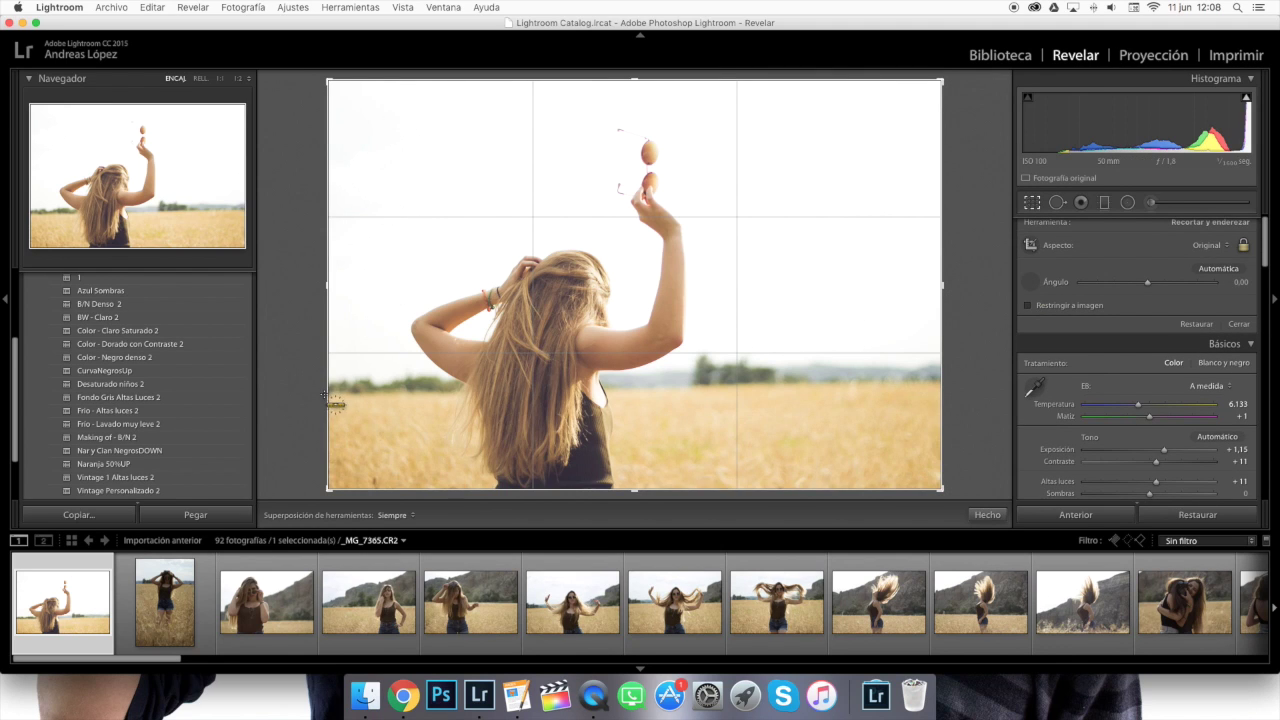
{"action": "left_click_drag", "start_coordinate": [324, 393], "coordinate": [952, 379]}
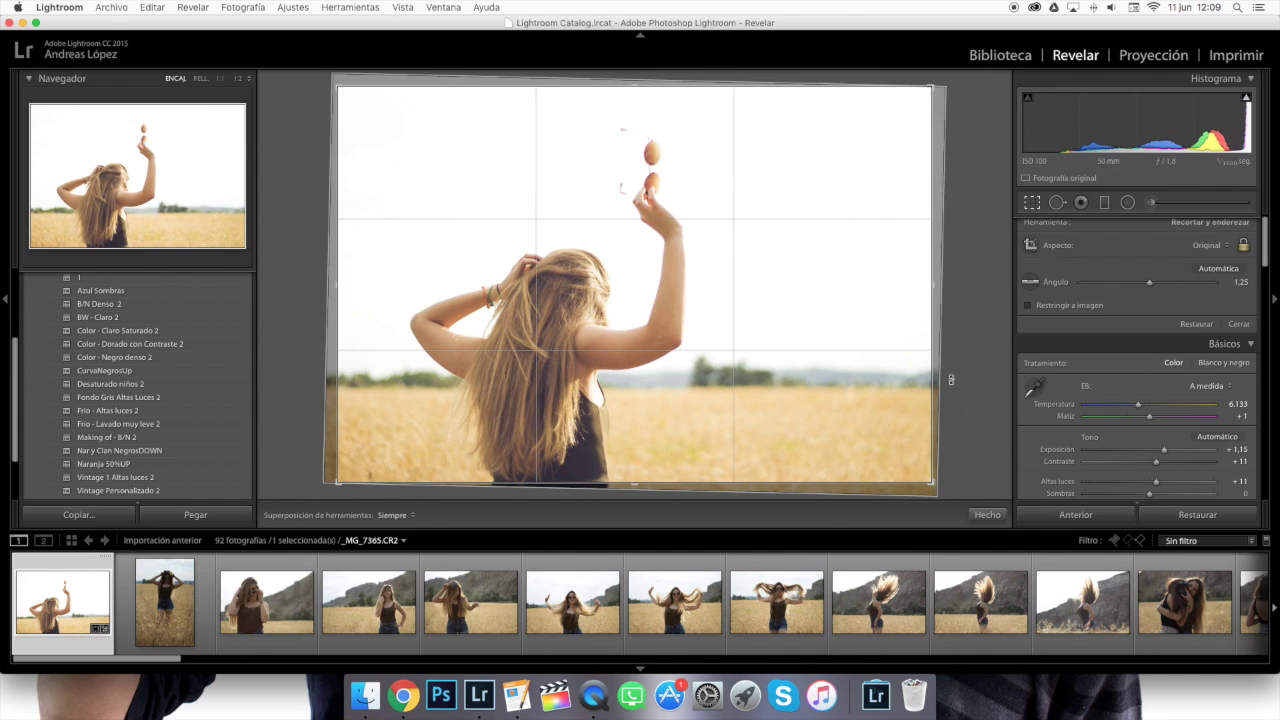
{"action": "key", "text": "Return"}
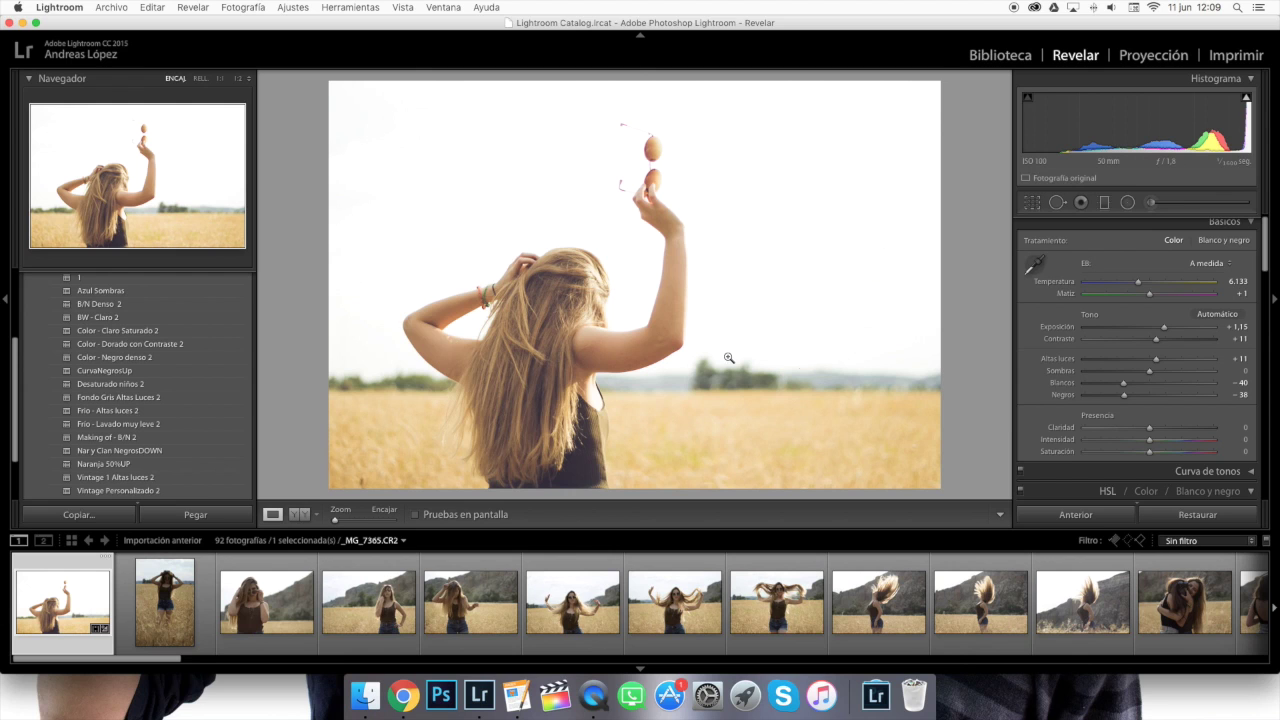
Raise the exposure of the vertical second photo to +1.75
{"action": "left_click", "coordinate": [157, 617]}
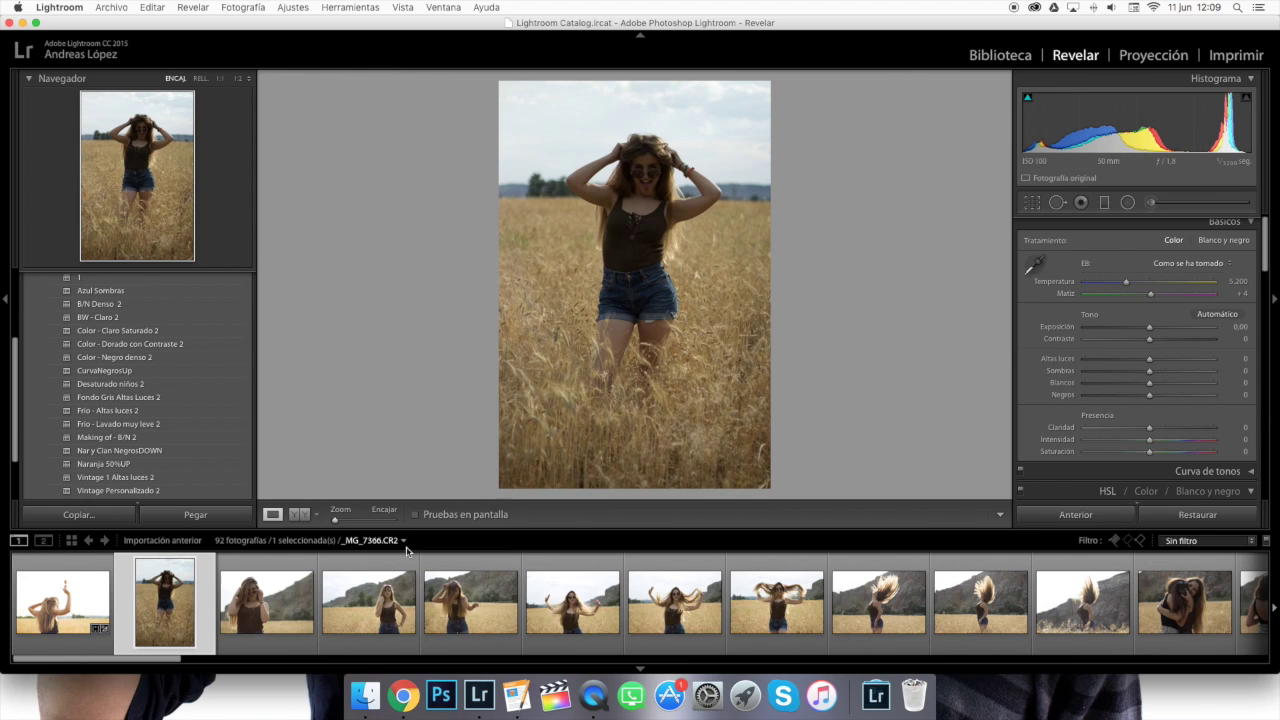
{"action": "left_click", "coordinate": [274, 632]}
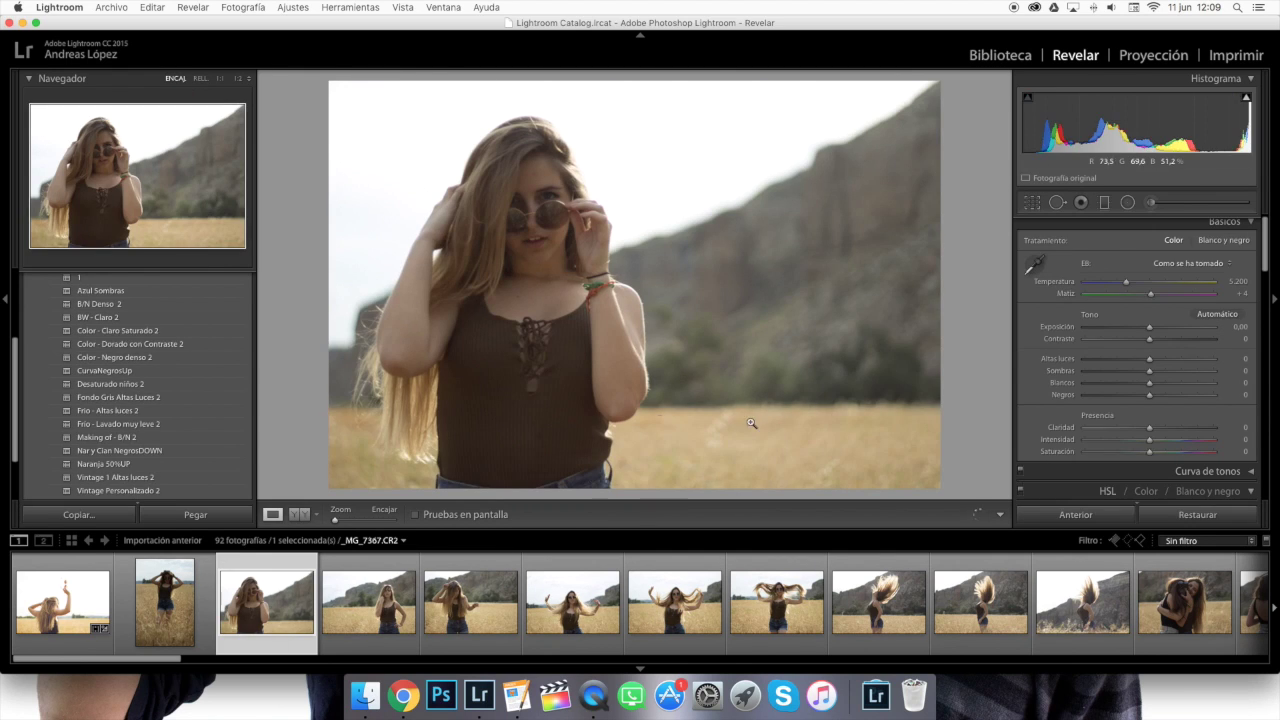
{"action": "left_click", "coordinate": [181, 602]}
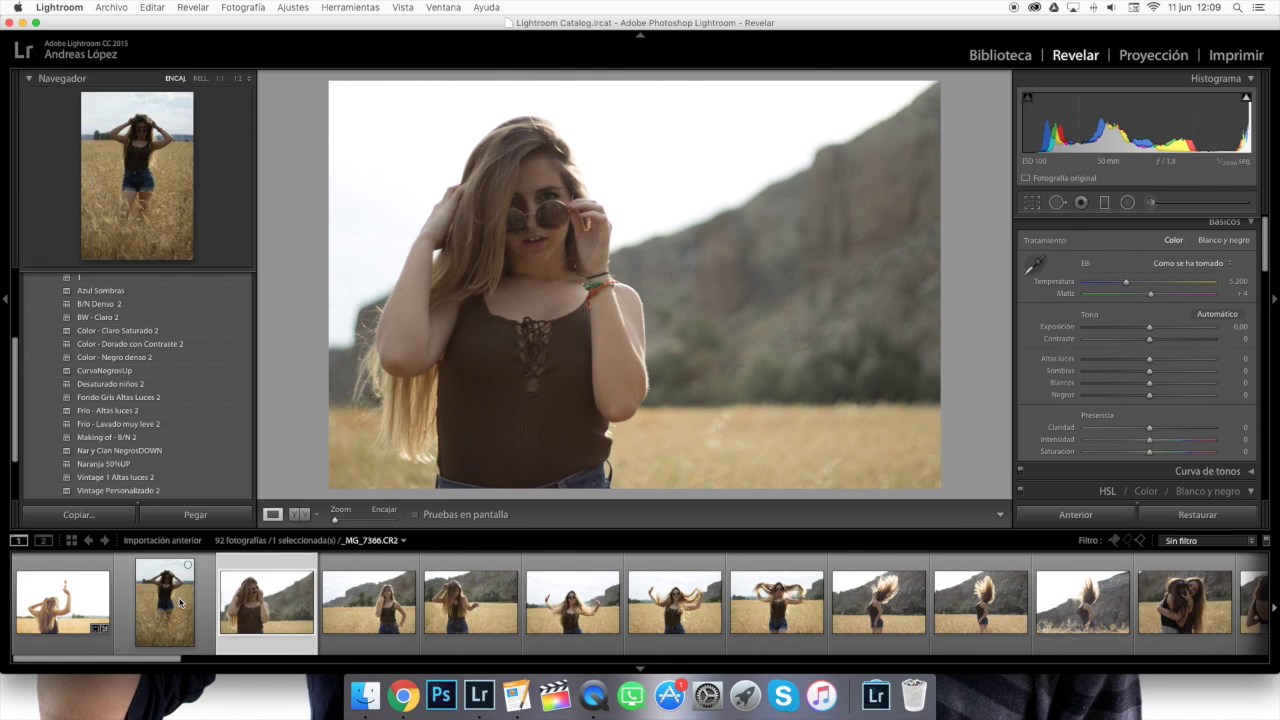
{"action": "left_click_drag", "start_coordinate": [1149, 327], "coordinate": [1171, 330]}
On the third photo, set the exposure to +0.90 and the blacks to -14, and warm the temperature slightly
{"action": "key", "text": "Right"}
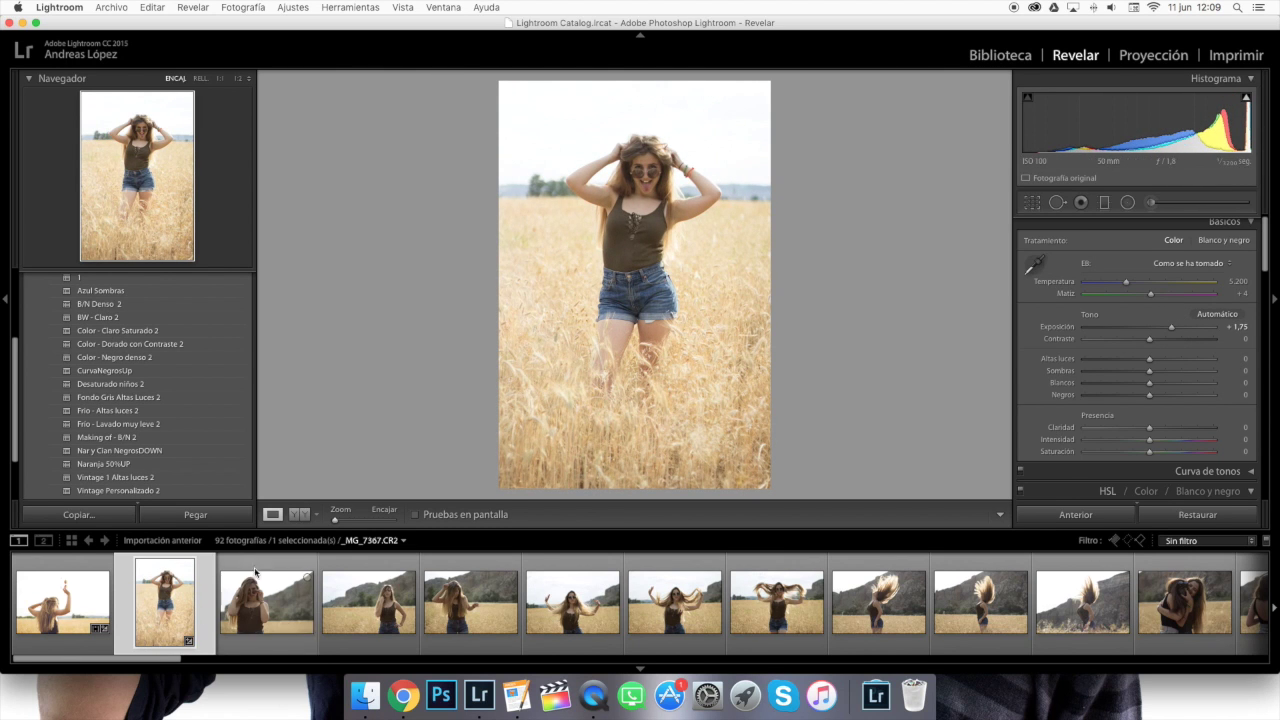
{"action": "left_click_drag", "start_coordinate": [1149, 331], "coordinate": [1161, 331]}
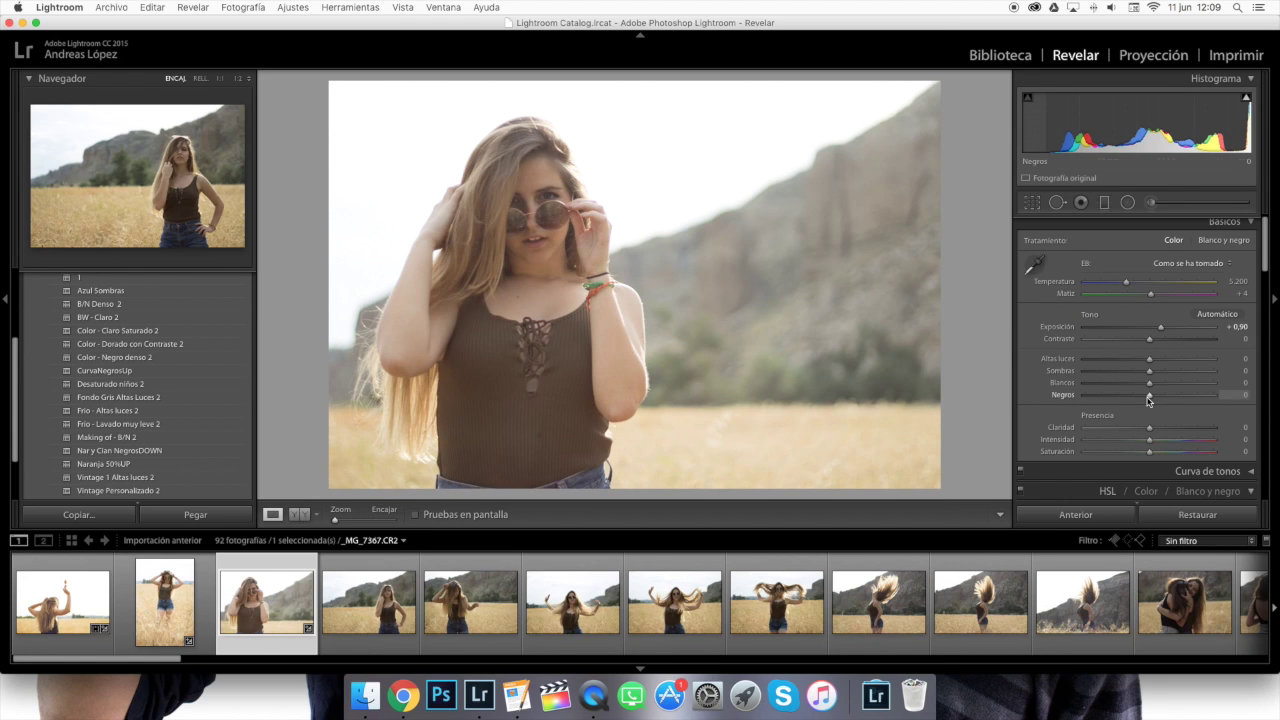
{"action": "left_click_drag", "start_coordinate": [1149, 394], "coordinate": [1140, 395]}
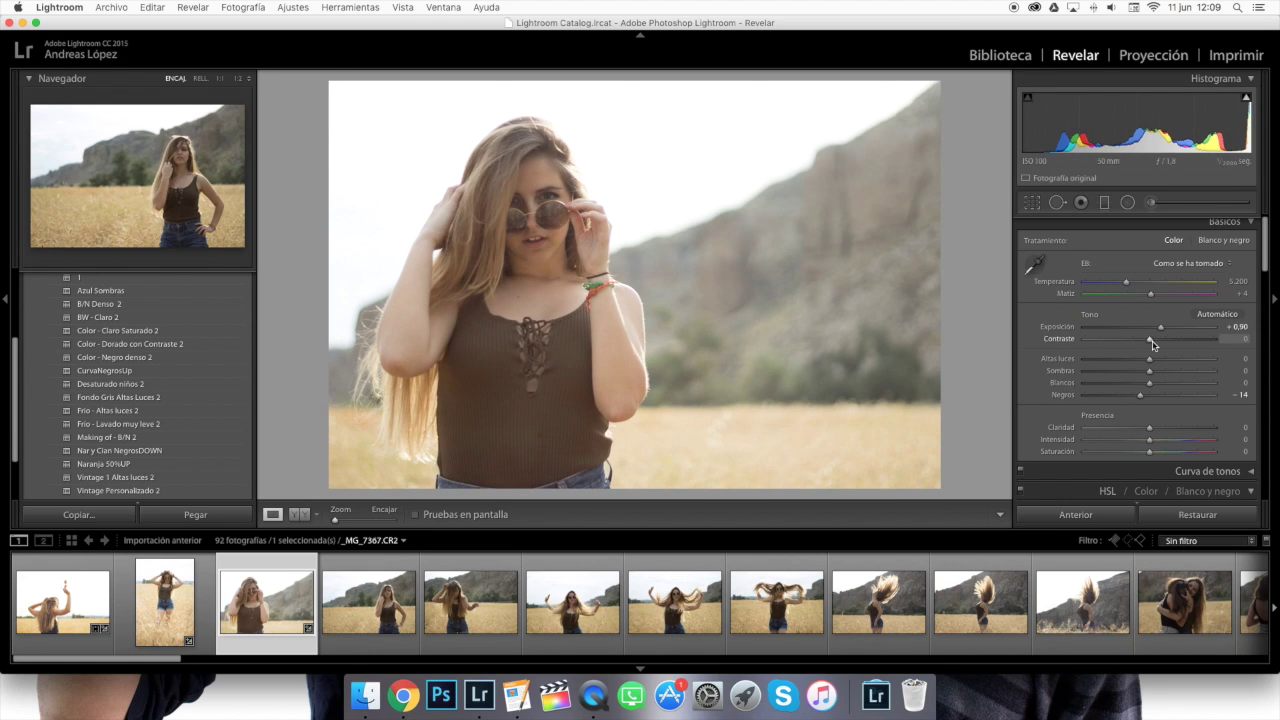
{"action": "left_click_drag", "start_coordinate": [1127, 285], "coordinate": [1130, 286]}
Synchronize the first photo's develop settings to all photos from it through the last shot of the two friends in the field
{"action": "left_click", "coordinate": [62, 602]}
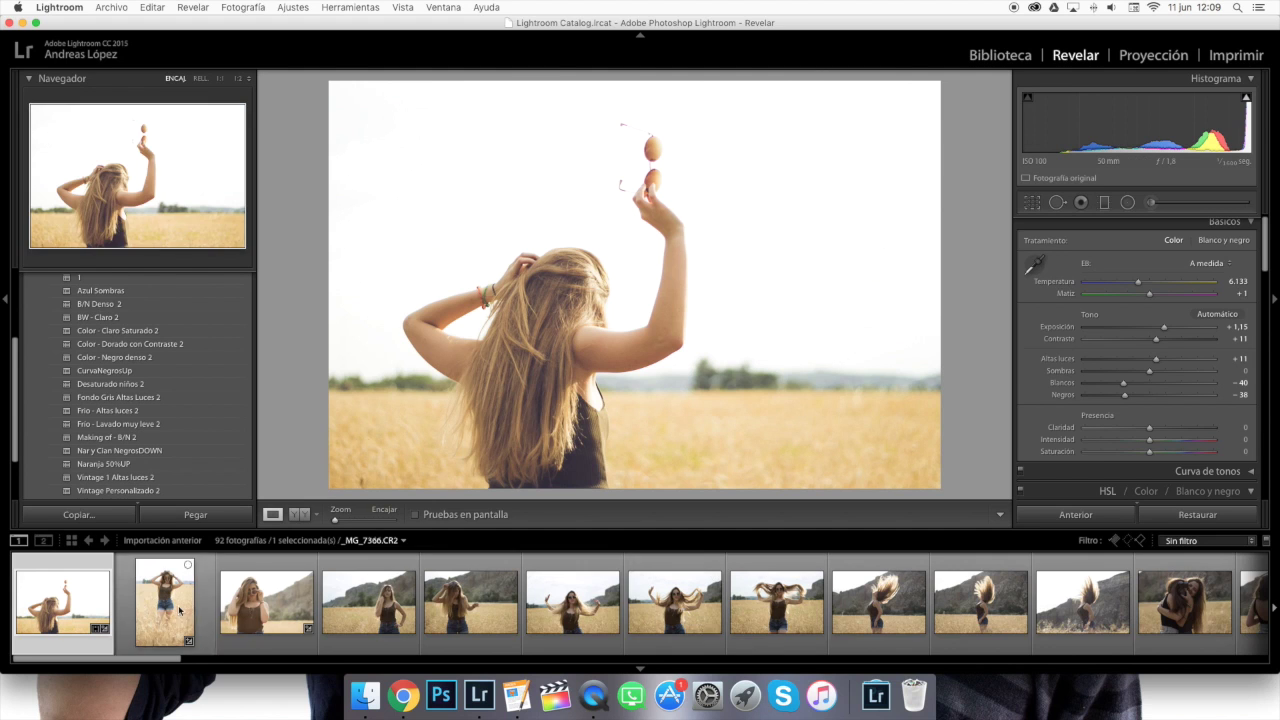
{"action": "scroll", "coordinate": [633, 610], "scroll_direction": "down", "scroll_amount": 3}
{"action": "scroll", "coordinate": [633, 626], "scroll_direction": "down", "scroll_amount": 5}
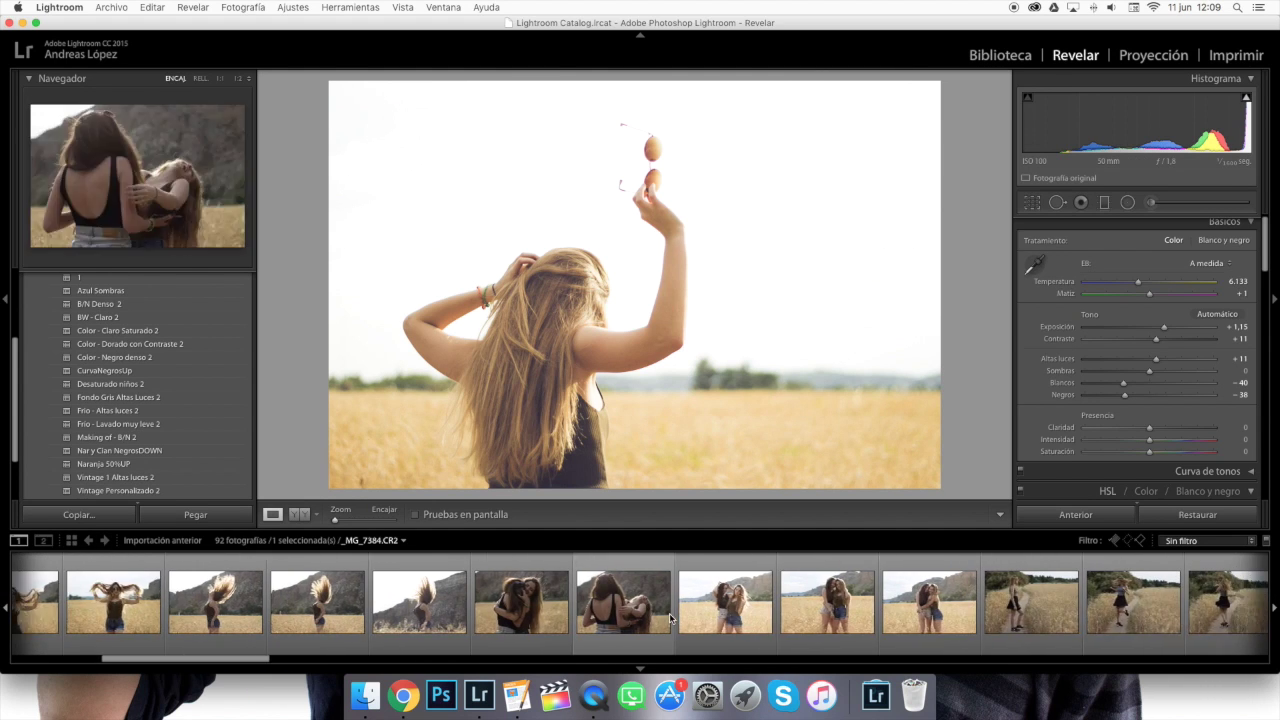
{"action": "left_click", "coordinate": [795, 628], "text": "shift"}
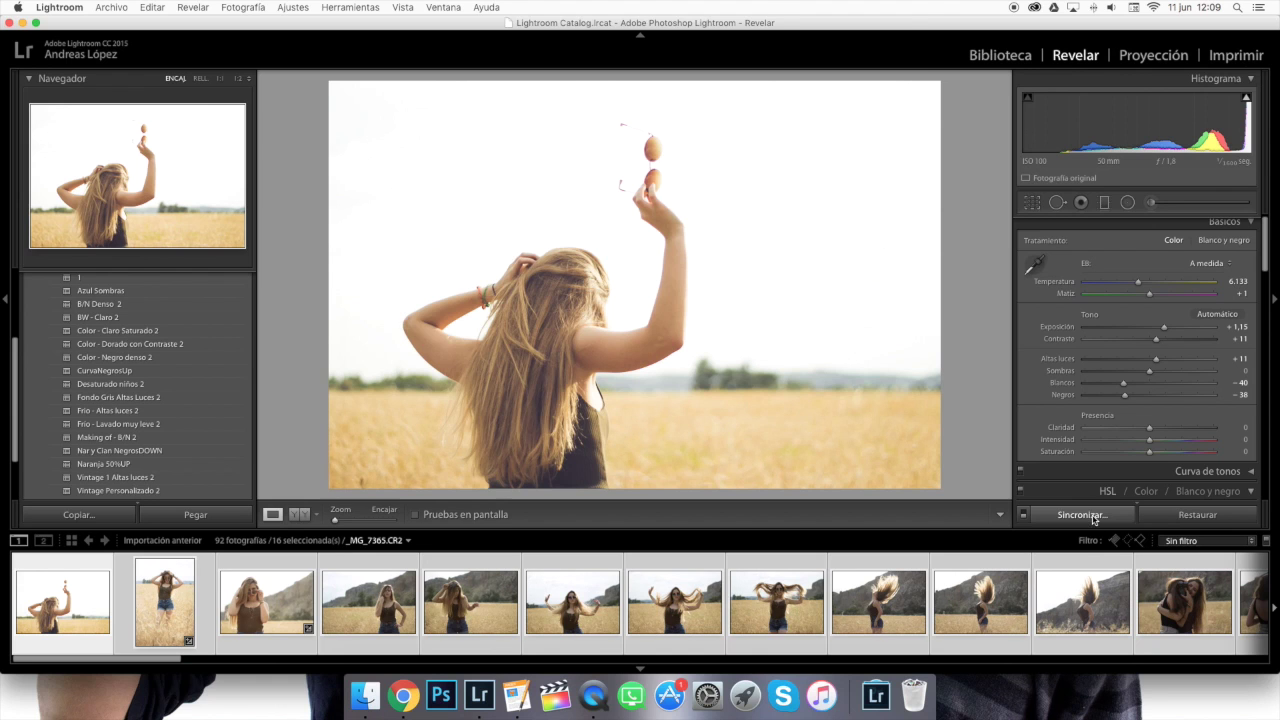
{"action": "left_click", "coordinate": [1082, 515]}
{"action": "left_click", "coordinate": [874, 297]}
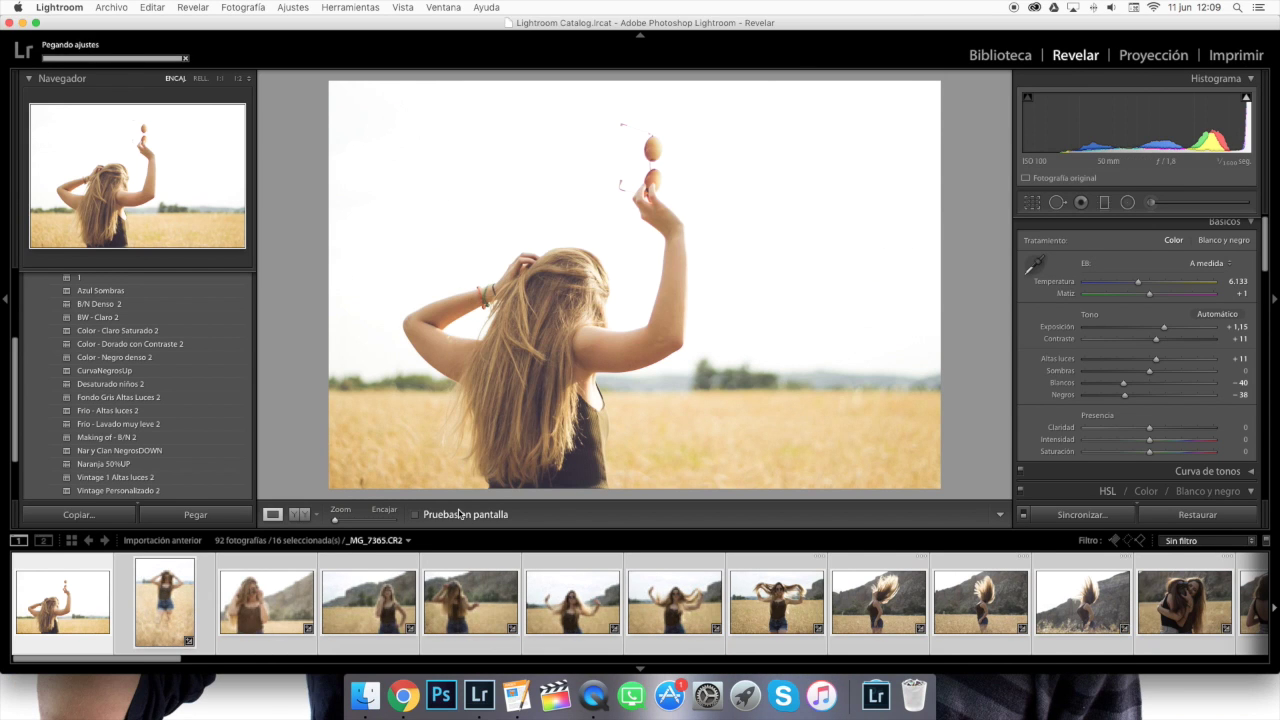
On the vertical second photo, set the exposure to +2.60, the shadows to +25 and the temperature to 5774
{"action": "left_click", "coordinate": [175, 612]}
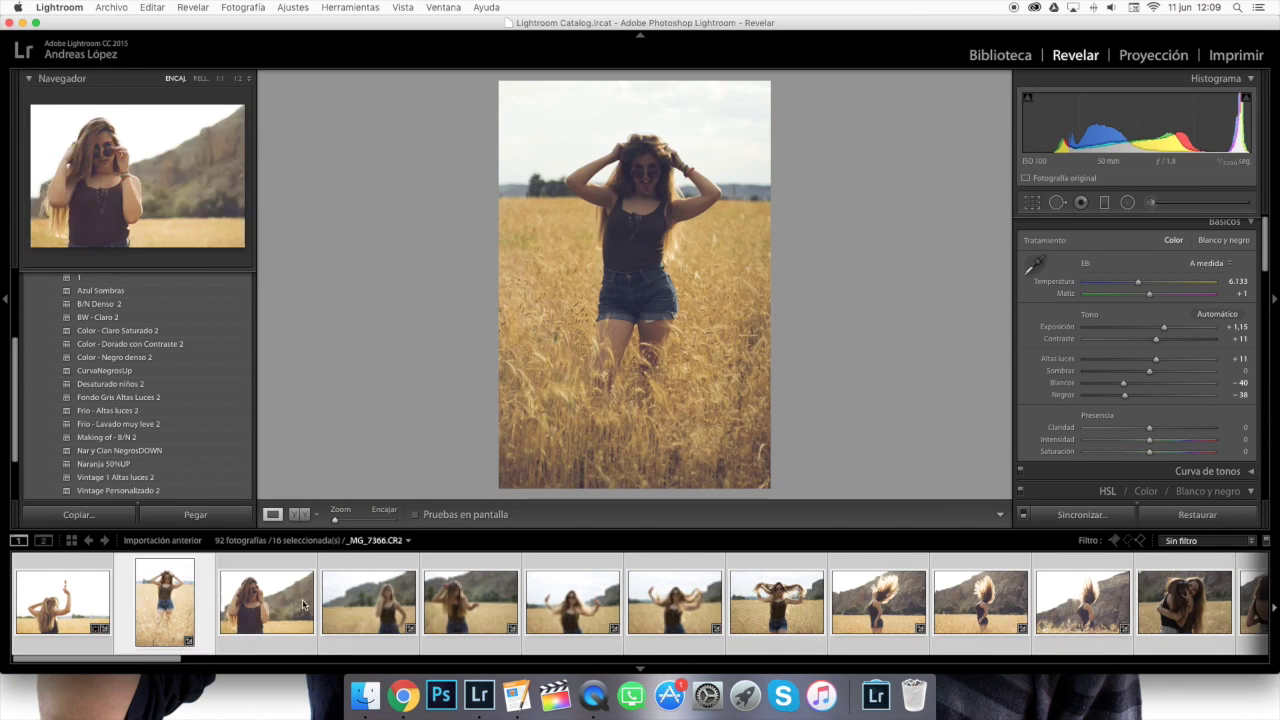
{"action": "left_click_drag", "start_coordinate": [1162, 331], "coordinate": [1184, 329]}
{"action": "left_click_drag", "start_coordinate": [1148, 370], "coordinate": [1165, 373]}
{"action": "left_click_drag", "start_coordinate": [1184, 328], "coordinate": [1182, 328]}
{"action": "left_click_drag", "start_coordinate": [1138, 284], "coordinate": [1134, 284]}
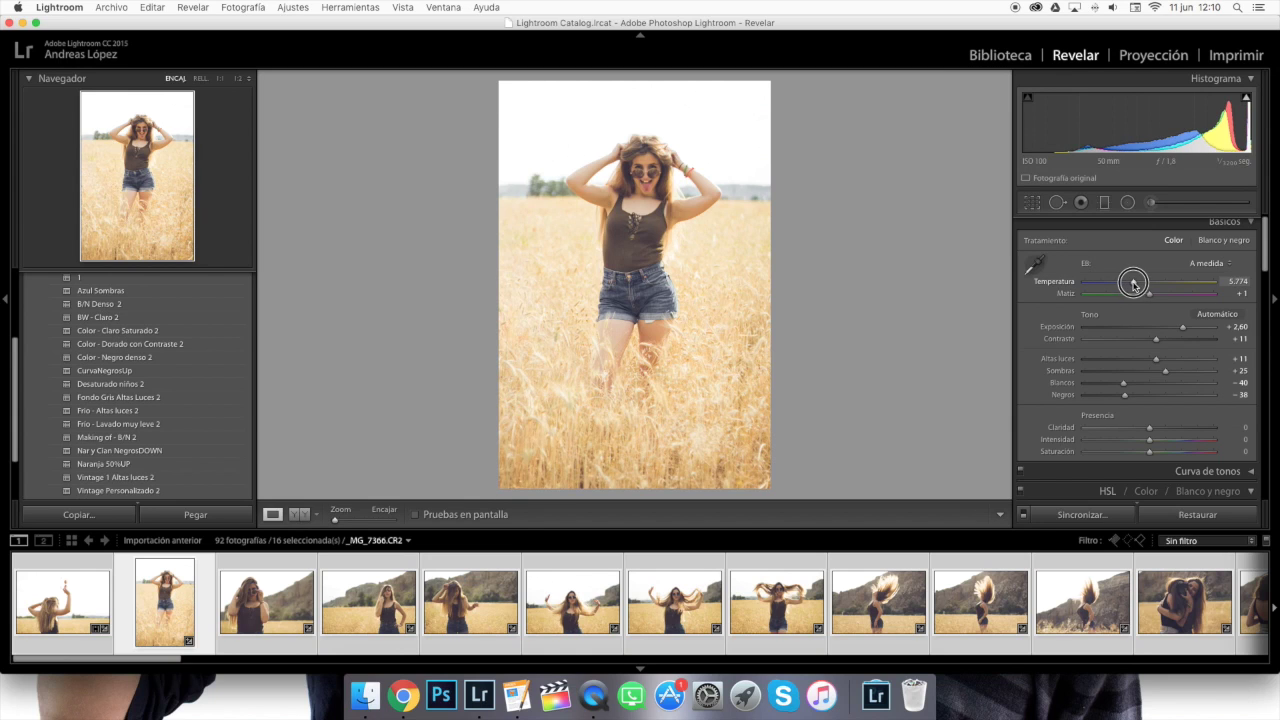
On the third photo, raise the exposure slightly, lighten the shadows and cool the temperature a little
{"action": "left_click", "coordinate": [300, 598]}
{"action": "left_click_drag", "start_coordinate": [1155, 330], "coordinate": [1167, 328]}
{"action": "left_click_drag", "start_coordinate": [1150, 374], "coordinate": [1178, 372]}
{"action": "left_click_drag", "start_coordinate": [1144, 288], "coordinate": [1138, 286]}
Compare the fourth photo's before and after versions, and review the synchronized photos that follow it
{"action": "left_click", "coordinate": [363, 618]}
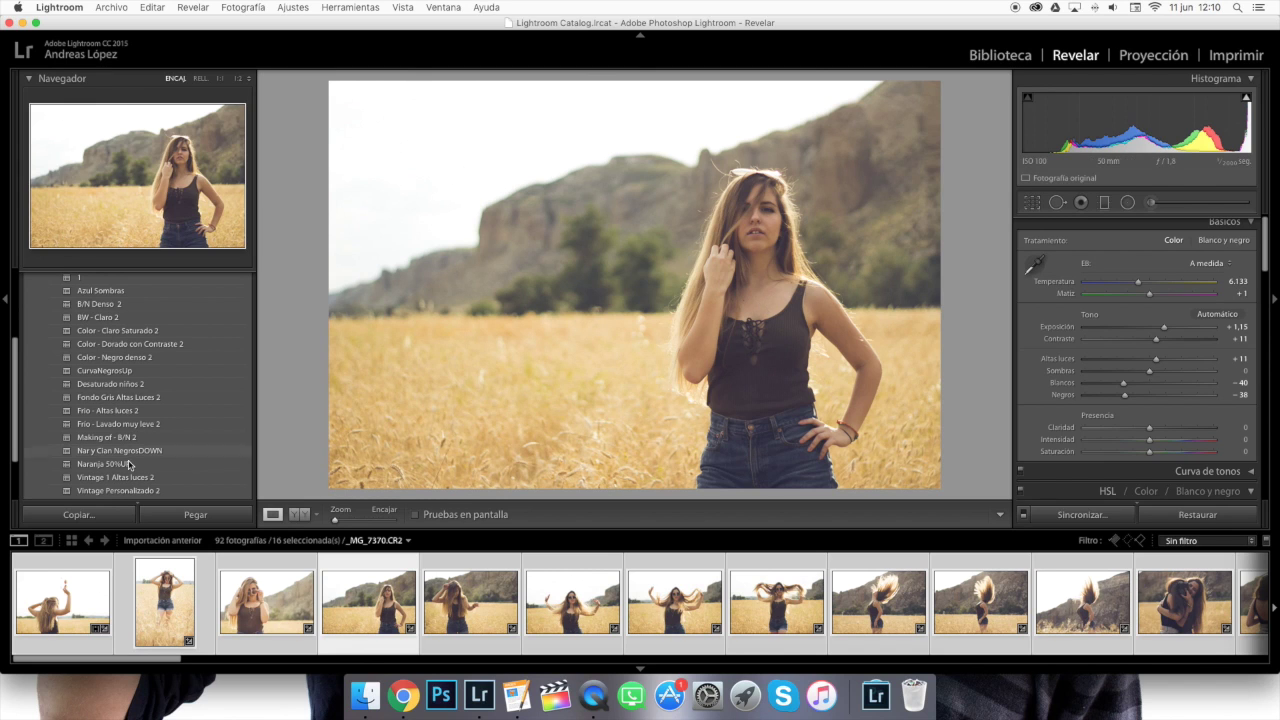
{"action": "left_click", "coordinate": [299, 514]}
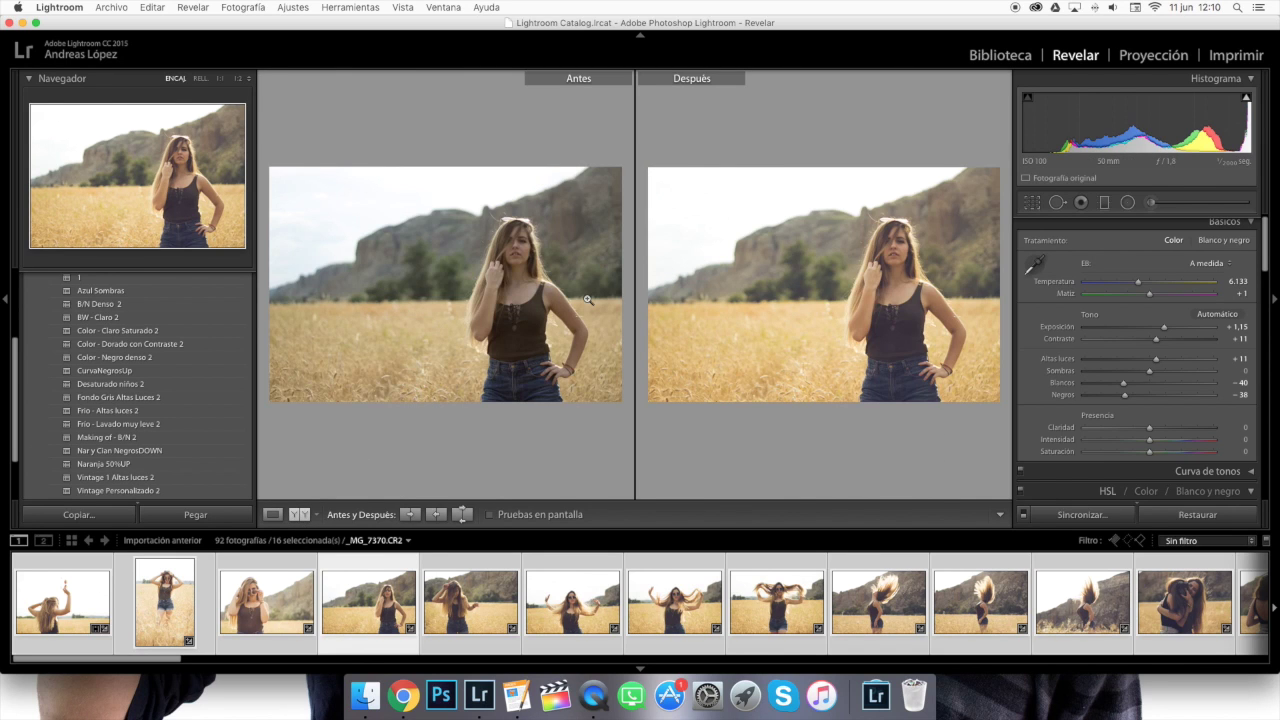
{"action": "left_click", "coordinate": [273, 515]}
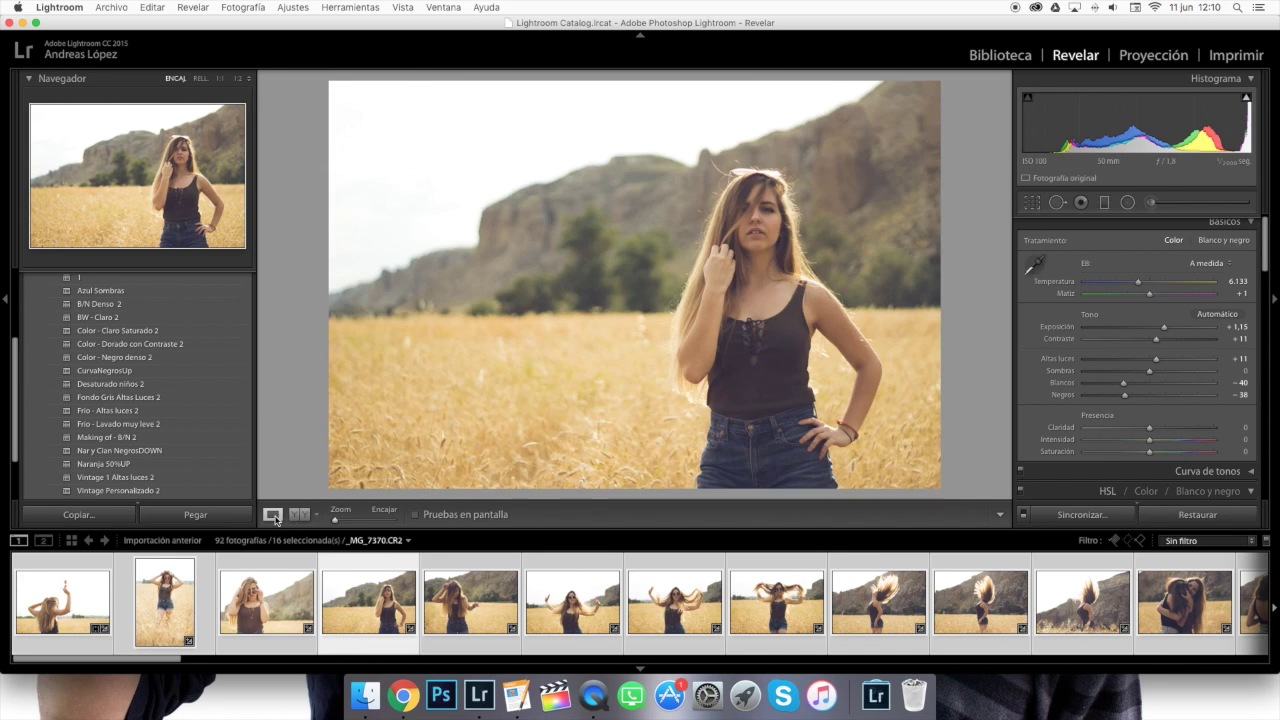
{"action": "scroll", "coordinate": [617, 603], "scroll_direction": "right", "scroll_amount": 3}
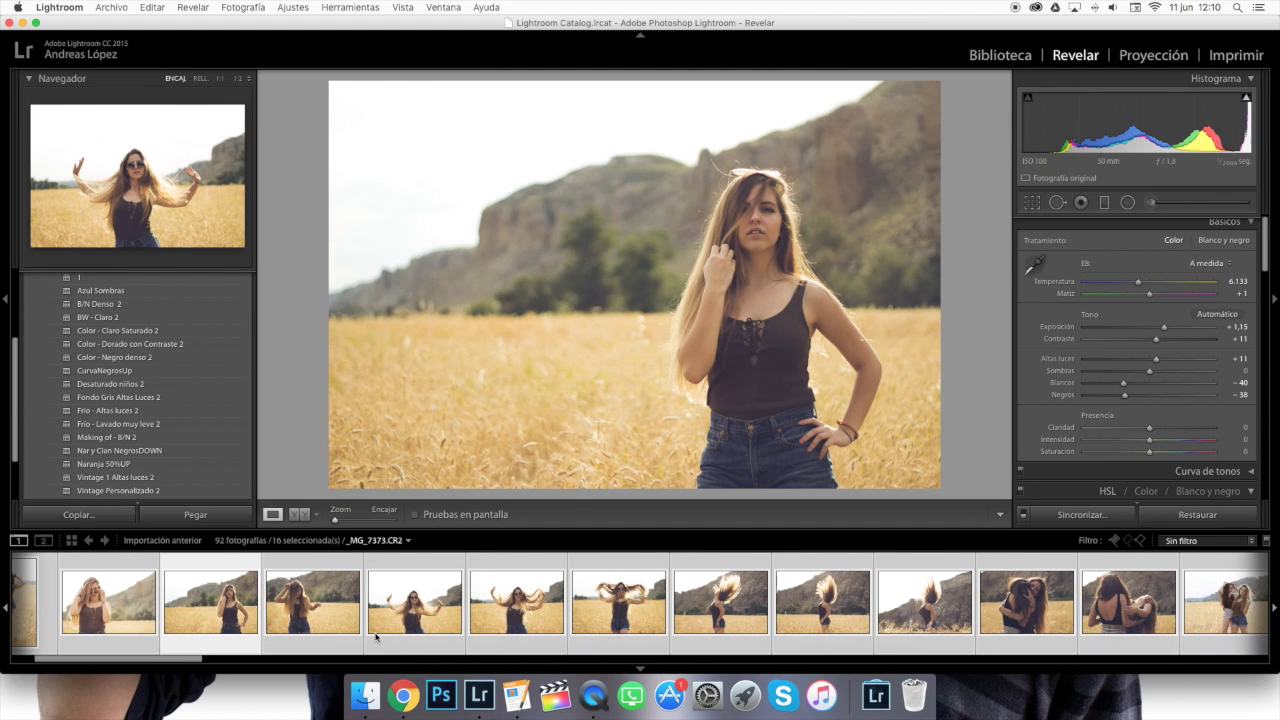
{"action": "key", "text": "Right"}
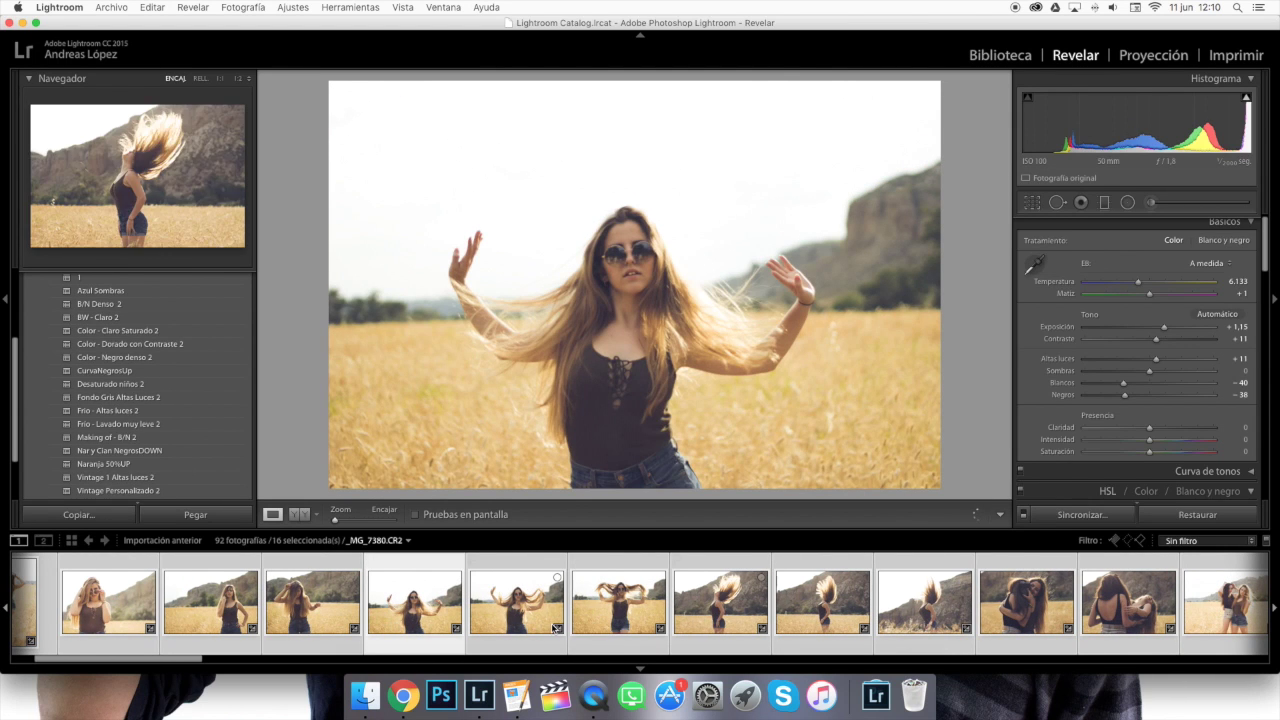
{"action": "key", "text": "Right"}
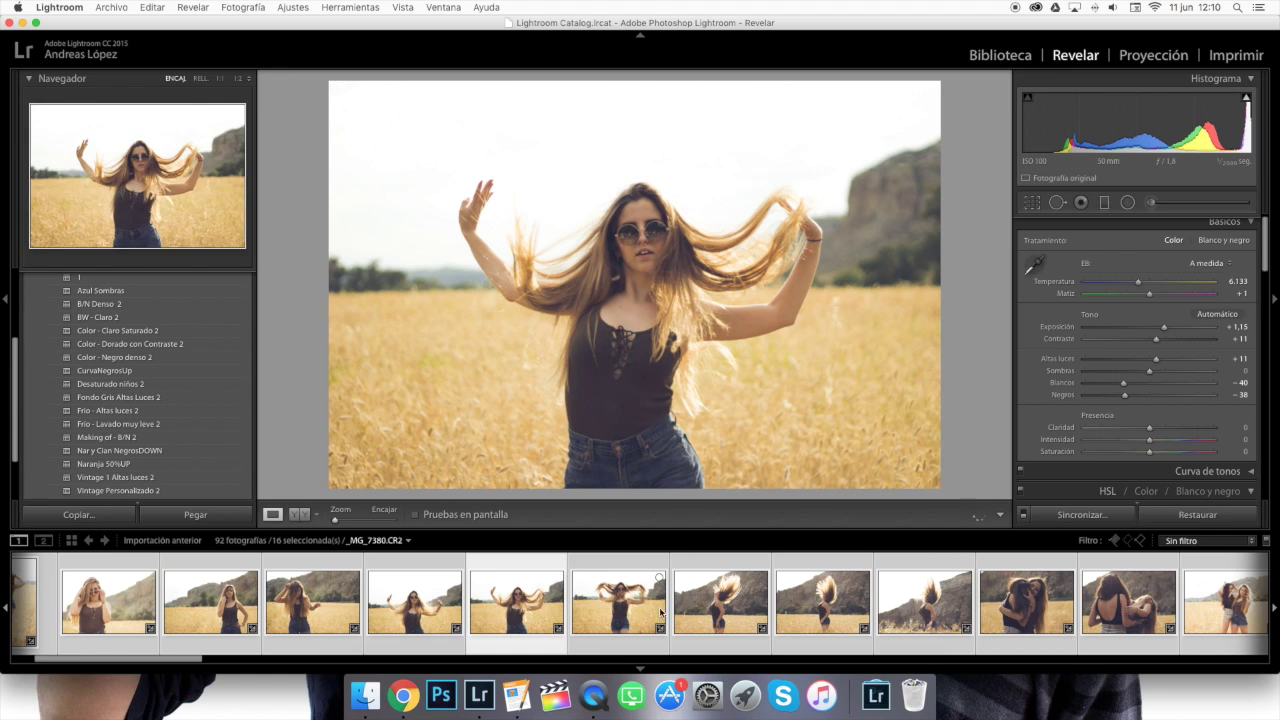
{"action": "left_click", "coordinate": [623, 612]}
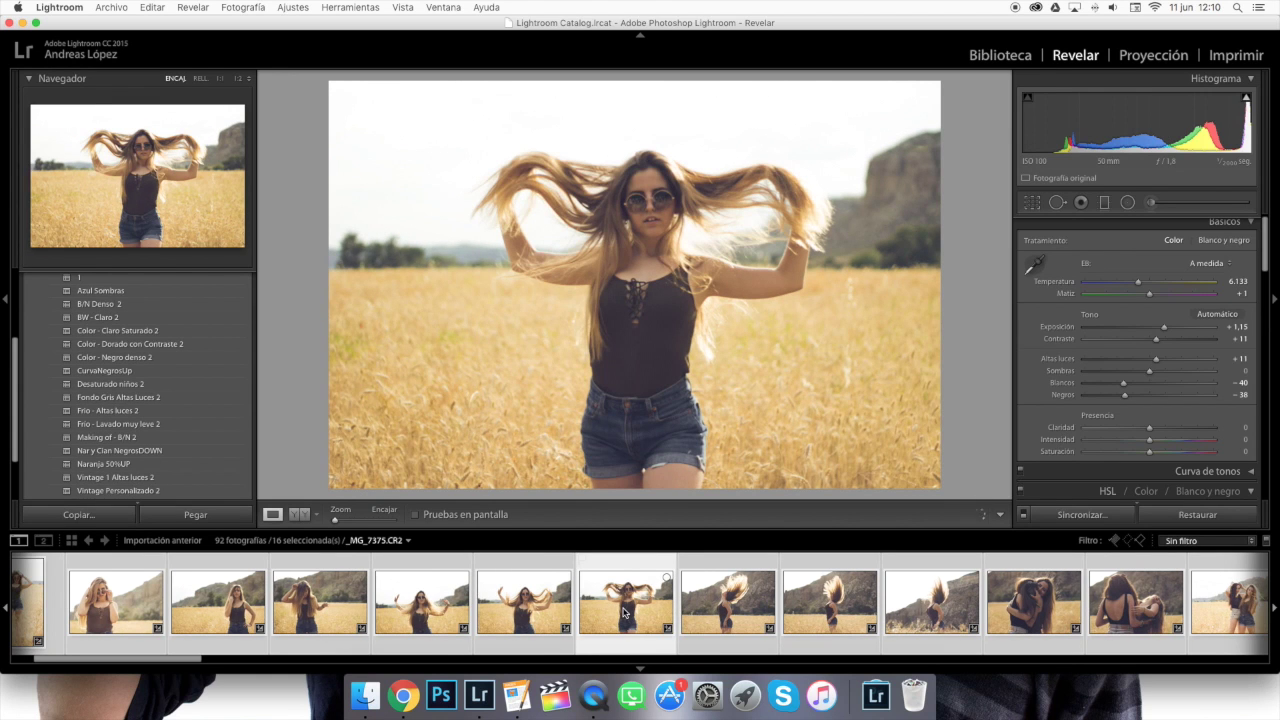
On the first hair-flip photo, clone out the stray strand against the rocks beside the woman with a size 75 spot removal brush
{"action": "left_click", "coordinate": [726, 618]}
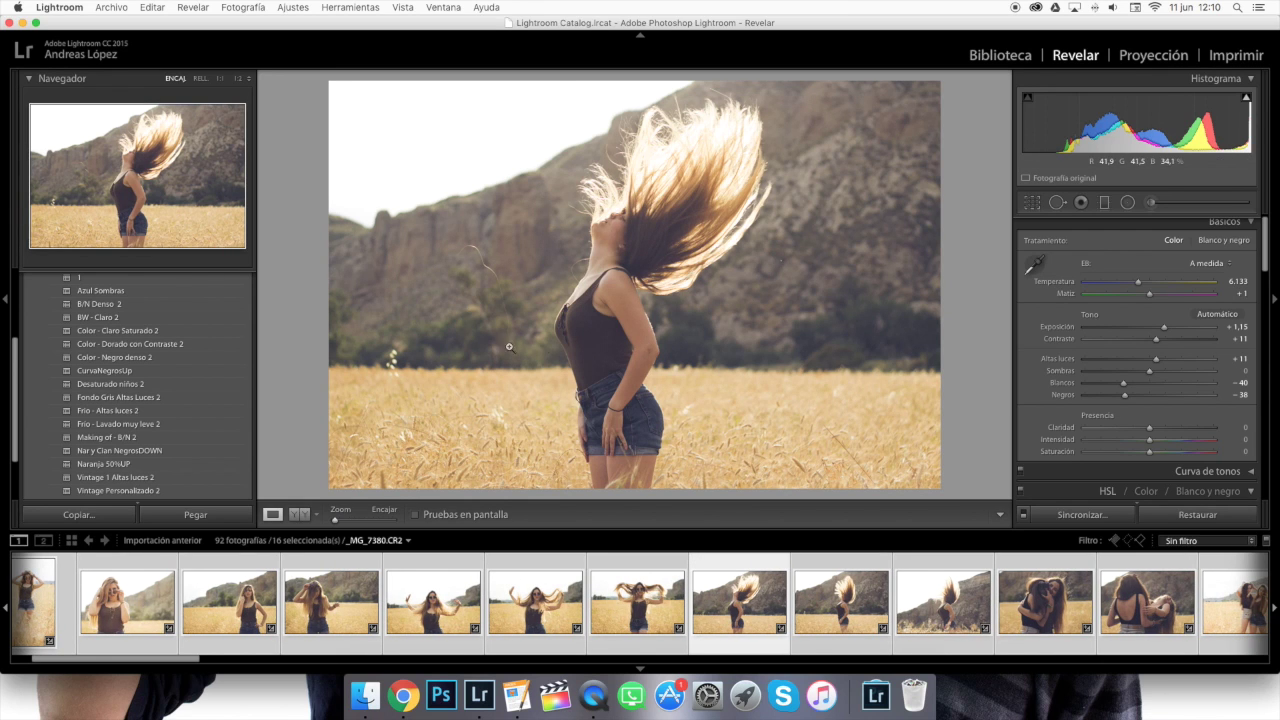
{"action": "left_click", "coordinate": [1053, 203]}
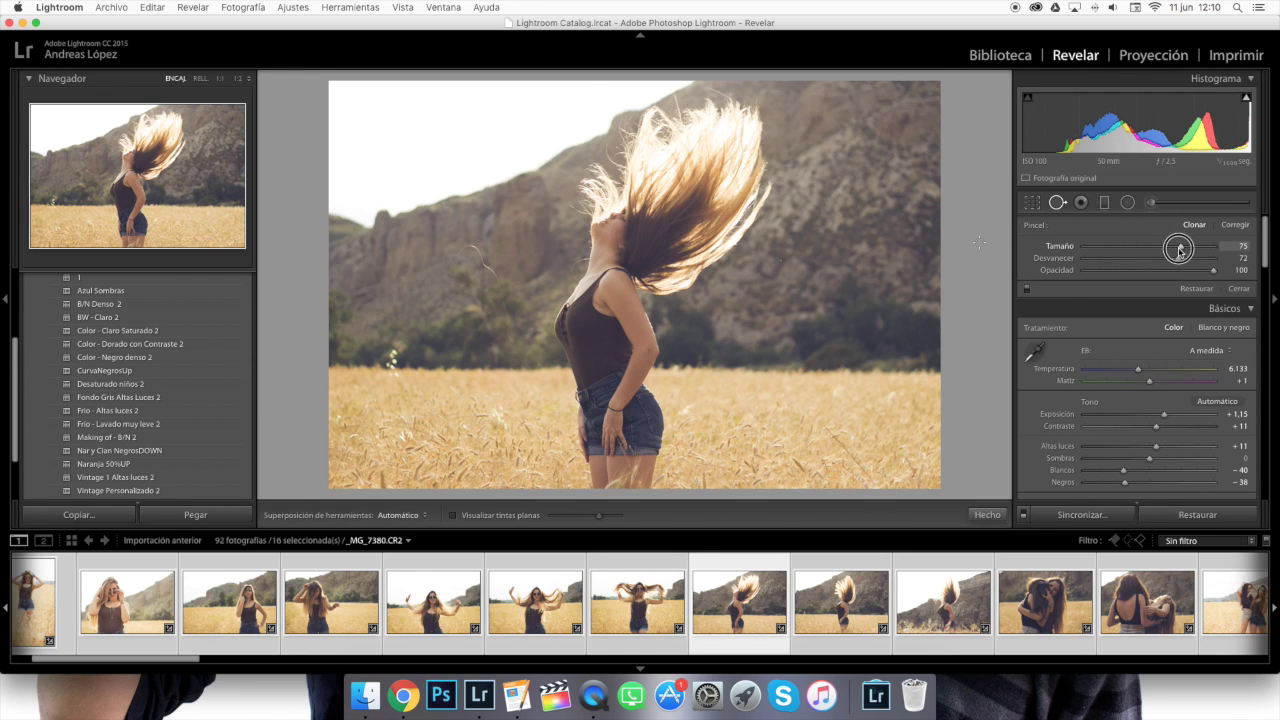
{"action": "mouse_move", "coordinate": [455, 257]}
{"action": "left_mouse_down"}
{"action": "mouse_move", "coordinate": [474, 250]}
{"action": "mouse_move", "coordinate": [495, 278]}
{"action": "mouse_move", "coordinate": [516, 346]}
{"action": "left_mouse_up"}
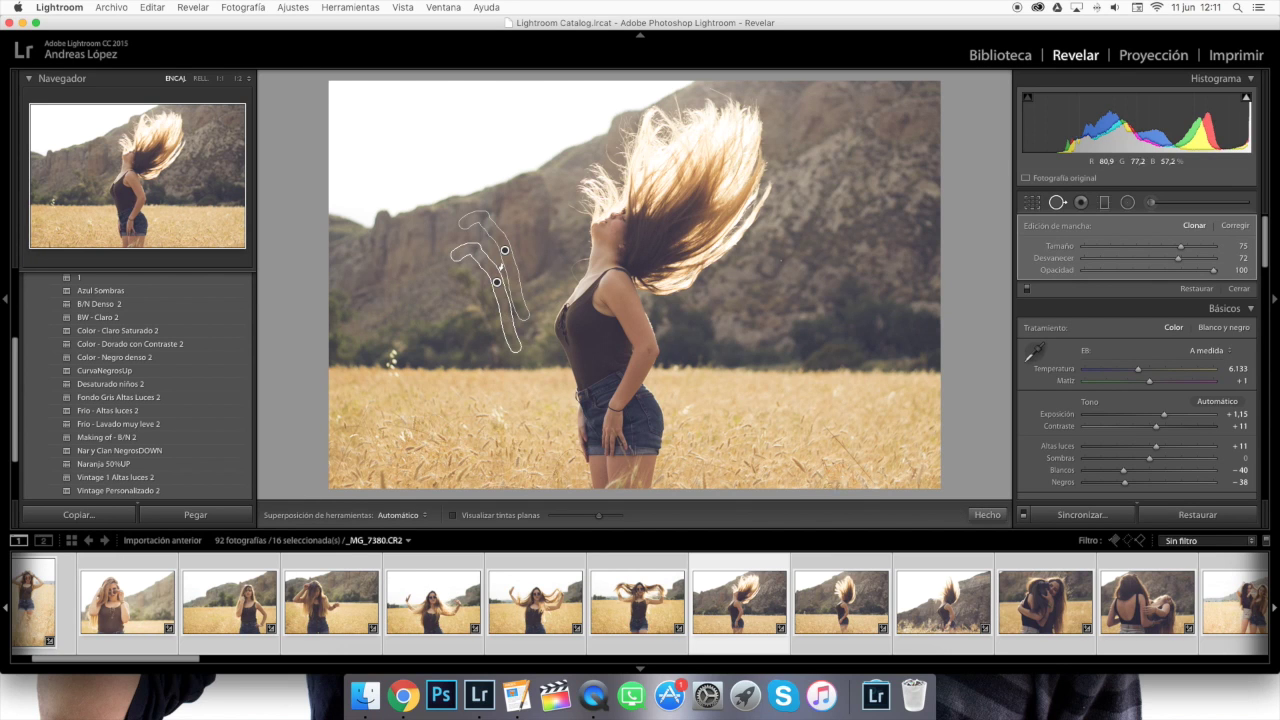
{"action": "left_click", "coordinate": [987, 514]}
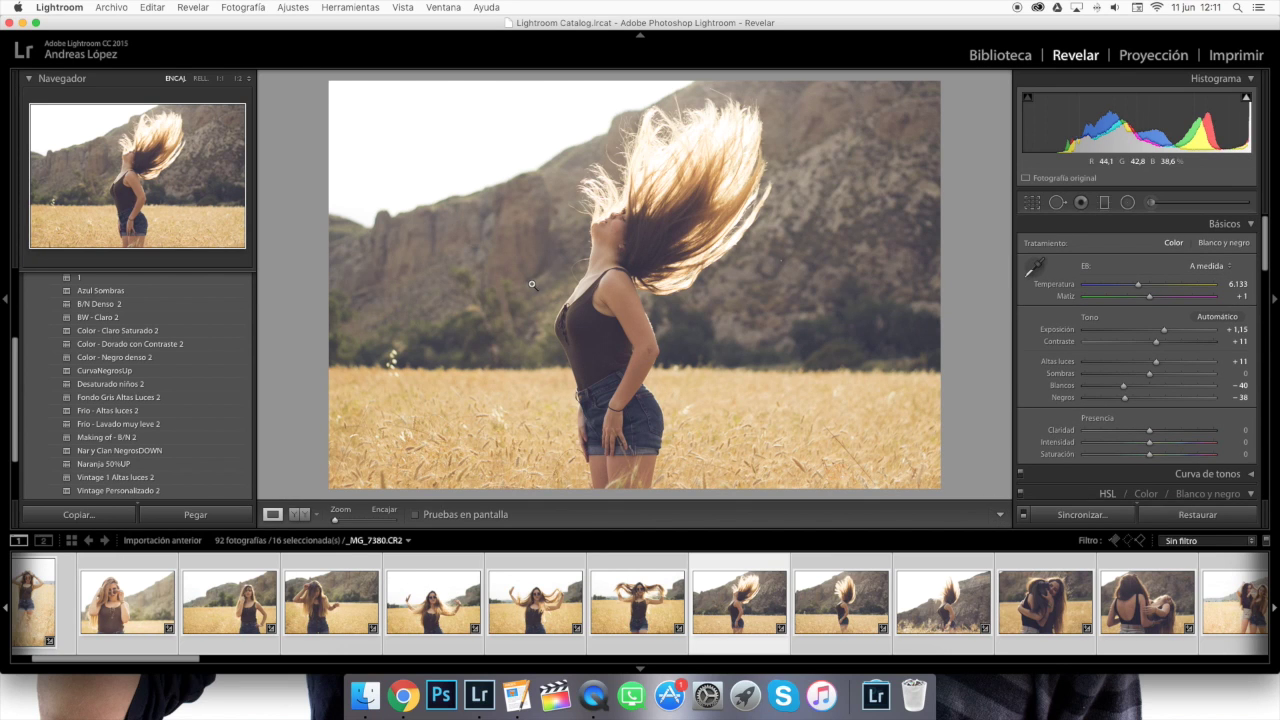
On the close-up of the hugging friends, set the exposure to +1.60 and the shadows to +100, and lighten the next photo's shadows
{"action": "left_click", "coordinate": [814, 610]}
{"action": "scroll", "coordinate": [900, 600], "scroll_direction": "down", "scroll_amount": 3}
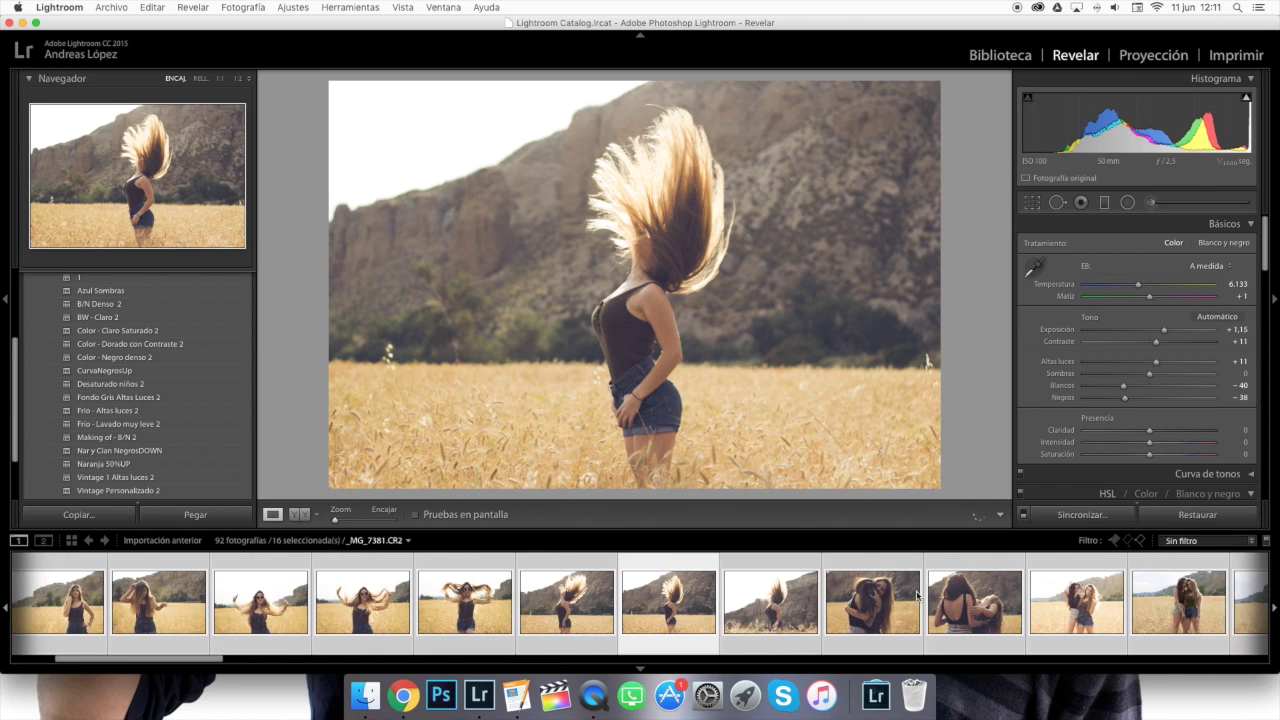
{"action": "left_click", "coordinate": [752, 612]}
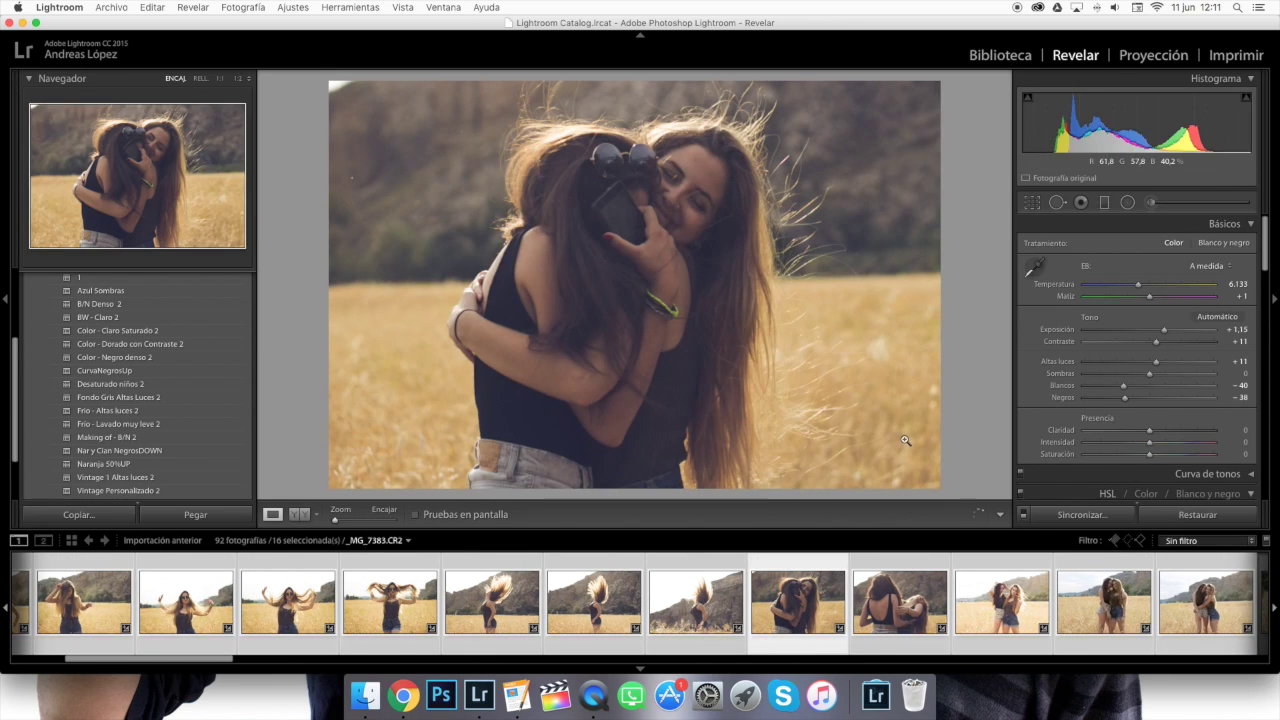
{"action": "left_click_drag", "start_coordinate": [1160, 330], "coordinate": [1172, 334]}
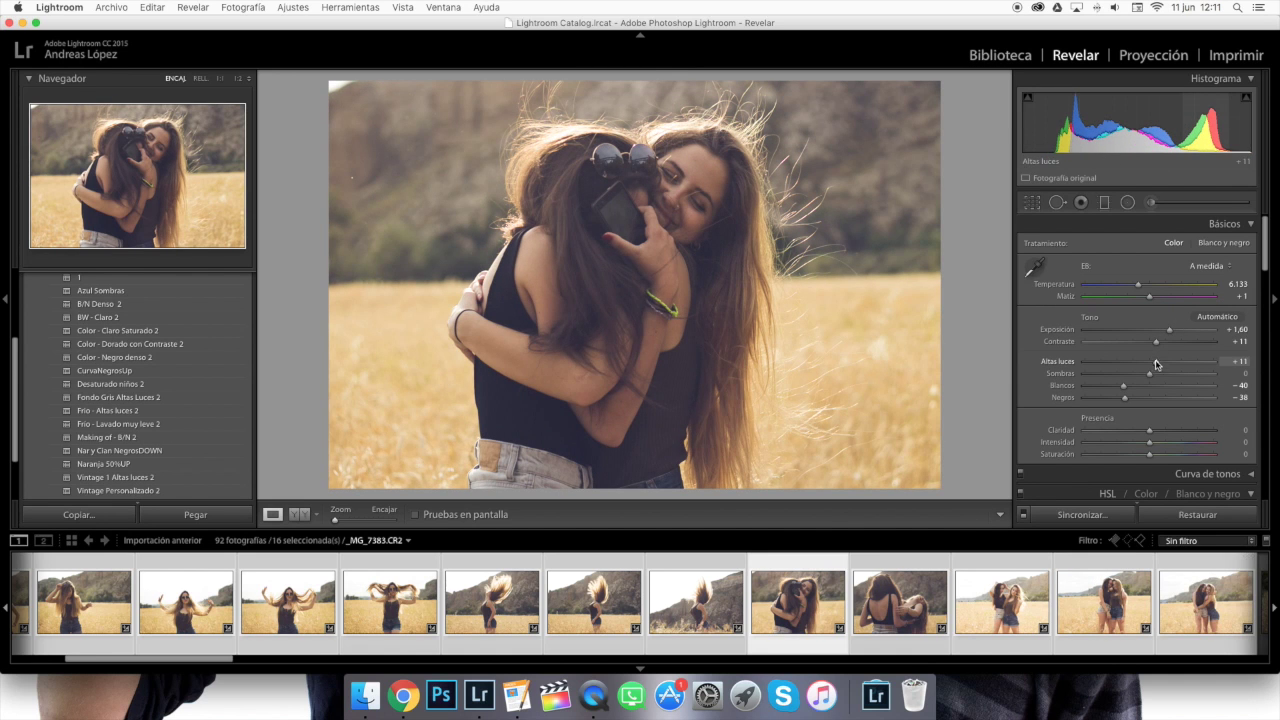
{"action": "left_click_drag", "start_coordinate": [1151, 377], "coordinate": [1240, 373]}
{"action": "key", "text": "Right"}
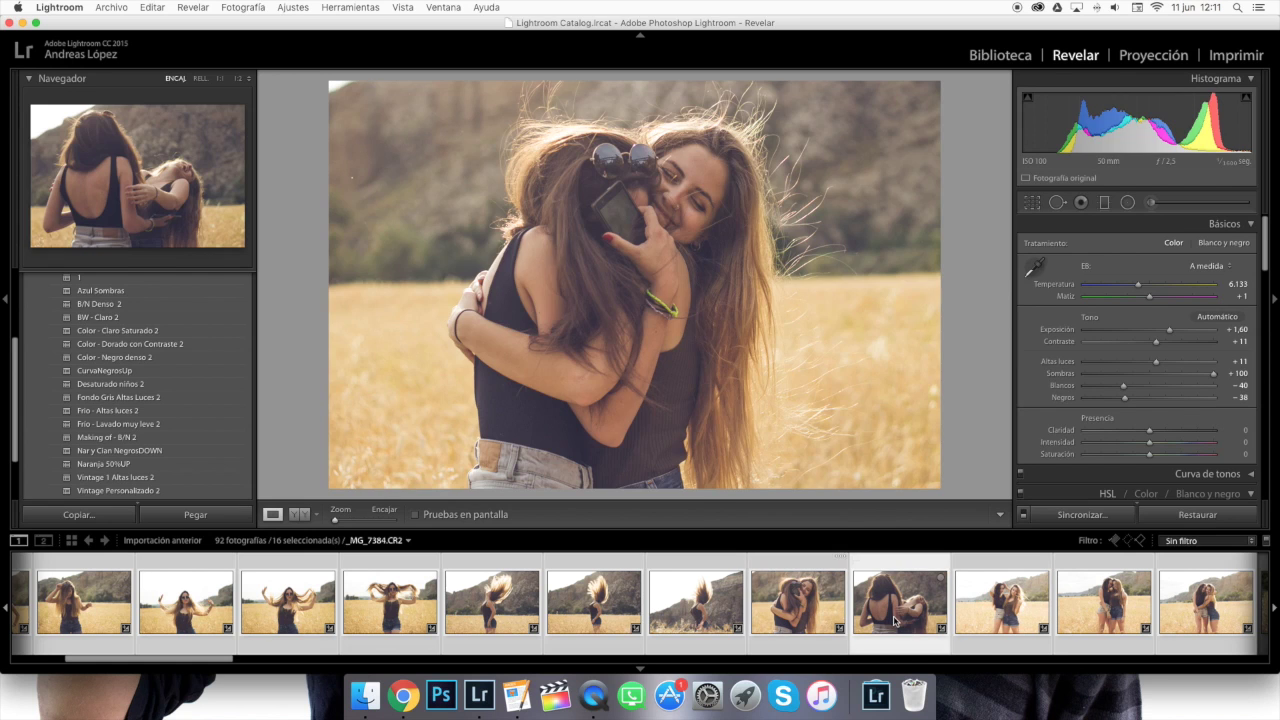
{"action": "left_click_drag", "start_coordinate": [1151, 374], "coordinate": [1191, 373]}
Review the synchronized full-length photos of the two friends and compare the second one's before and after versions
{"action": "scroll", "coordinate": [760, 600], "scroll_direction": "right", "scroll_amount": 4}
{"action": "left_click", "coordinate": [760, 603]}
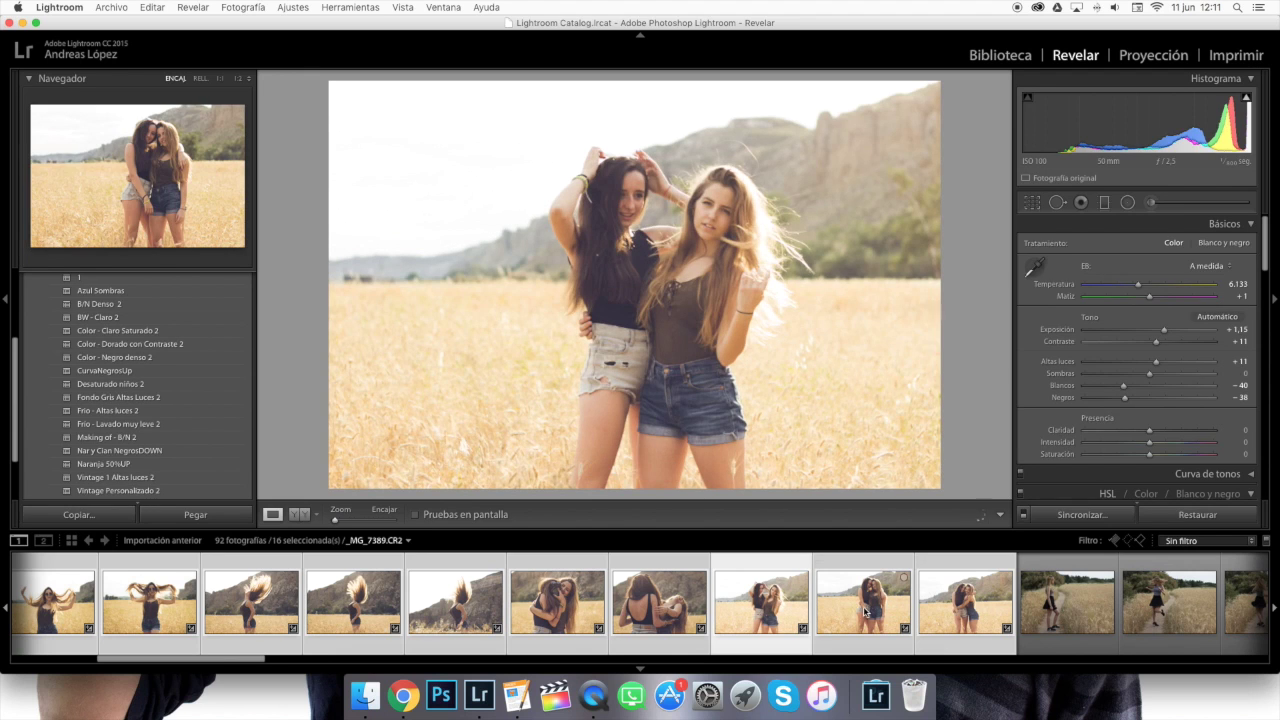
{"action": "left_click", "coordinate": [868, 612]}
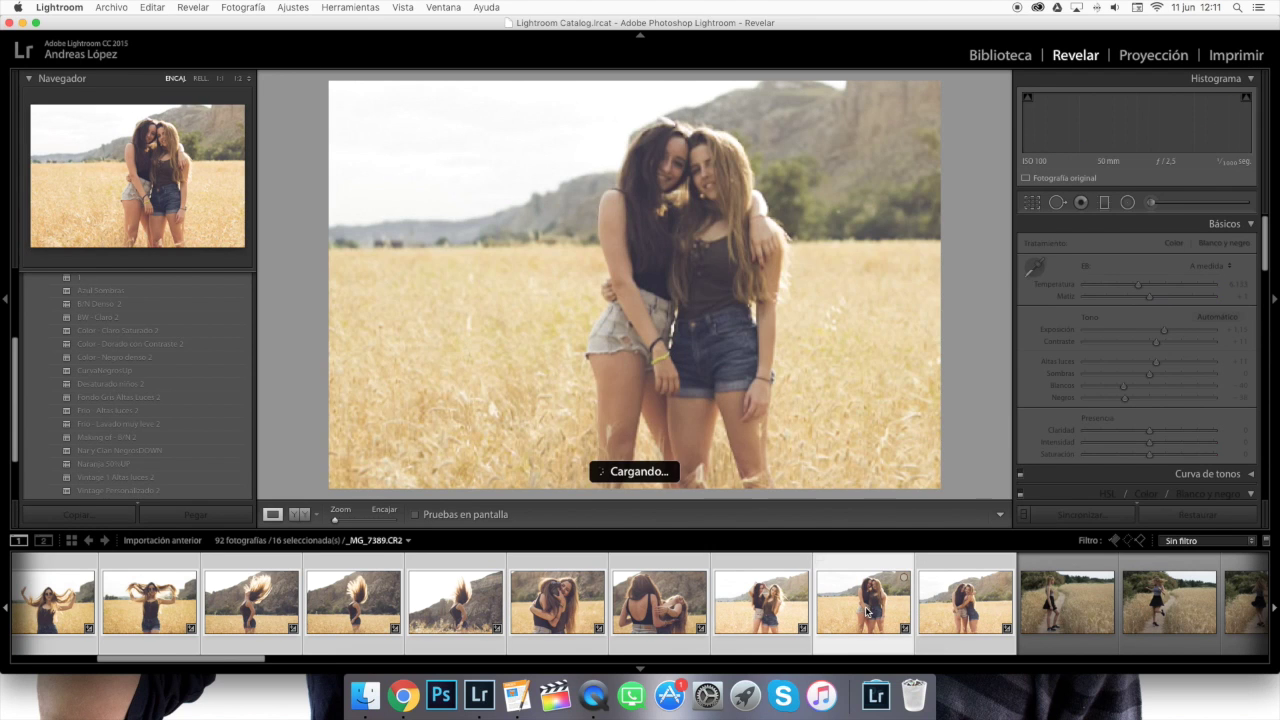
{"action": "left_click", "coordinate": [298, 514]}
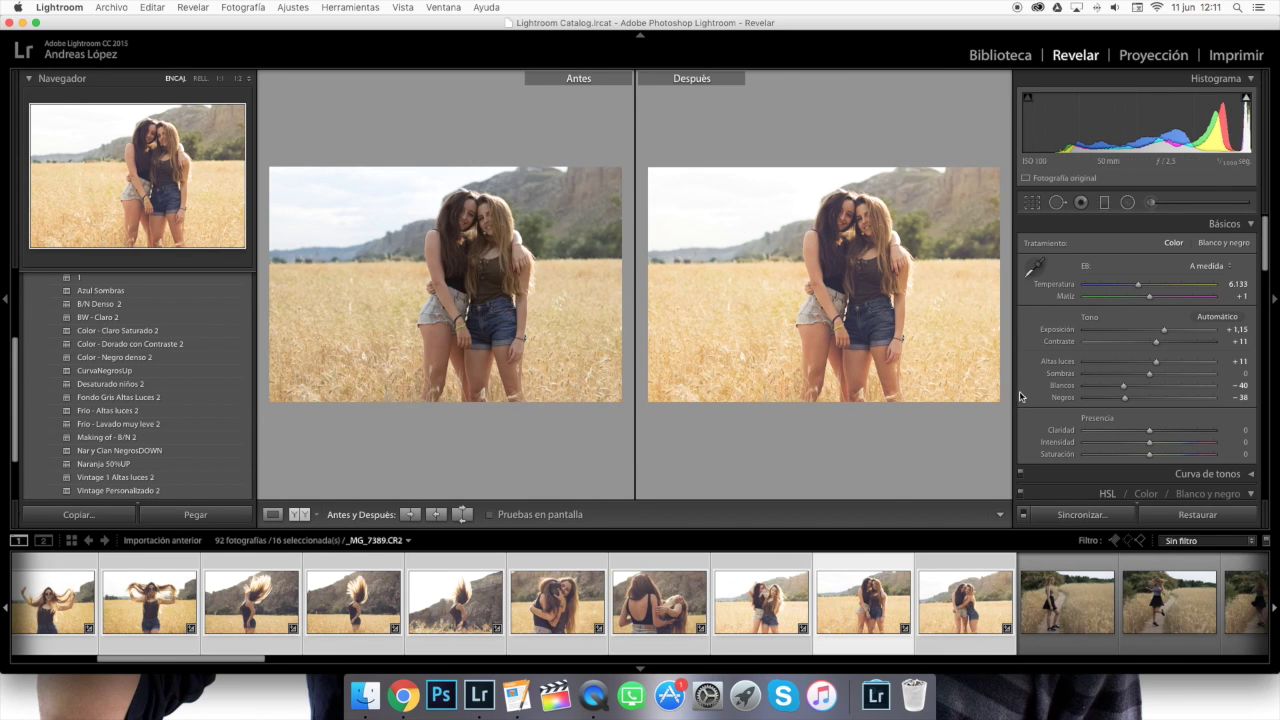
Select the first unedited photo of the woman in the black skirt on the path and show it in single view
{"action": "scroll", "coordinate": [1015, 595], "scroll_direction": "down", "scroll_amount": 5}
{"action": "scroll", "coordinate": [1015, 595], "scroll_direction": "down", "scroll_amount": 2}
{"action": "left_click", "coordinate": [305, 600]}
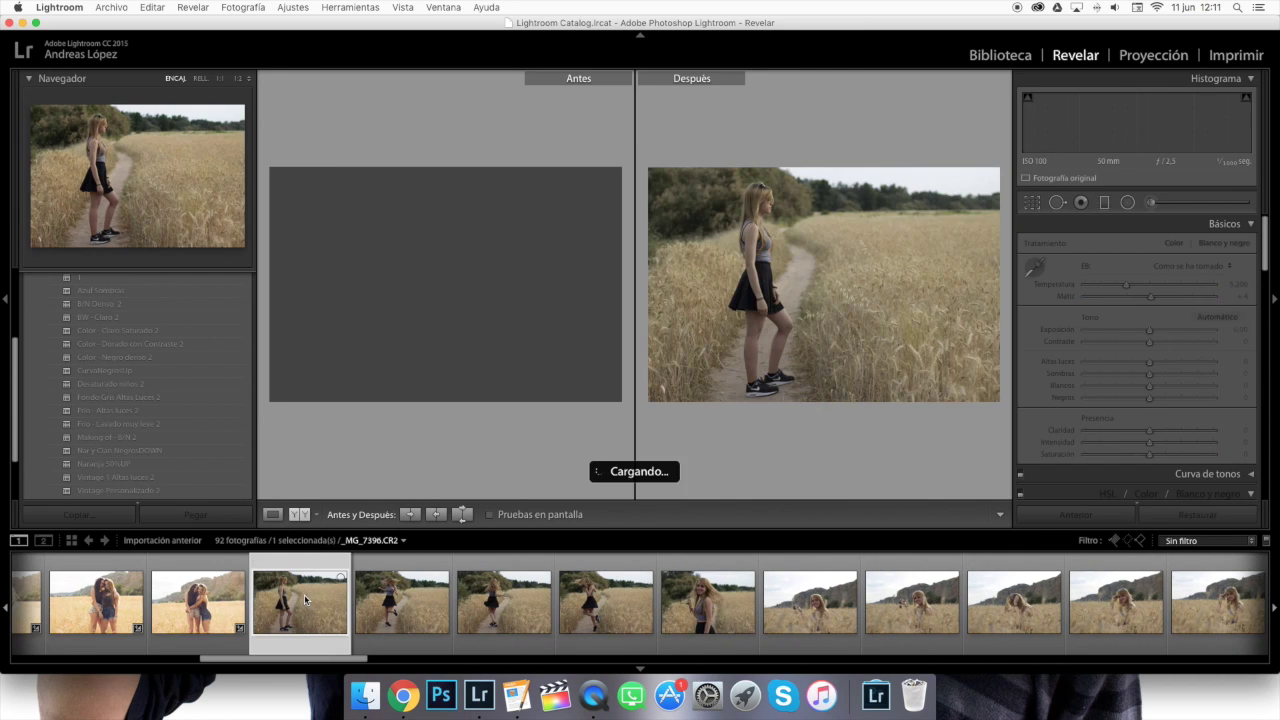
{"action": "left_click", "coordinate": [218, 605]}
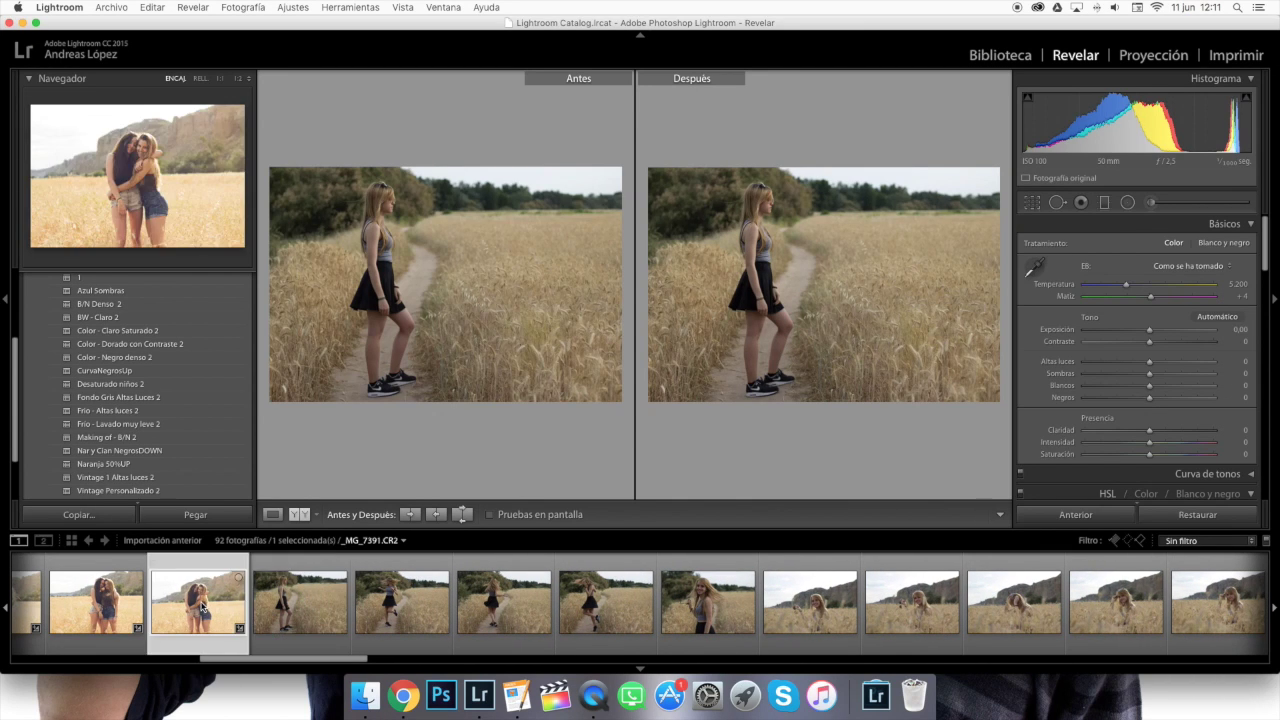
{"action": "left_click", "coordinate": [314, 626]}
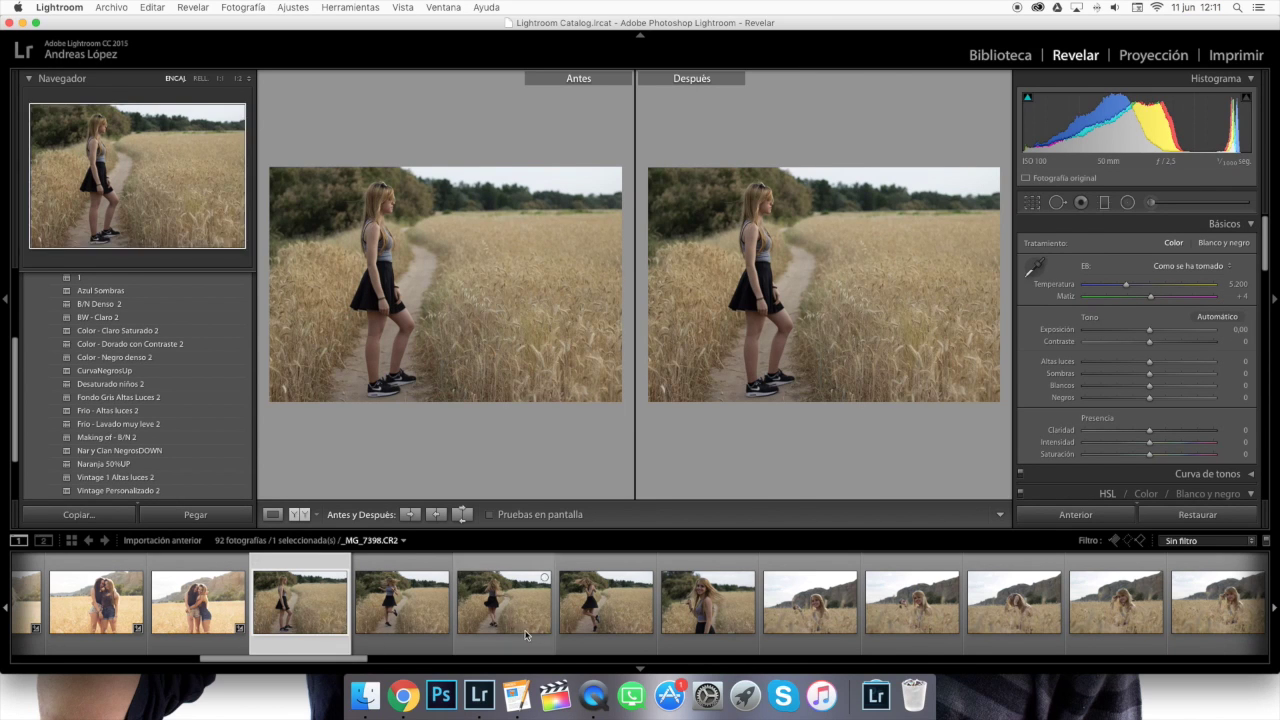
{"action": "scroll", "coordinate": [525, 629], "scroll_direction": "down", "scroll_amount": 1}
{"action": "scroll", "coordinate": [528, 630], "scroll_direction": "down", "scroll_amount": 1}
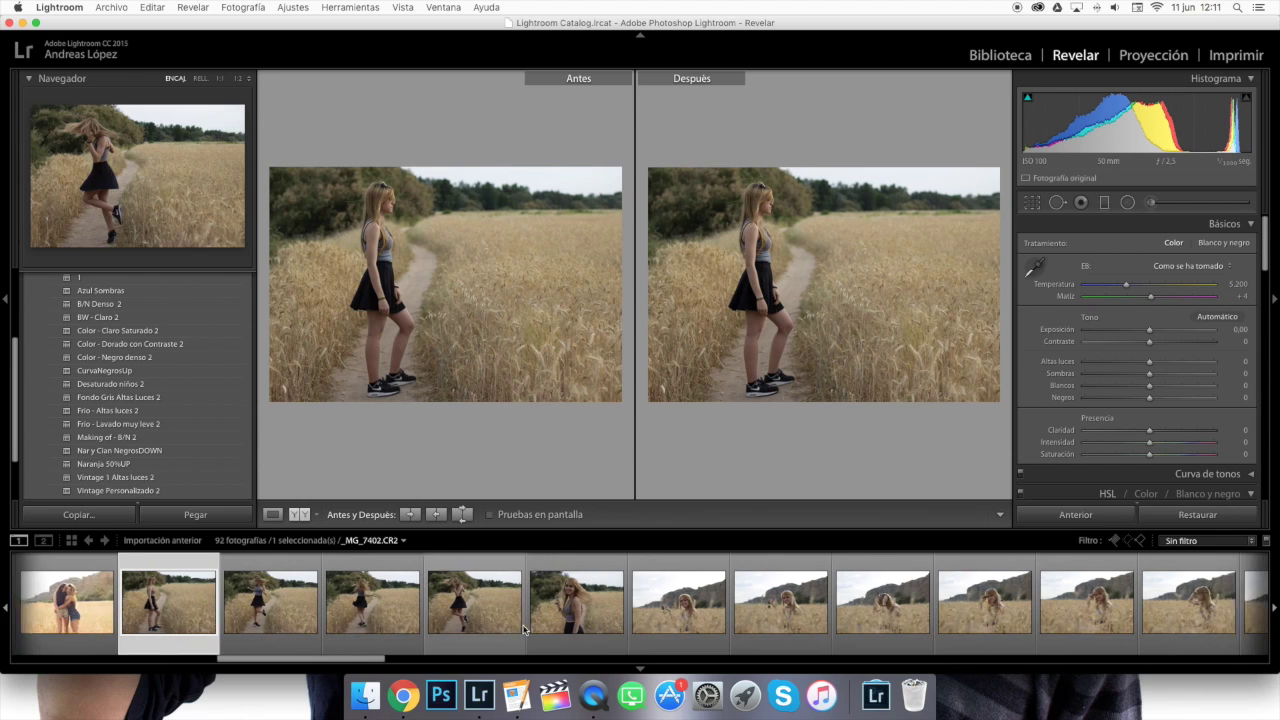
{"action": "left_click", "coordinate": [272, 516]}
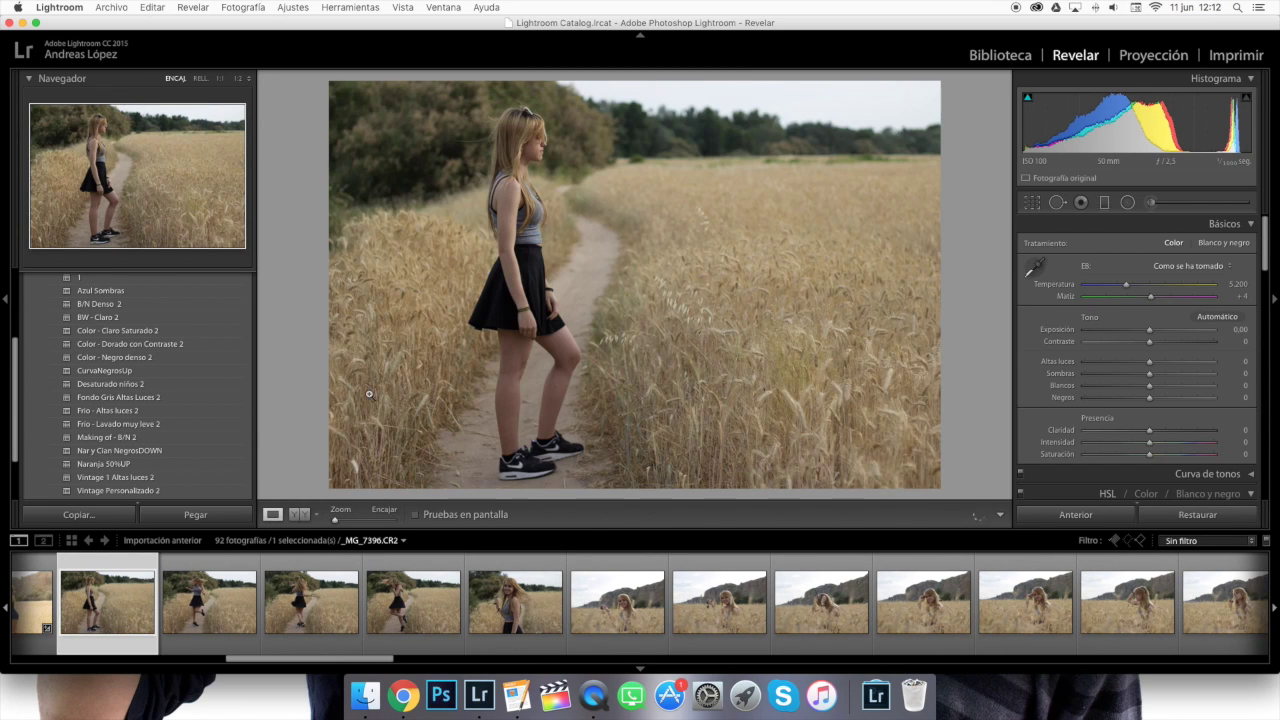
Try the presets Color - Claro Saturado 2, Color - Dorado con Contraste 2 and Desaturado niños 2 on the path photo
{"action": "left_click", "coordinate": [193, 335]}
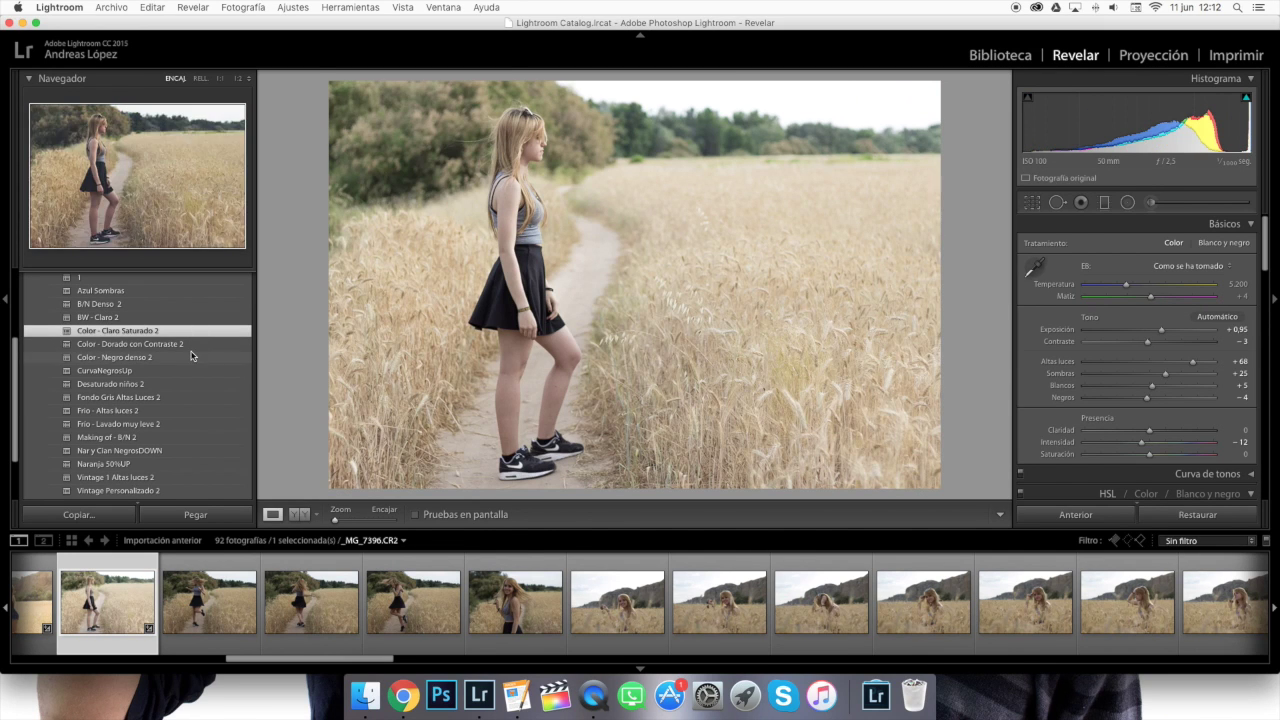
{"action": "left_click", "coordinate": [194, 346]}
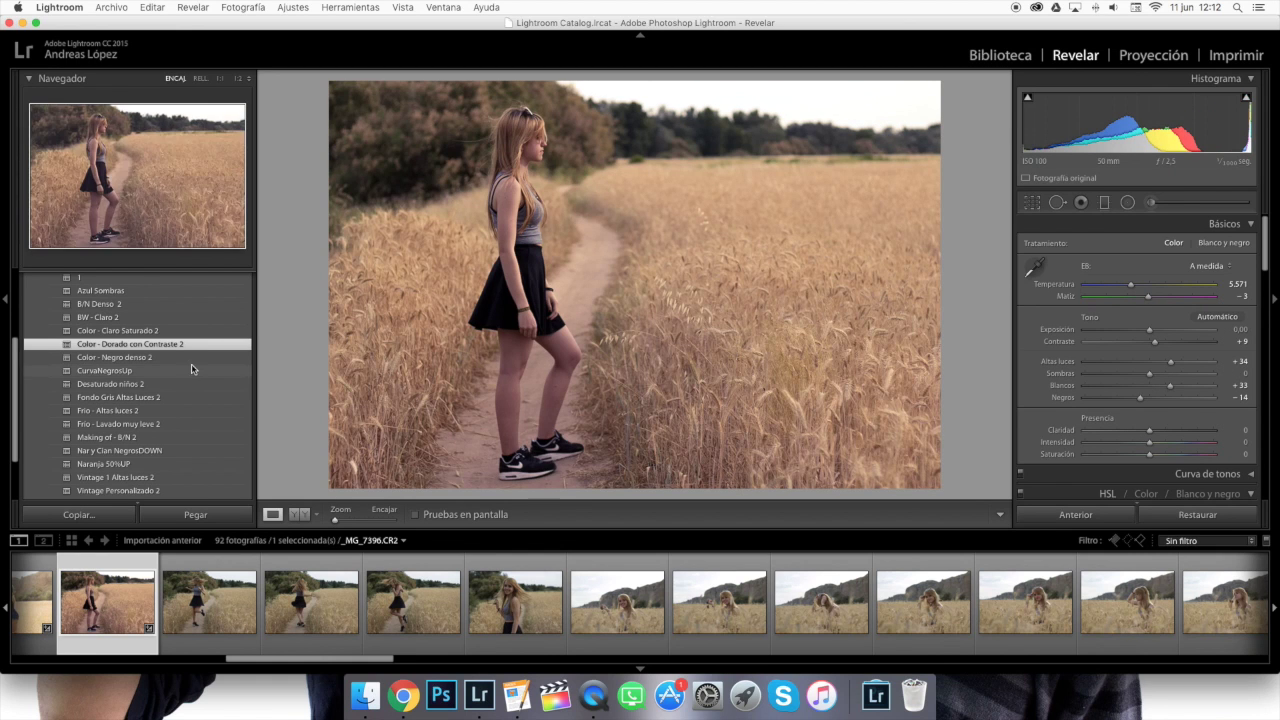
{"action": "left_click", "coordinate": [191, 383]}
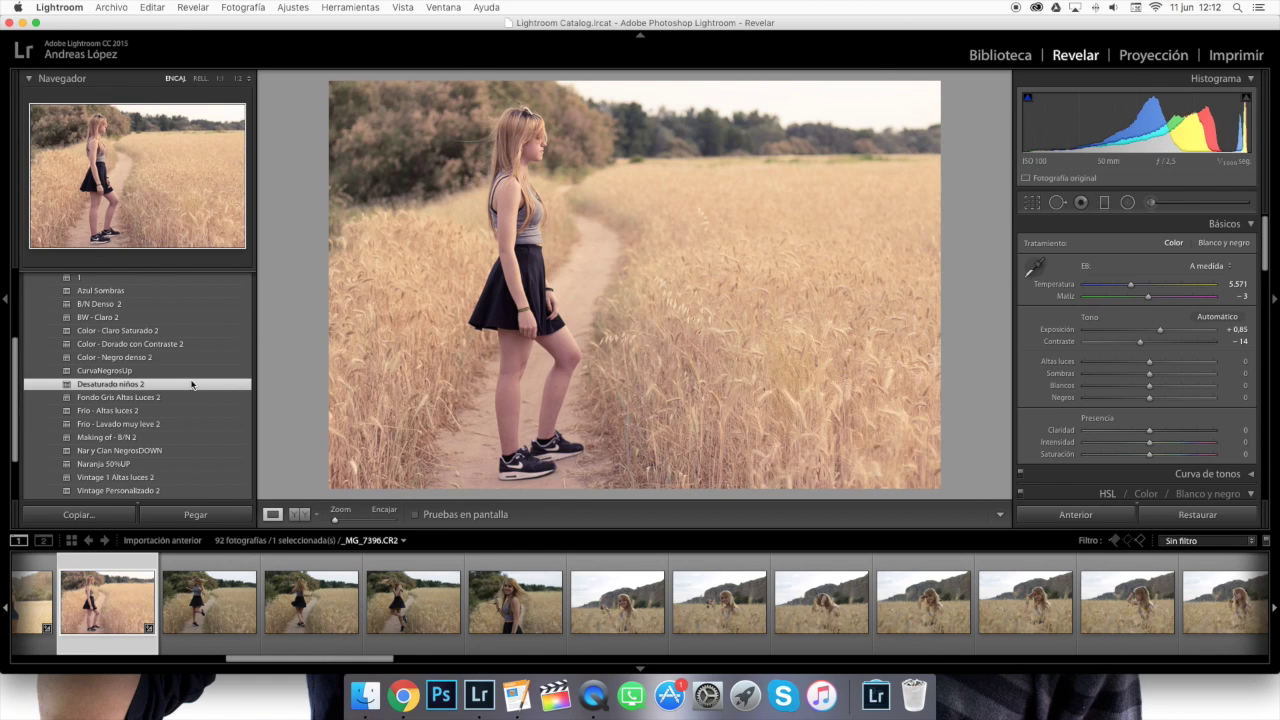
Apply the presets Fondo Gris Altas Luces 2 and Naranja 50%UP to the path photo
{"action": "left_click", "coordinate": [184, 398]}
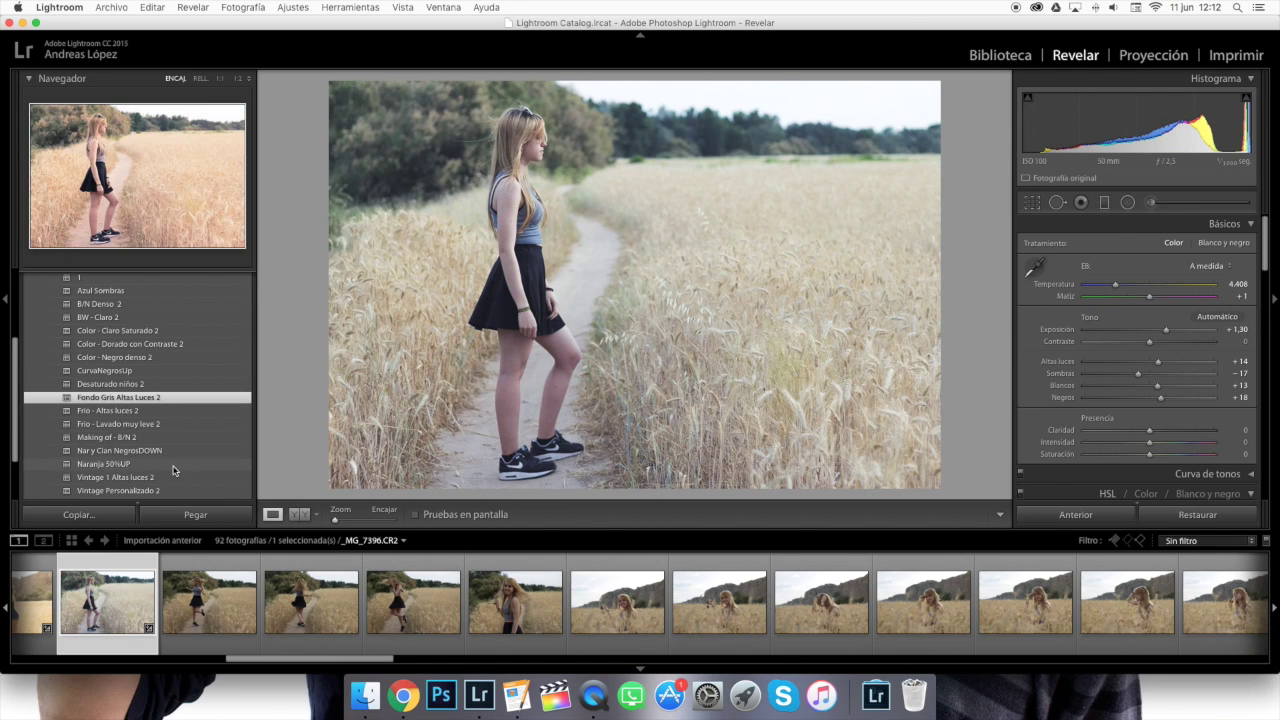
{"action": "left_click", "coordinate": [168, 465]}
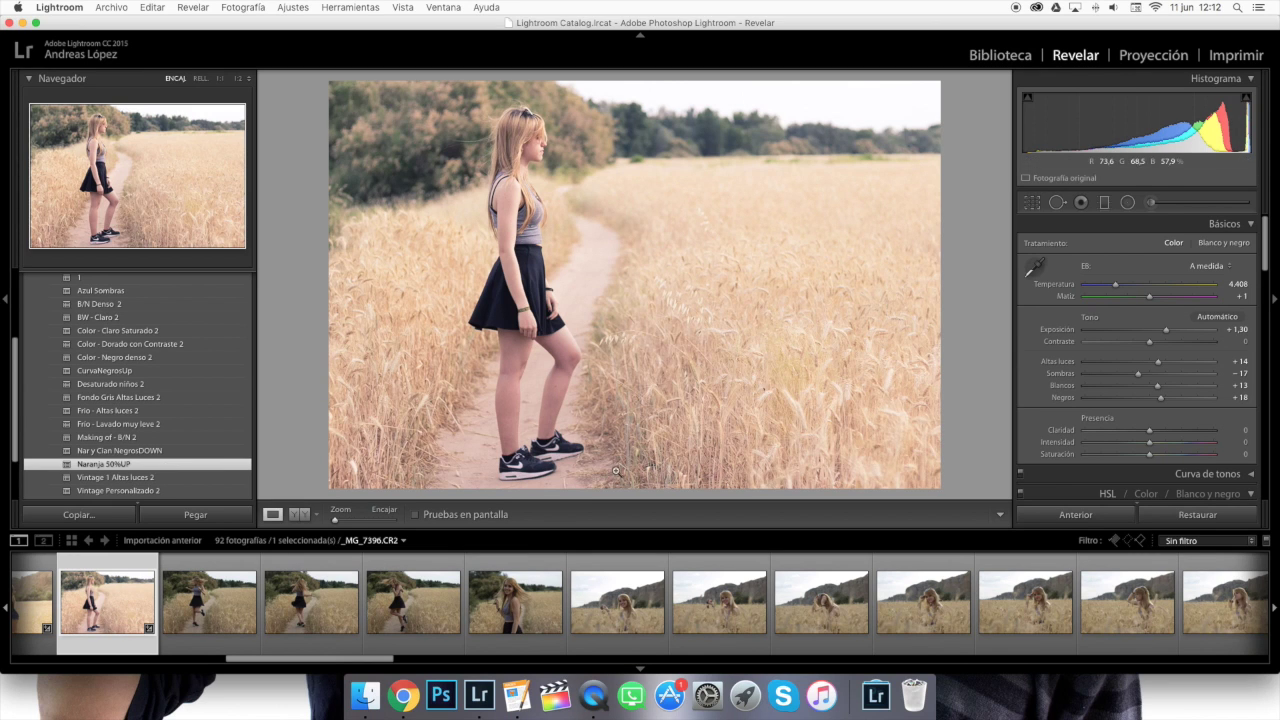
{"action": "scroll", "coordinate": [761, 629], "scroll_direction": "up", "scroll_amount": 2}
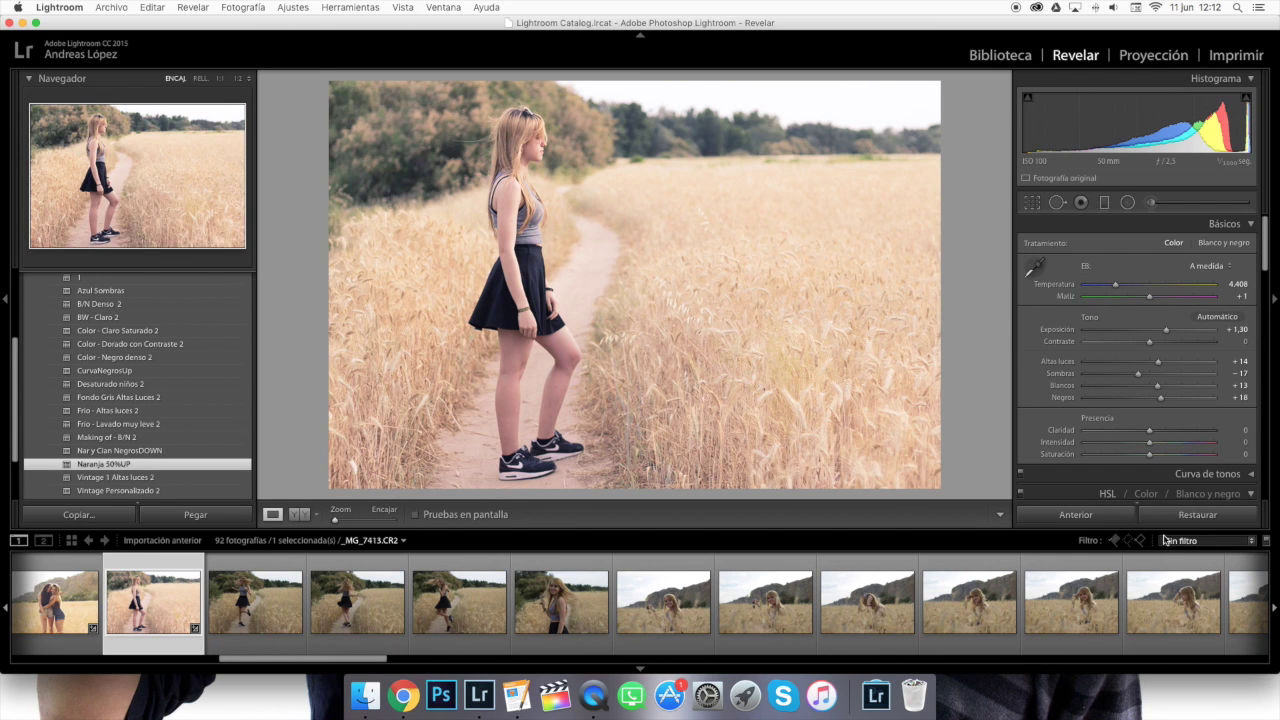
Apply the preset Vintage 1 Altas luces 2 to the path photo and set its temperature to 6,170 and exposure to +1.05
{"action": "left_click", "coordinate": [117, 479]}
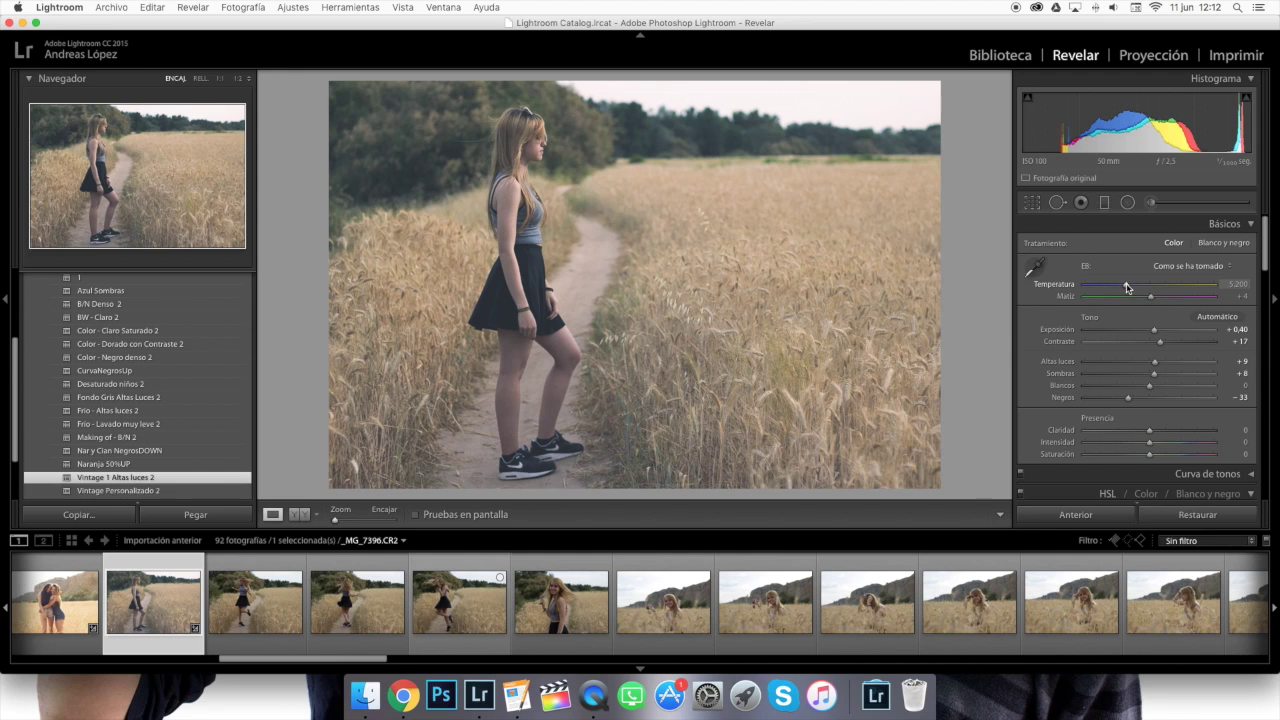
{"action": "left_click_drag", "start_coordinate": [1127, 288], "coordinate": [1138, 287]}
{"action": "left_click_drag", "start_coordinate": [1154, 332], "coordinate": [1164, 334]}
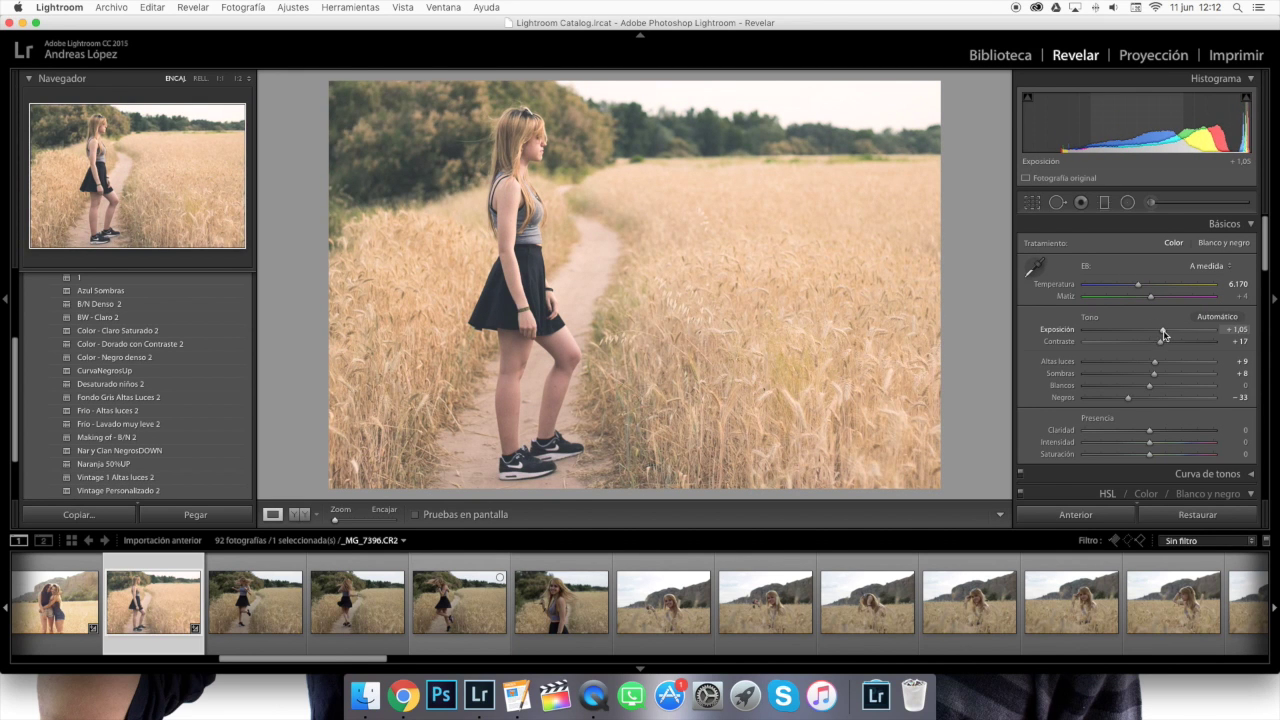
Select the five photos of the woman in the black skirt on the path and synchronize the first one's settings across them
{"action": "left_click_drag", "start_coordinate": [337, 658], "coordinate": [430, 658]}
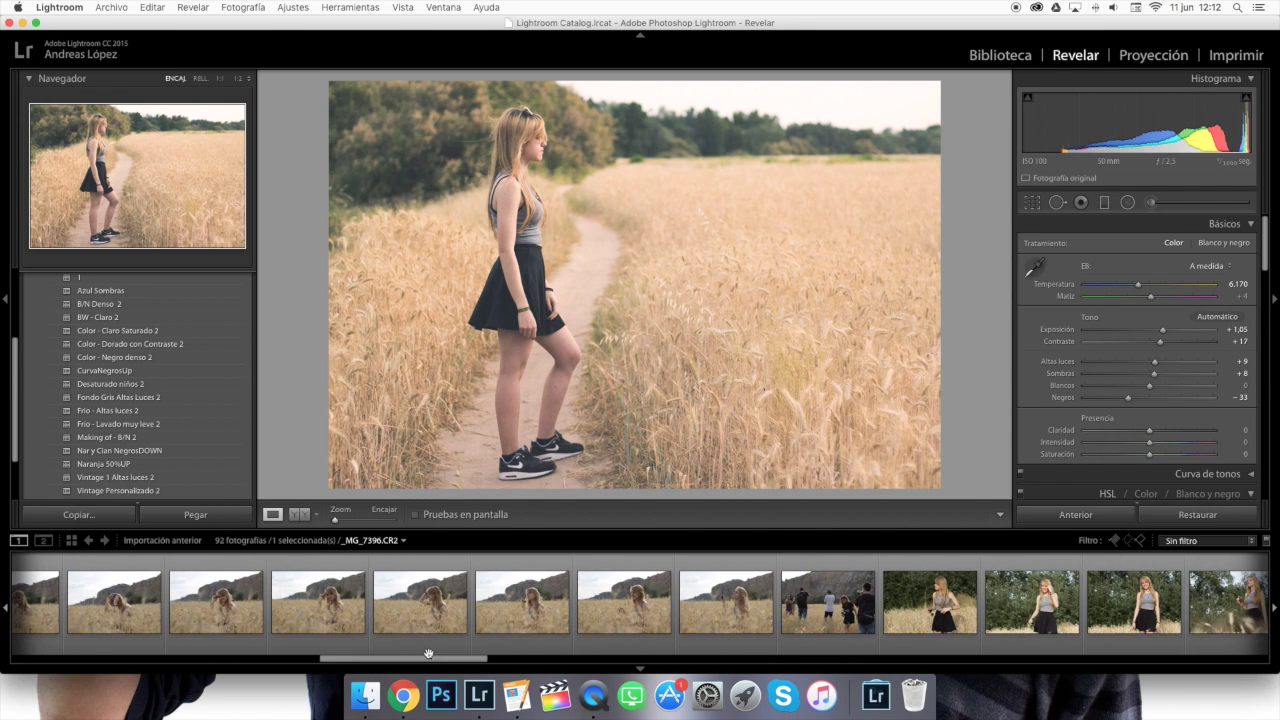
{"action": "left_click", "coordinate": [701, 614], "text": "shift"}
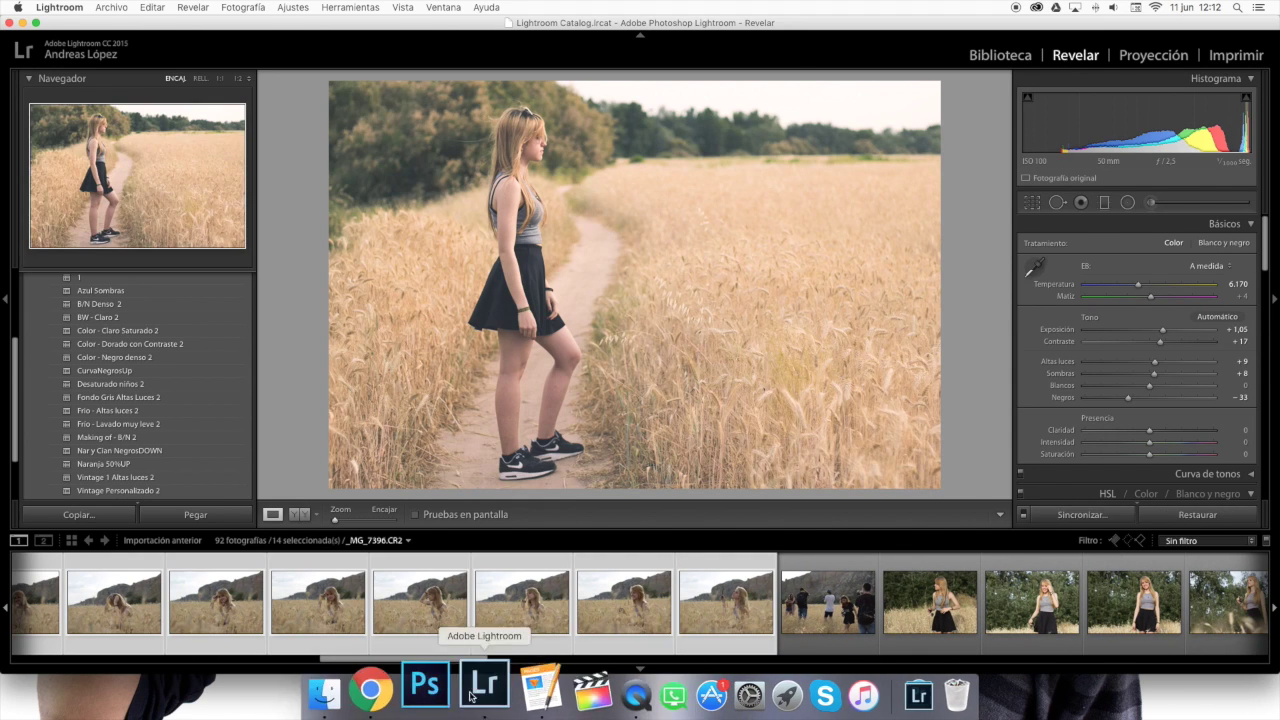
{"action": "left_click_drag", "start_coordinate": [425, 658], "coordinate": [329, 660]}
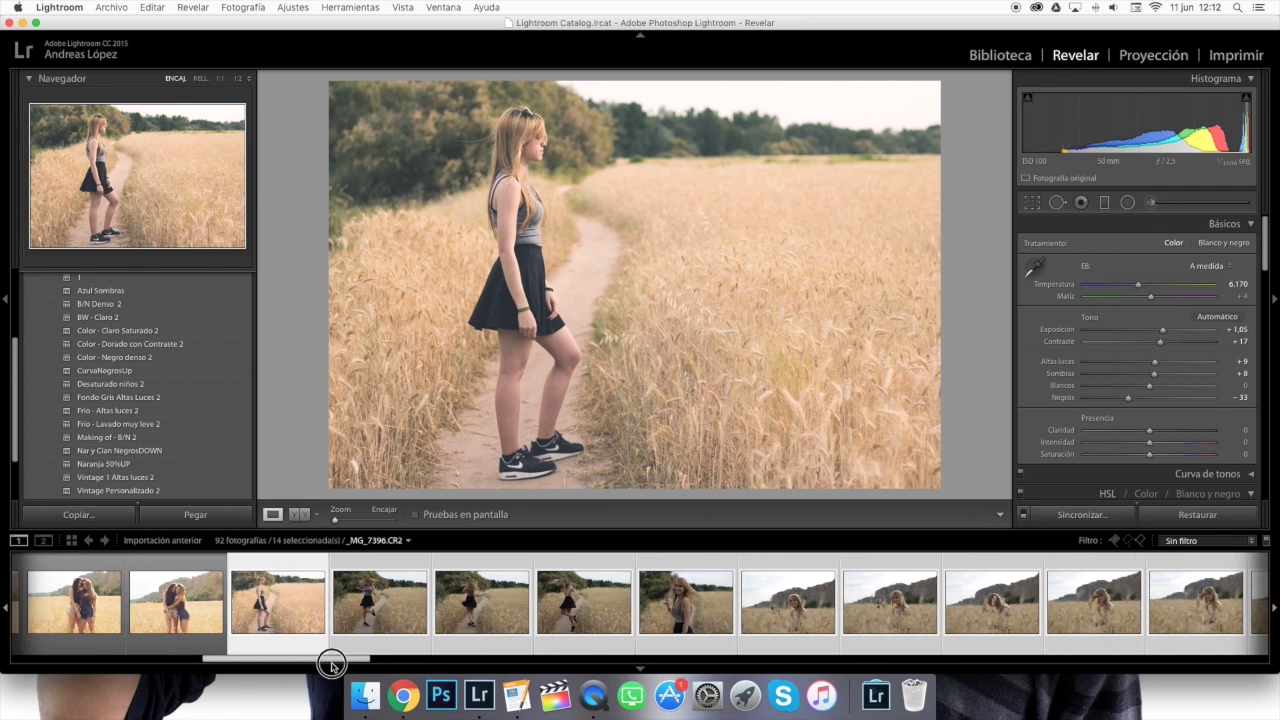
{"action": "left_click", "coordinate": [700, 614], "text": "shift"}
{"action": "left_click", "coordinate": [1082, 514]}
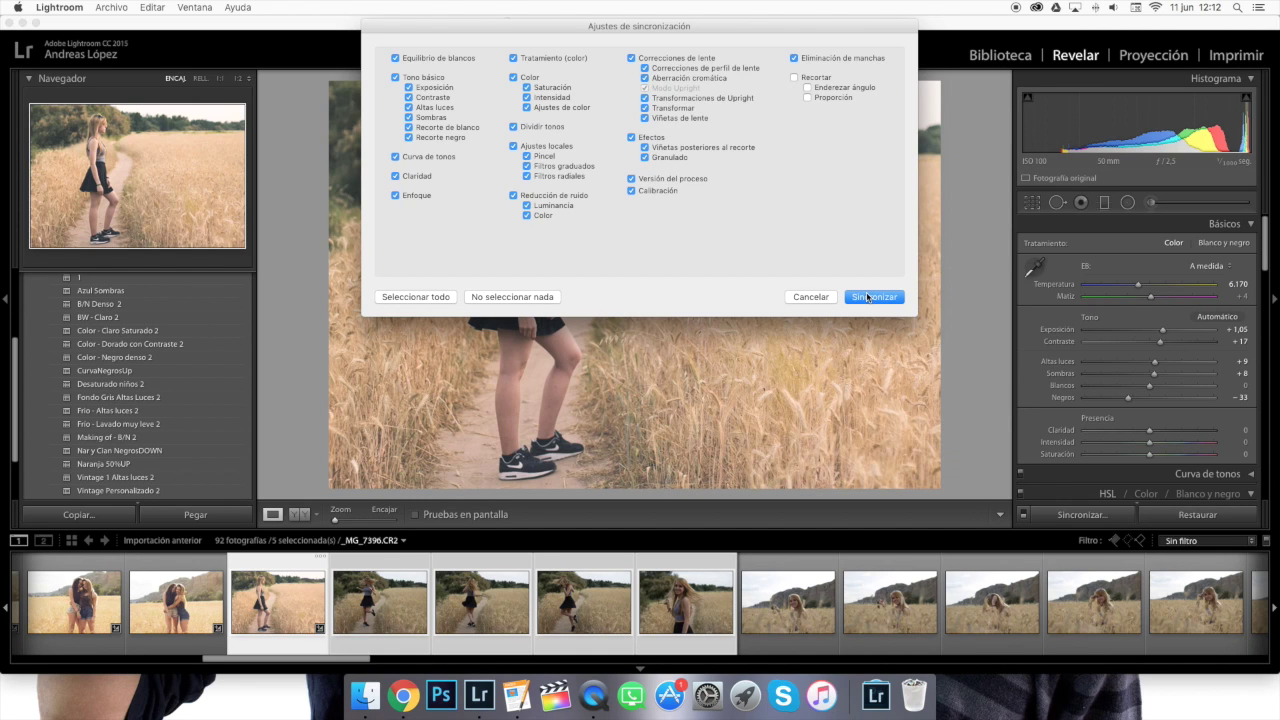
{"action": "left_click", "coordinate": [872, 297]}
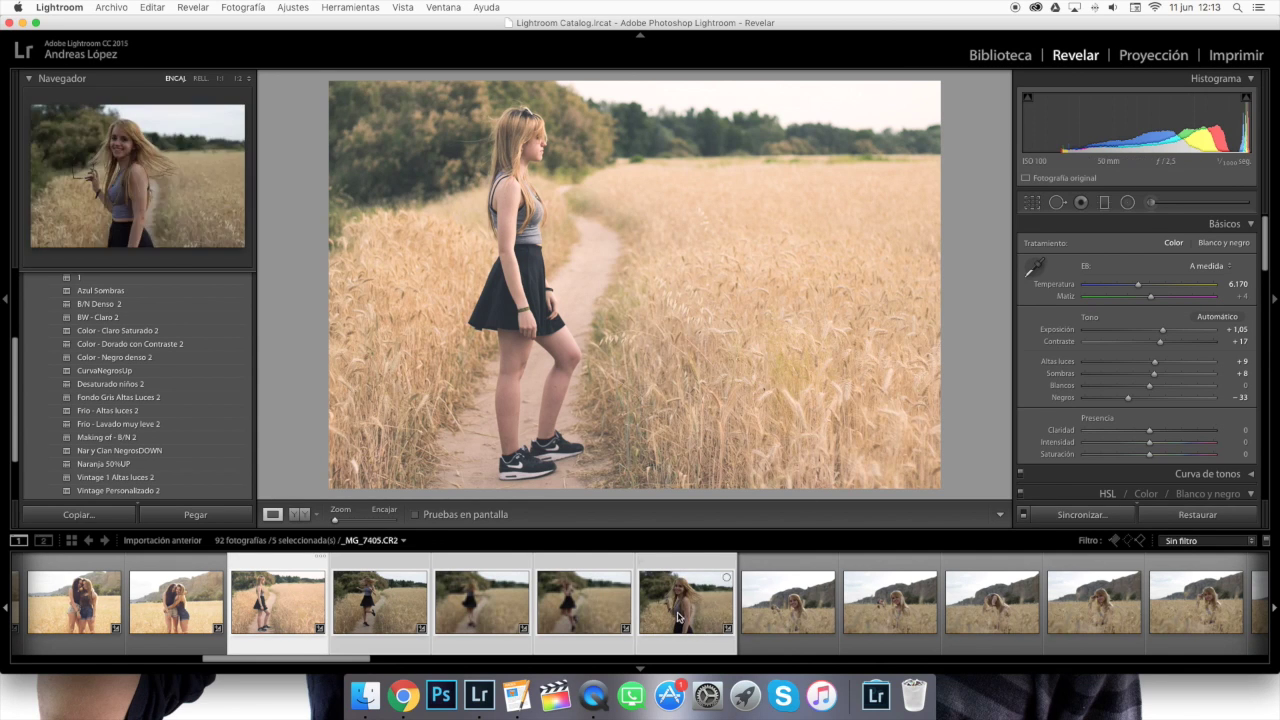
Add a diagonal graduated filter over the path photo's bright upper-right sky and field with temperature 24 and exposure 1.78, and compare it switched off and on
{"action": "left_click", "coordinate": [1105, 204]}
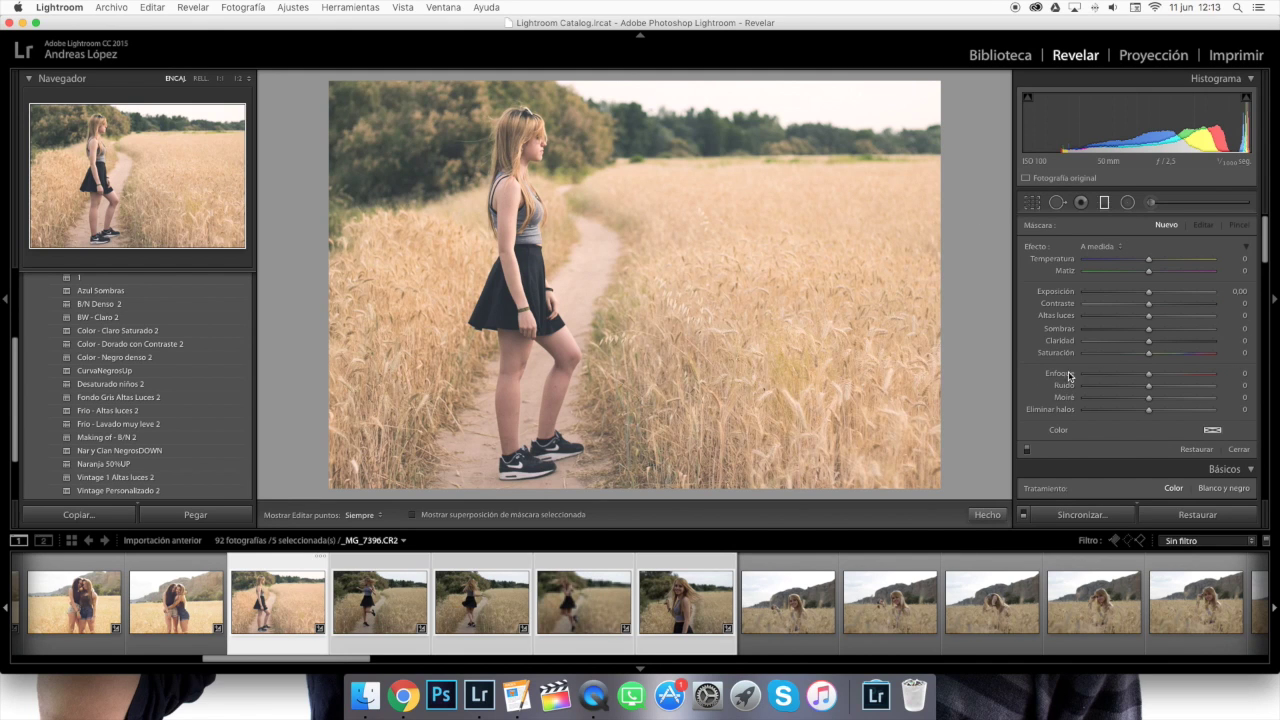
{"action": "left_click_drag", "start_coordinate": [1149, 259], "coordinate": [1164, 259]}
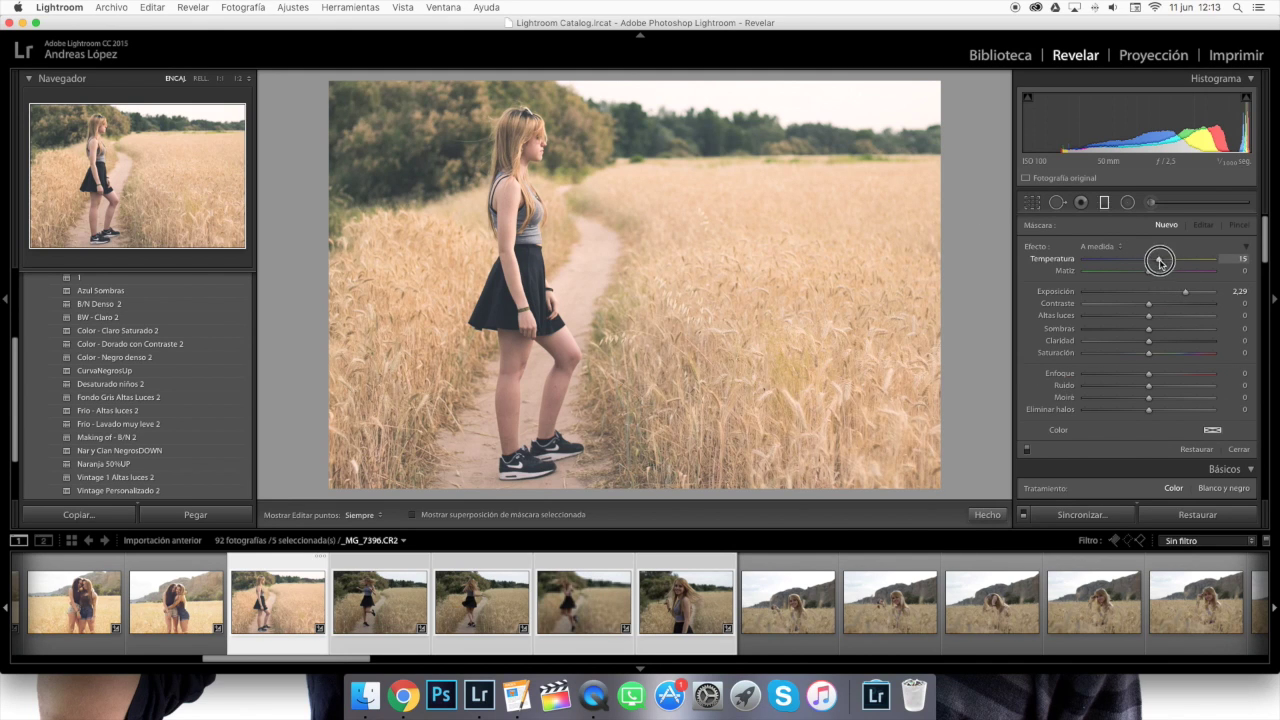
{"action": "left_click_drag", "start_coordinate": [882, 113], "coordinate": [600, 306]}
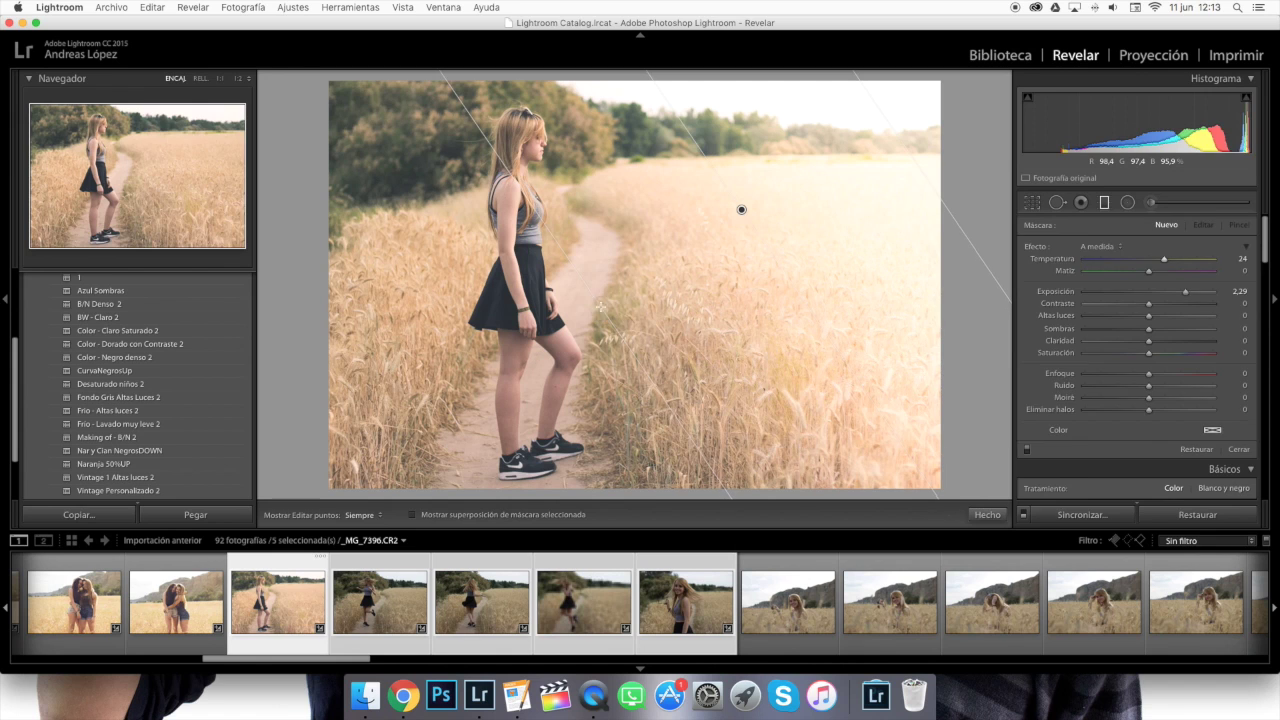
{"action": "left_click_drag", "start_coordinate": [759, 199], "coordinate": [763, 172]}
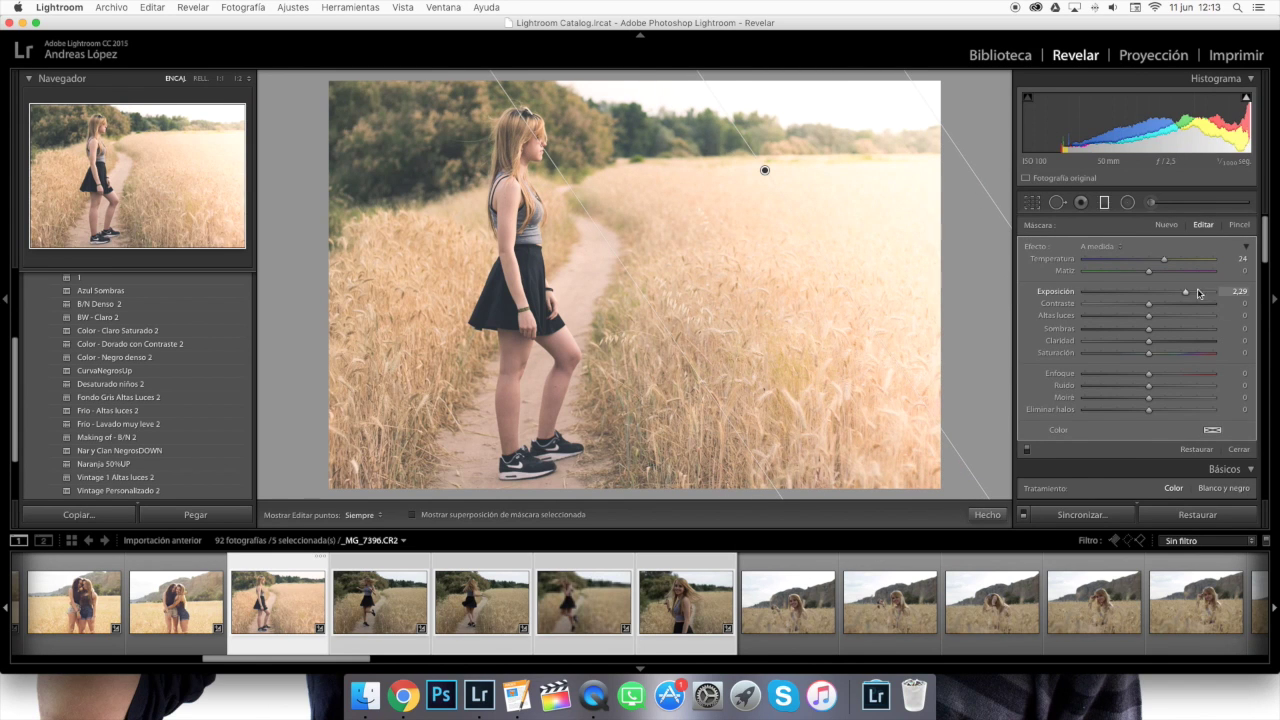
{"action": "left_click_drag", "start_coordinate": [1185, 291], "coordinate": [1179, 298]}
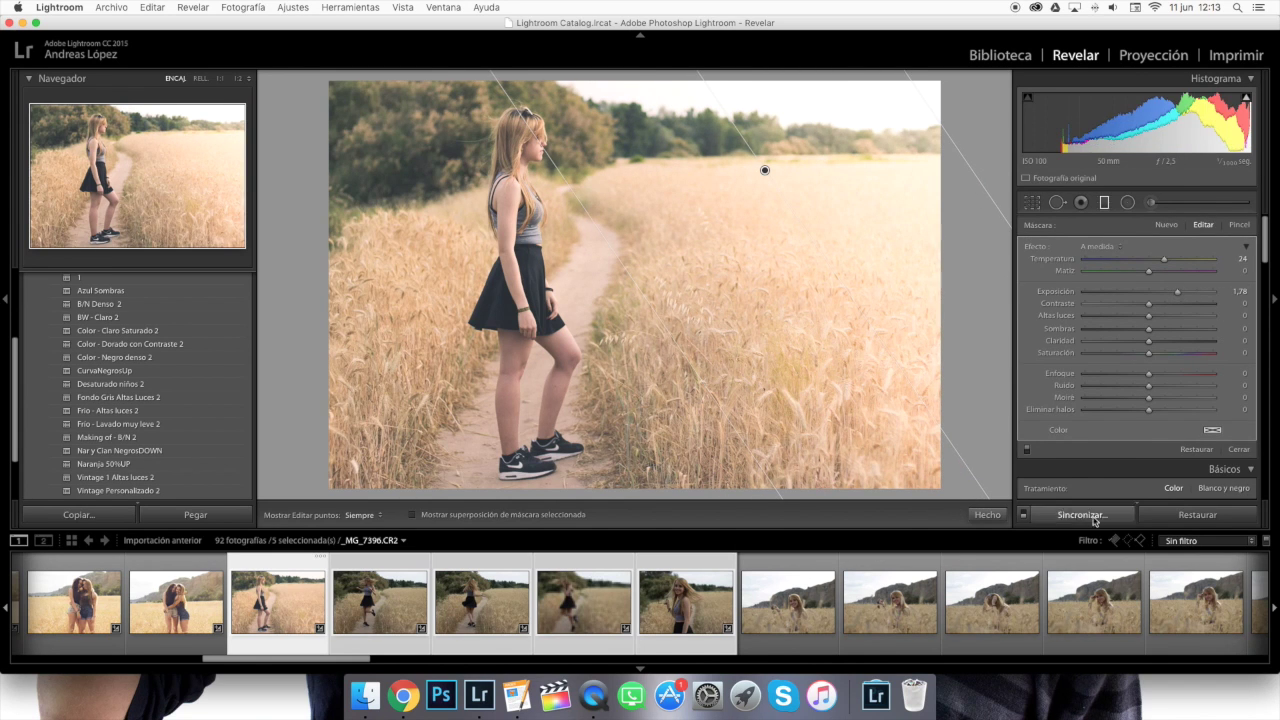
{"action": "left_click", "coordinate": [1029, 455]}
{"action": "left_click", "coordinate": [1029, 455]}
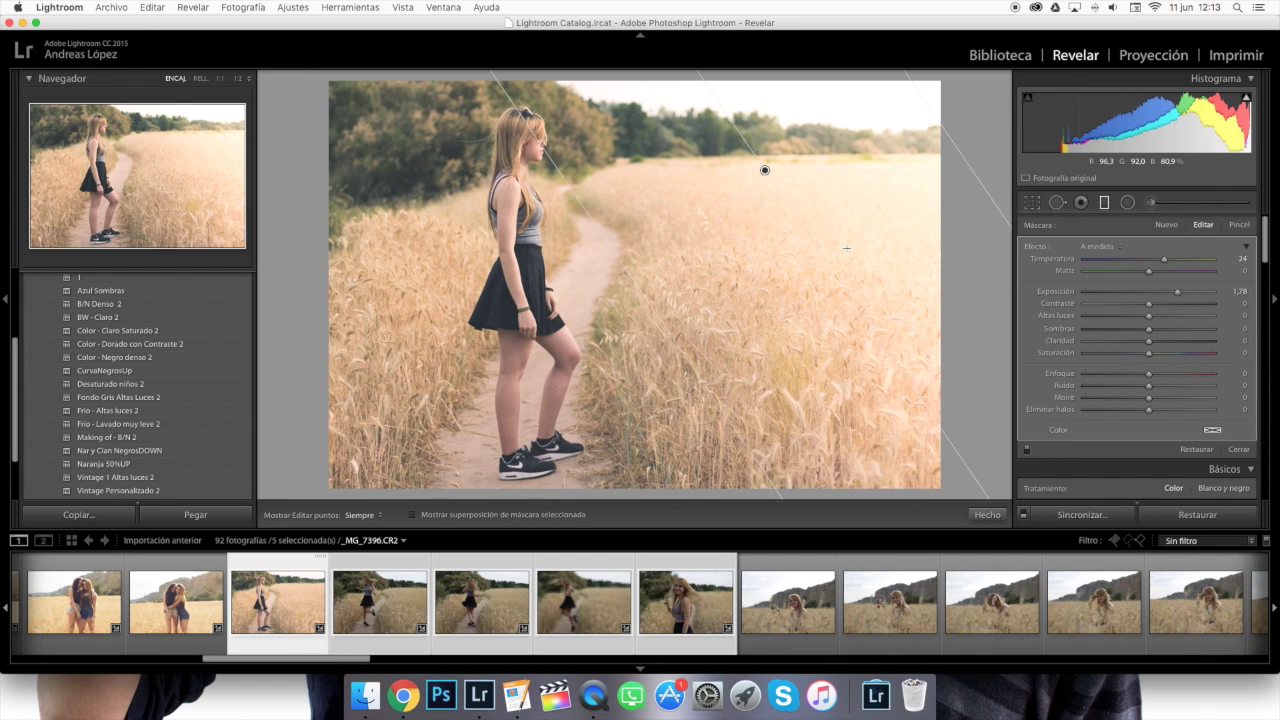
Synchronize the settings including the graduated filter across the five selected path photos and check the last one
{"action": "scroll", "coordinate": [257, 607], "scroll_direction": "down", "scroll_amount": 2}
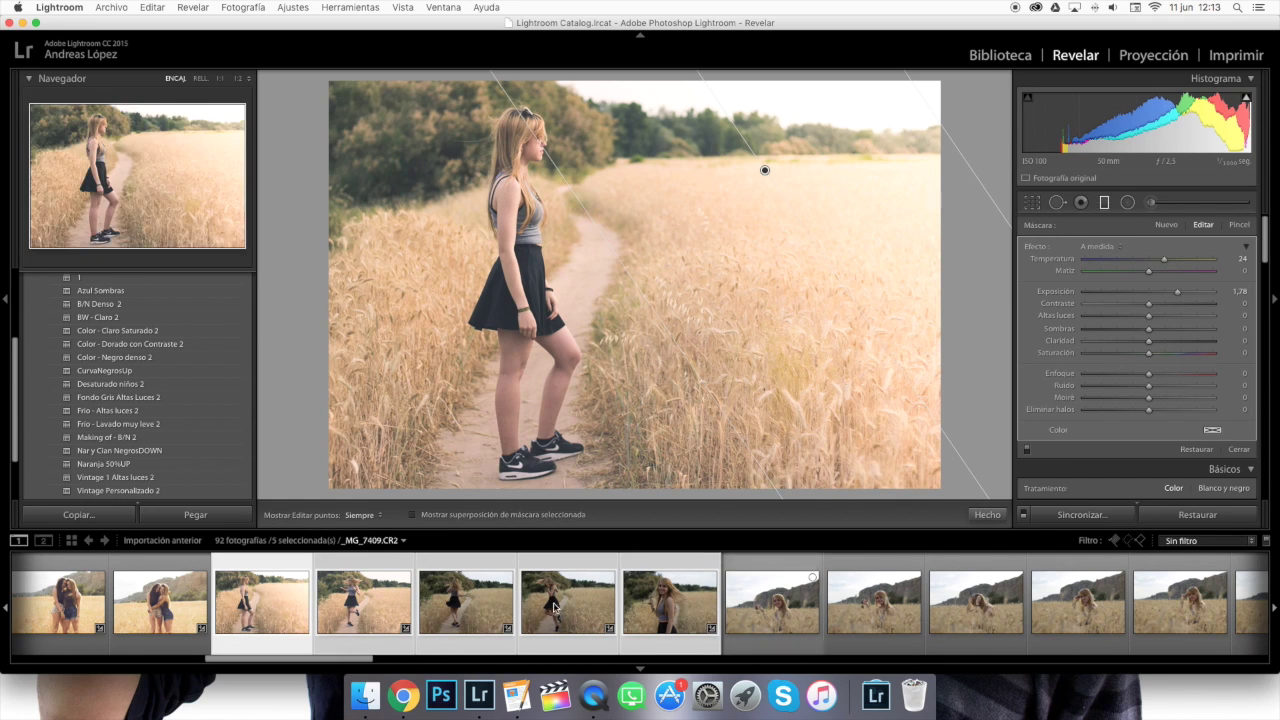
{"action": "left_click", "coordinate": [1080, 515]}
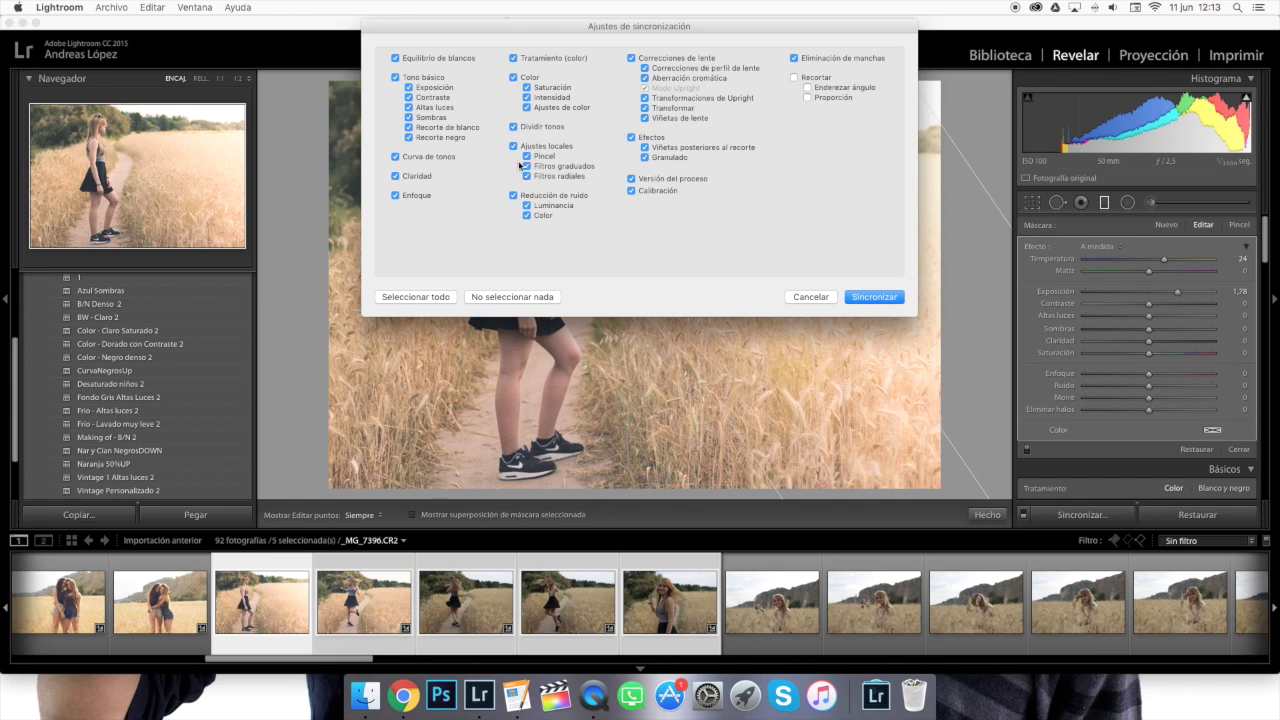
{"action": "left_click", "coordinate": [850, 296]}
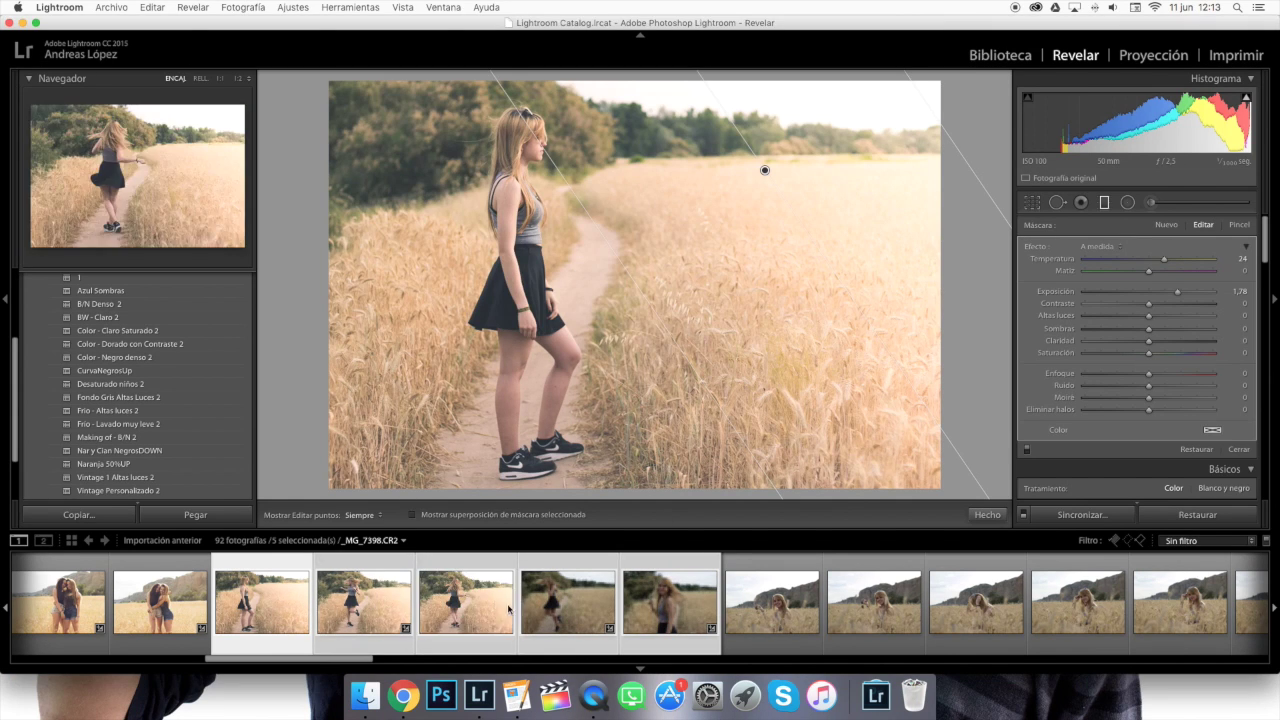
{"action": "left_click", "coordinate": [630, 601]}
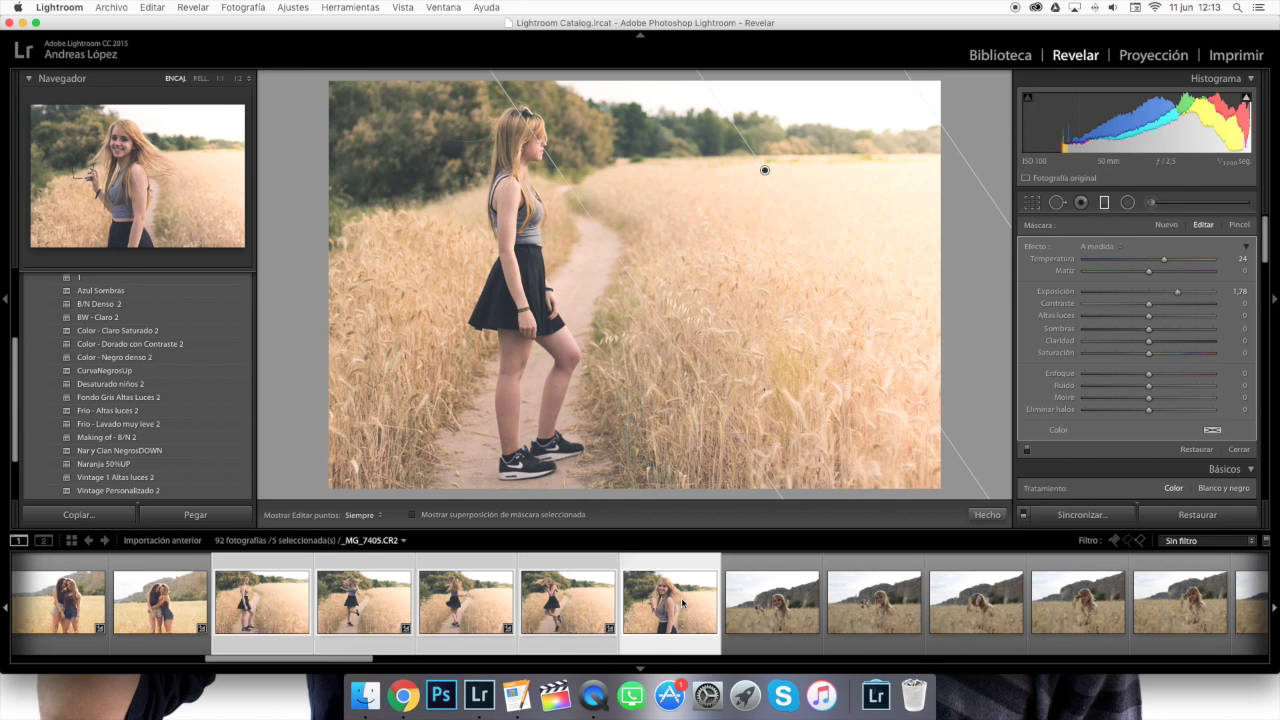
Select the first unedited photo of the woman in the wheat field with the cliffs behind her
{"action": "left_click", "coordinate": [771, 601]}
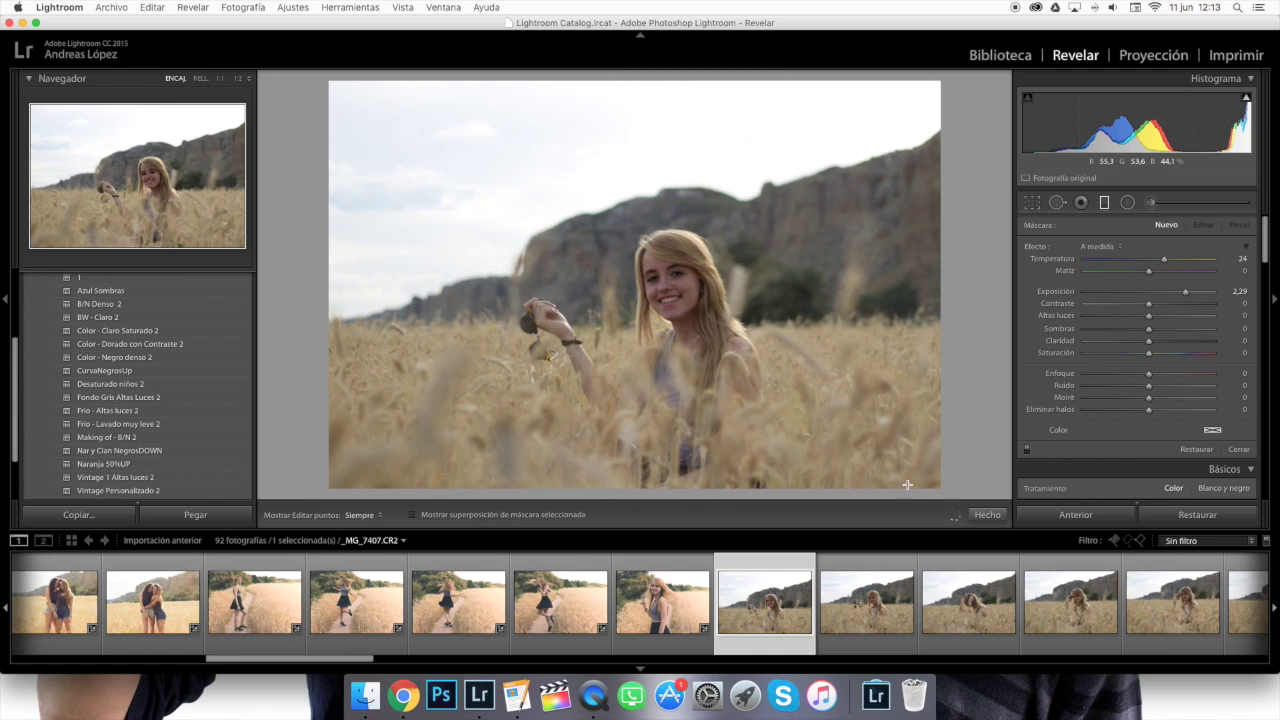
{"action": "scroll", "coordinate": [858, 610], "scroll_direction": "down", "scroll_amount": 8}
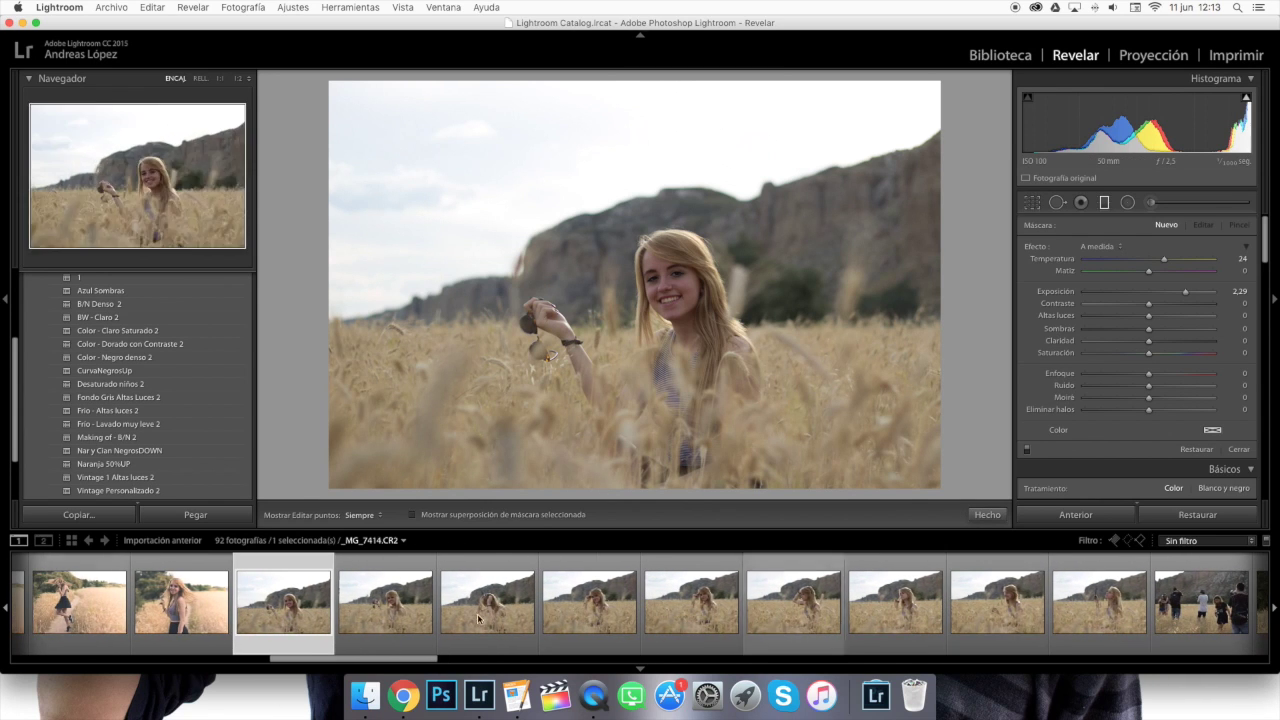
{"action": "scroll", "coordinate": [113, 300], "scroll_direction": "down", "scroll_amount": 2}
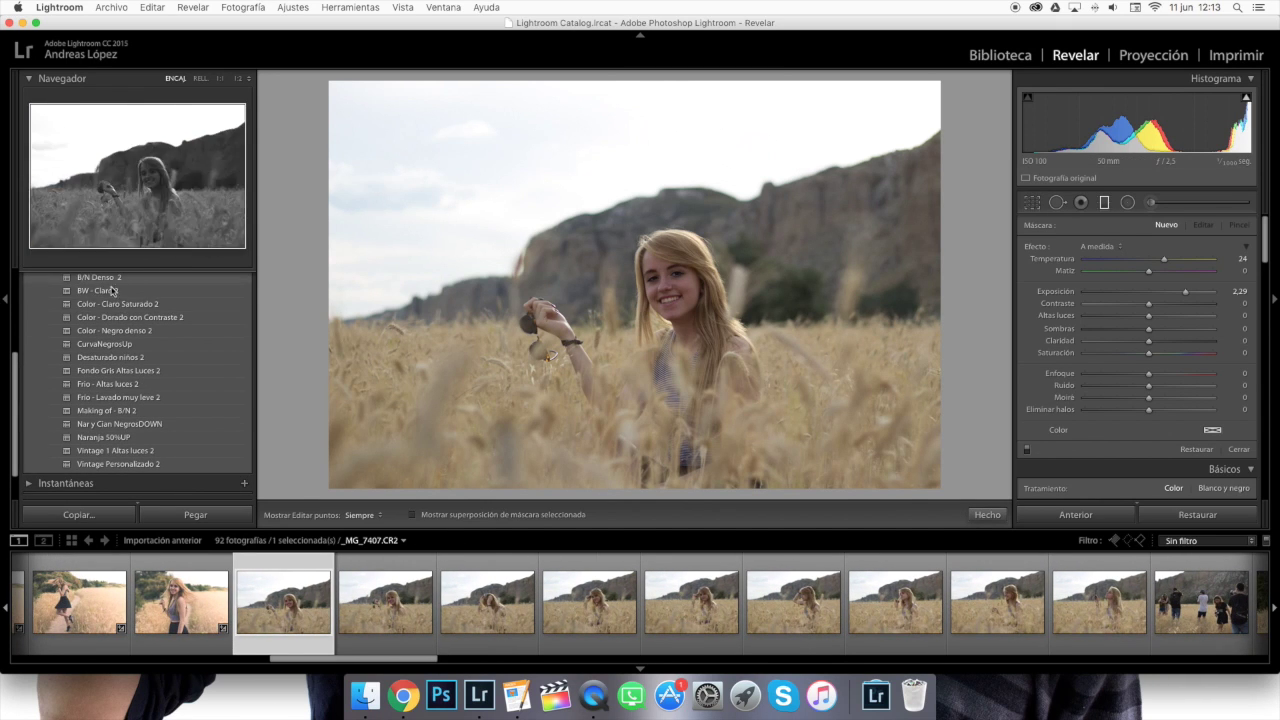
{"action": "left_click", "coordinate": [117, 309]}
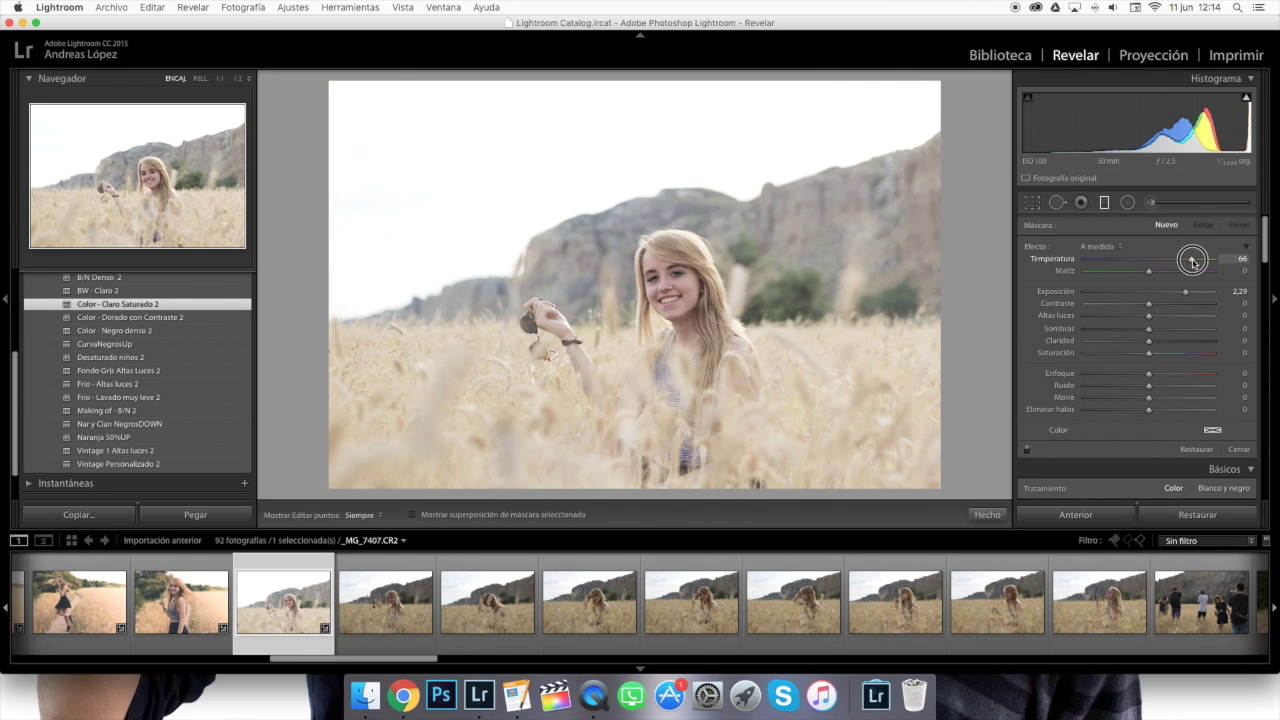
{"action": "mouse_move", "coordinate": [1219, 262]}
{"action": "left_mouse_down"}
{"action": "mouse_move", "coordinate": [1135, 262]}
{"action": "mouse_move", "coordinate": [1215, 262]}
{"action": "left_mouse_up"}
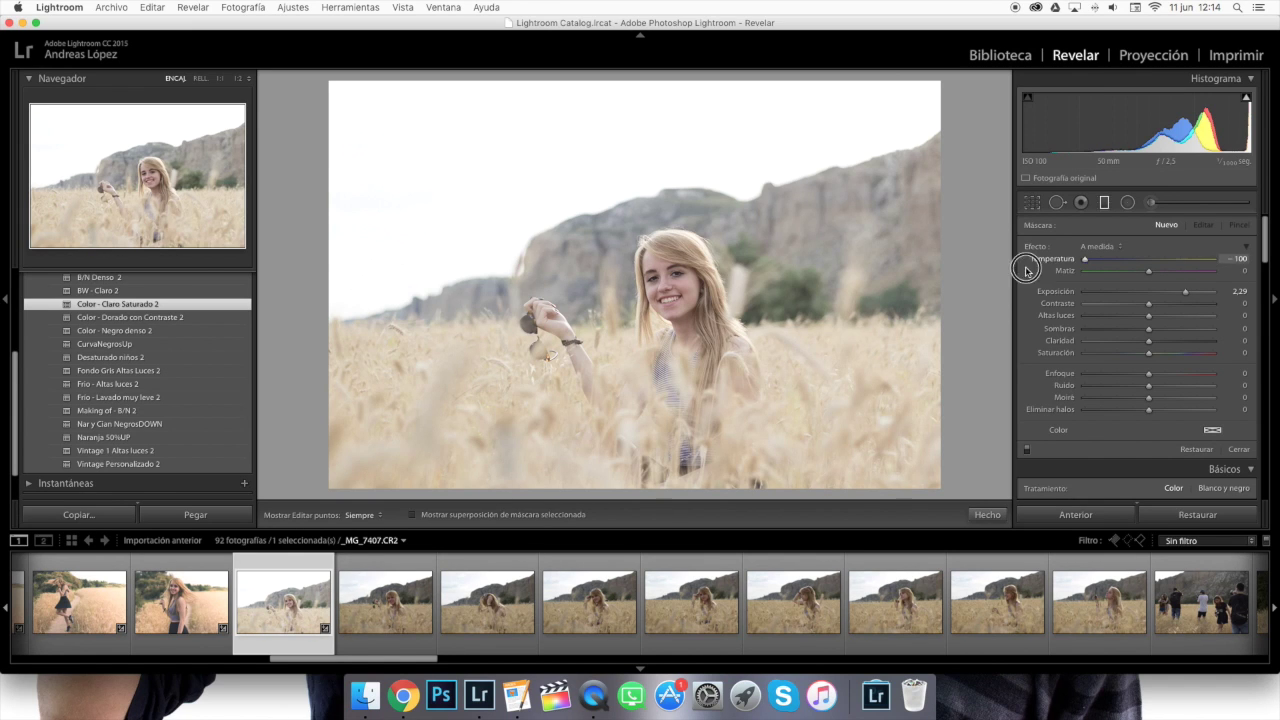
{"action": "scroll", "coordinate": [1050, 275], "scroll_direction": "down", "scroll_amount": 2}
{"action": "scroll", "coordinate": [1052, 290], "scroll_direction": "up", "scroll_amount": 2}
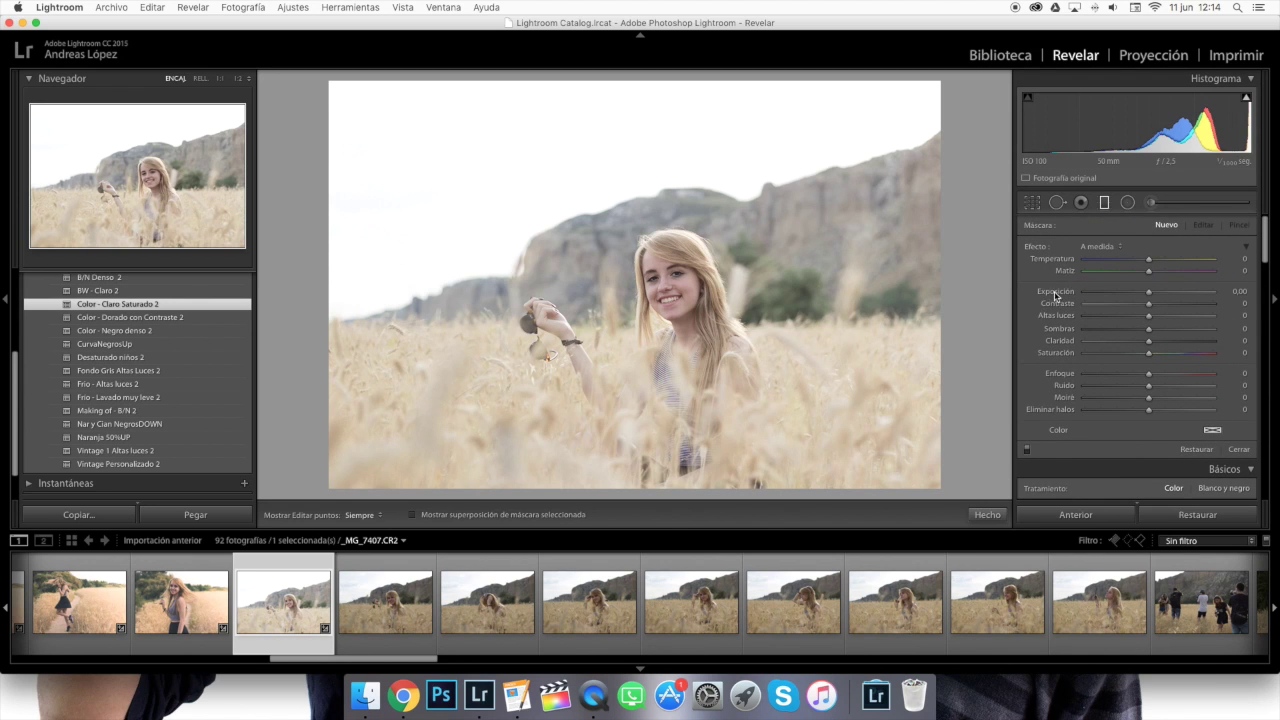
{"action": "left_click", "coordinate": [386, 603]}
{"action": "left_click", "coordinate": [284, 617]}
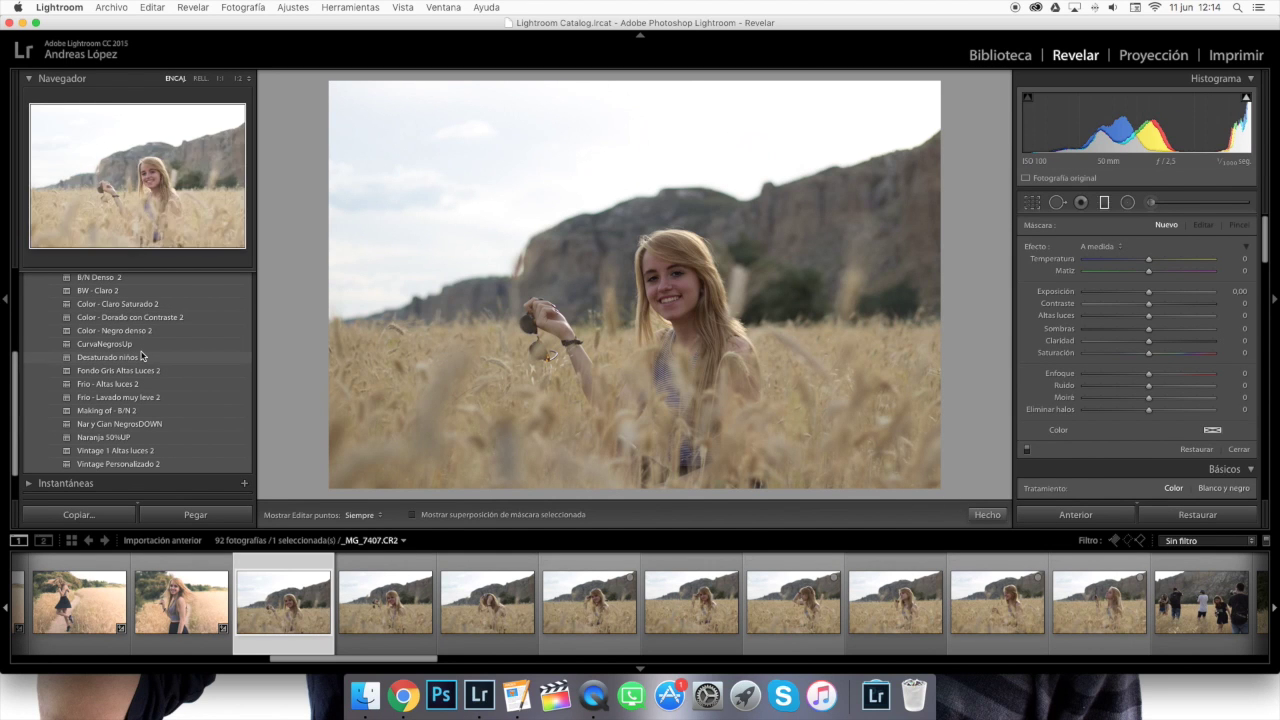
Apply the preset Color - Claro Saturado 2 to the first wheat field photo and set its temperature to 6,122
{"action": "left_click", "coordinate": [143, 306]}
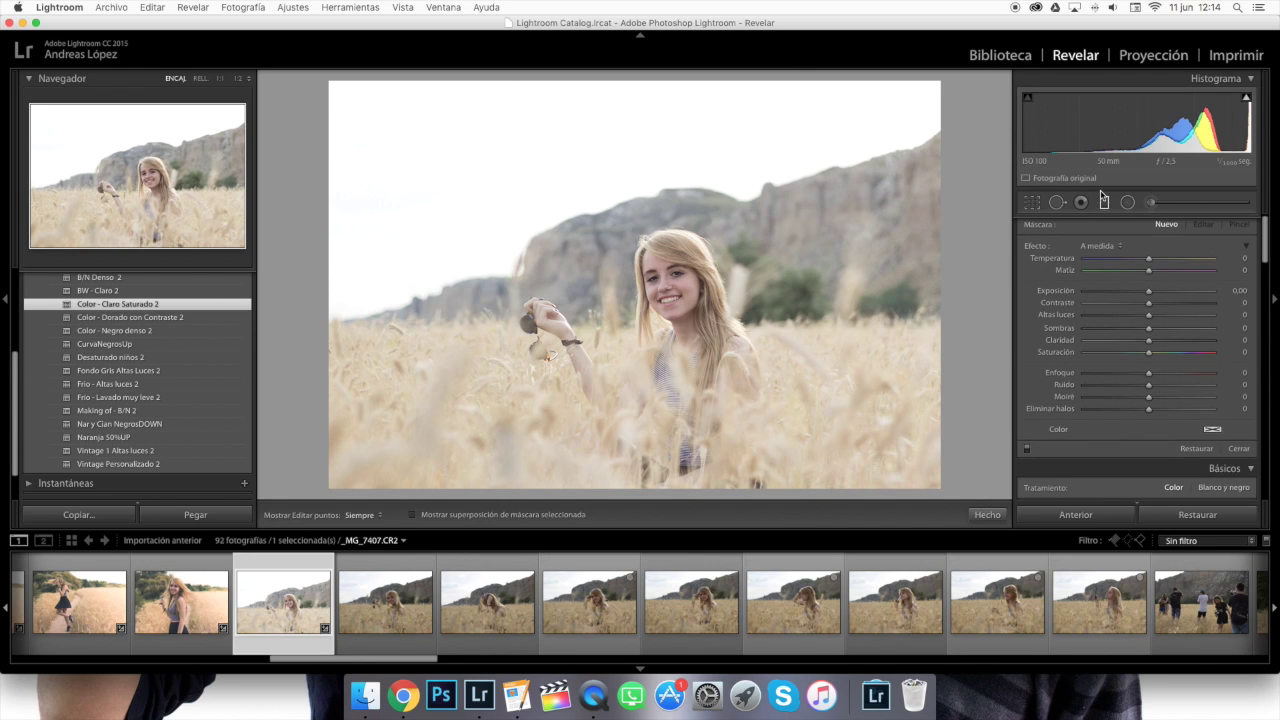
{"action": "left_click", "coordinate": [1104, 202]}
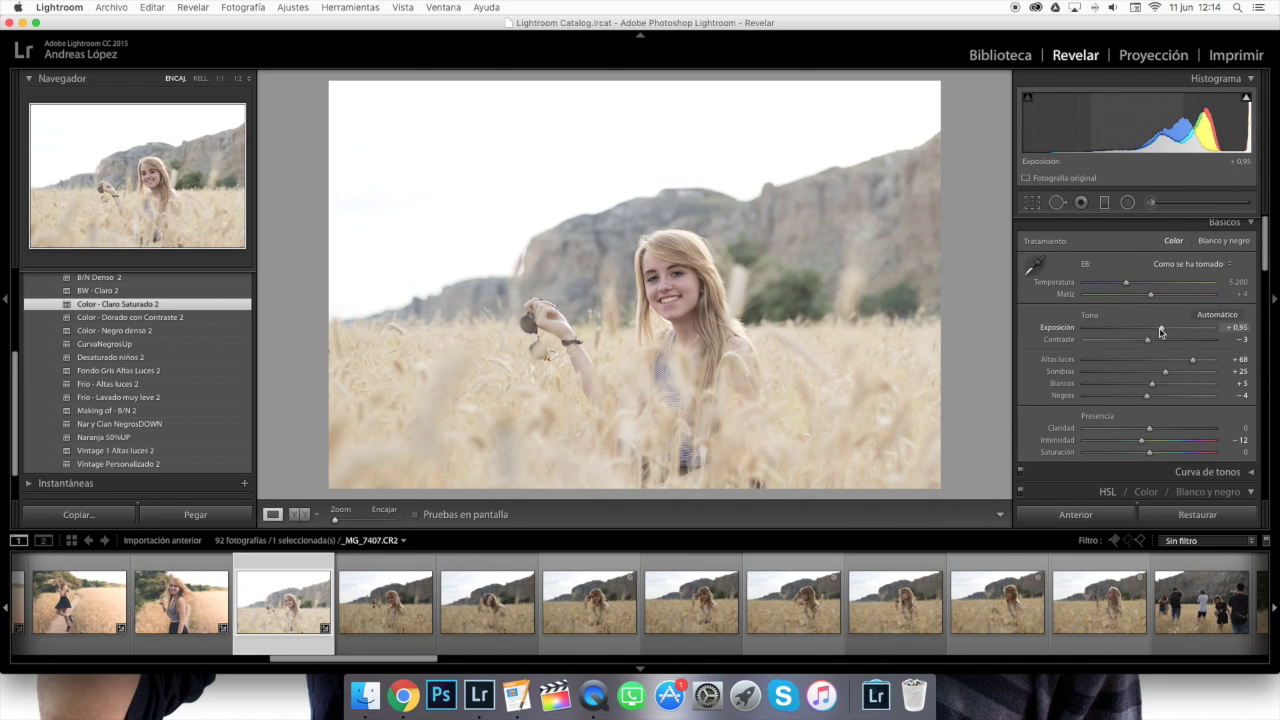
{"action": "left_click_drag", "start_coordinate": [1126, 286], "coordinate": [1134, 285]}
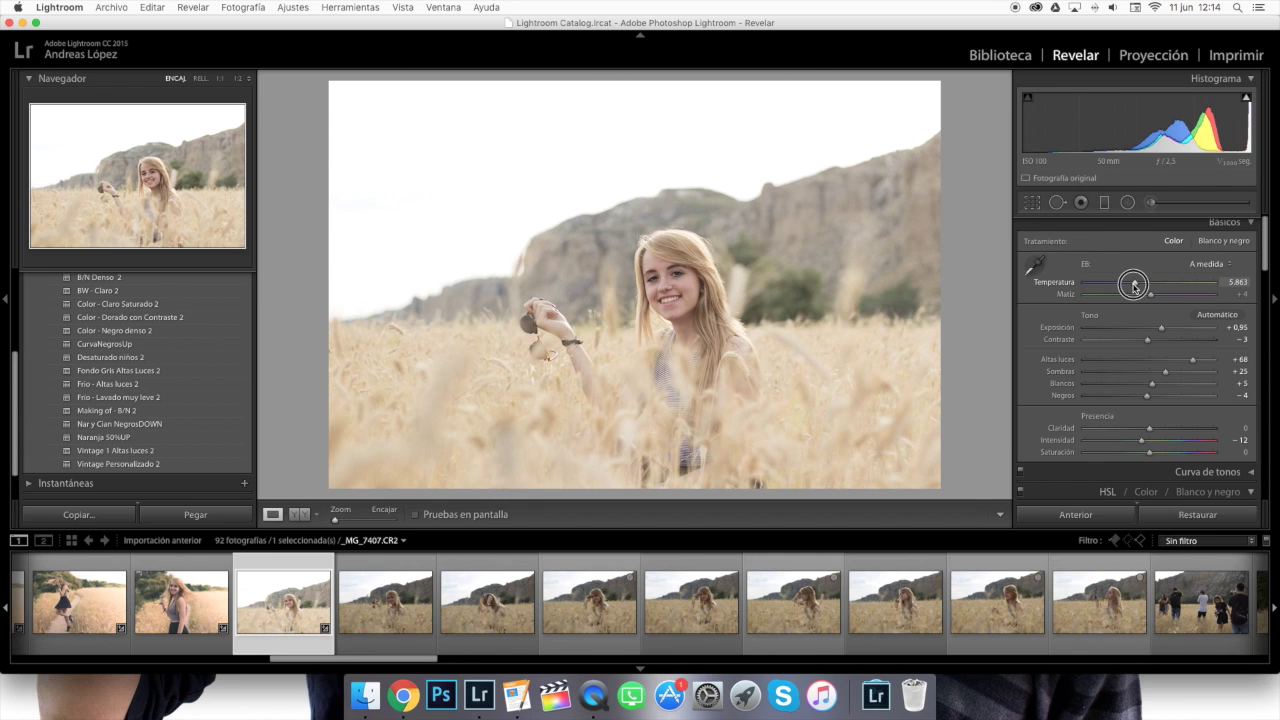
{"action": "scroll", "coordinate": [1110, 240], "scroll_direction": "down", "scroll_amount": 1}
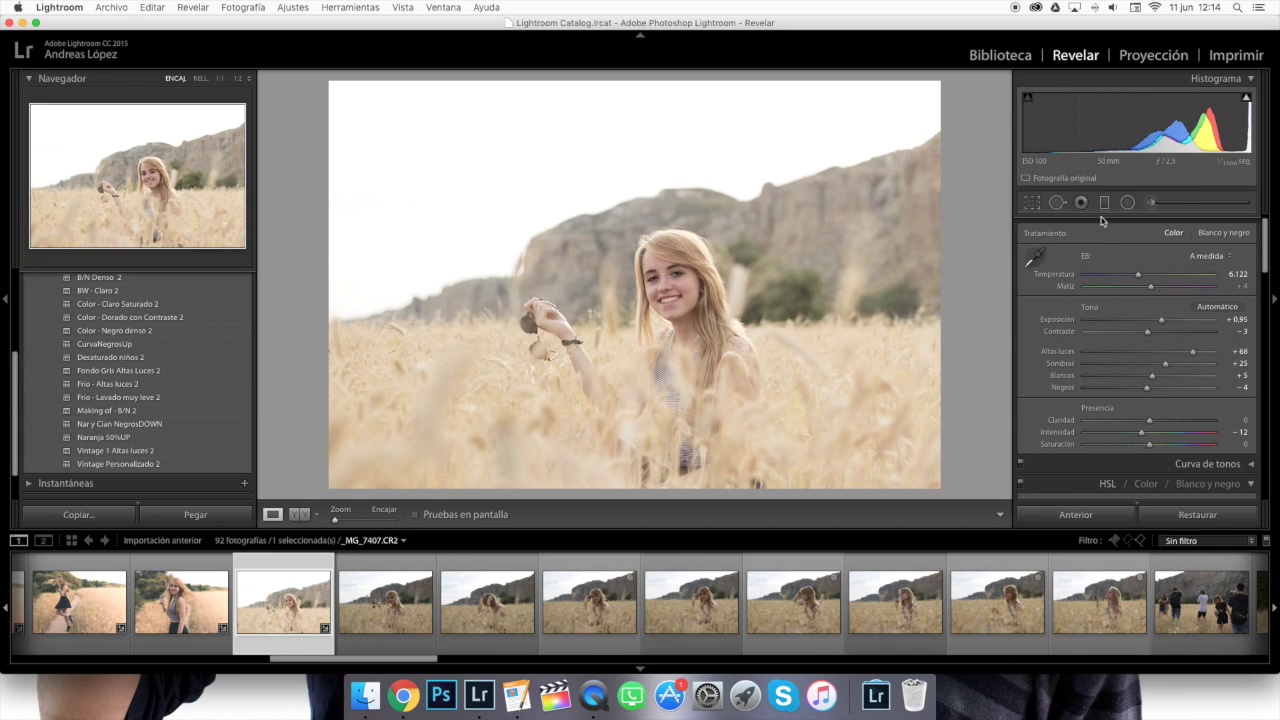
Crop the first wheat field photo in its original aspect, trimming the sky and sides so the woman sits near the right third
{"action": "left_click", "coordinate": [1031, 203]}
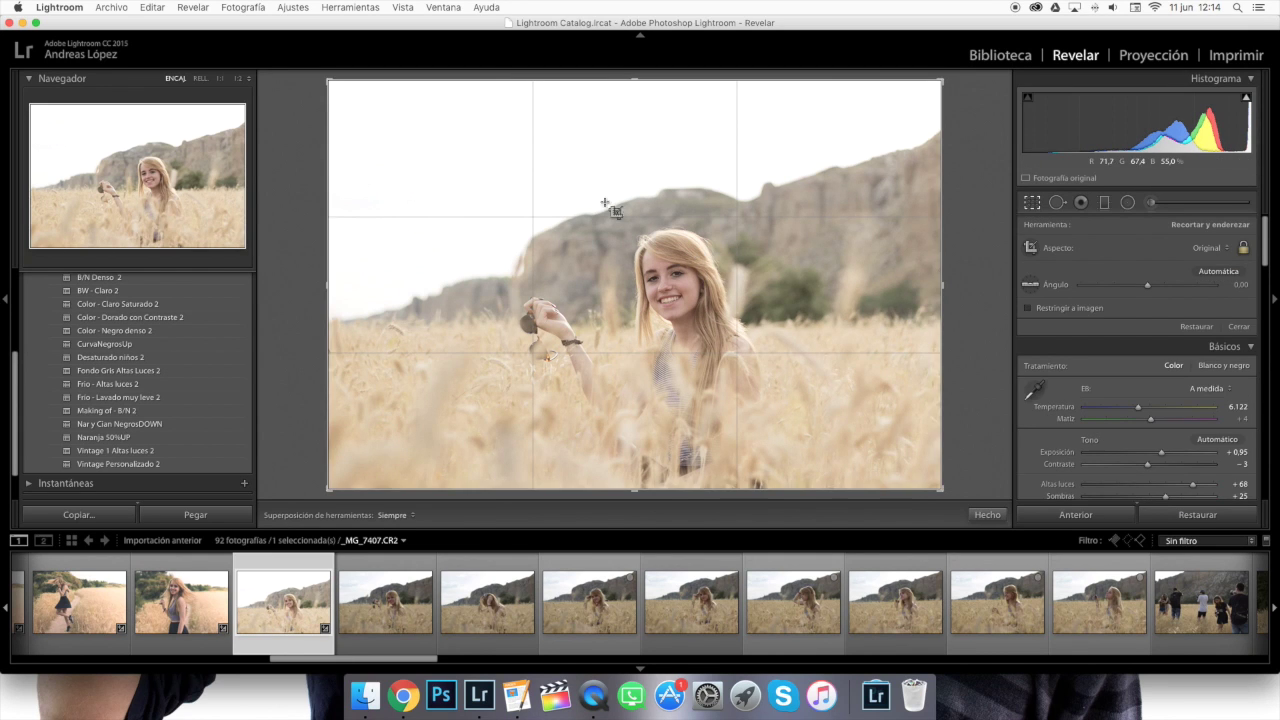
{"action": "left_click_drag", "start_coordinate": [937, 80], "coordinate": [926, 94]}
{"action": "left_click_drag", "start_coordinate": [632, 92], "coordinate": [632, 98]}
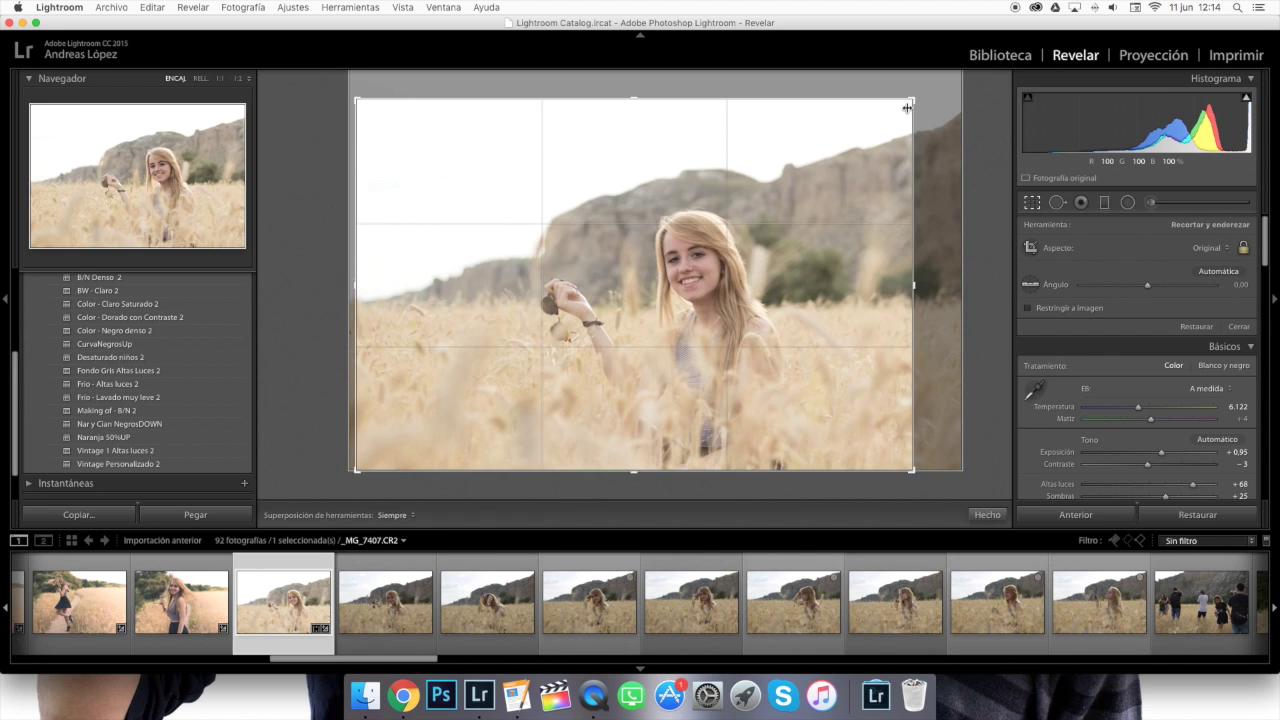
{"action": "left_click_drag", "start_coordinate": [357, 100], "coordinate": [360, 117]}
{"action": "left_click_drag", "start_coordinate": [673, 211], "coordinate": [691, 206]}
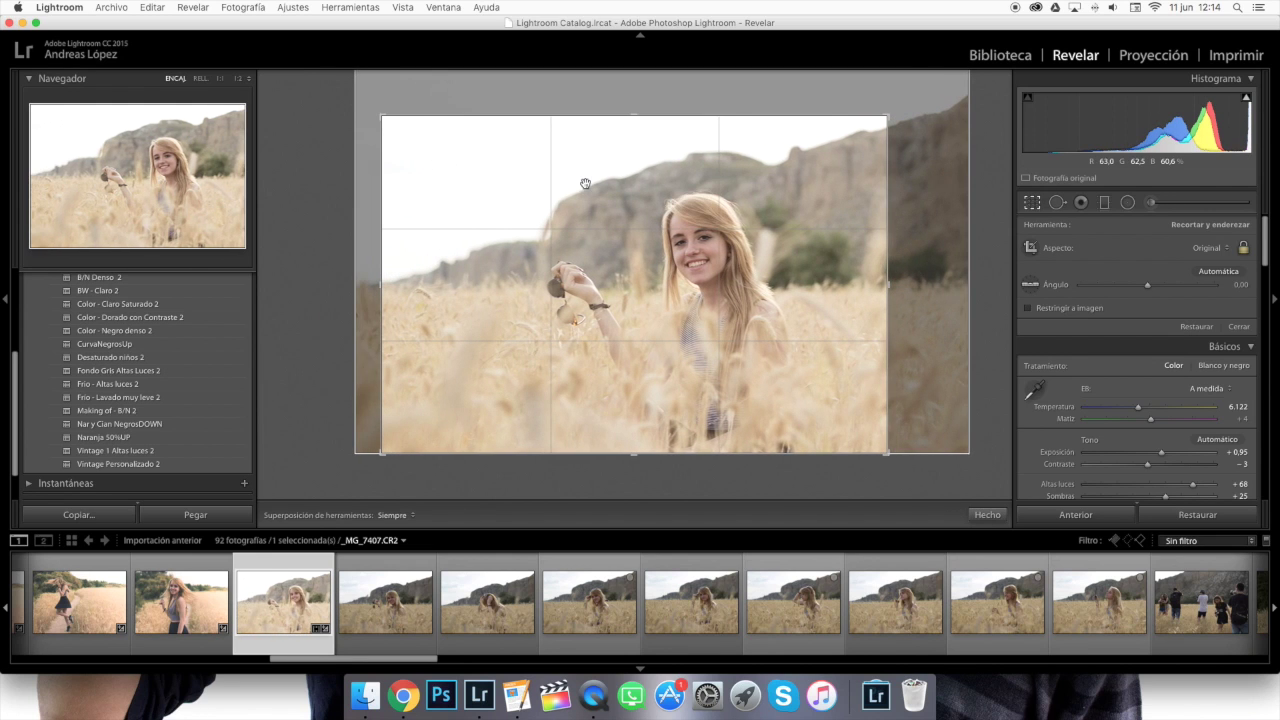
{"action": "left_click_drag", "start_coordinate": [389, 117], "coordinate": [386, 120]}
{"action": "left_click_drag", "start_coordinate": [457, 143], "coordinate": [489, 141]}
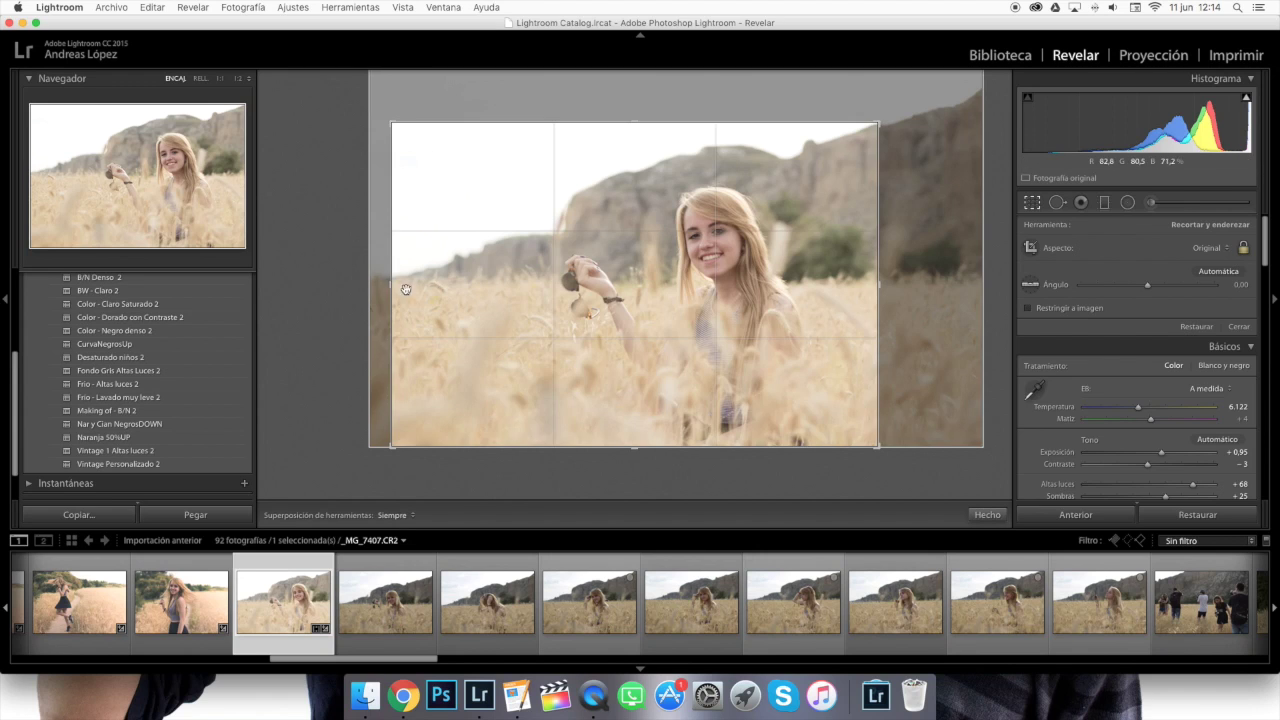
{"action": "left_click_drag", "start_coordinate": [443, 140], "coordinate": [449, 140]}
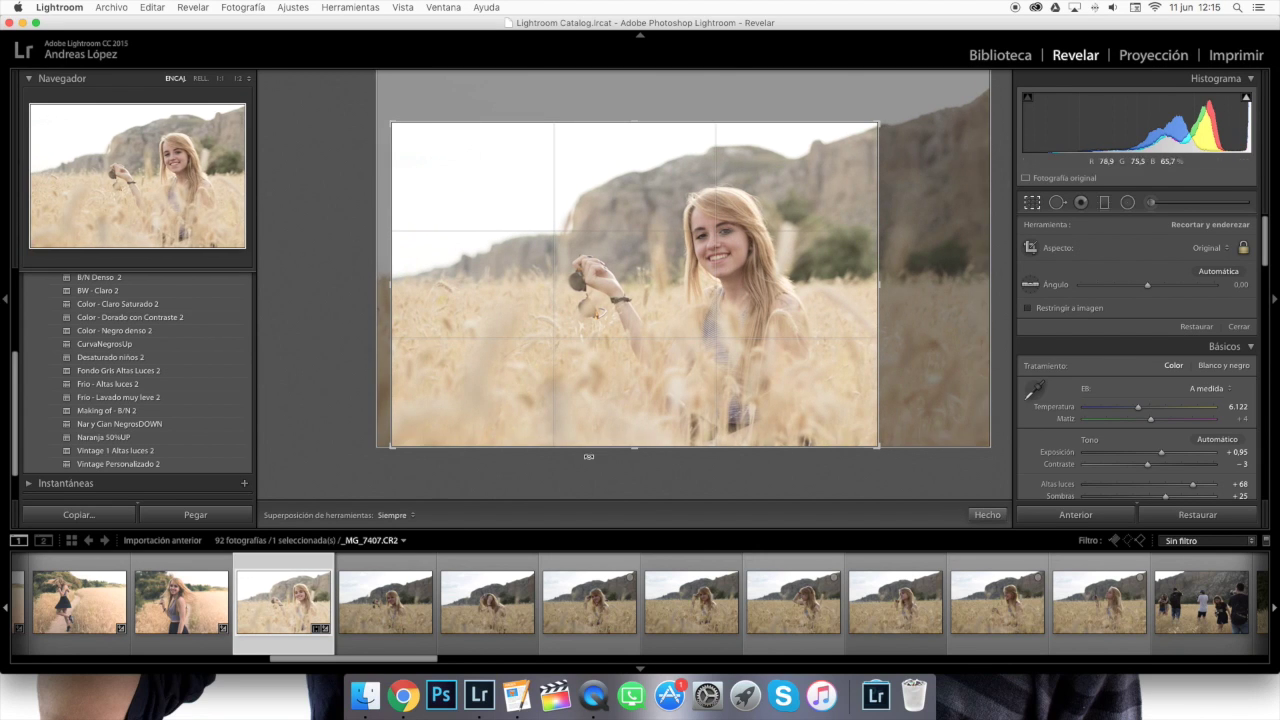
Crop the second wheat field photo slightly tighter around the woman, keeping its original aspect
{"action": "left_click", "coordinate": [401, 617]}
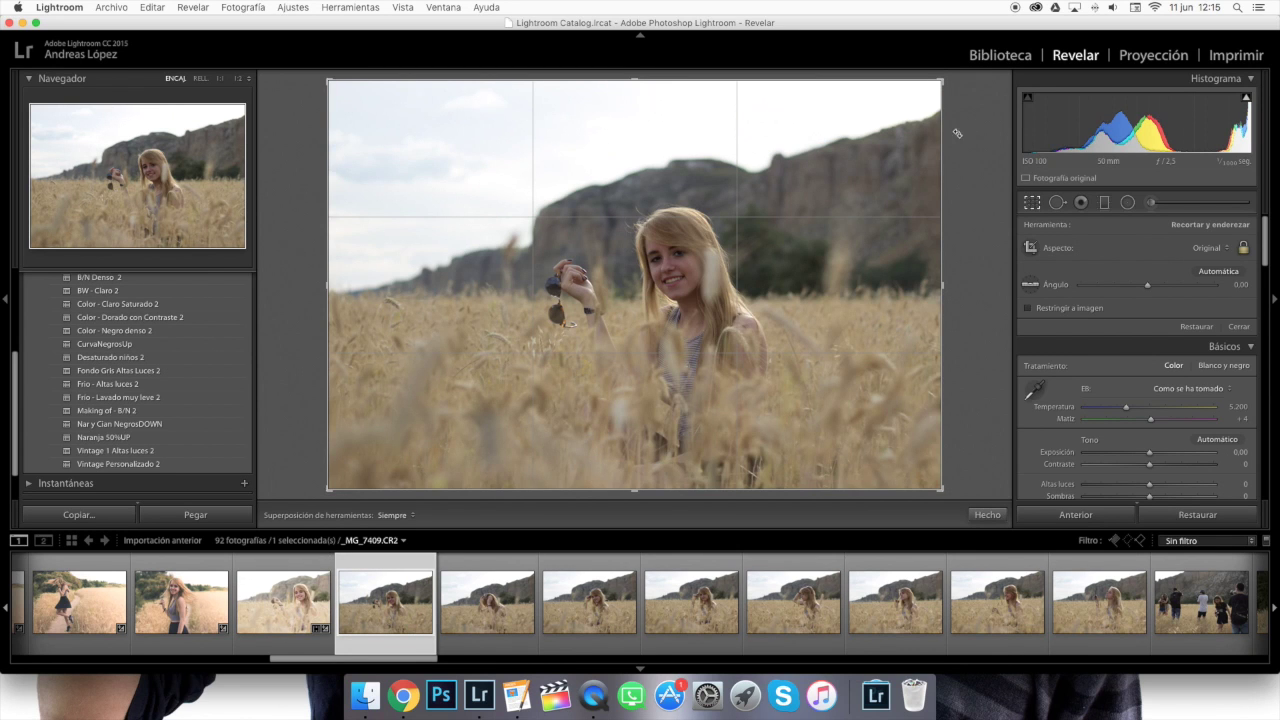
{"action": "left_click_drag", "start_coordinate": [635, 80], "coordinate": [640, 88]}
{"action": "left_click_drag", "start_coordinate": [449, 114], "coordinate": [357, 100]}
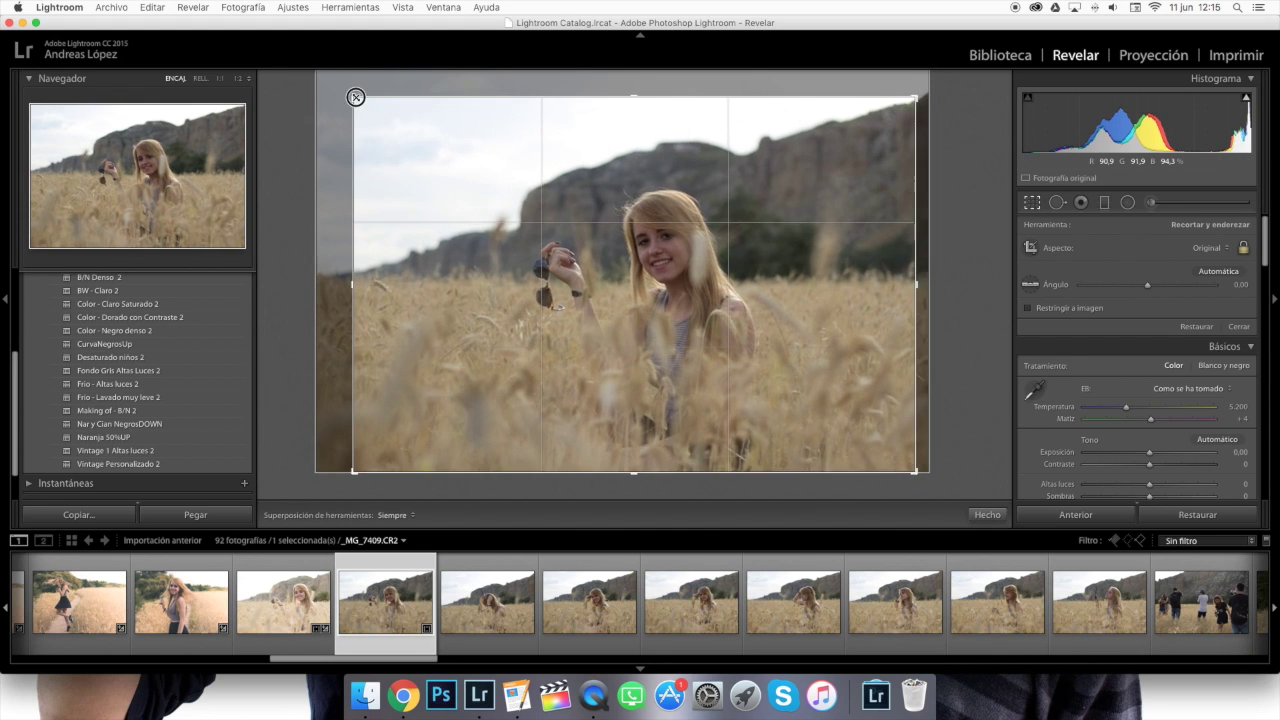
{"action": "left_click_drag", "start_coordinate": [420, 149], "coordinate": [449, 154]}
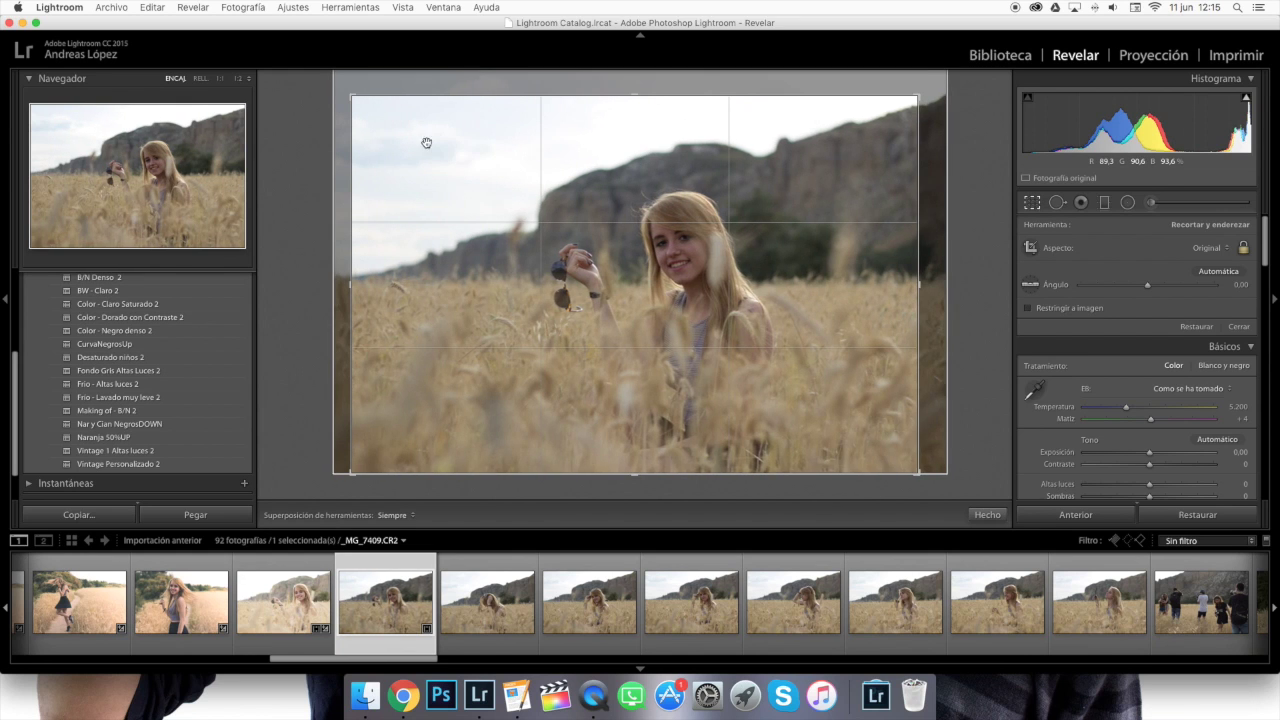
{"action": "left_click_drag", "start_coordinate": [354, 94], "coordinate": [357, 99]}
Add a slanted graduated filter with exposure 1.55 to the first wheat field photo, running from the sky down to the woman's head
{"action": "left_click", "coordinate": [309, 624]}
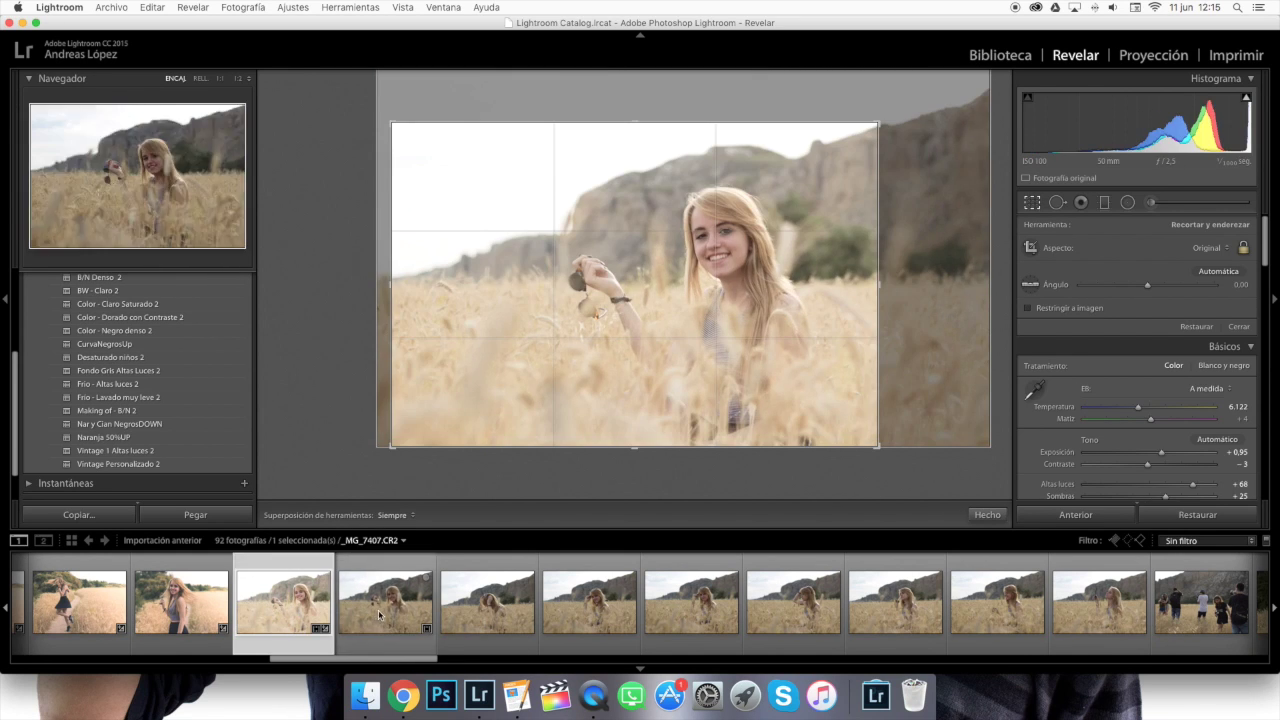
{"action": "left_click", "coordinate": [986, 515]}
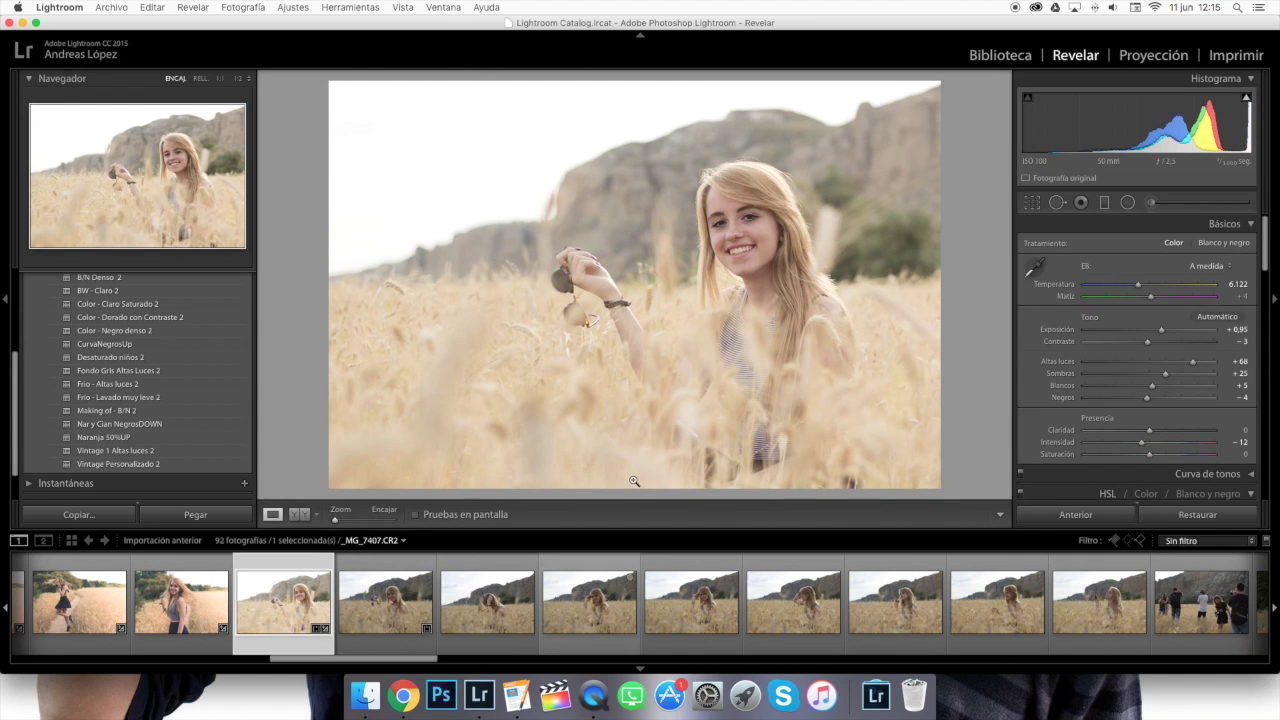
{"action": "left_click", "coordinate": [1105, 203]}
{"action": "left_click_drag", "start_coordinate": [806, 86], "coordinate": [786, 149]}
{"action": "mouse_move", "coordinate": [1150, 293]}
{"action": "left_mouse_down"}
{"action": "mouse_move", "coordinate": [1171, 292]}
{"action": "mouse_move", "coordinate": [1167, 260]}
{"action": "mouse_move", "coordinate": [1190, 291]}
{"action": "mouse_move", "coordinate": [1173, 291]}
{"action": "left_mouse_up"}
{"action": "left_click_drag", "start_coordinate": [784, 150], "coordinate": [765, 206]}
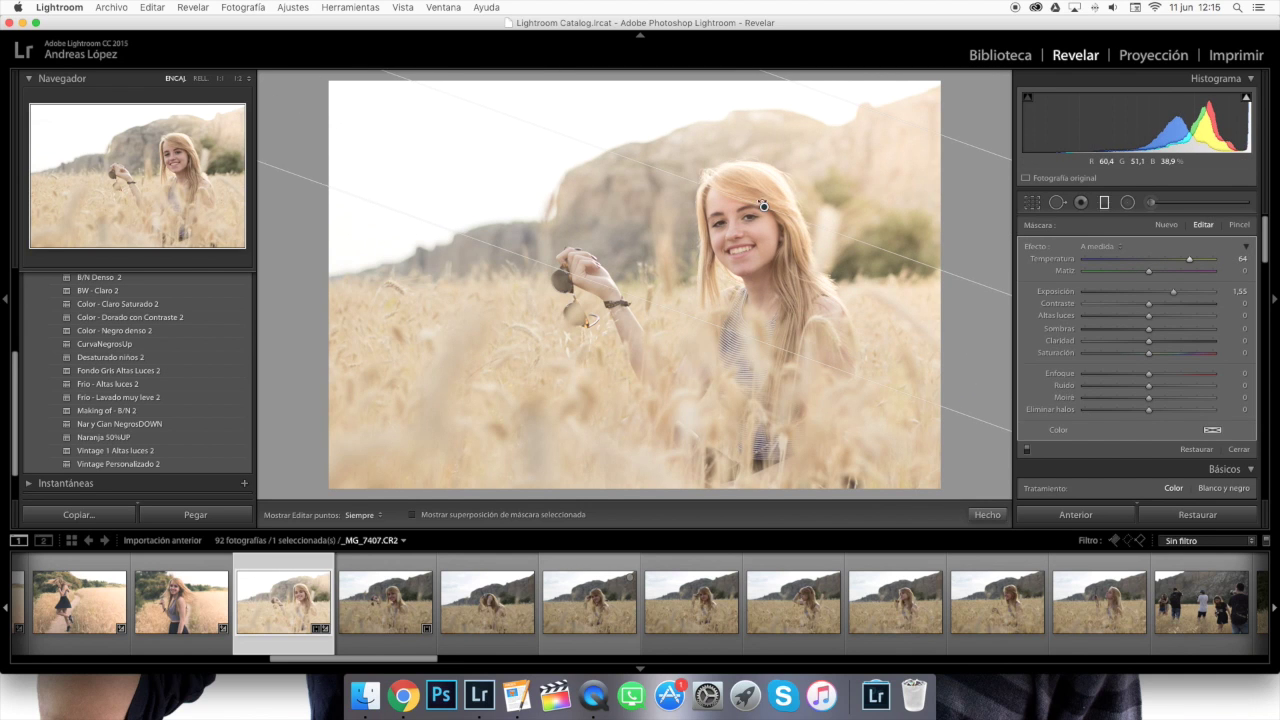
{"action": "left_click", "coordinate": [978, 515]}
Synchronize all settings except the crop from the first wheat field photo to the other eight wheat field photos
{"action": "scroll", "coordinate": [838, 629], "scroll_direction": "down", "scroll_amount": 3}
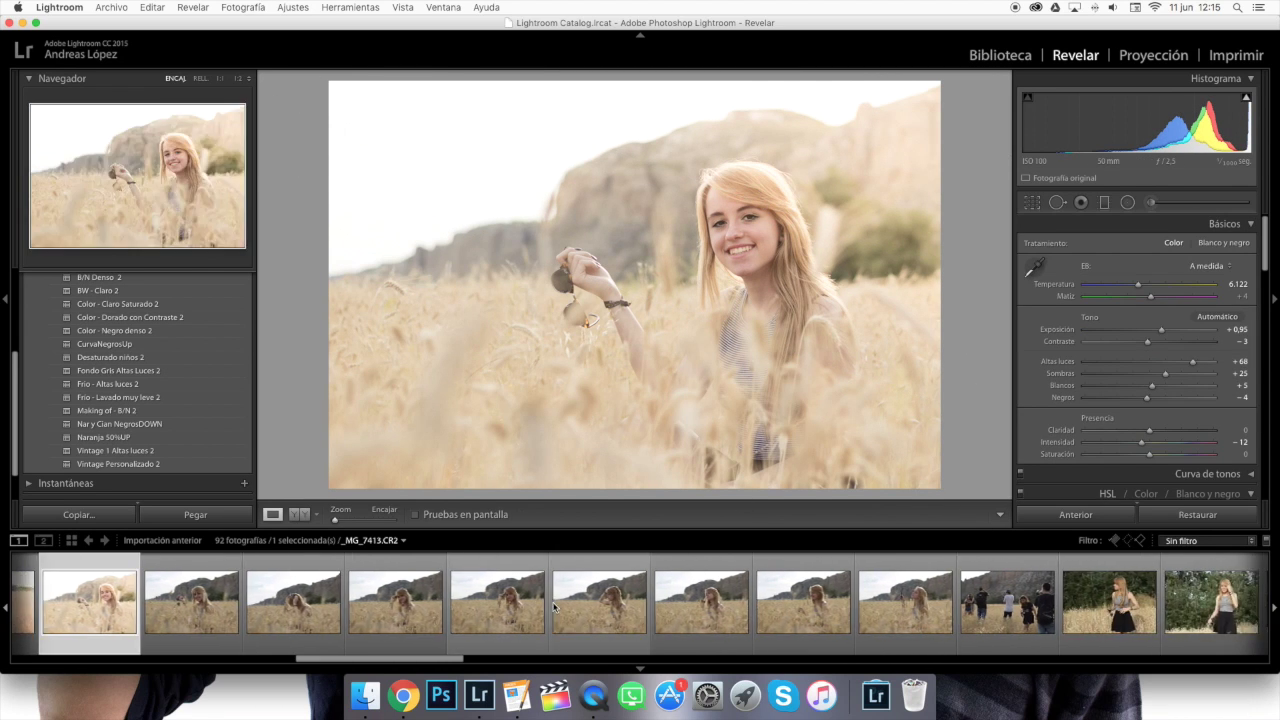
{"action": "left_click", "coordinate": [980, 612], "text": "shift"}
{"action": "left_click", "coordinate": [1082, 514]}
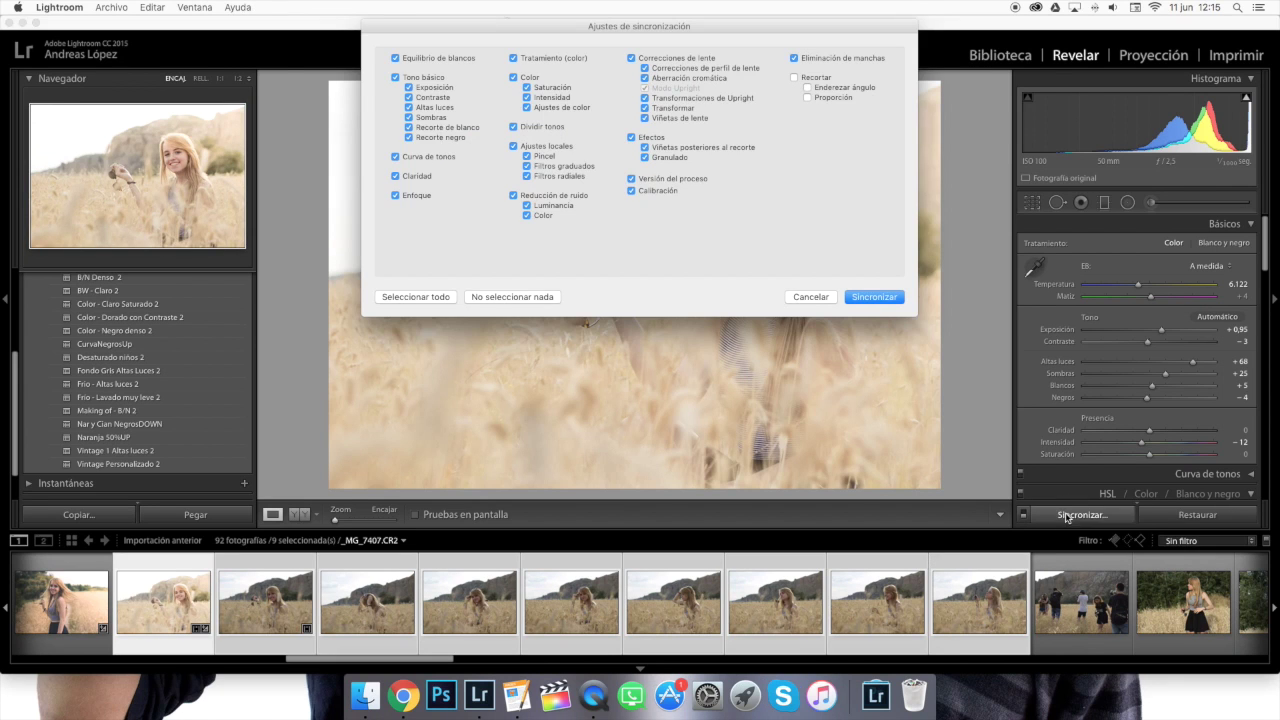
{"action": "left_click", "coordinate": [889, 300]}
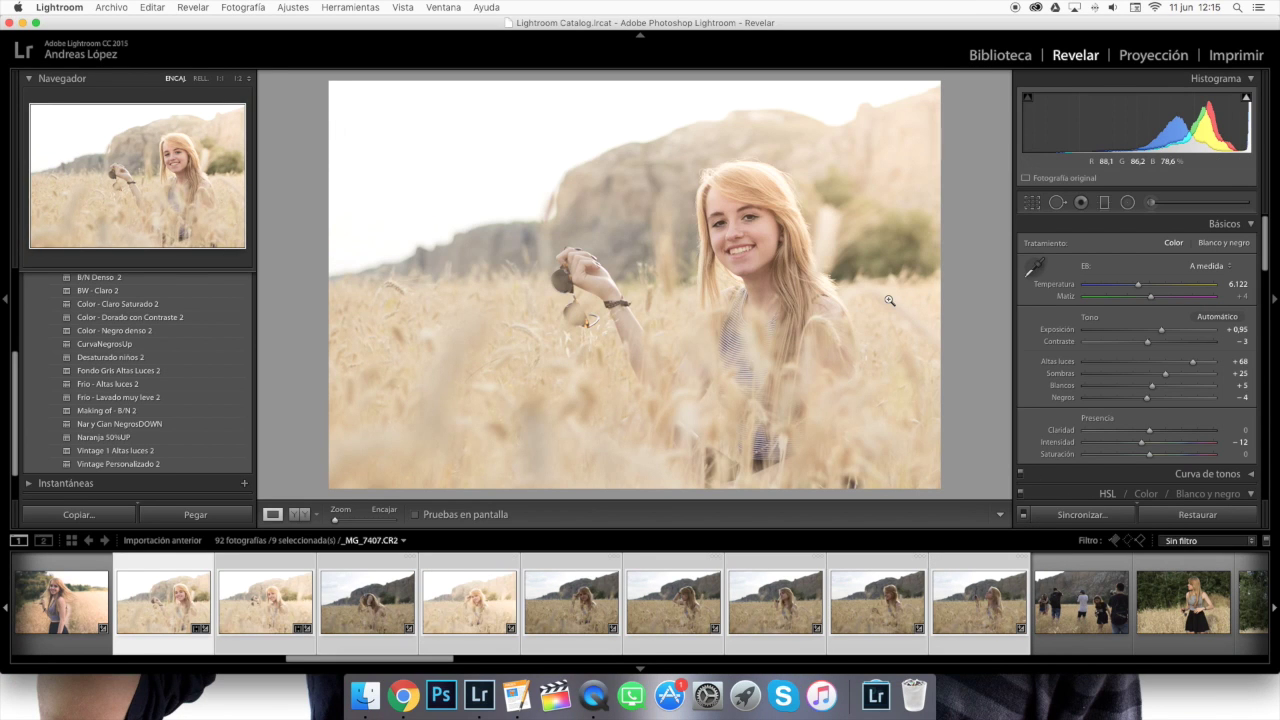
Examine the synchronized wheat field photos one by one up to the last of the series
{"action": "key", "text": "Right"}
{"action": "key", "text": "Right"}
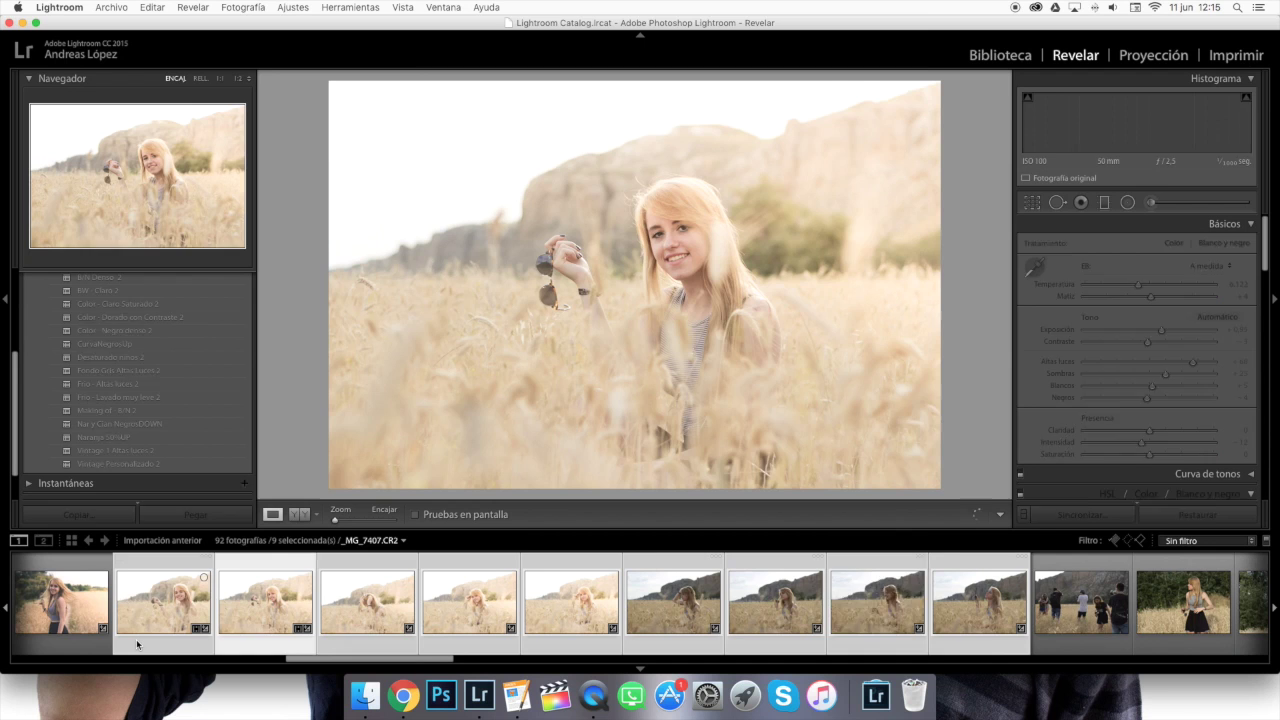
{"action": "key", "text": "Right"}
{"action": "key", "text": "Right"}
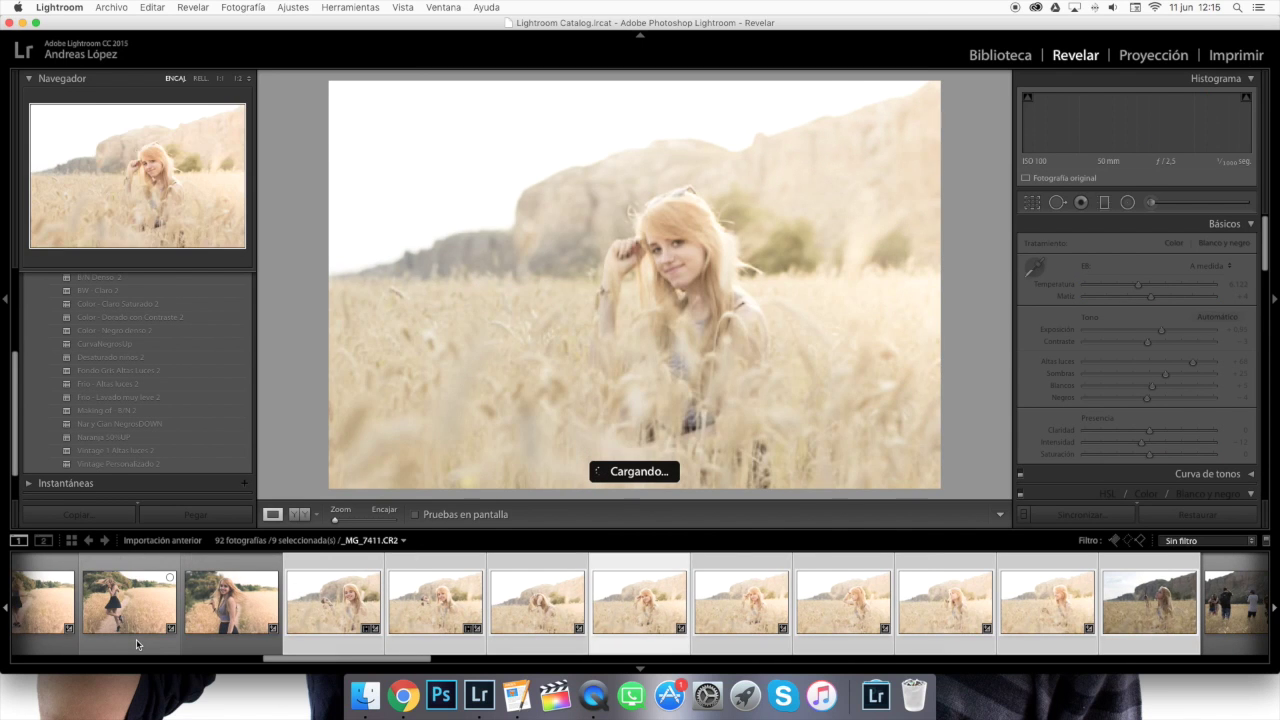
{"action": "key", "text": "Right"}
{"action": "key", "text": "Right"}
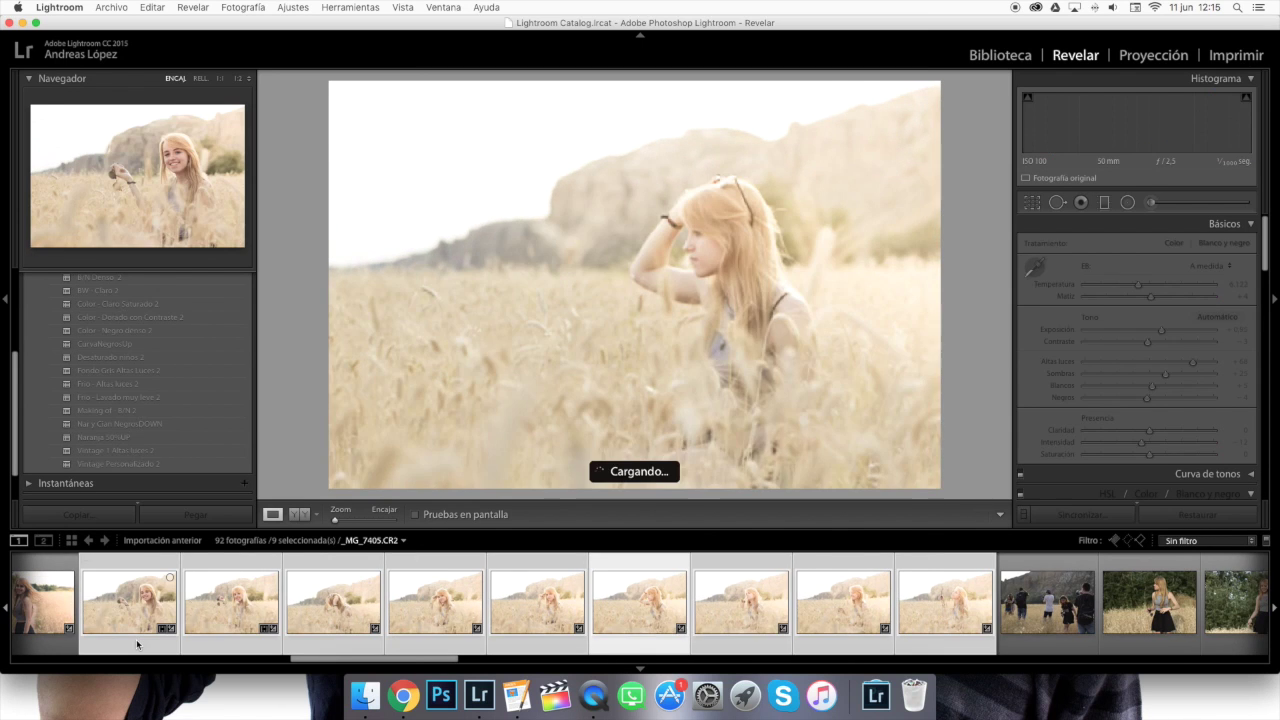
{"action": "key", "text": "Right"}
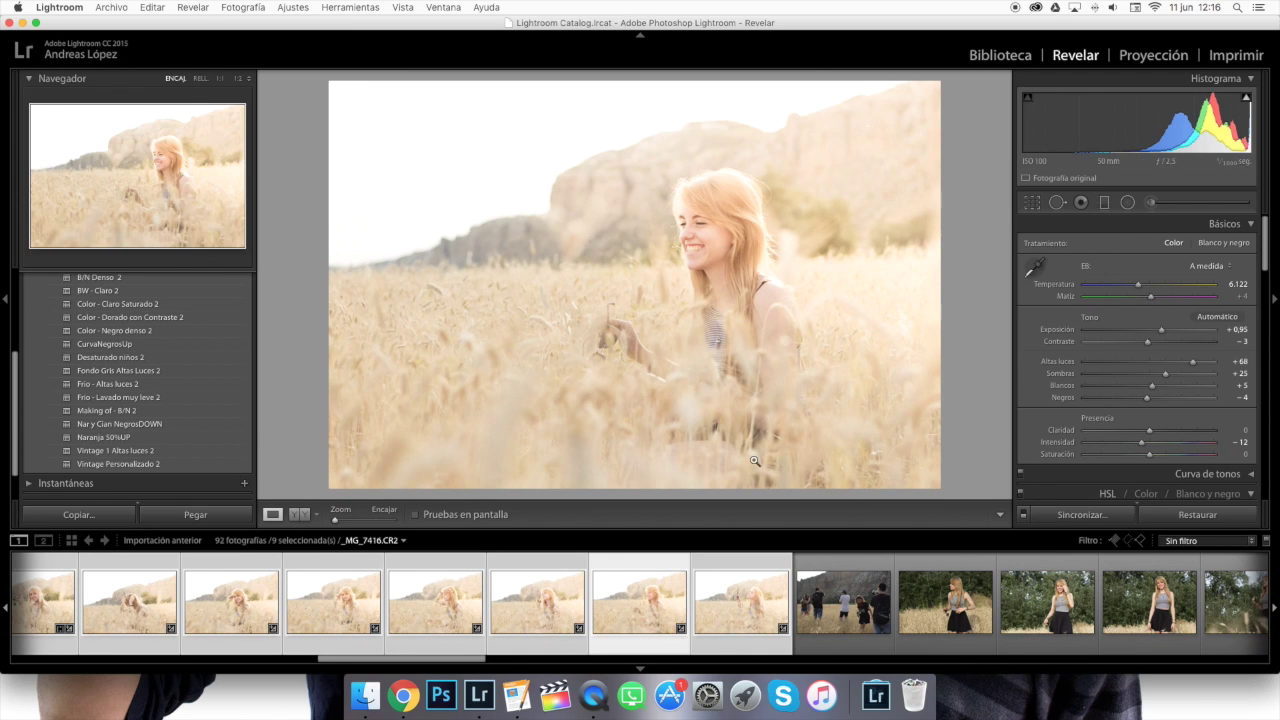
{"action": "left_click", "coordinate": [715, 615]}
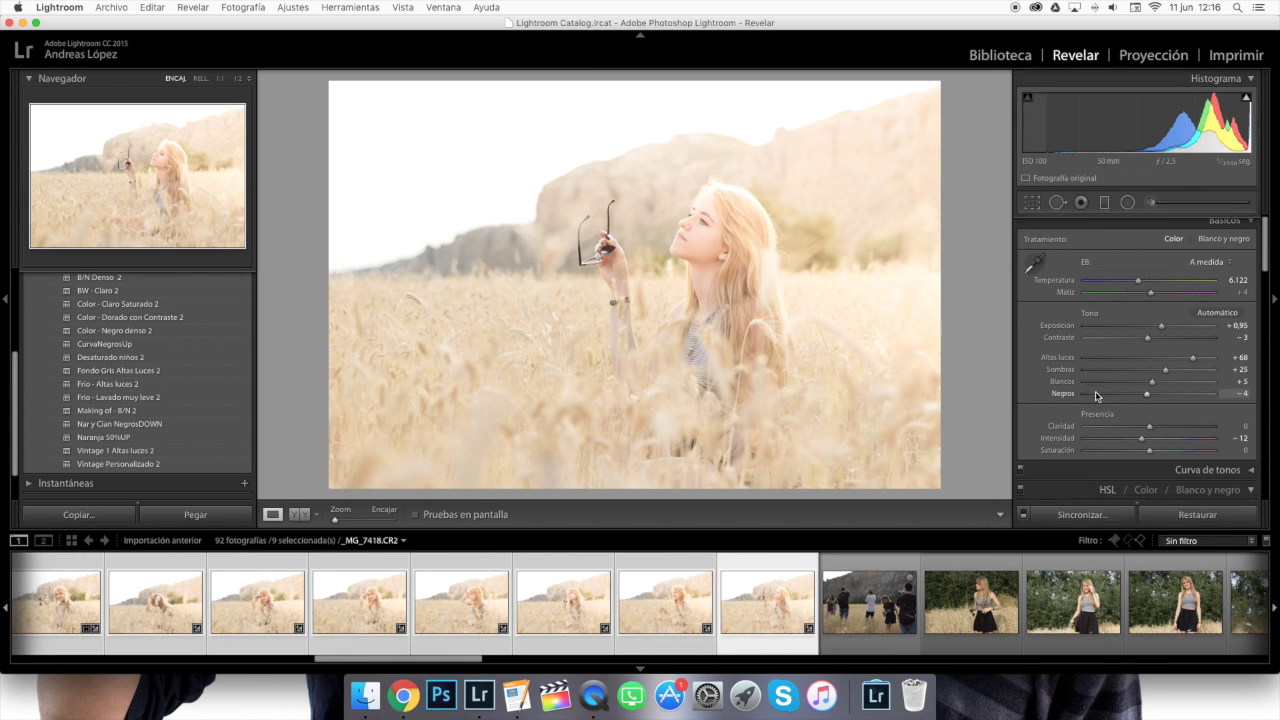
Try the green and yellow saturation at +100 on the last wheat field photo, and return both to 0
{"action": "scroll", "coordinate": [1096, 396], "scroll_direction": "down", "scroll_amount": 5}
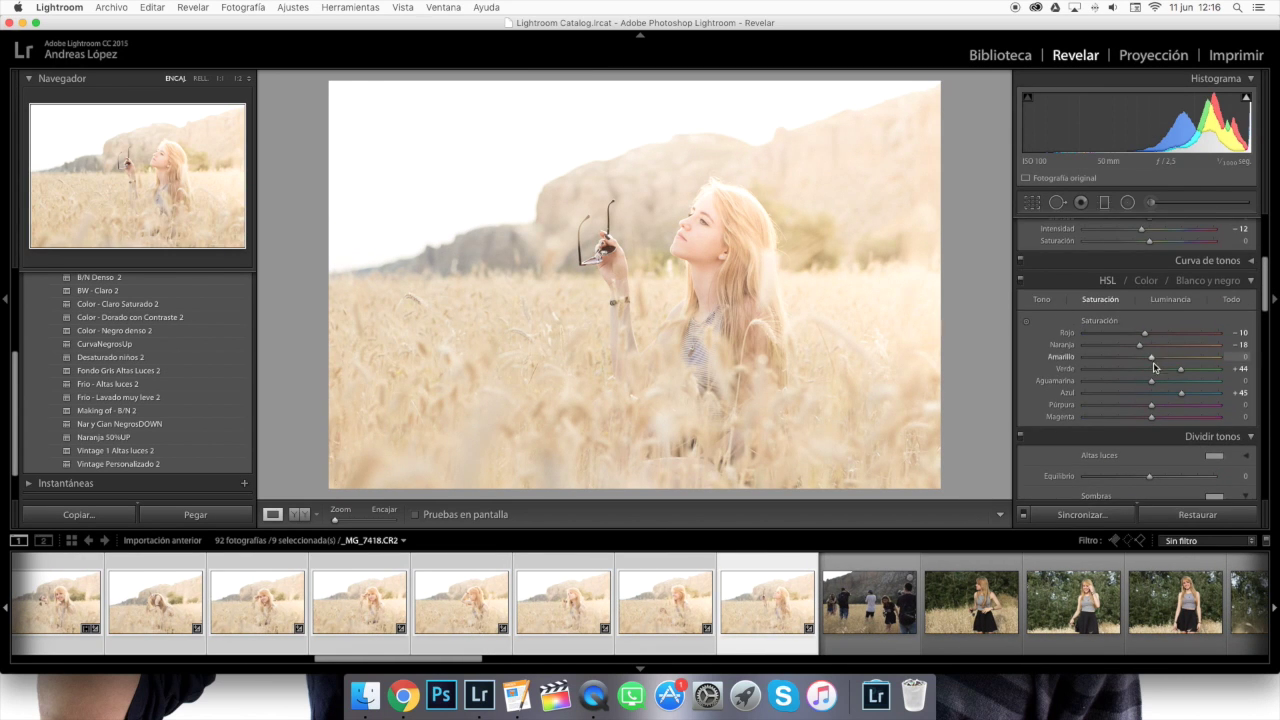
{"action": "left_click_drag", "start_coordinate": [1183, 372], "coordinate": [1063, 373]}
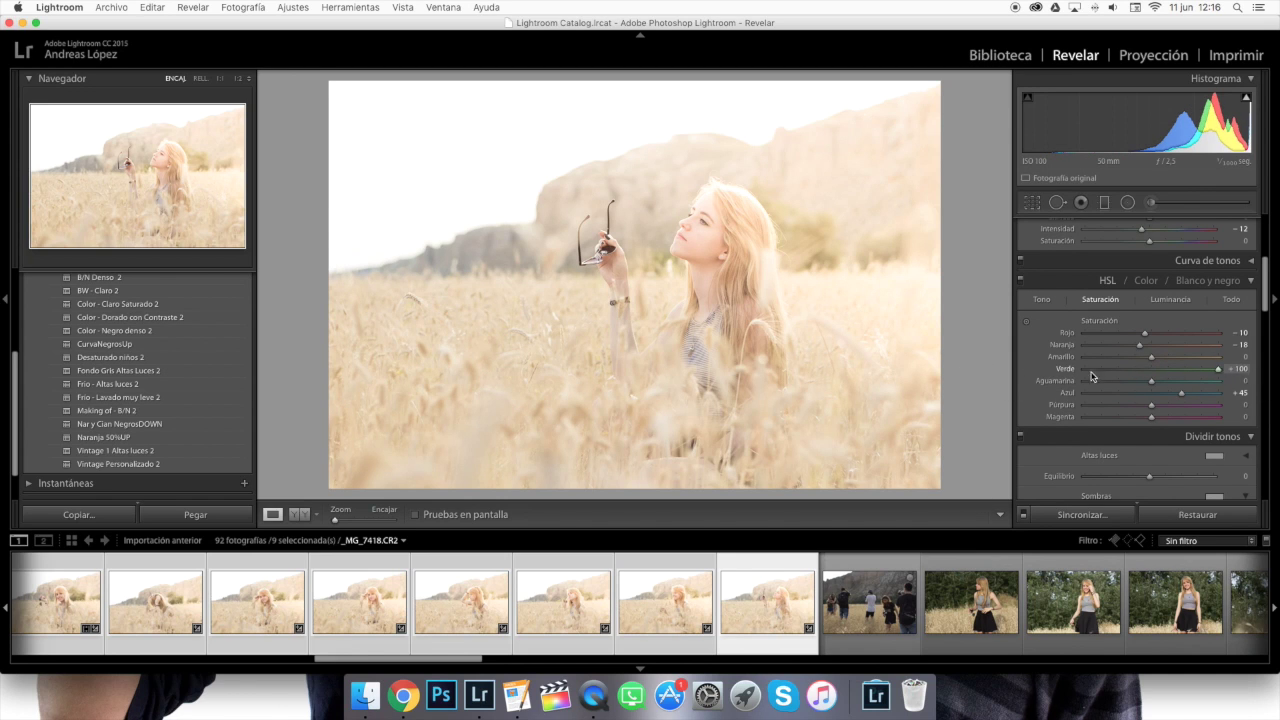
{"action": "left_click_drag", "start_coordinate": [1152, 362], "coordinate": [1272, 355]}
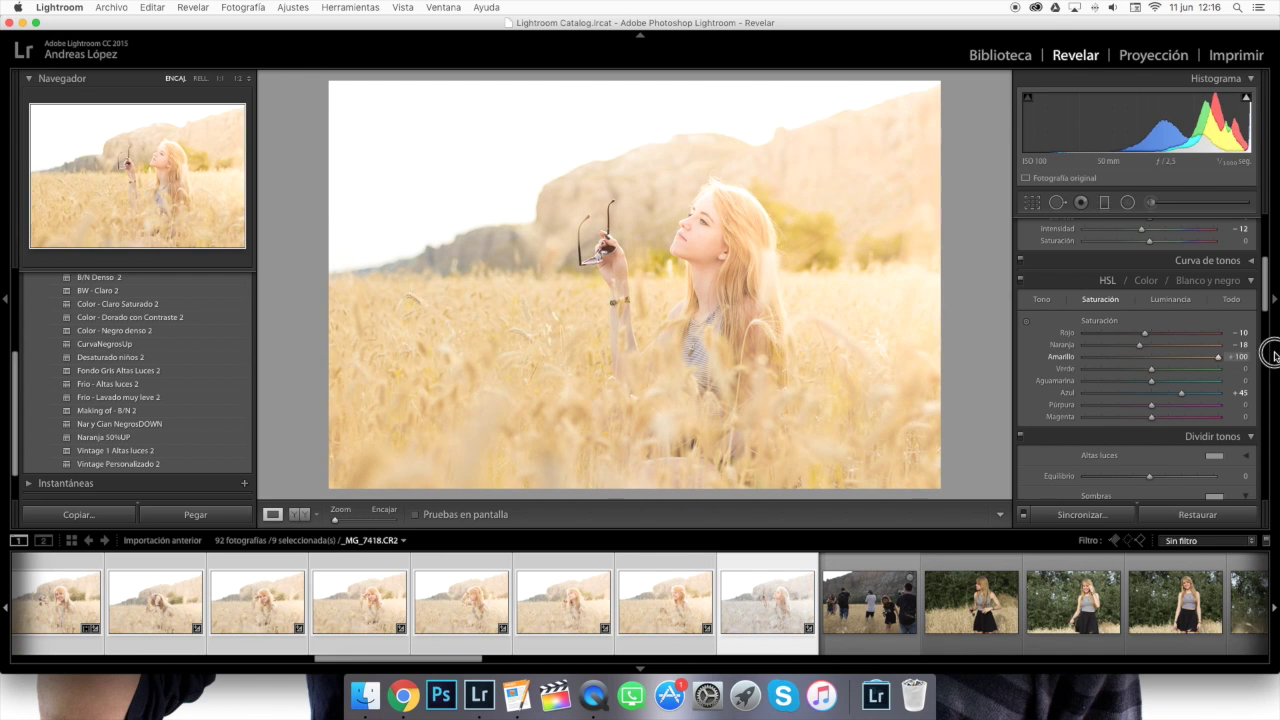
{"action": "double_click", "coordinate": [1069, 358]}
Set exposure to +2.00, clarity to +21 and blacks to −15 on the photo of the group of photographers
{"action": "left_click", "coordinate": [829, 605]}
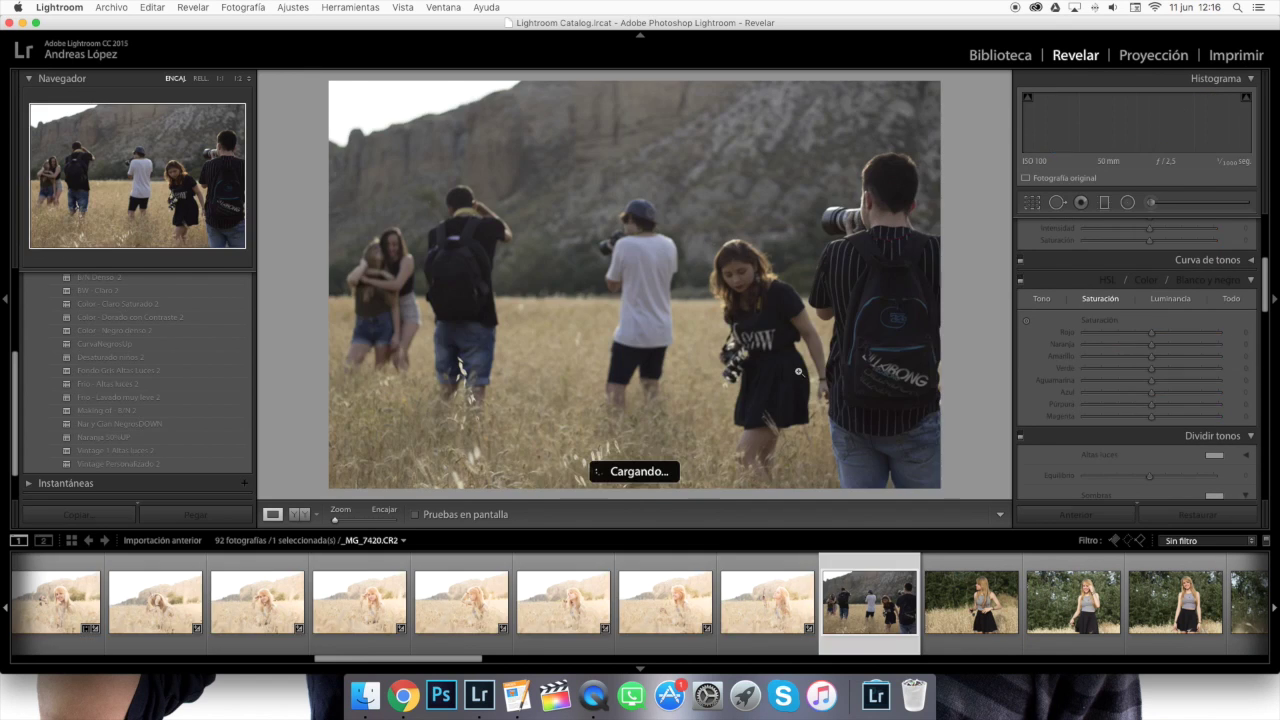
{"action": "scroll", "coordinate": [1107, 306], "scroll_direction": "up", "scroll_amount": 5}
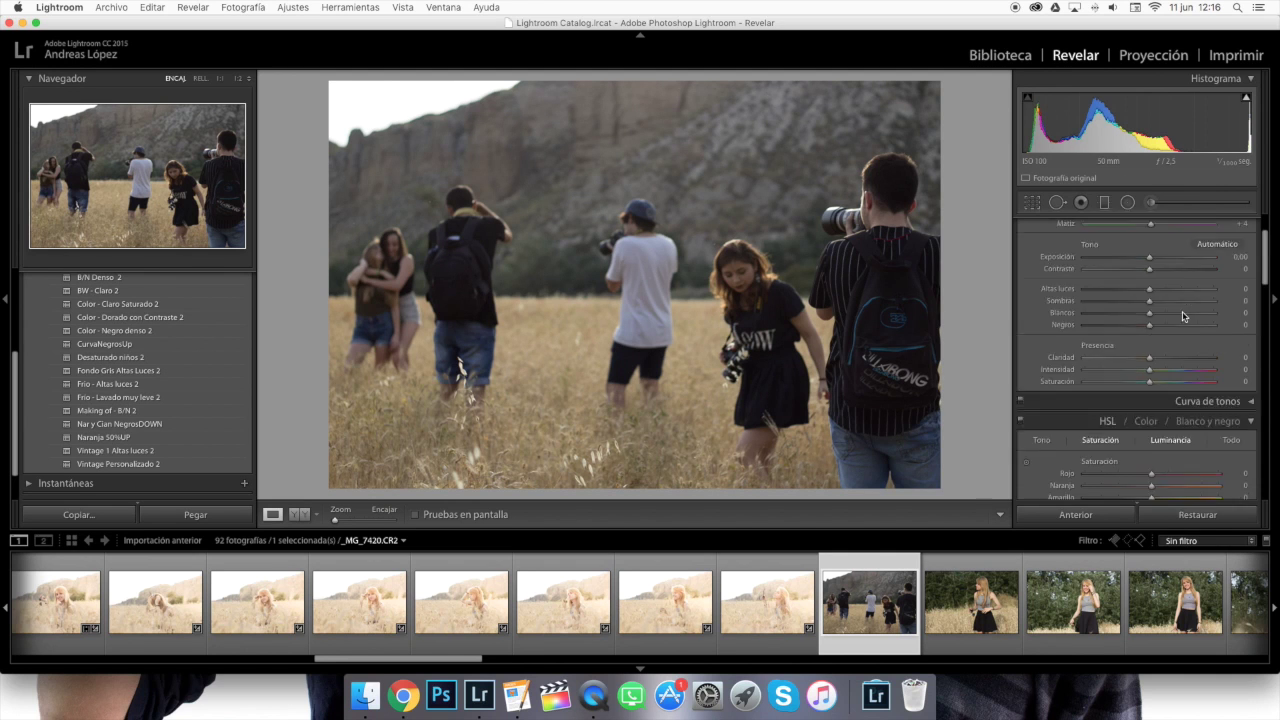
{"action": "left_click_drag", "start_coordinate": [1149, 329], "coordinate": [1174, 331]}
{"action": "left_click_drag", "start_coordinate": [1153, 432], "coordinate": [1143, 403]}
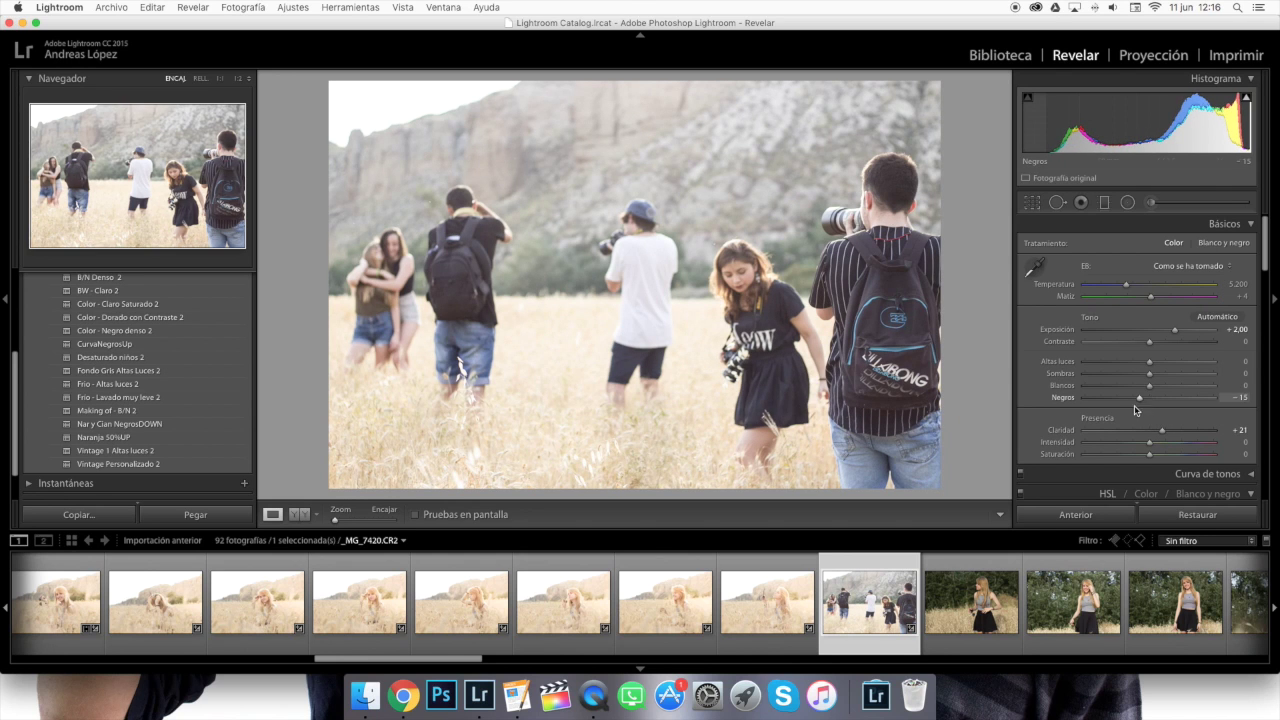
Apply the preset Vintage 1 Altas luces 2 to the photo of the woman behind blurred wheat ears and set its temperature to 6,064
{"action": "left_click", "coordinate": [985, 614]}
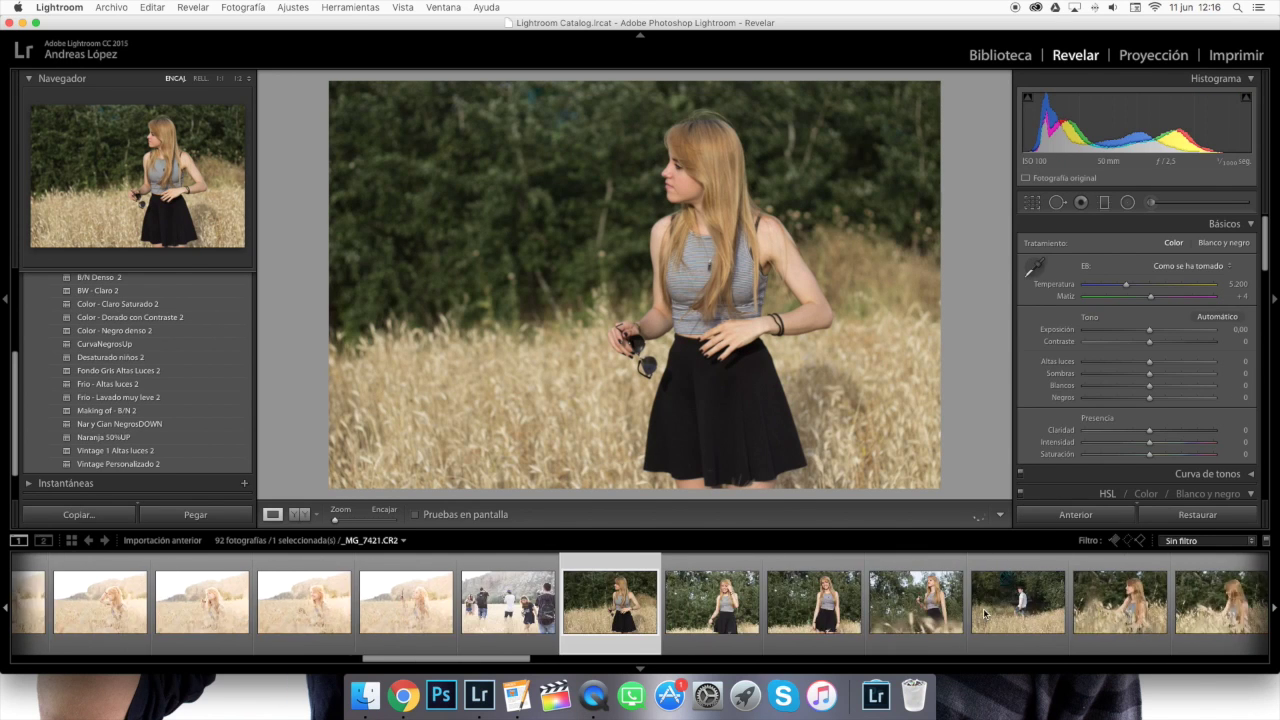
{"action": "scroll", "coordinate": [960, 605], "scroll_direction": "down", "scroll_amount": 2}
{"action": "scroll", "coordinate": [905, 591], "scroll_direction": "down", "scroll_amount": 3}
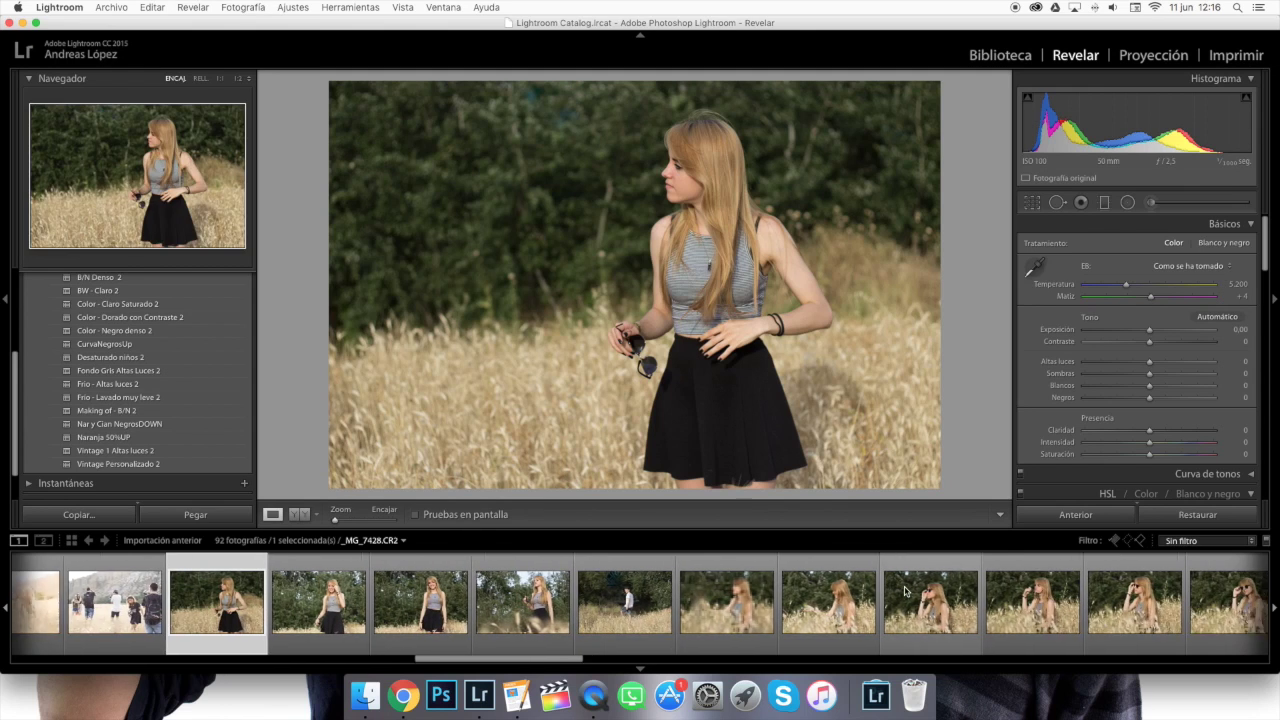
{"action": "scroll", "coordinate": [905, 591], "scroll_direction": "down", "scroll_amount": 3}
{"action": "scroll", "coordinate": [937, 626], "scroll_direction": "up", "scroll_amount": 2}
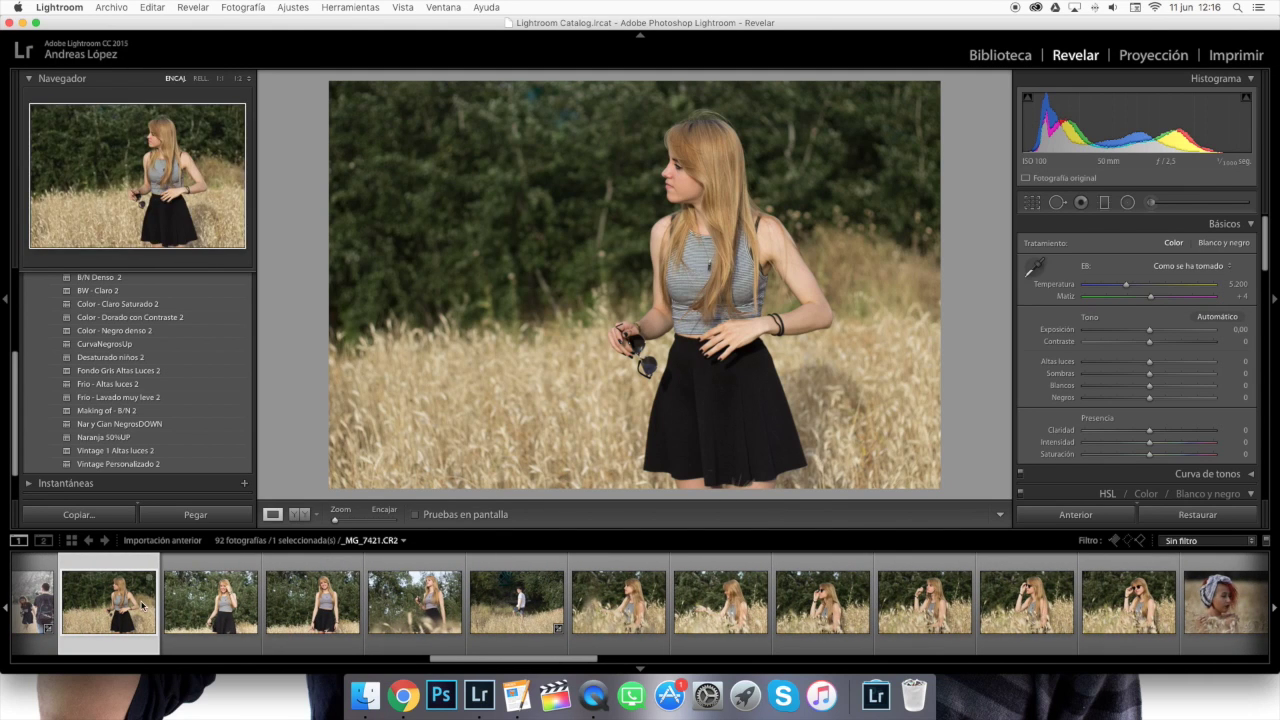
{"action": "left_click", "coordinate": [385, 610]}
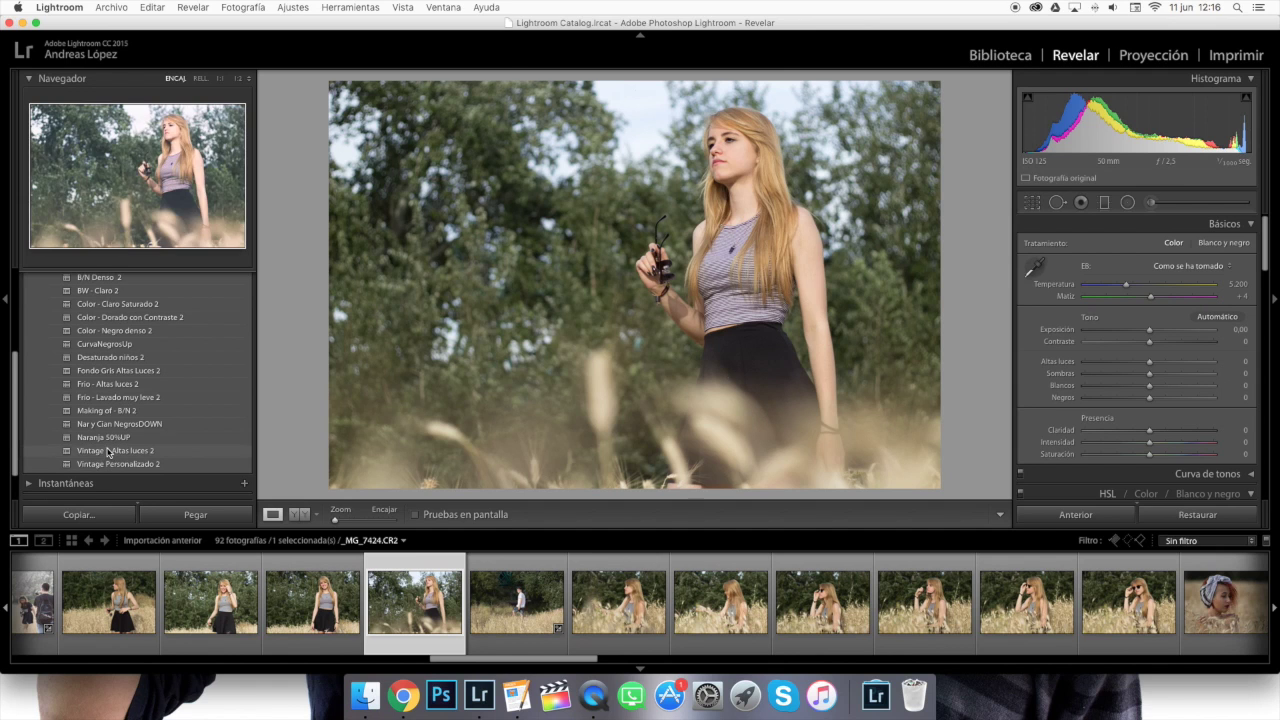
{"action": "left_click", "coordinate": [107, 451]}
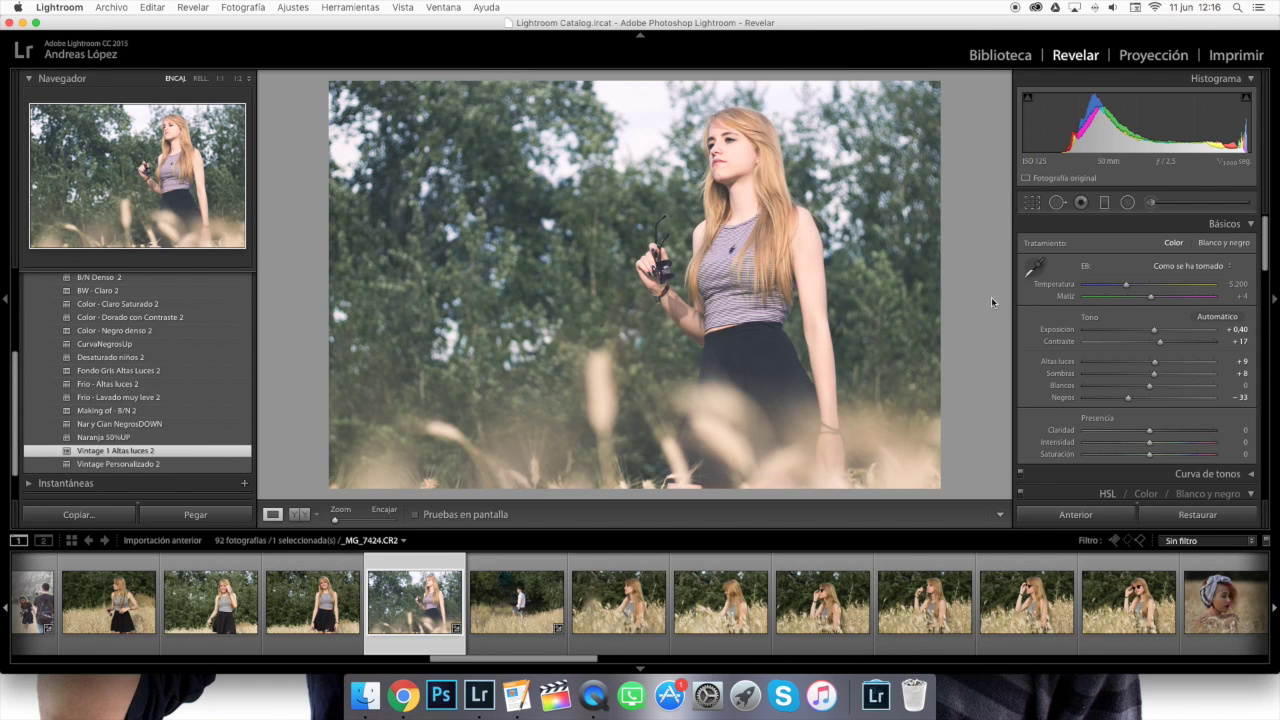
{"action": "left_click_drag", "start_coordinate": [1127, 284], "coordinate": [1138, 288]}
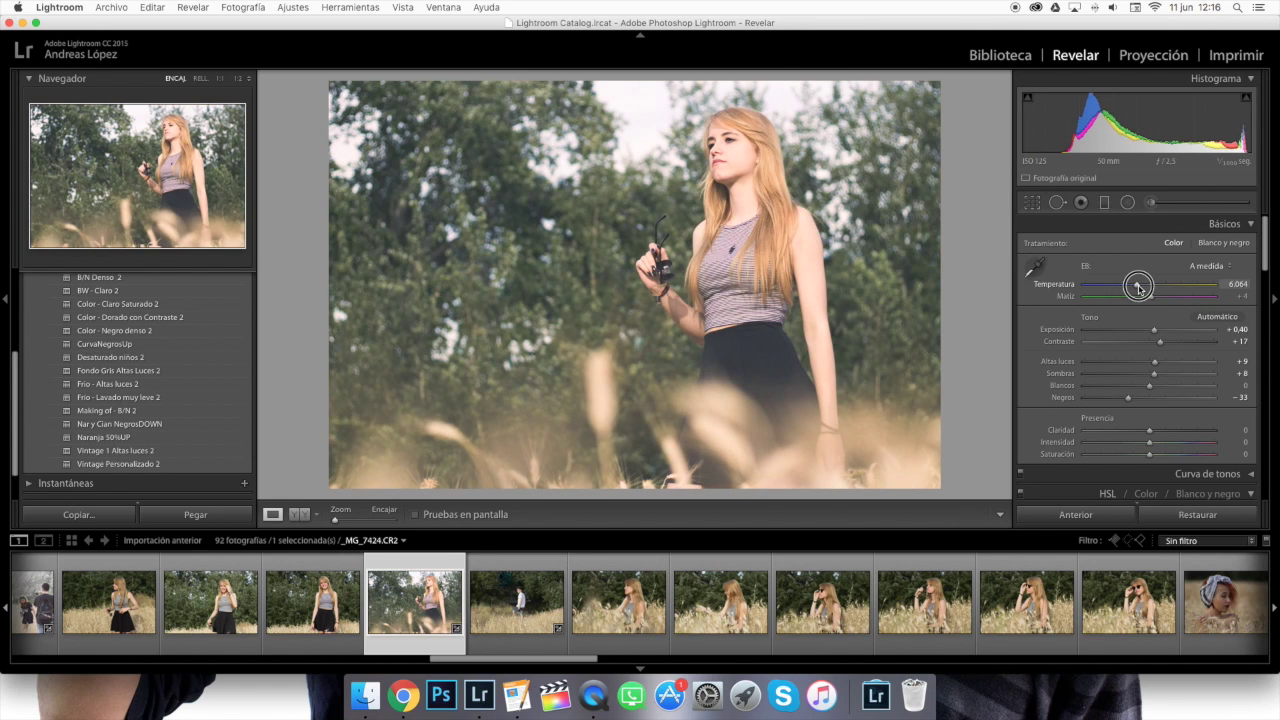
Set the green saturation to +100 and the green hue to −100 on the photo of the woman behind blurred wheat ears
{"action": "scroll", "coordinate": [1134, 319], "scroll_direction": "down", "scroll_amount": 5}
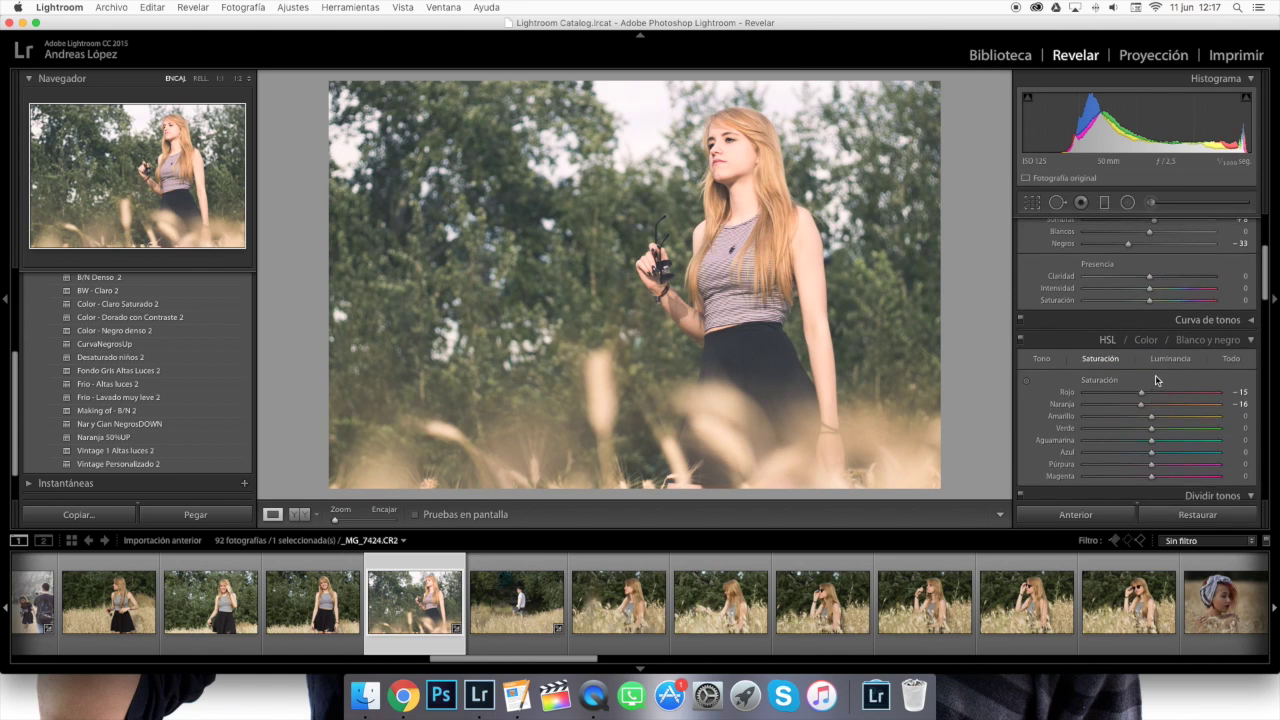
{"action": "left_click_drag", "start_coordinate": [1121, 403], "coordinate": [1266, 384]}
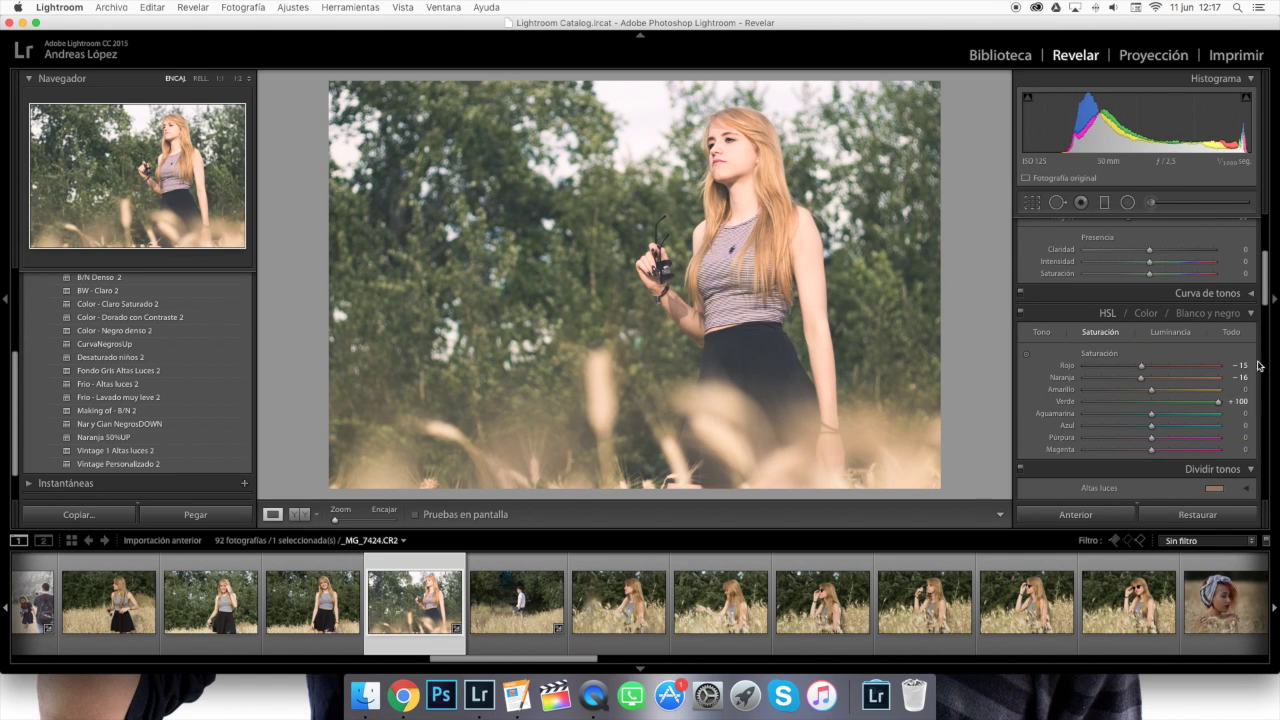
{"action": "left_click", "coordinate": [1043, 332]}
{"action": "left_click_drag", "start_coordinate": [1151, 403], "coordinate": [1013, 401]}
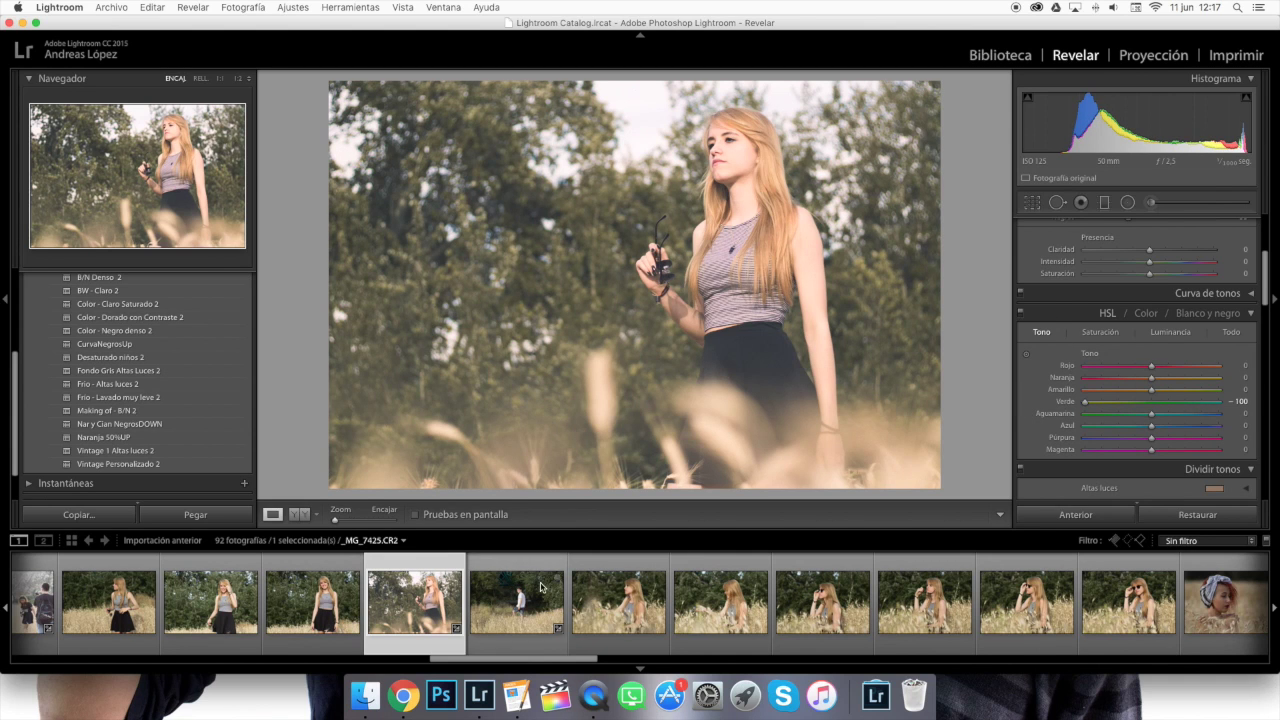
{"action": "scroll", "coordinate": [530, 600], "scroll_direction": "left", "scroll_amount": 1}
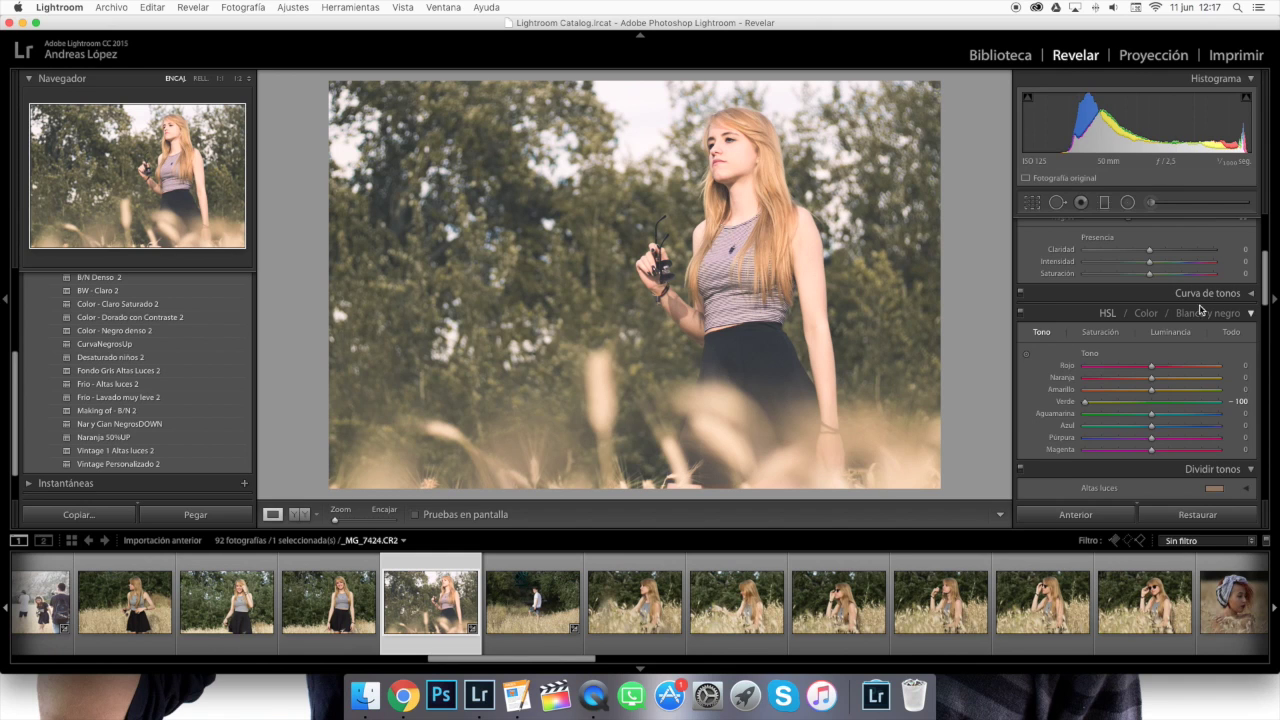
{"action": "scroll", "coordinate": [1200, 308], "scroll_direction": "up", "scroll_amount": 2}
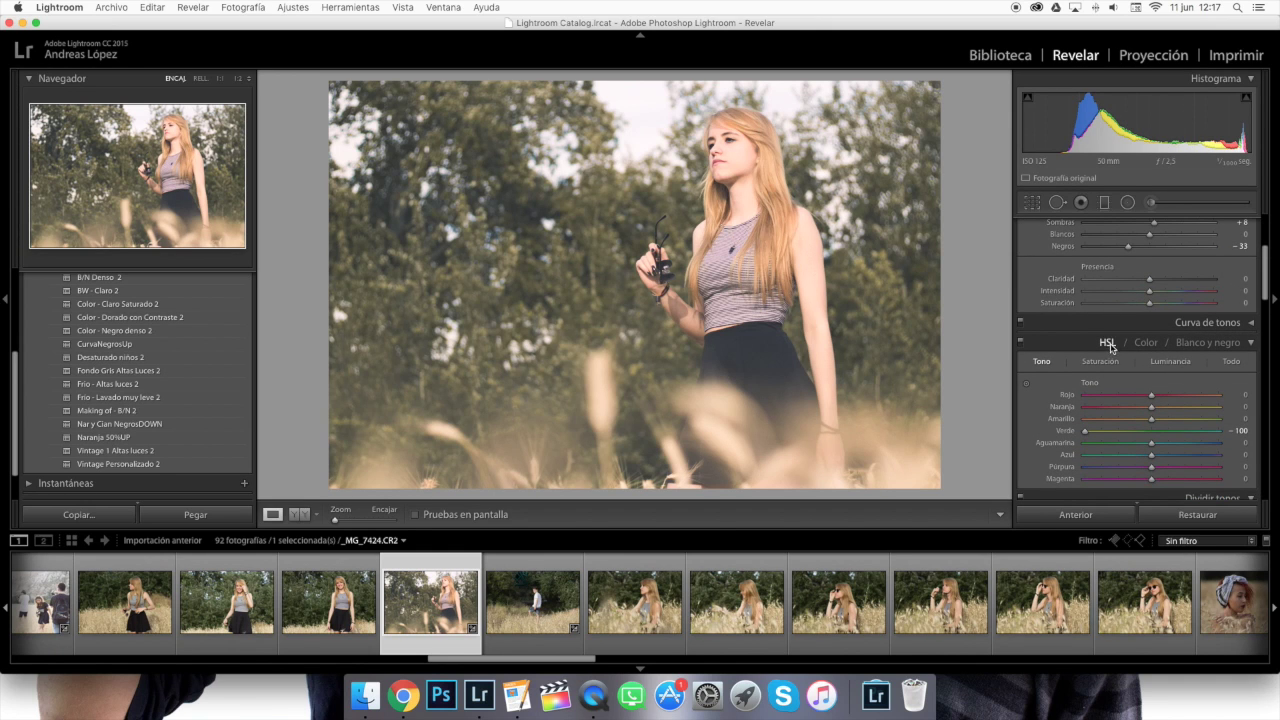
{"action": "scroll", "coordinate": [1159, 410], "scroll_direction": "down", "scroll_amount": 3}
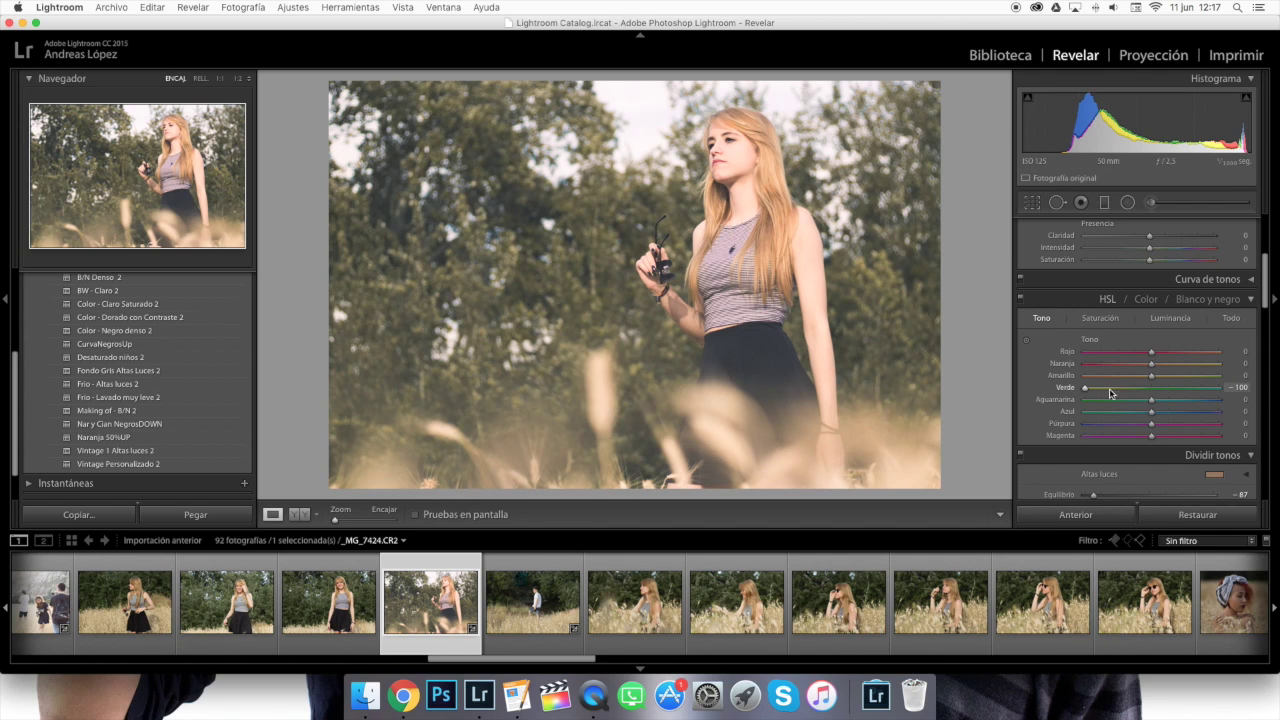
{"action": "left_click_drag", "start_coordinate": [1087, 391], "coordinate": [1036, 389]}
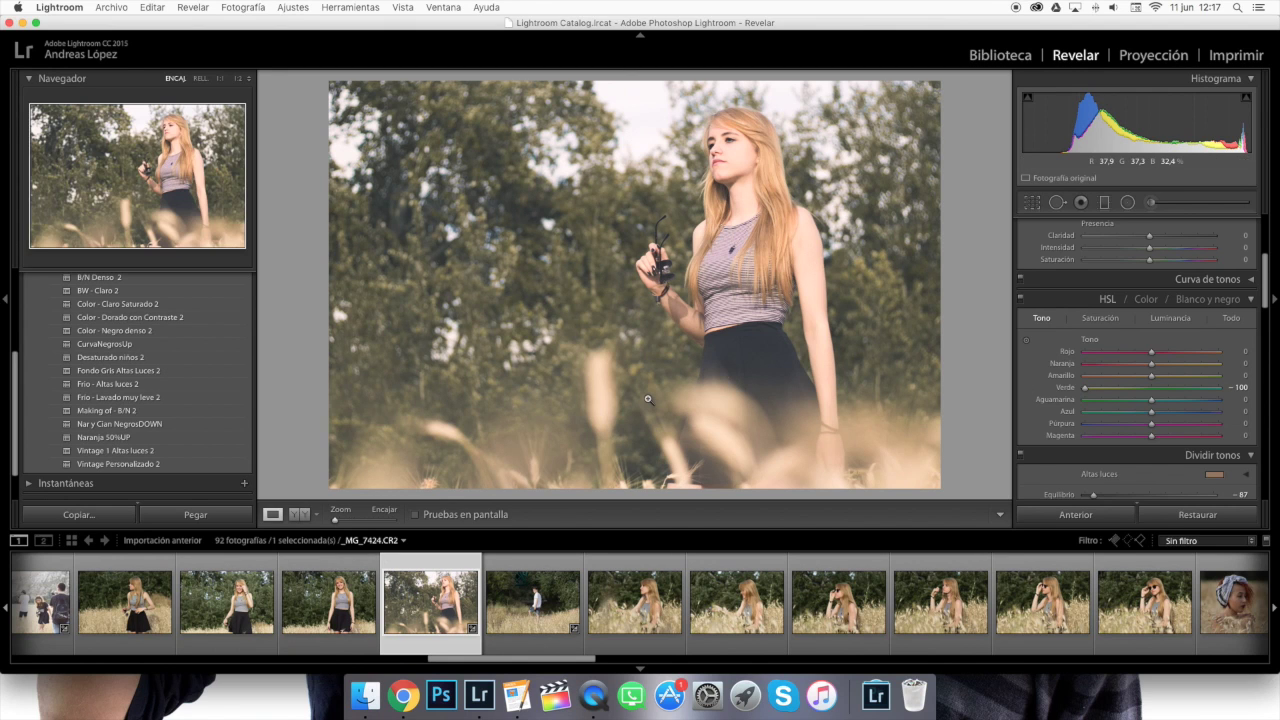
Add the three previous and the seven following wheat field photos to the selection and synchronize the current photo's settings to them
{"action": "left_click", "coordinate": [112, 609], "text": "super"}
{"action": "left_click", "coordinate": [227, 605], "text": "super"}
{"action": "left_click", "coordinate": [315, 605], "text": "super"}
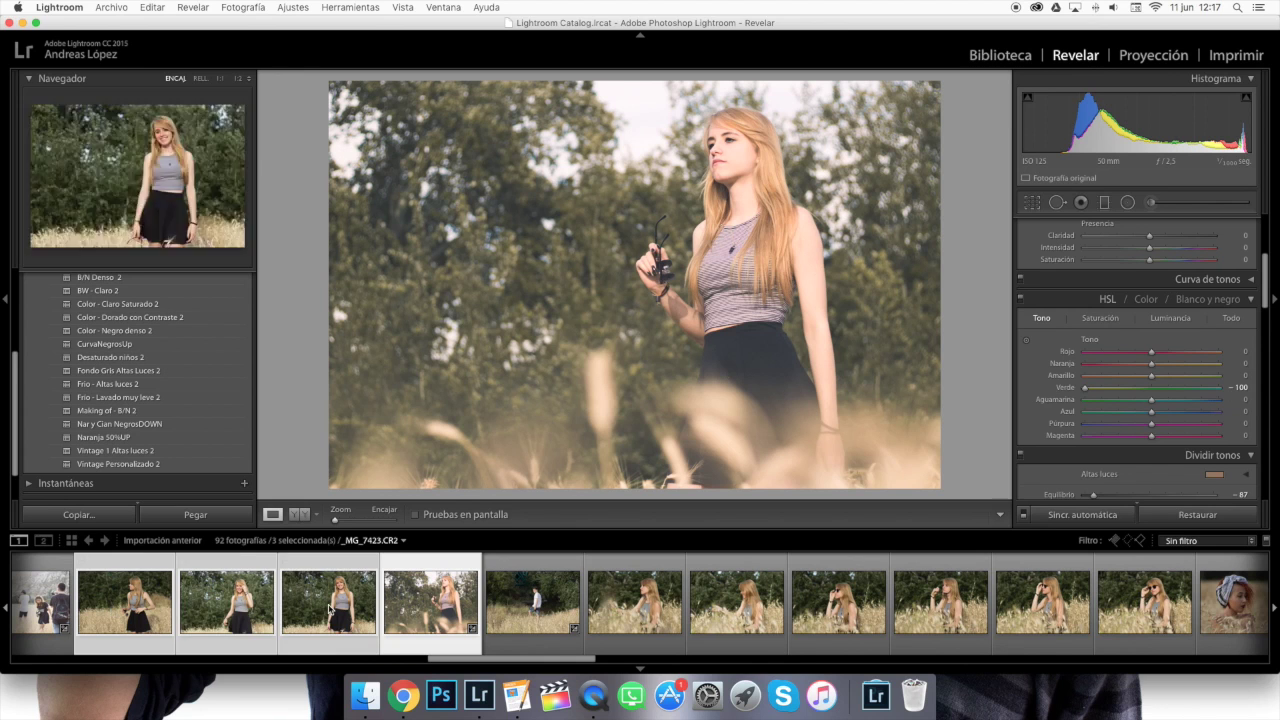
{"action": "left_click", "coordinate": [533, 605], "text": "super"}
{"action": "left_click", "coordinate": [635, 605], "text": "super"}
{"action": "left_click", "coordinate": [918, 610], "text": "super"}
{"action": "left_click", "coordinate": [1043, 605], "text": "super"}
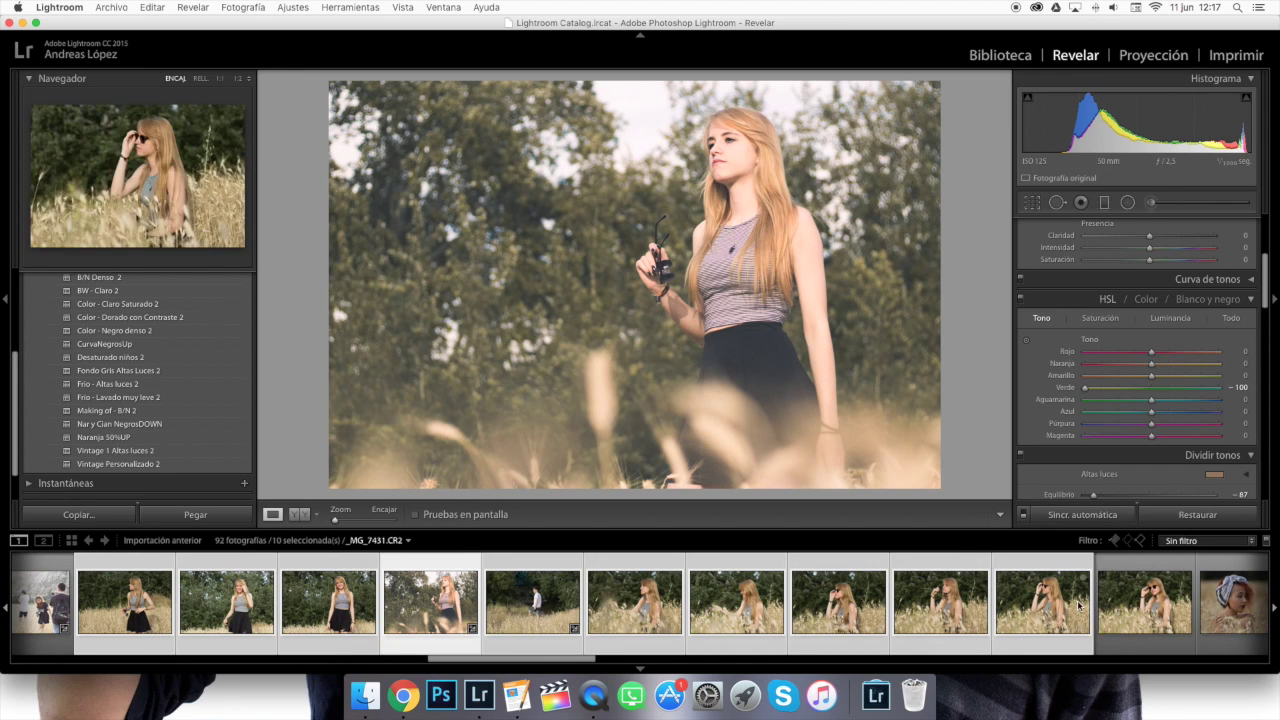
{"action": "left_click", "coordinate": [1145, 605], "text": "super"}
{"action": "left_click", "coordinate": [1082, 514]}
{"action": "left_click", "coordinate": [880, 298]}
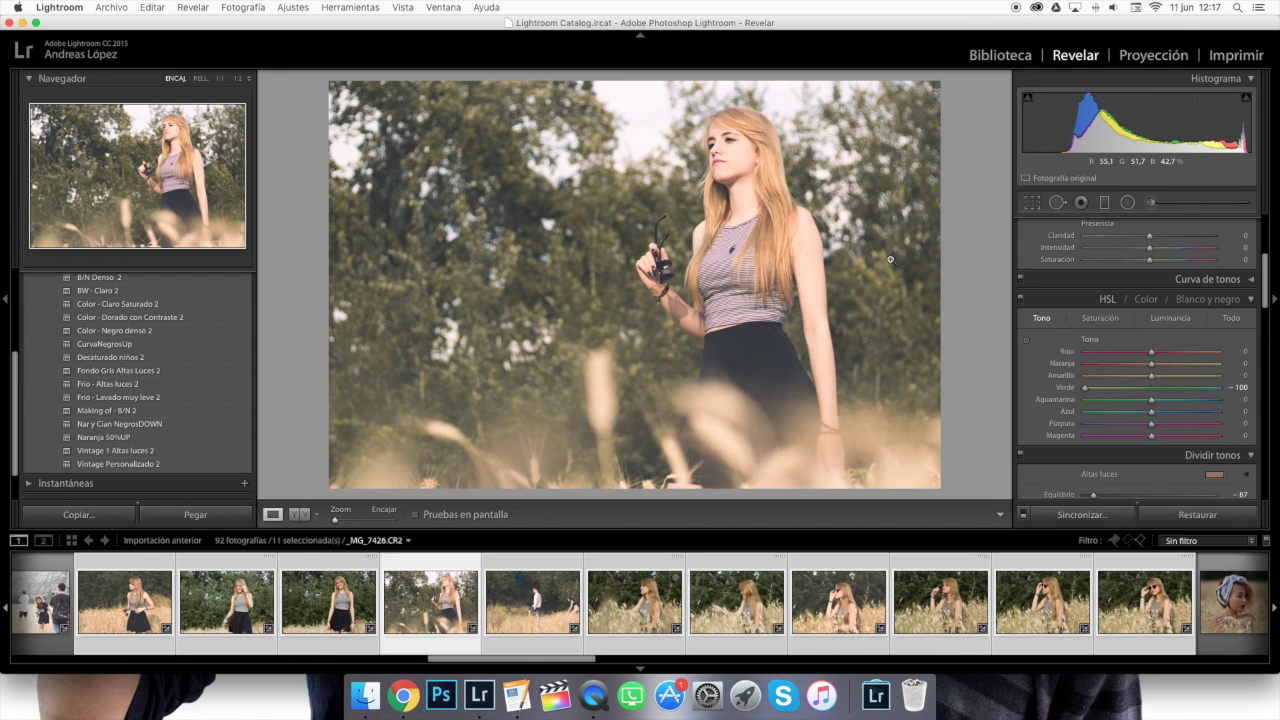
Add a diagonal graduated filter from the photo's upper-left corner to the woman's torso, with temperature −9 and exposure 2.80
{"action": "left_click", "coordinate": [1104, 202]}
{"action": "left_click_drag", "start_coordinate": [406, 107], "coordinate": [646, 273]}
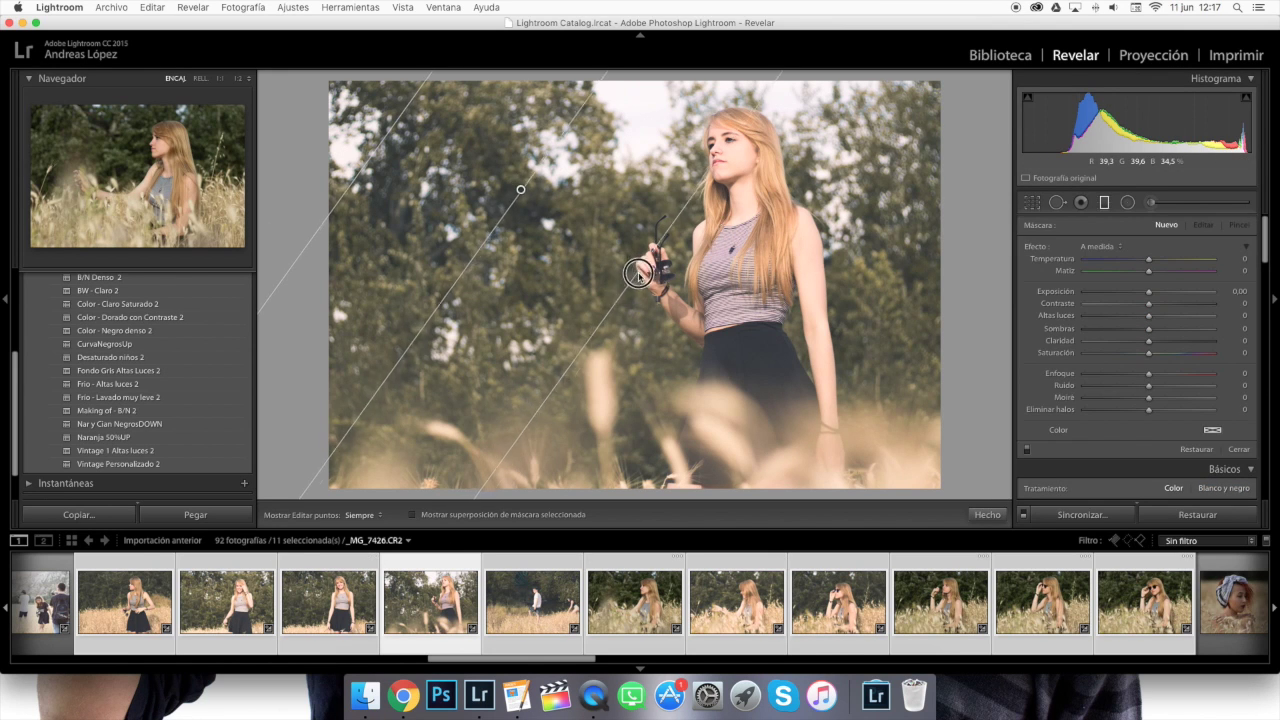
{"action": "left_click_drag", "start_coordinate": [1150, 293], "coordinate": [1142, 260]}
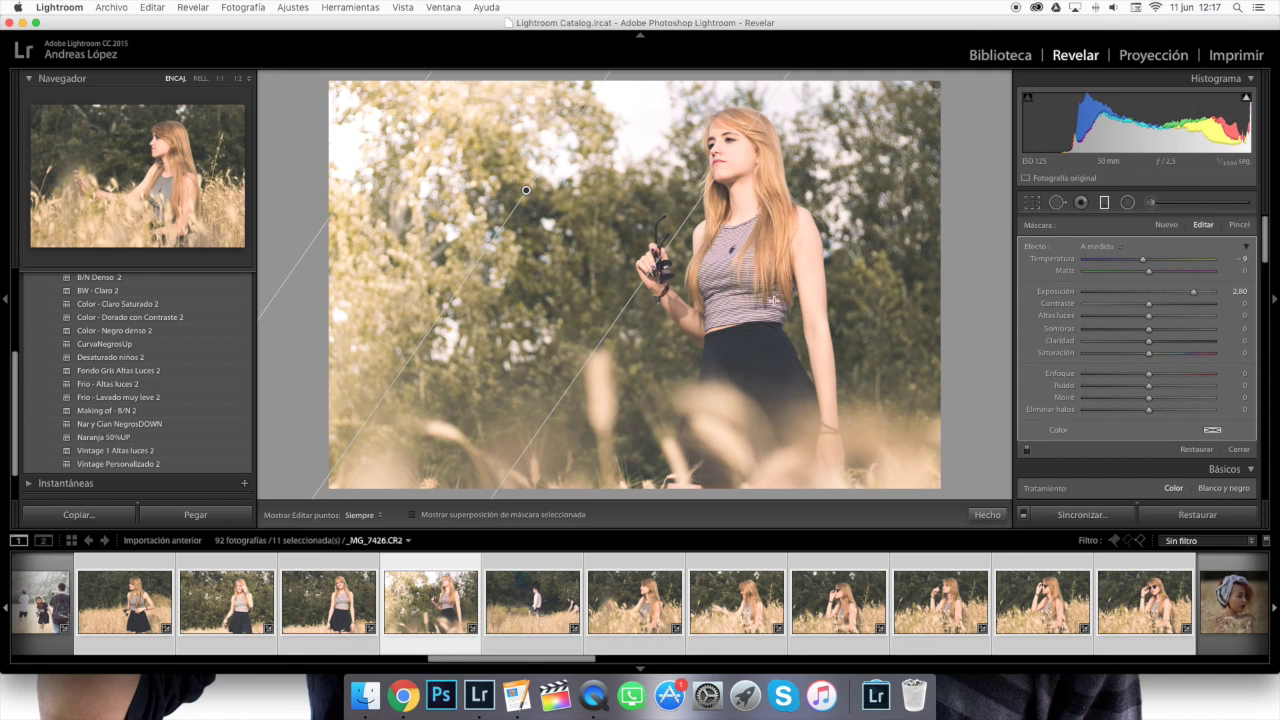
{"action": "left_click_drag", "start_coordinate": [654, 258], "coordinate": [720, 286]}
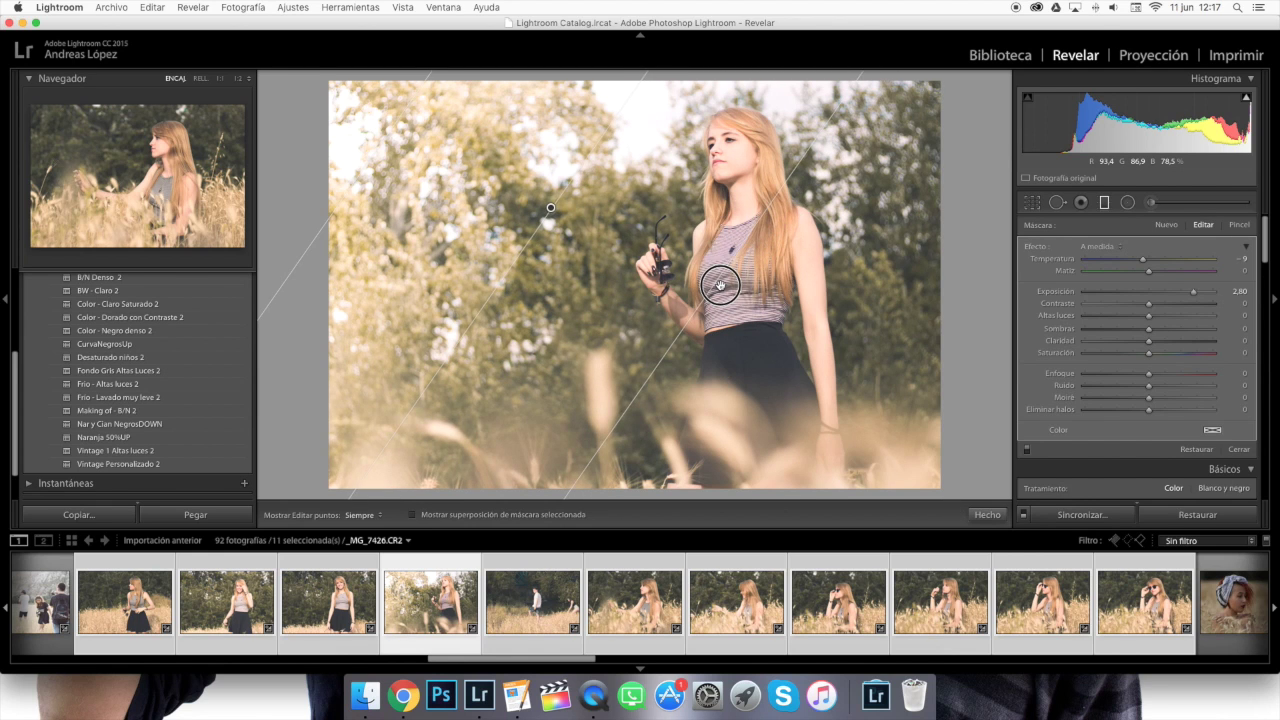
Extend the graduated filter slightly while checking highlight clipping, and synchronize the settings across the selected wheat field photos
{"action": "mouse_move", "coordinate": [1247, 100]}
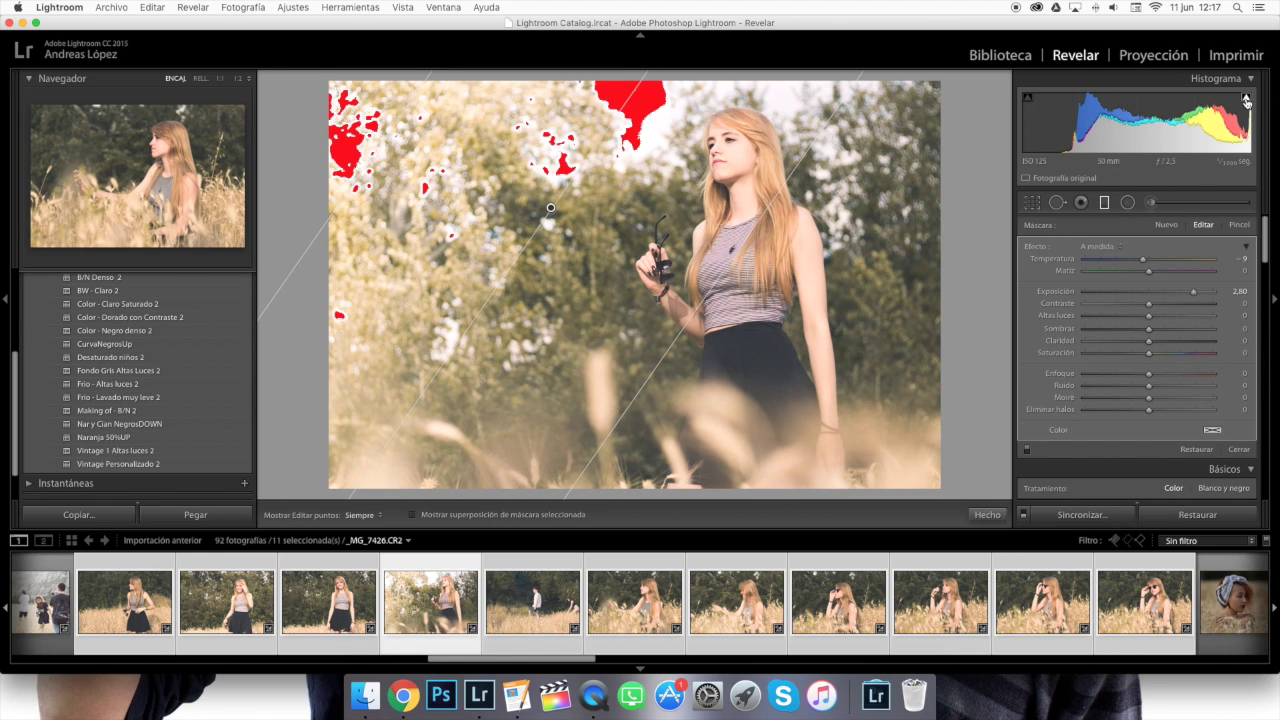
{"action": "left_click", "coordinate": [1247, 100]}
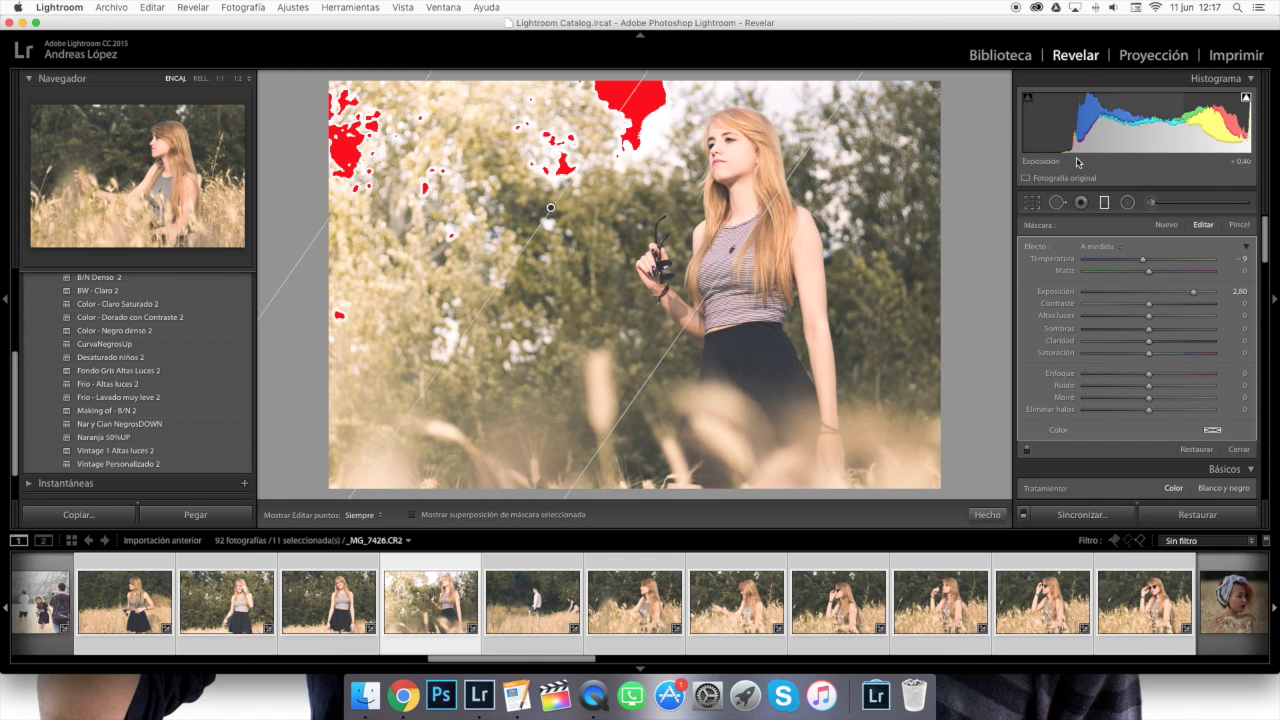
{"action": "left_click_drag", "start_coordinate": [708, 288], "coordinate": [727, 307]}
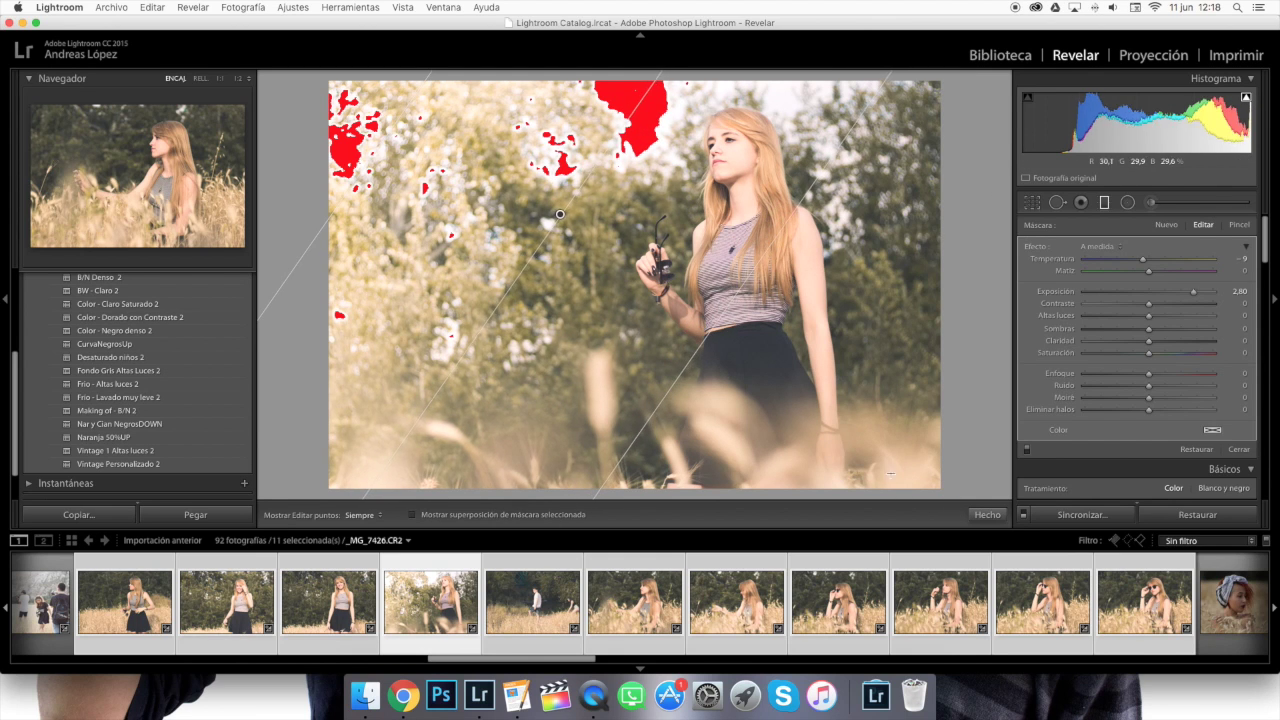
{"action": "left_click", "coordinate": [987, 514]}
{"action": "left_click", "coordinate": [1247, 97]}
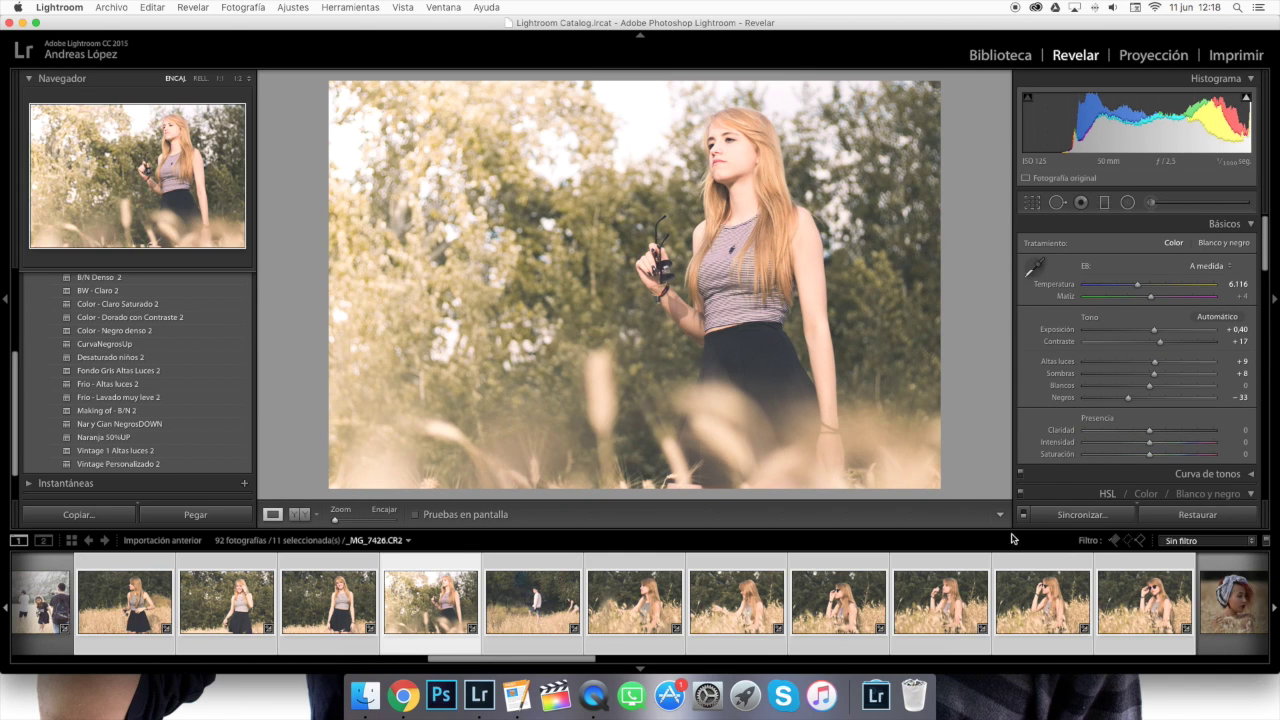
{"action": "left_click", "coordinate": [1082, 514]}
{"action": "left_click", "coordinate": [874, 299]}
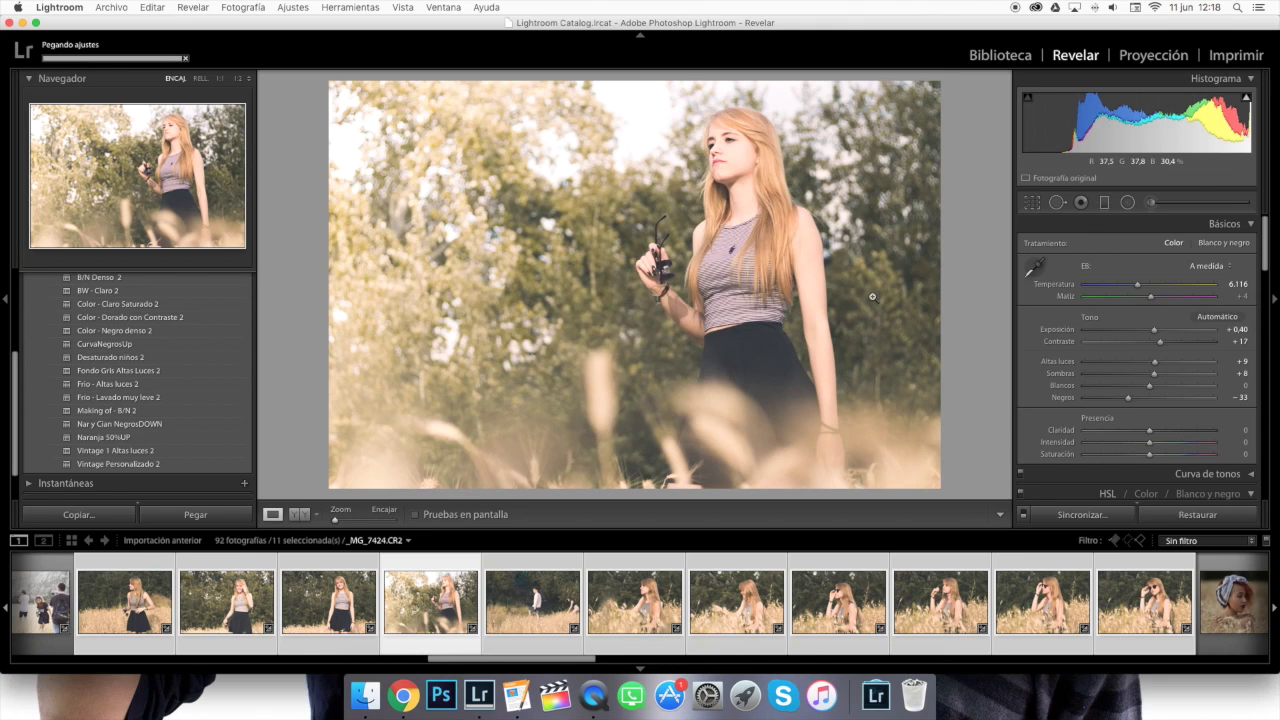
Set exposure to +1.10, temperature to 5,689 and blacks to −39 on the first headscarf portrait, and compare before and after
{"action": "scroll", "coordinate": [849, 611], "scroll_direction": "right", "scroll_amount": 10}
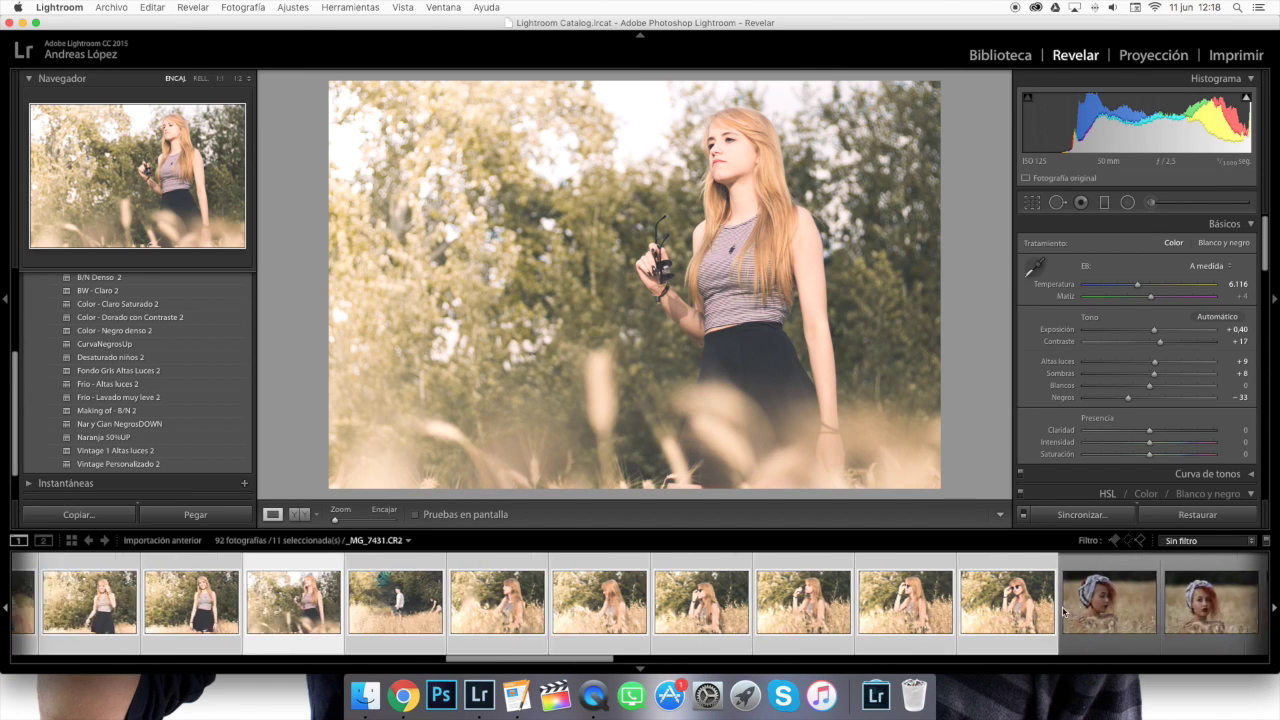
{"action": "left_click", "coordinate": [574, 614]}
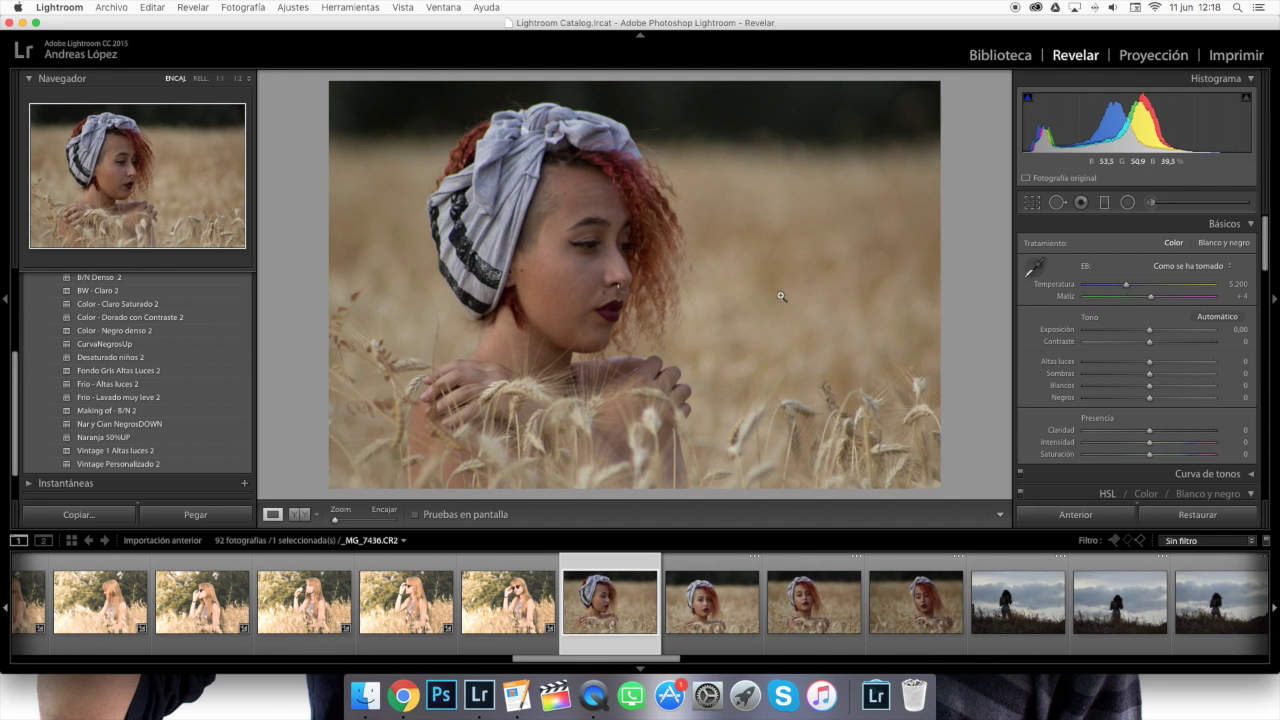
{"action": "left_click_drag", "start_coordinate": [1152, 329], "coordinate": [1163, 333]}
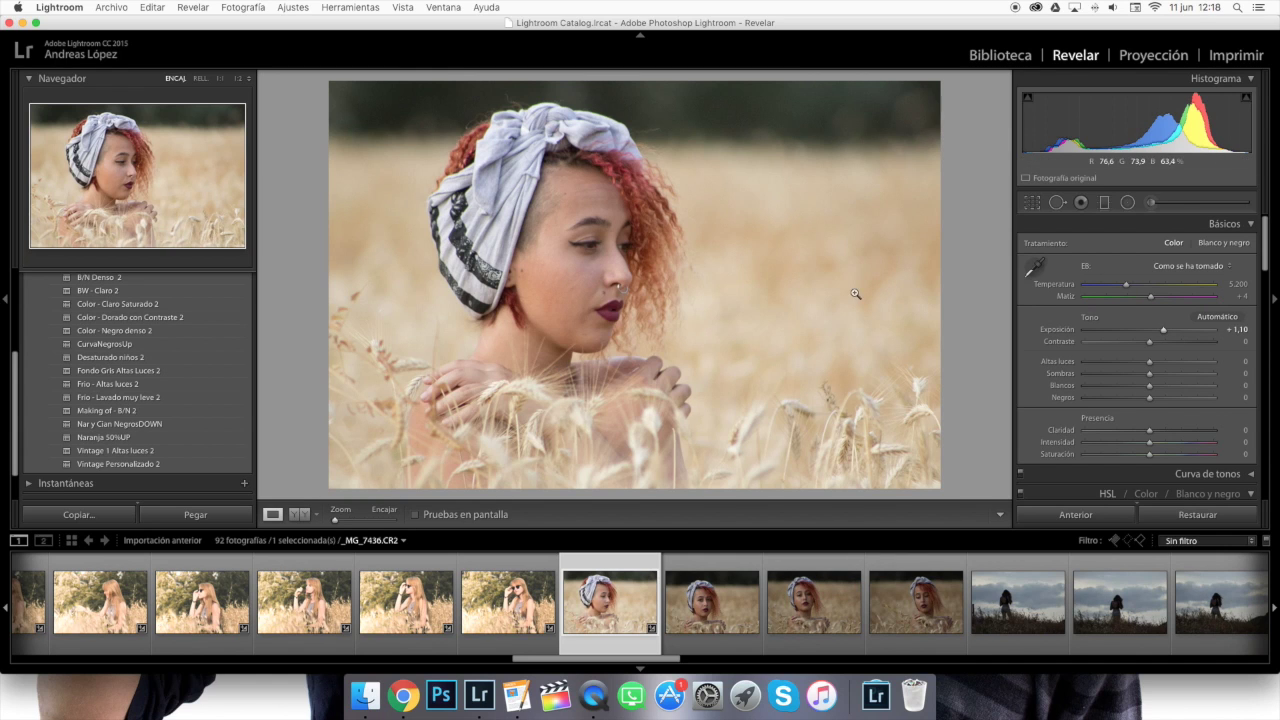
{"action": "left_click_drag", "start_coordinate": [1127, 287], "coordinate": [1133, 289]}
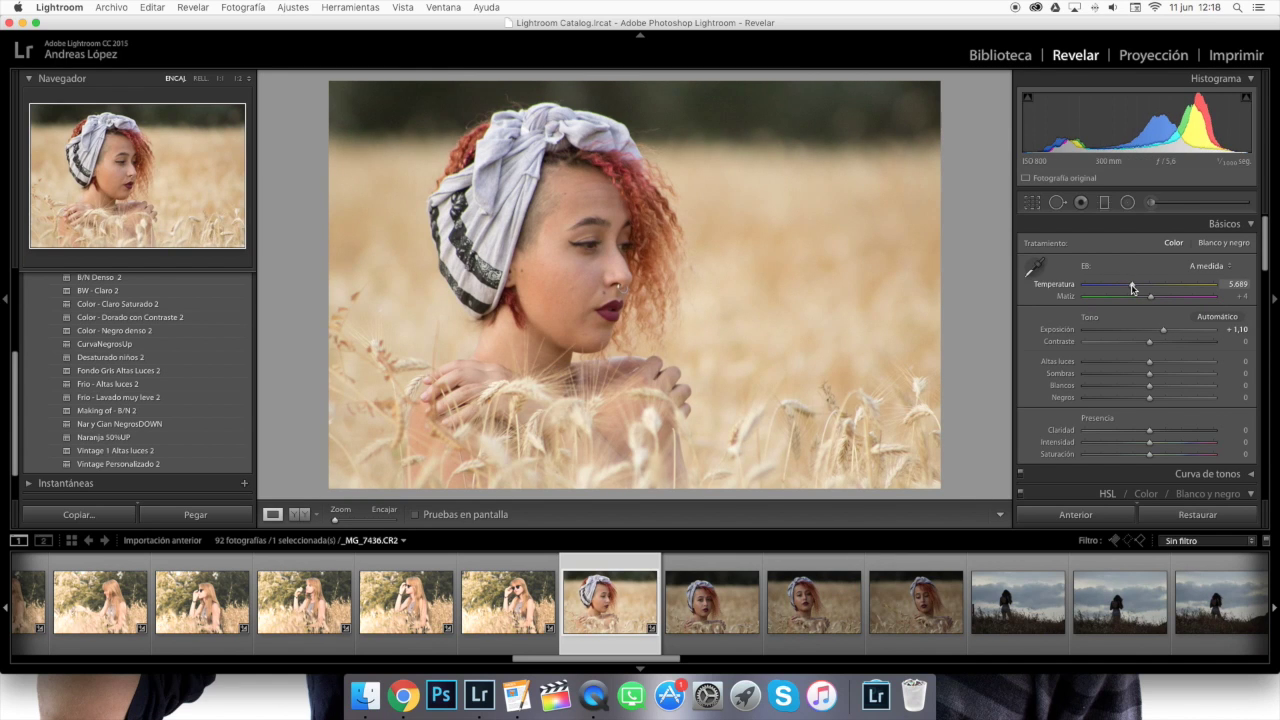
{"action": "scroll", "coordinate": [1133, 289], "scroll_direction": "down", "scroll_amount": 1}
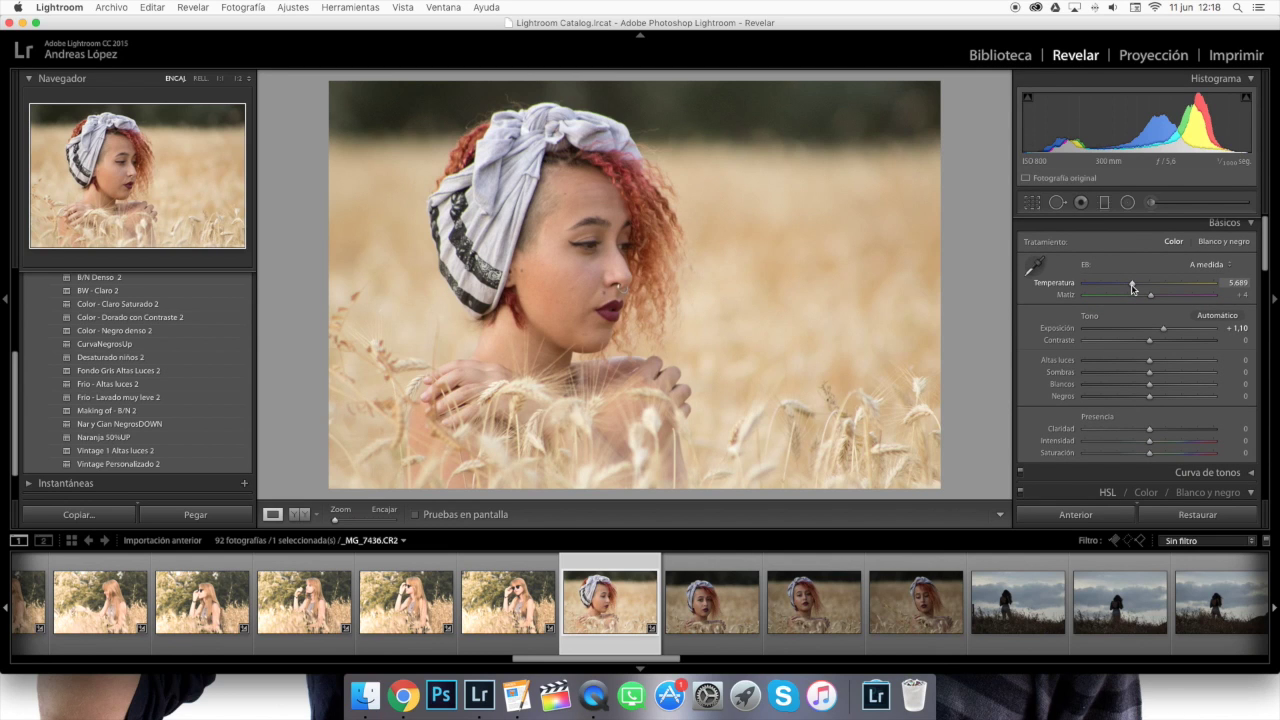
{"action": "left_click_drag", "start_coordinate": [1149, 399], "coordinate": [1148, 397]}
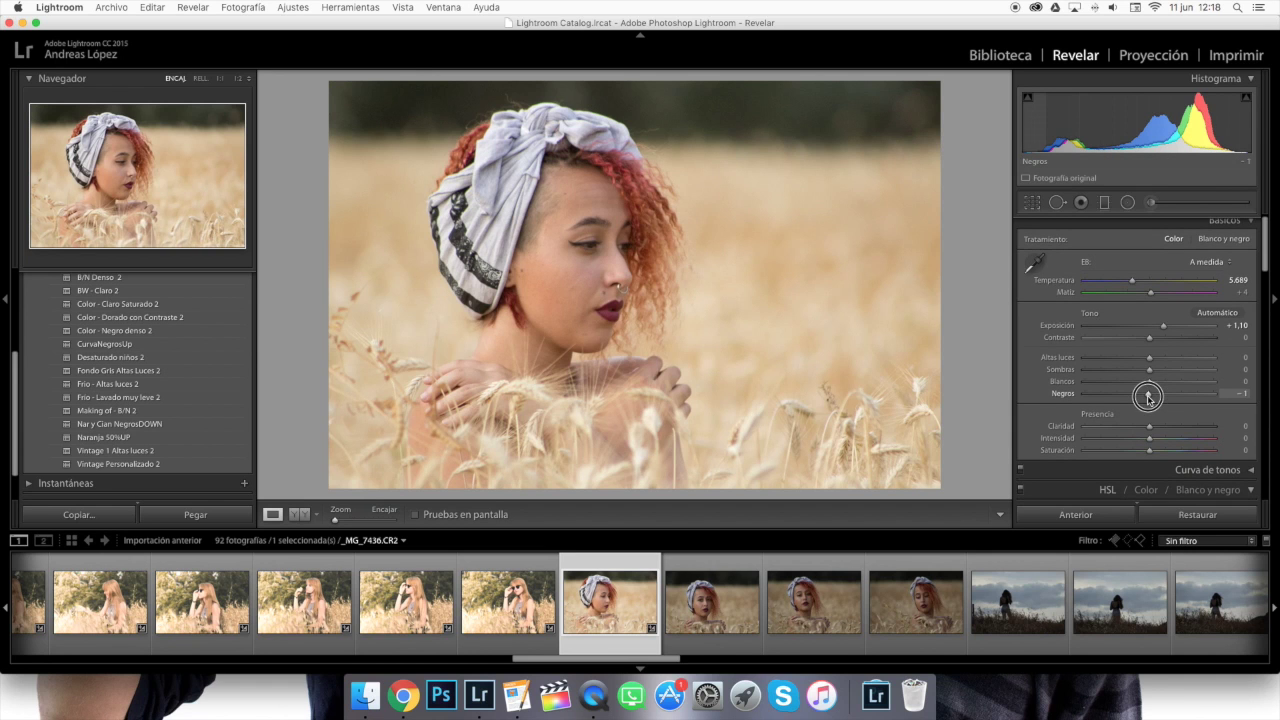
{"action": "mouse_move", "coordinate": [1138, 398]}
{"action": "left_mouse_down"}
{"action": "mouse_move", "coordinate": [1231, 394]}
{"action": "mouse_move", "coordinate": [1060, 400]}
{"action": "mouse_move", "coordinate": [1155, 393]}
{"action": "mouse_move", "coordinate": [1125, 400]}
{"action": "left_mouse_up"}
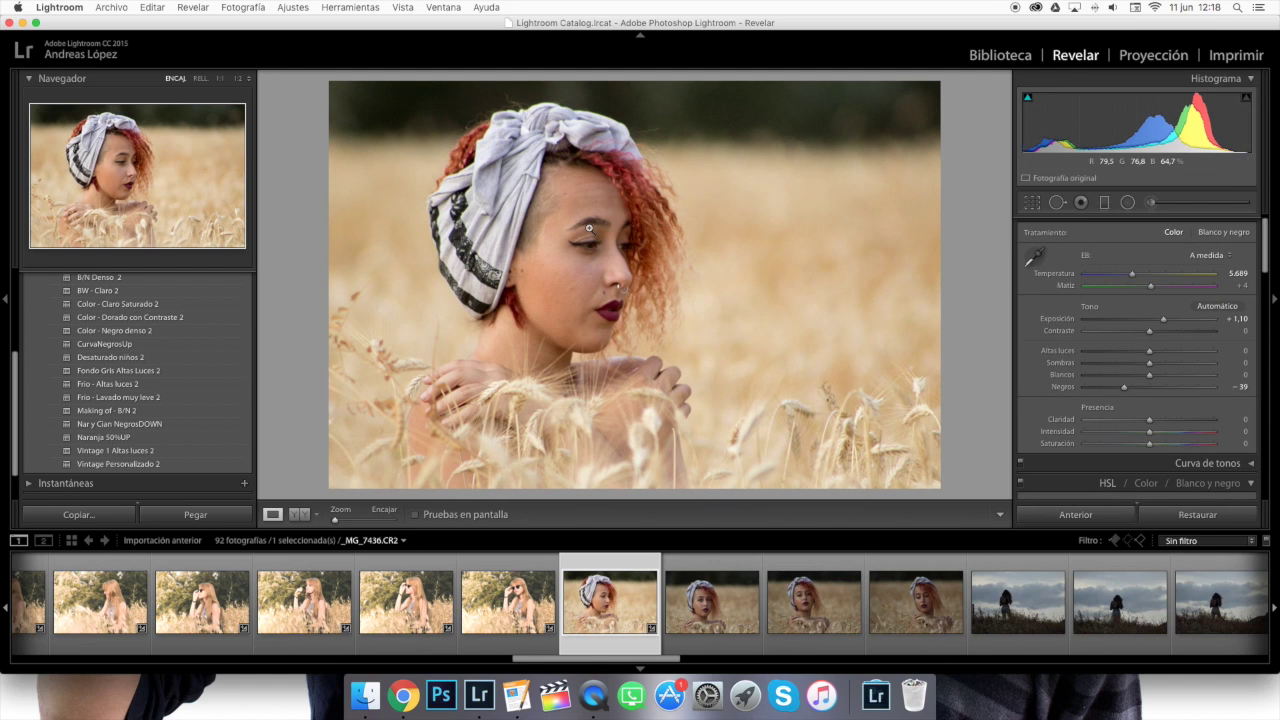
{"action": "key", "text": "y"}
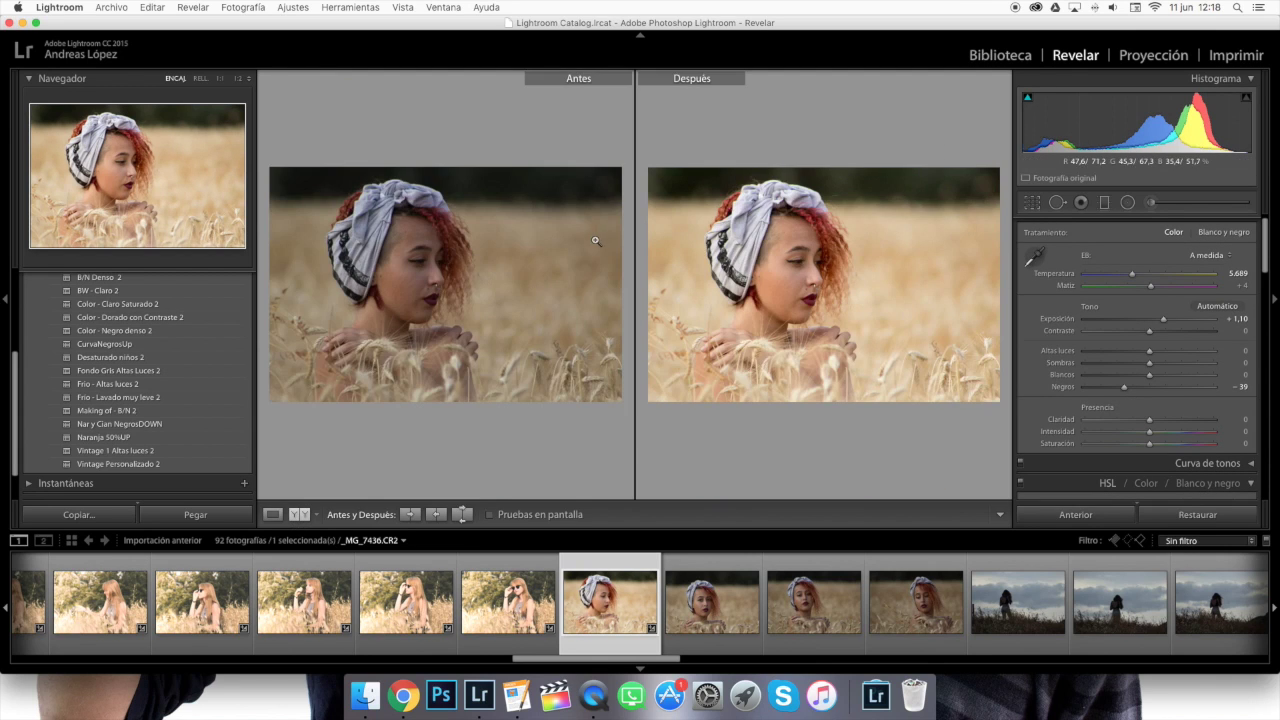
{"action": "left_click", "coordinate": [272, 514]}
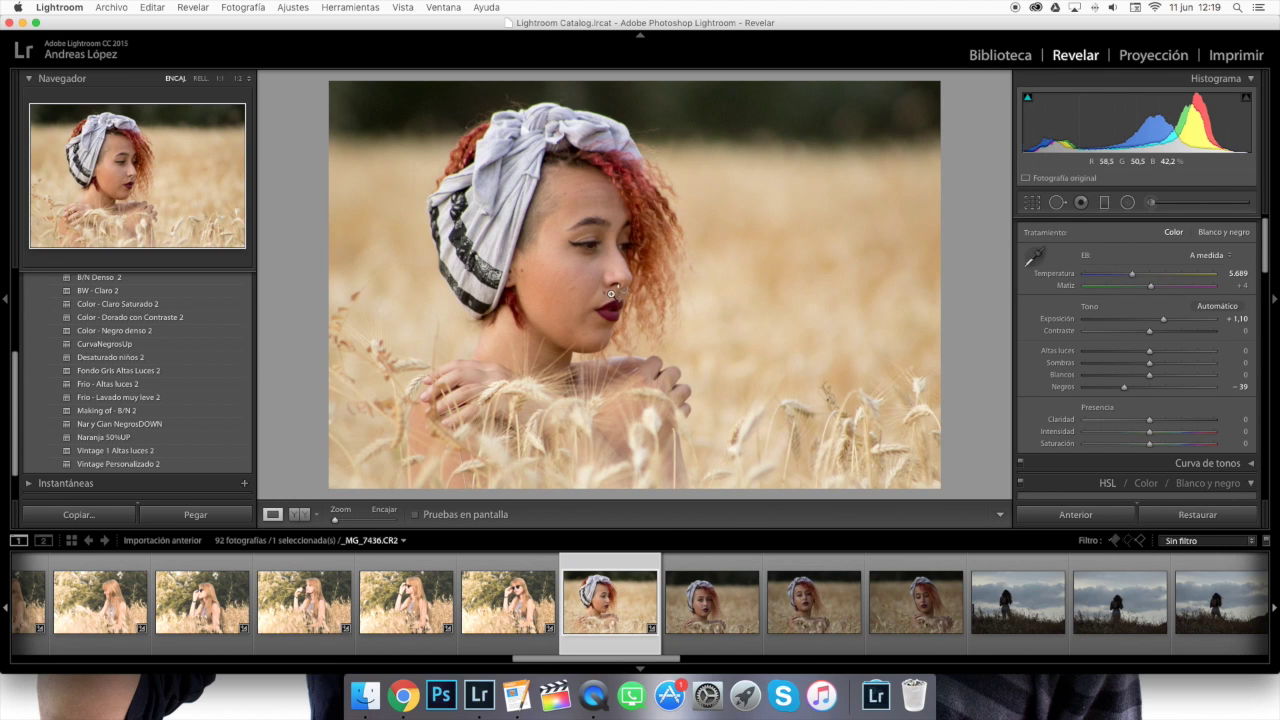
Raise the dark end of the portrait's blue channel tone curve and place a shadow point at 21.2 / 25.1 %
{"action": "scroll", "coordinate": [1129, 337], "scroll_direction": "down", "scroll_amount": 5}
{"action": "scroll", "coordinate": [1129, 337], "scroll_direction": "up", "scroll_amount": 6}
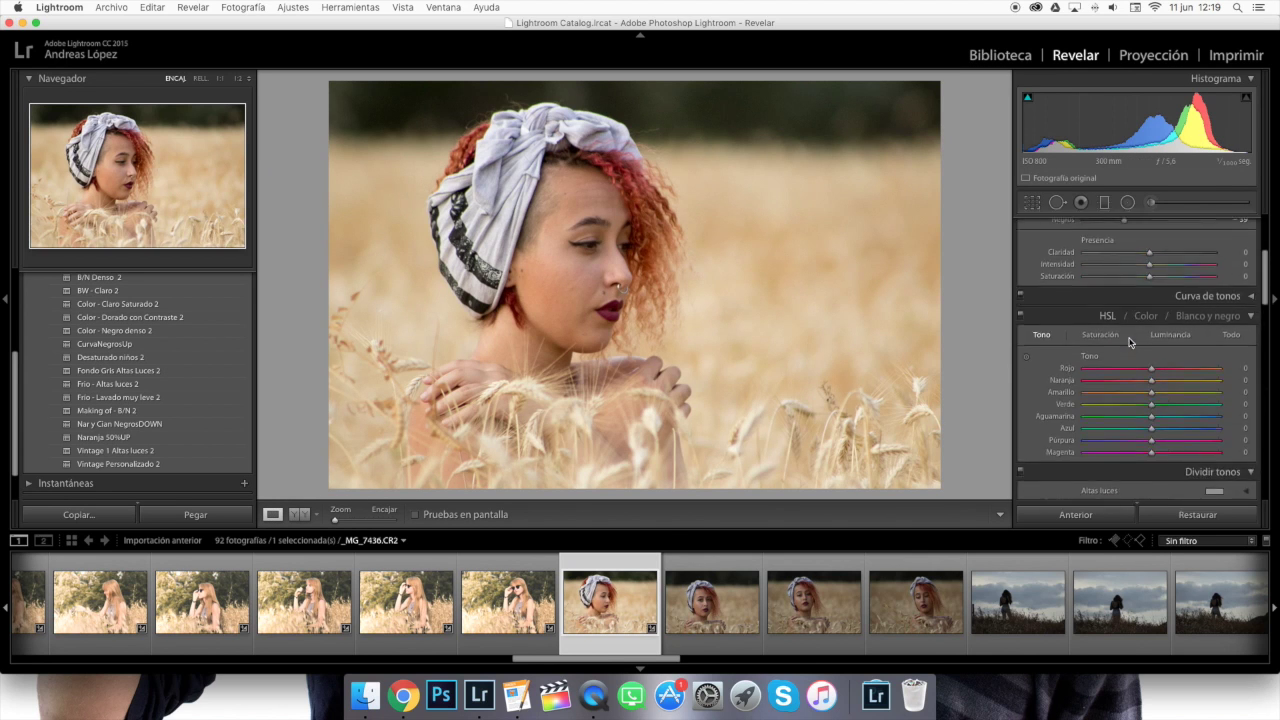
{"action": "scroll", "coordinate": [1129, 342], "scroll_direction": "down", "scroll_amount": 2}
{"action": "left_click", "coordinate": [1150, 418]}
{"action": "scroll", "coordinate": [1150, 350], "scroll_direction": "down", "scroll_amount": 1}
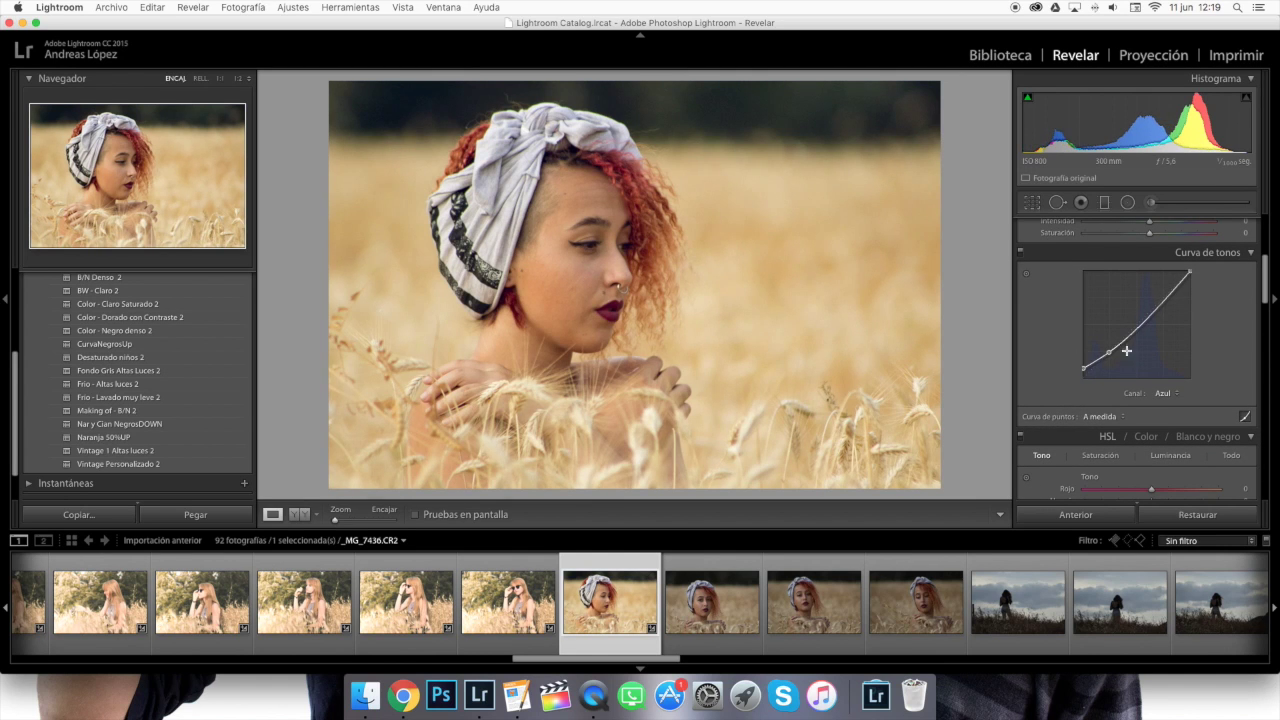
{"action": "left_click_drag", "start_coordinate": [1108, 349], "coordinate": [1106, 350]}
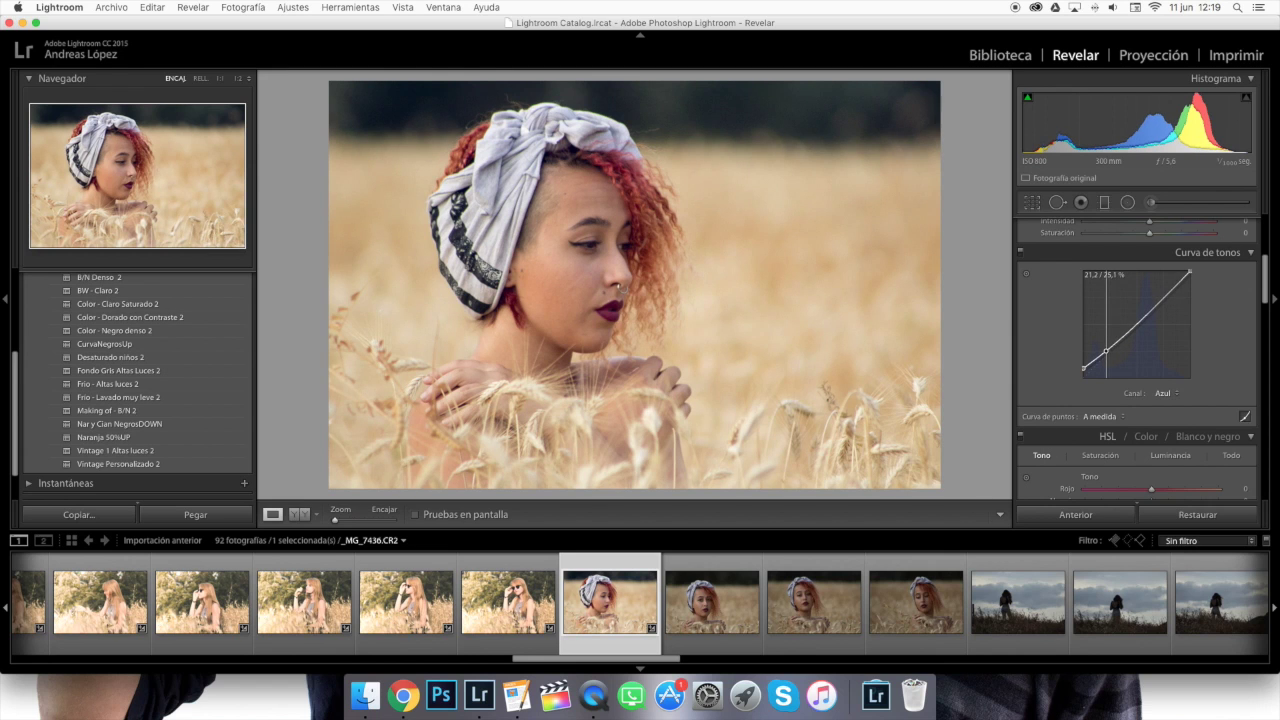
{"action": "left_click", "coordinate": [1228, 249]}
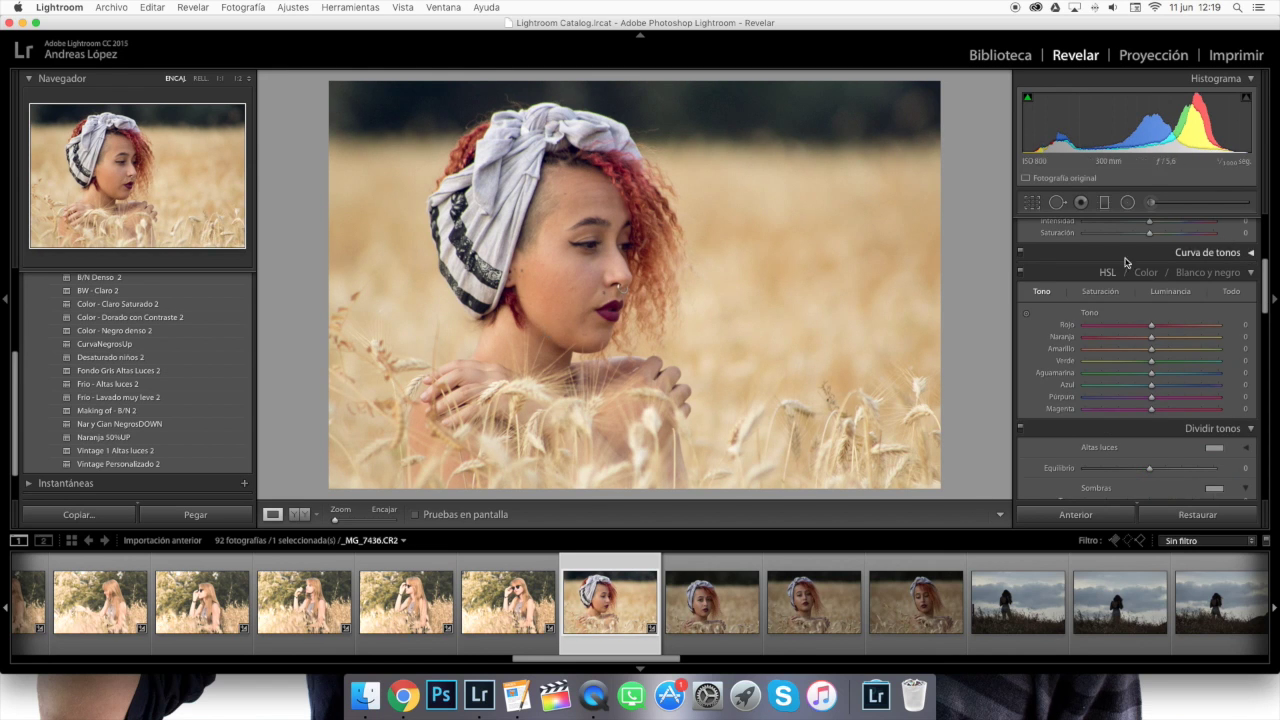
Add a diagonal graduated filter from the portrait's upper-left corner past the face, with temperature 16 and exposure 1.51
{"action": "key", "text": "m"}
{"action": "left_click_drag", "start_coordinate": [334, 114], "coordinate": [655, 300]}
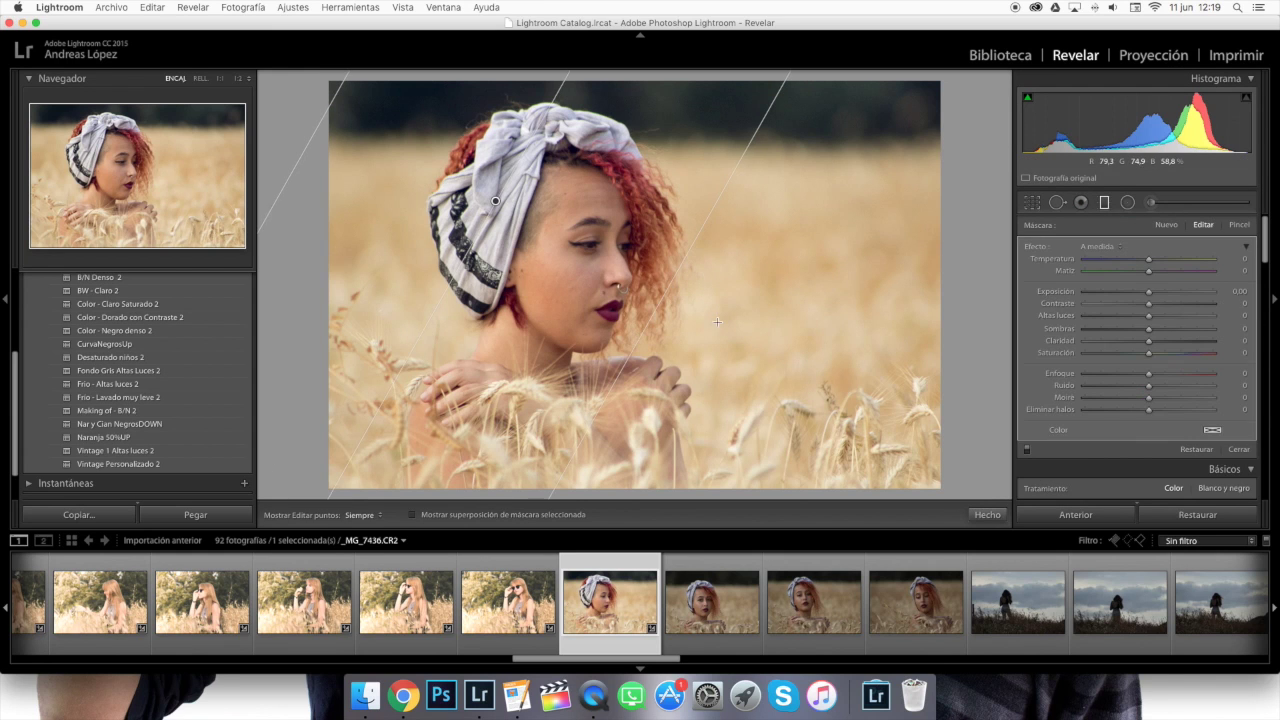
{"action": "left_click_drag", "start_coordinate": [1148, 291], "coordinate": [1190, 292]}
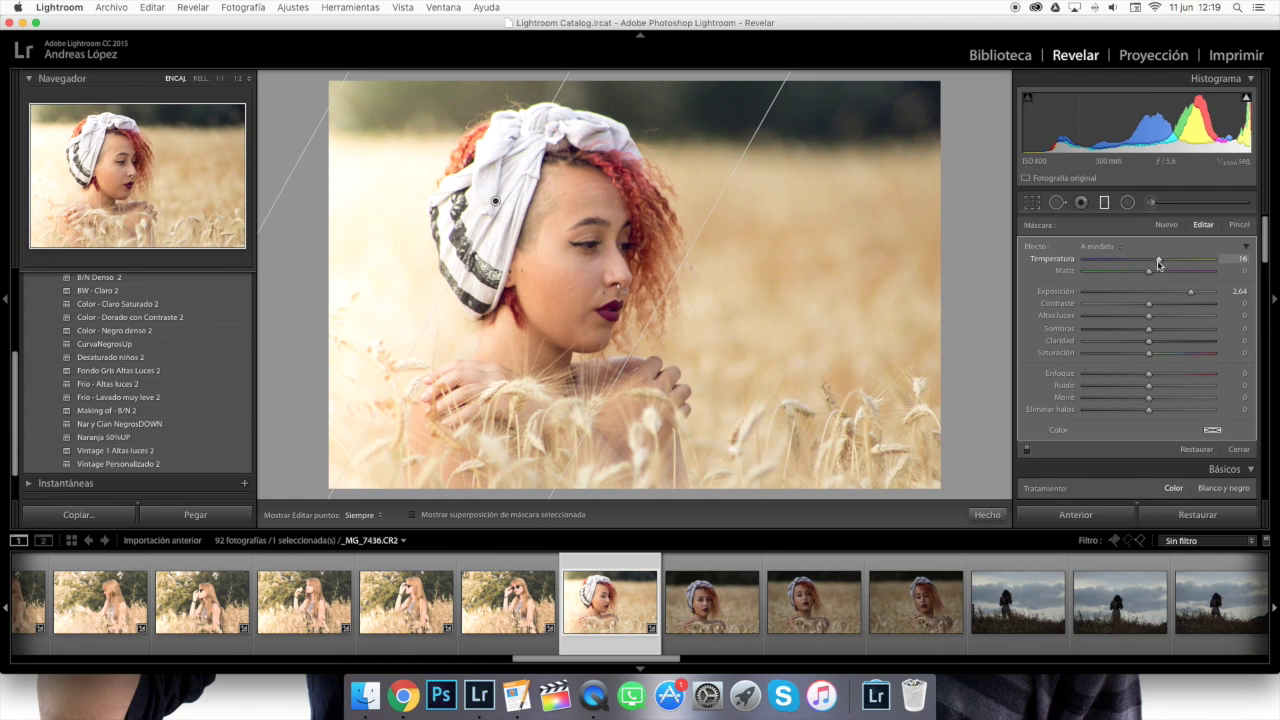
{"action": "left_click_drag", "start_coordinate": [655, 315], "coordinate": [691, 323]}
{"action": "left_click_drag", "start_coordinate": [1190, 292], "coordinate": [1174, 293]}
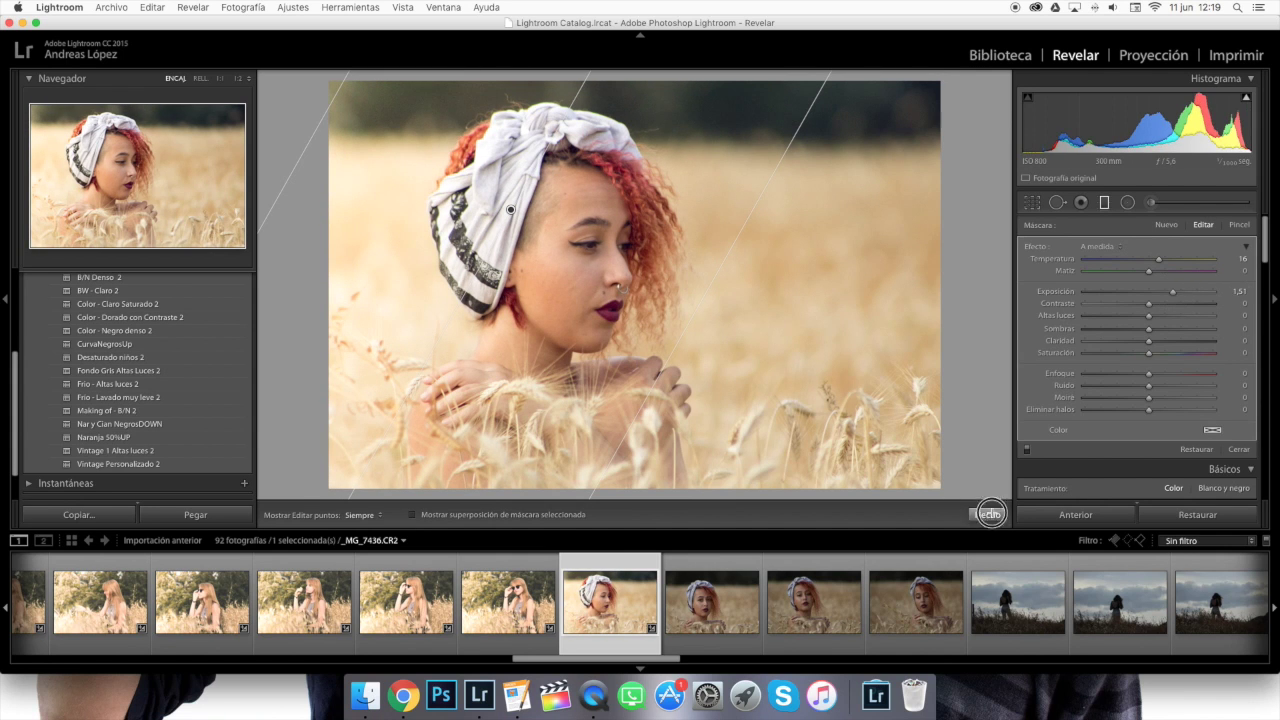
{"action": "left_click", "coordinate": [990, 514]}
Synchronize the first headscarf portrait's settings to the other three headscarf portraits and look through the edited photos
{"action": "left_click", "coordinate": [915, 602], "text": "shift"}
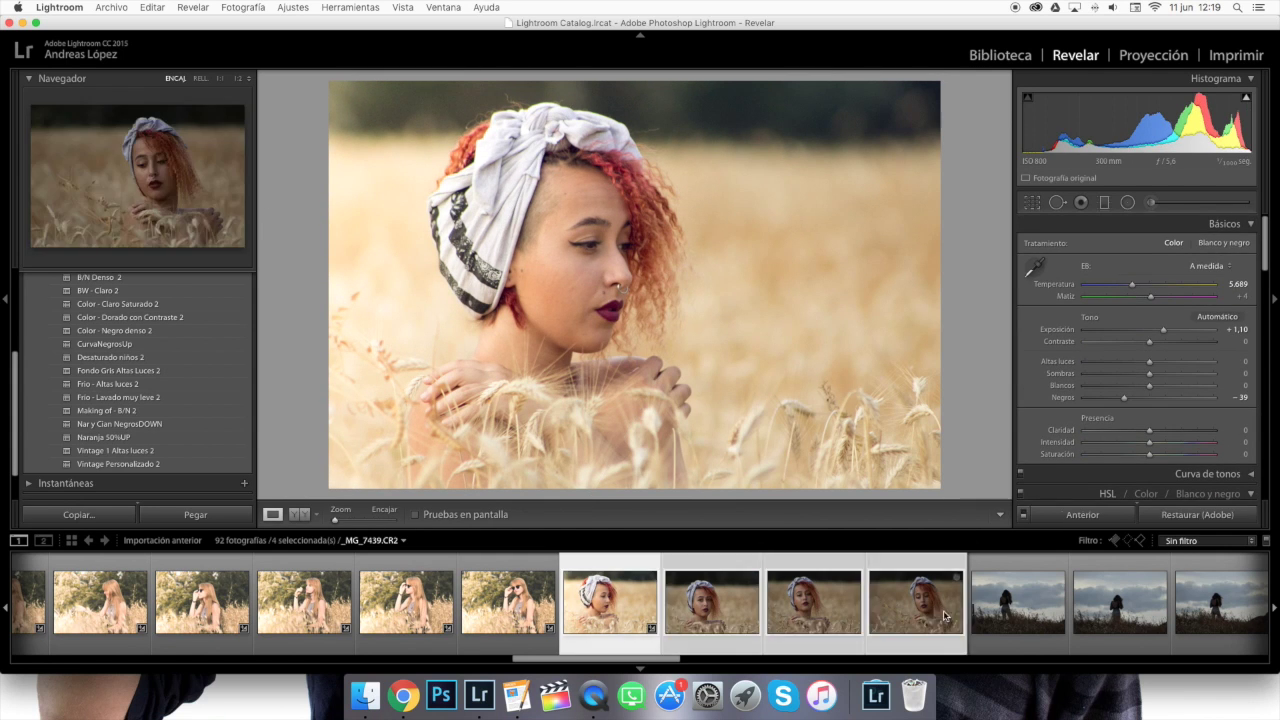
{"action": "left_click", "coordinate": [1082, 514]}
{"action": "left_click", "coordinate": [873, 298]}
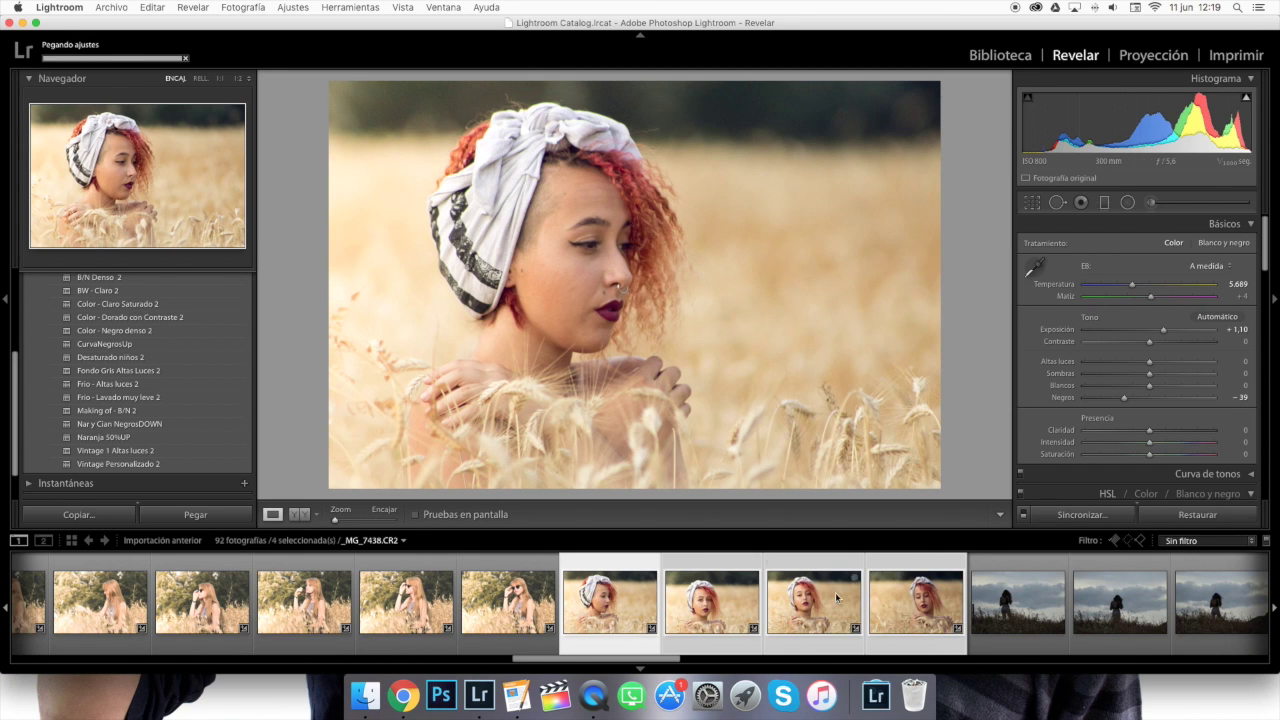
{"action": "scroll", "coordinate": [707, 610], "scroll_direction": "down", "scroll_amount": 3}
{"action": "left_click", "coordinate": [707, 625]}
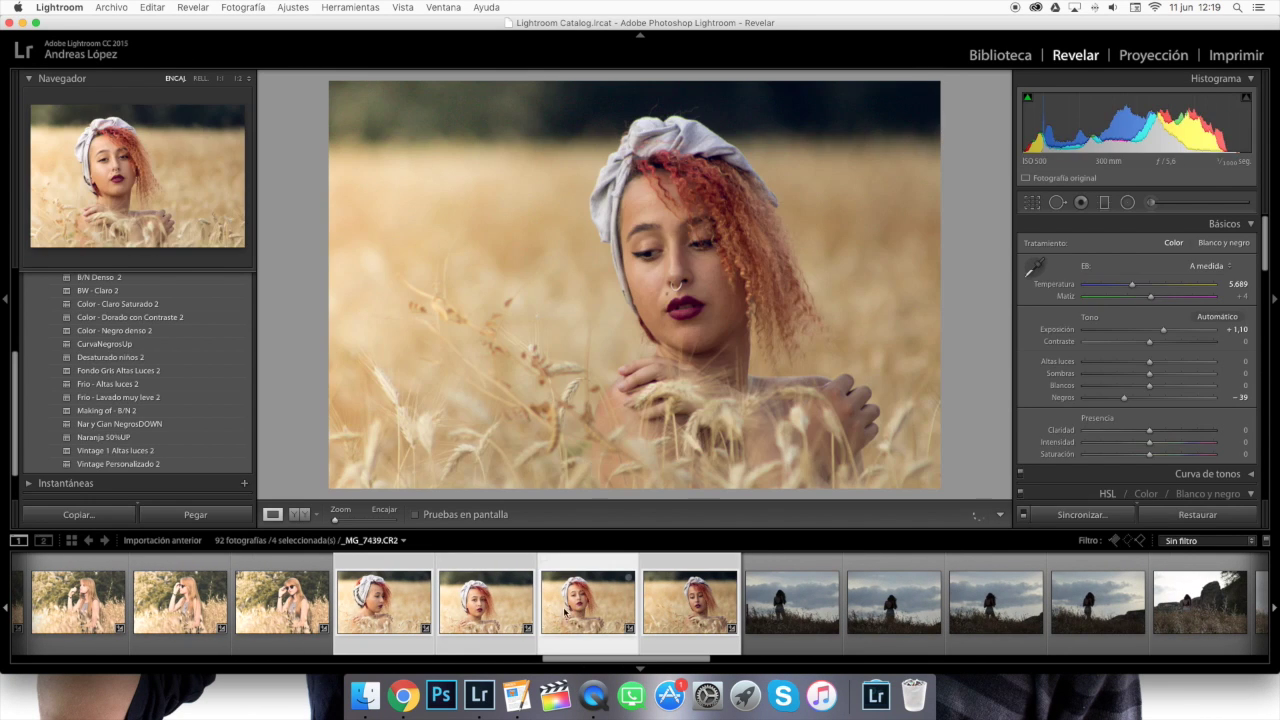
{"action": "left_click", "coordinate": [513, 617]}
{"action": "left_click", "coordinate": [710, 612]}
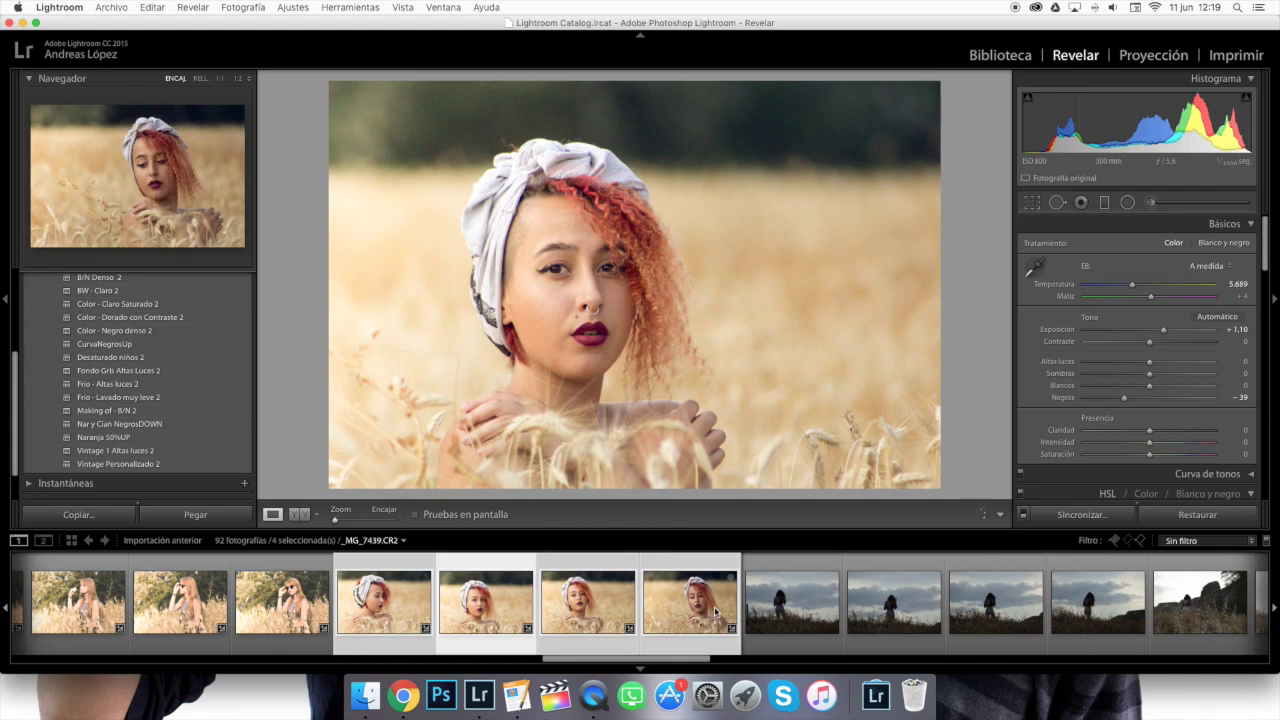
Set exposure to +2.75 on the first photo of the woman seen from behind under clouds and synchronize it to the next four photos
{"action": "left_click", "coordinate": [787, 612]}
{"action": "scroll", "coordinate": [785, 618], "scroll_direction": "down", "scroll_amount": 4}
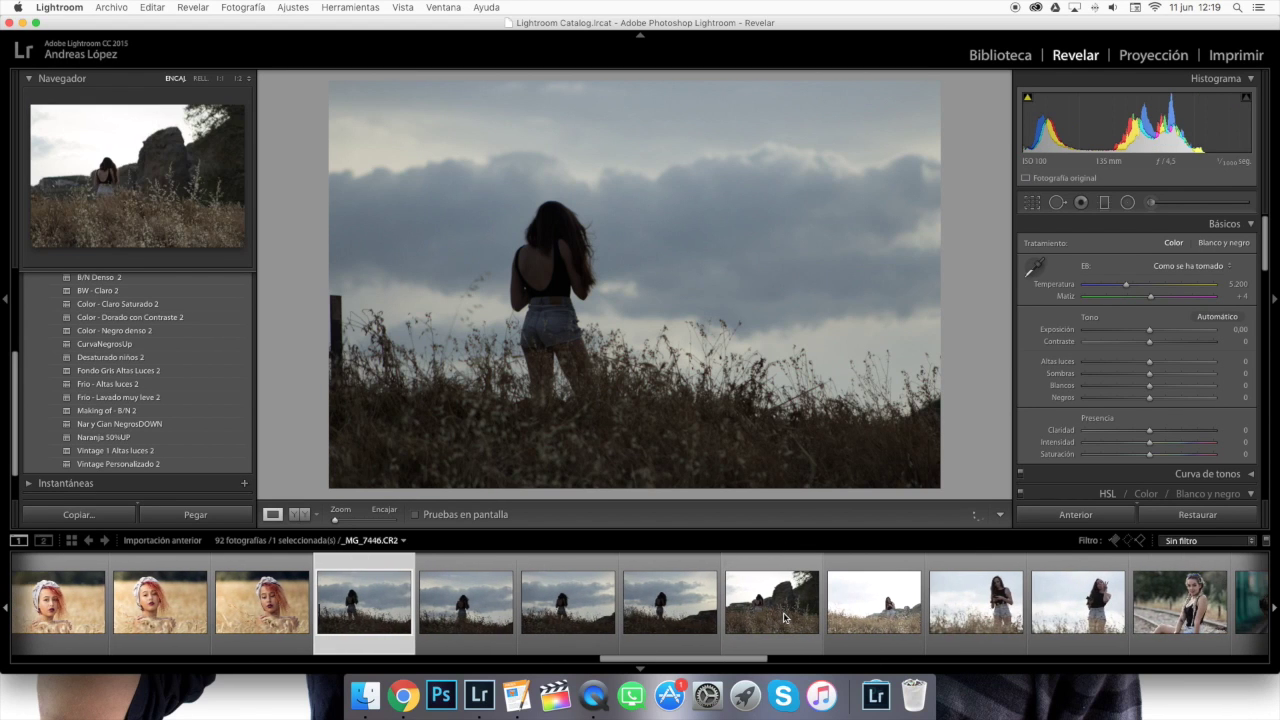
{"action": "left_click_drag", "start_coordinate": [1149, 329], "coordinate": [1186, 330]}
{"action": "scroll", "coordinate": [1186, 330], "scroll_direction": "down", "scroll_amount": 1}
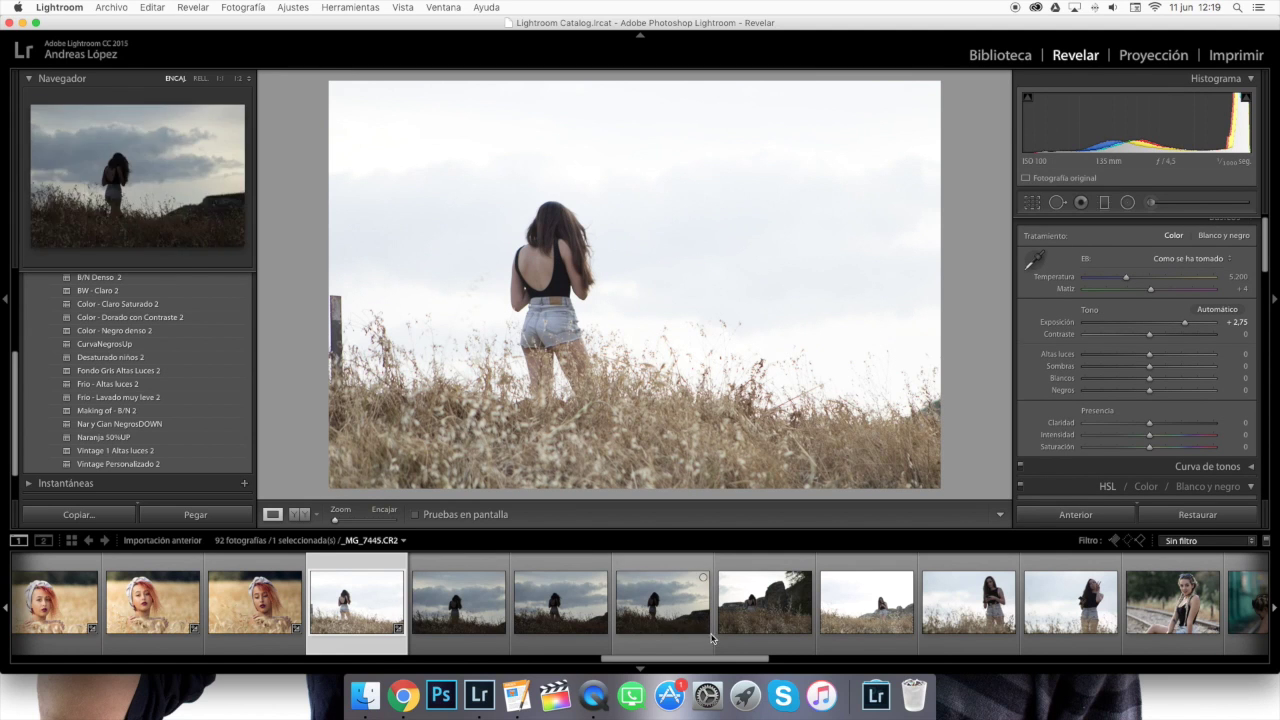
{"action": "left_click", "coordinate": [770, 600], "text": "shift"}
{"action": "left_click", "coordinate": [1074, 514]}
{"action": "left_click", "coordinate": [874, 296]}
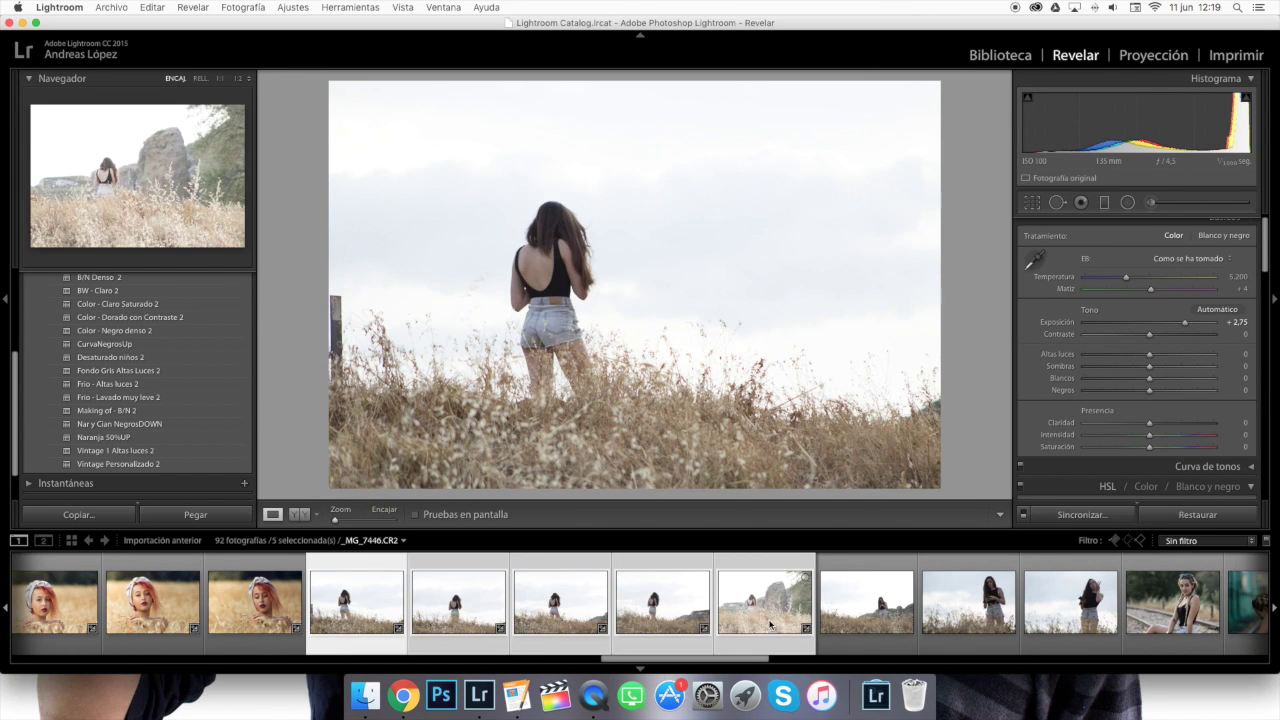
Set exposure to +2.00 on the photo of the woman facing the large rock
{"action": "left_click", "coordinate": [765, 602]}
{"action": "left_click_drag", "start_coordinate": [1185, 322], "coordinate": [1174, 328]}
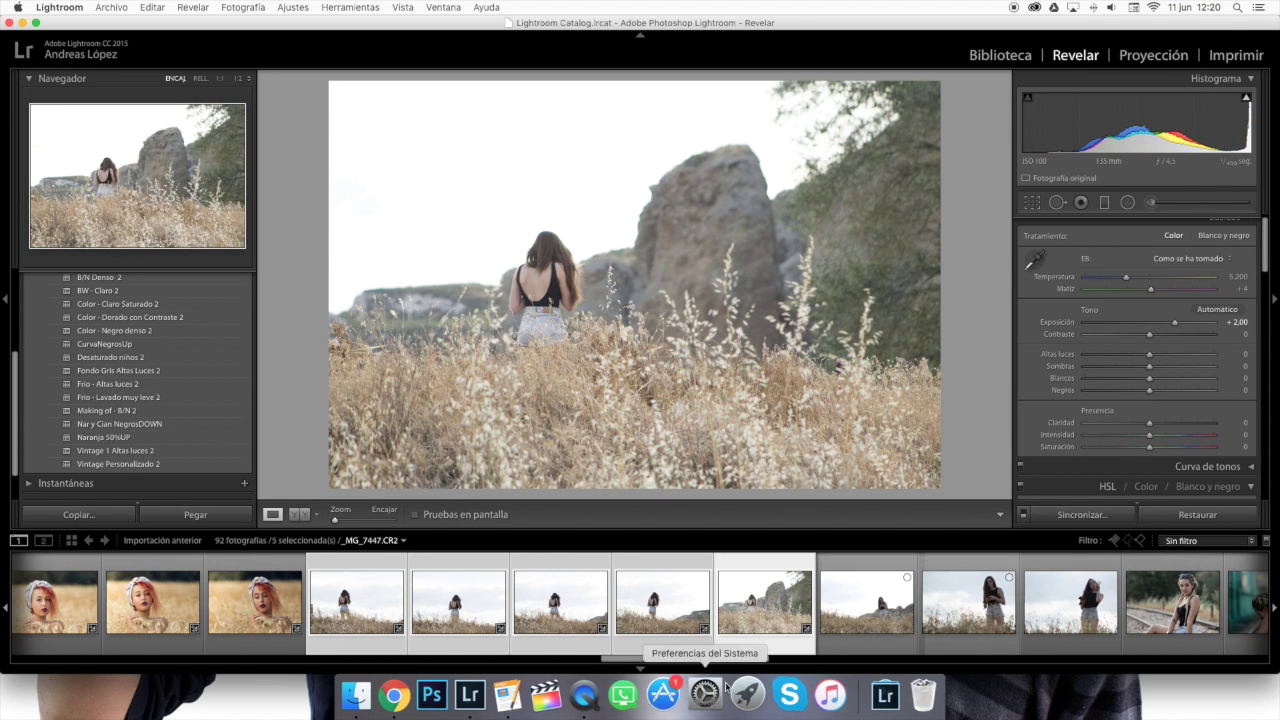
Set temperature to 6.726 on the photo of the woman facing the large rock and synchronize its settings to the next three photos
{"action": "left_click_drag", "start_coordinate": [1138, 280], "coordinate": [1143, 281]}
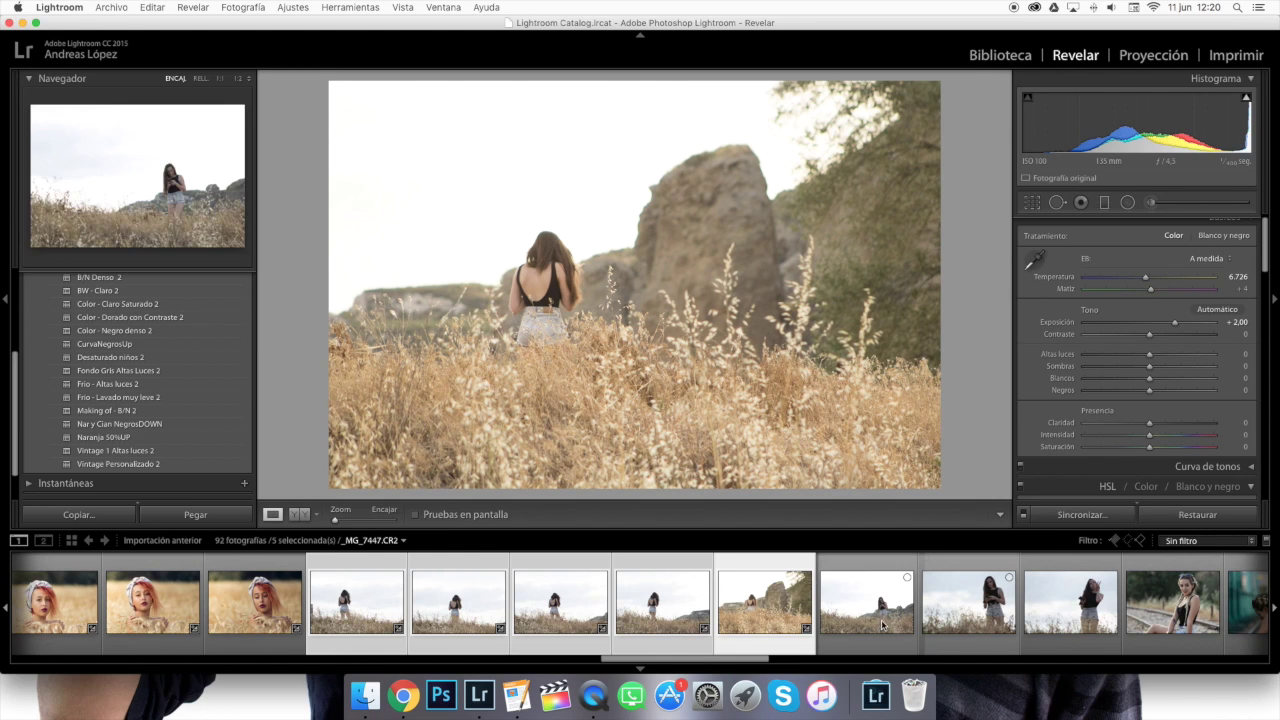
{"action": "left_click", "coordinate": [1066, 612], "text": "shift"}
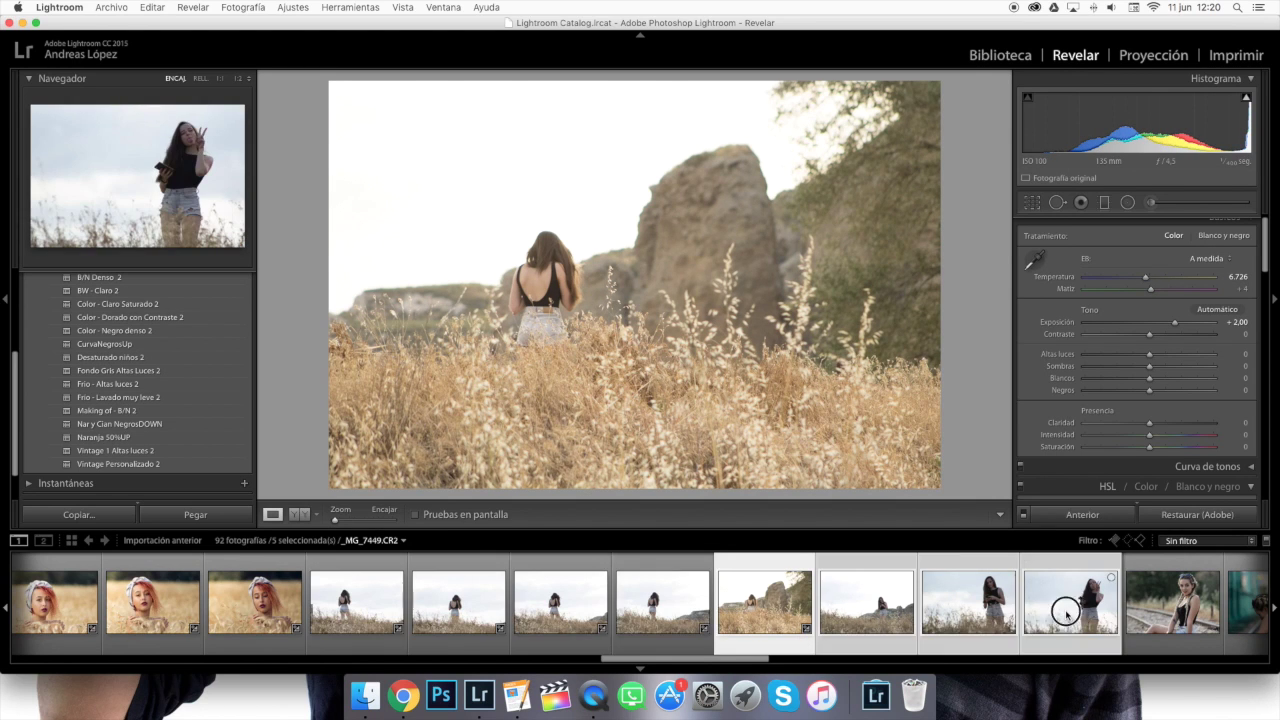
{"action": "left_click", "coordinate": [1082, 514]}
{"action": "key", "text": "Return"}
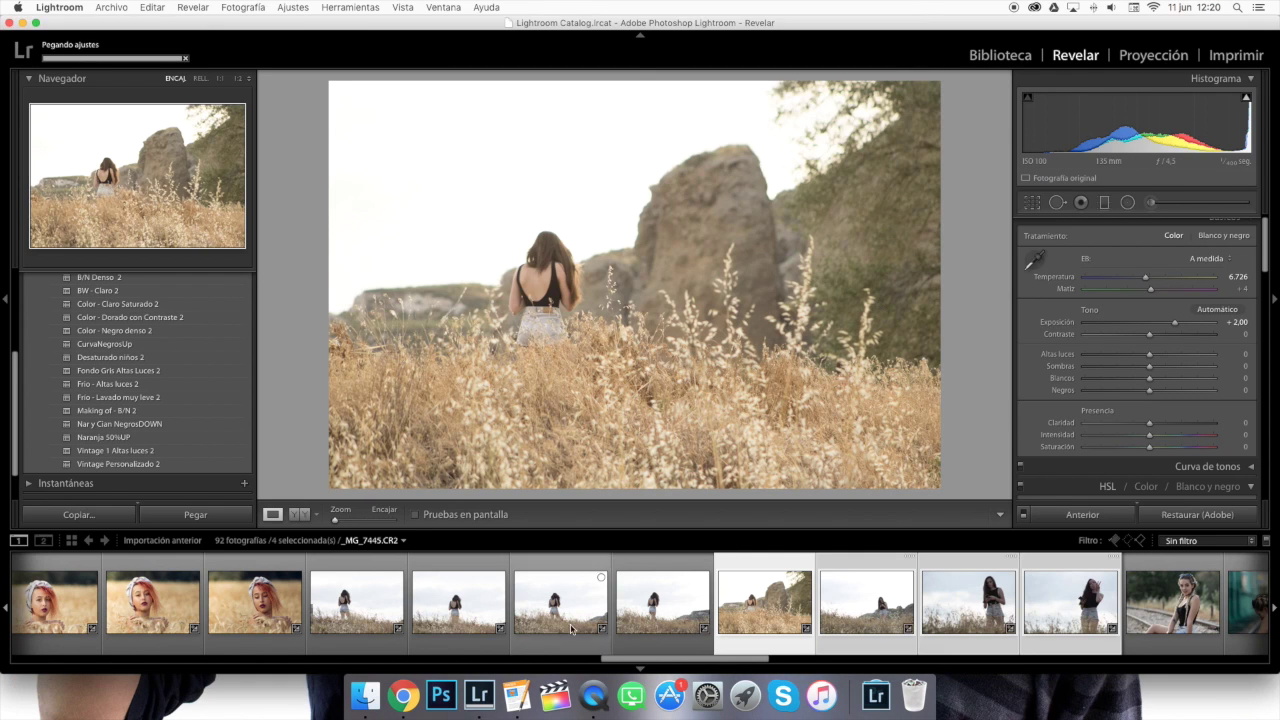
Synchronize the large-rock photo's settings to the four preceding photos of the woman seen from behind
{"action": "left_click", "coordinate": [357, 602], "text": "shift"}
{"action": "left_click", "coordinate": [1082, 514]}
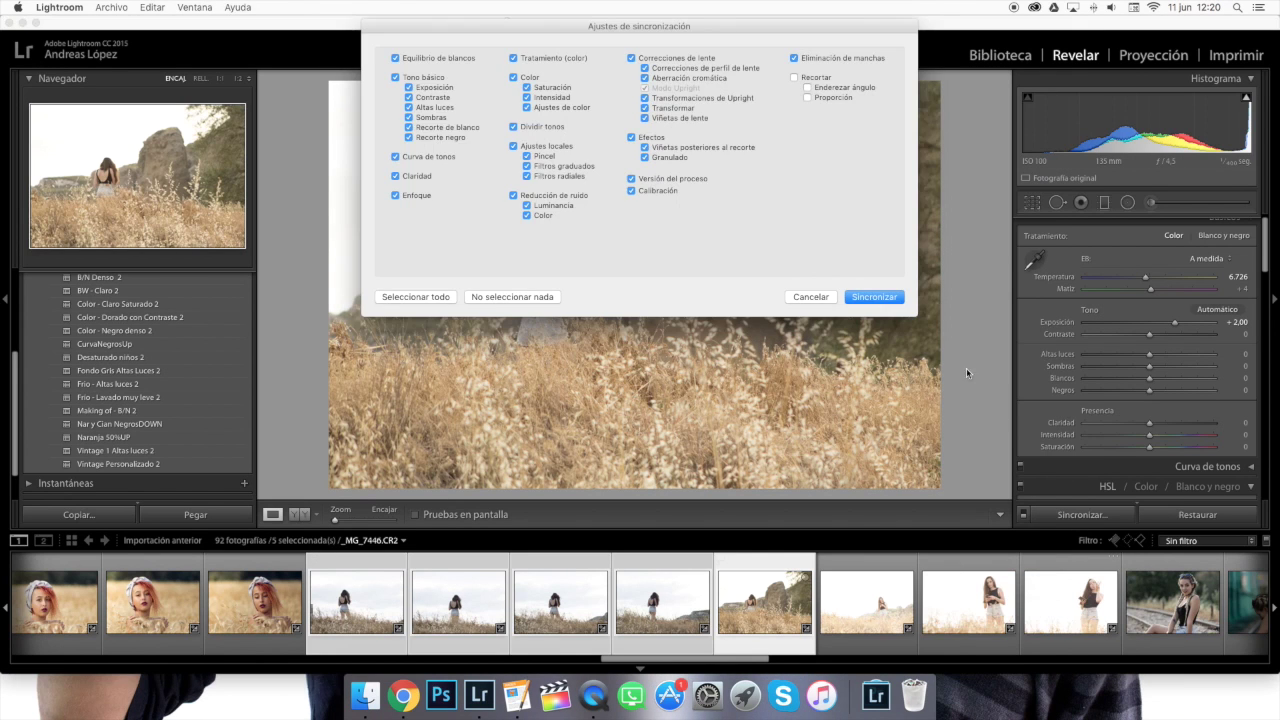
{"action": "left_click", "coordinate": [875, 297]}
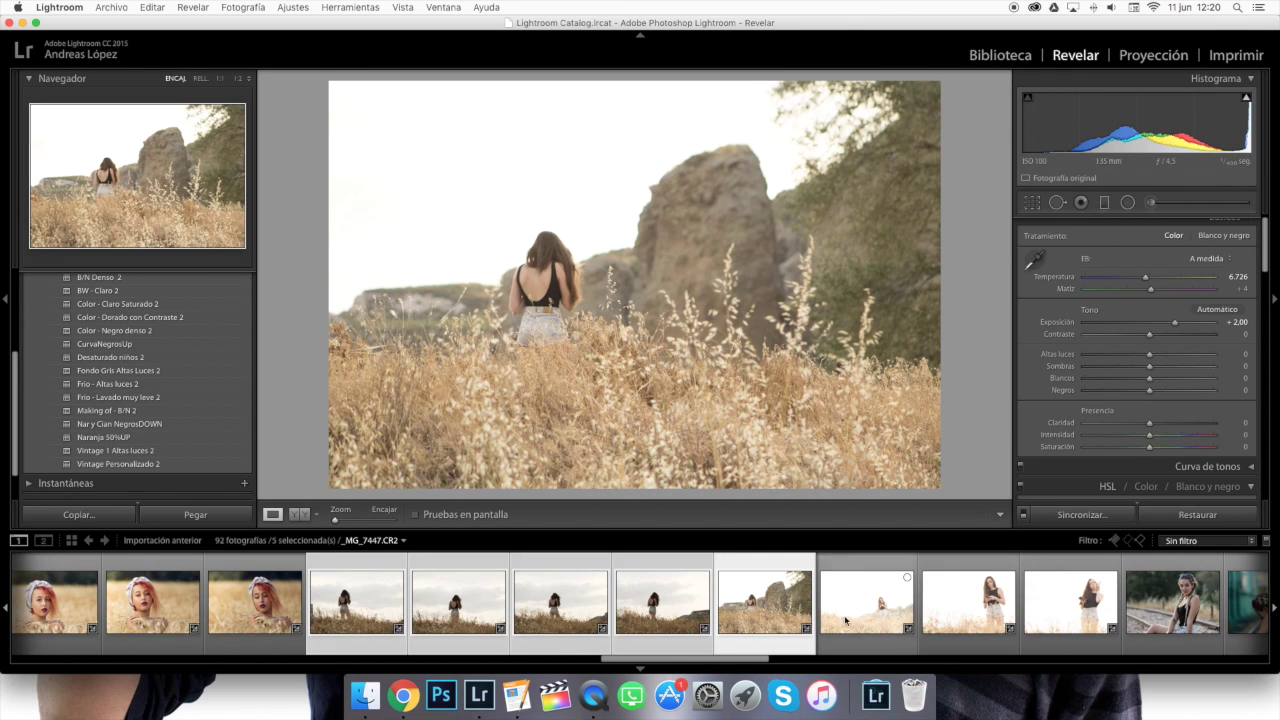
Set exposure to +3.10 on the fourth photo of the woman under clouds and synchronize it to the other three
{"action": "left_click", "coordinate": [660, 602]}
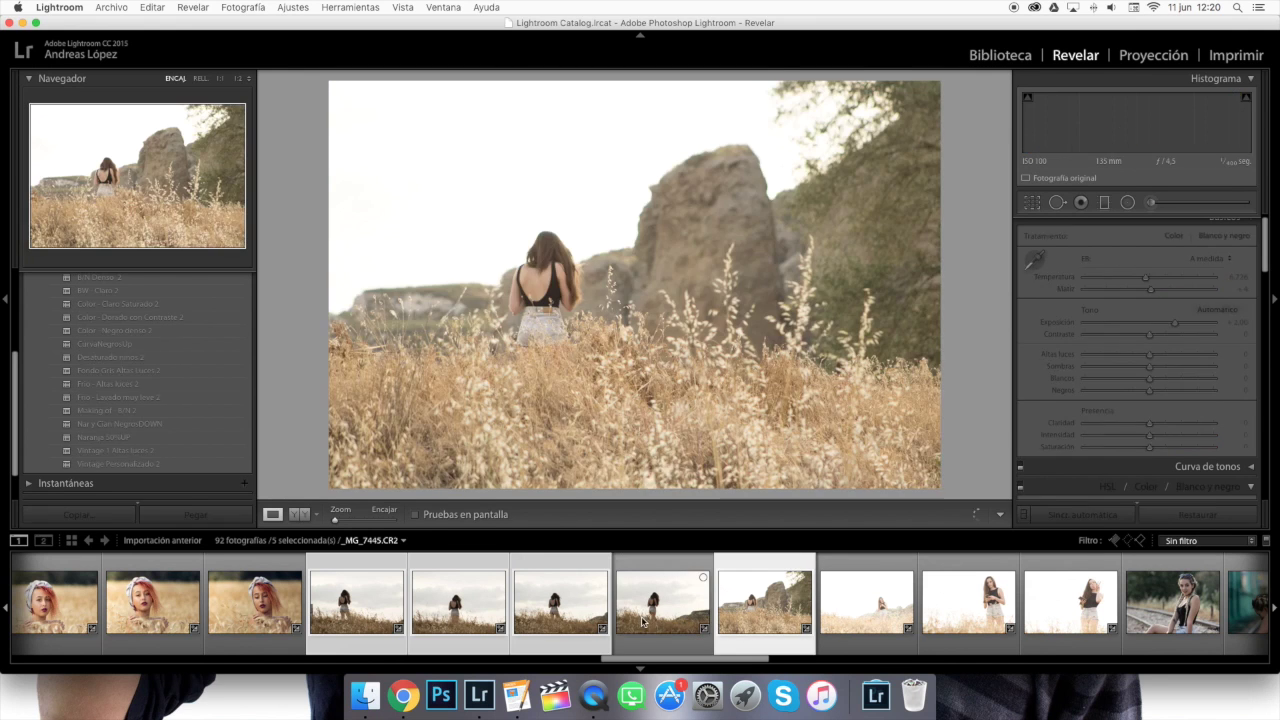
{"action": "left_click", "coordinate": [709, 575], "text": "super"}
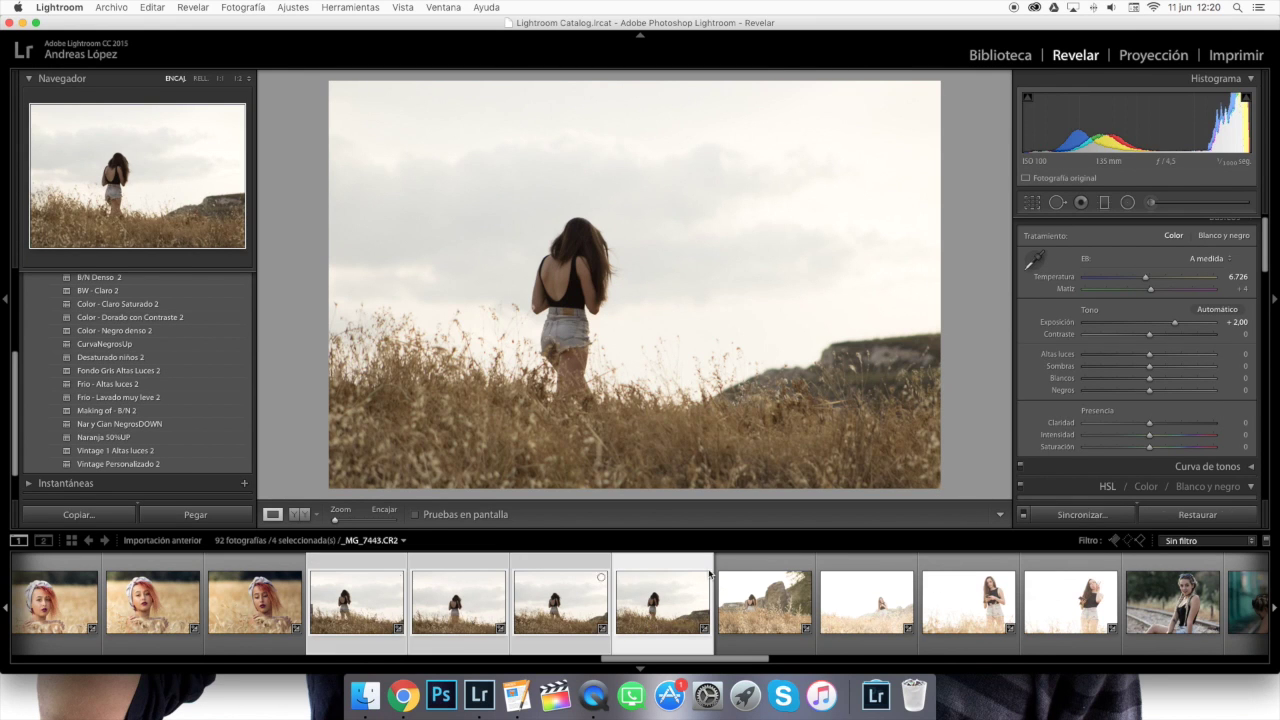
{"action": "left_click_drag", "start_coordinate": [1175, 323], "coordinate": [1192, 325]}
{"action": "left_click", "coordinate": [1082, 514]}
{"action": "left_click", "coordinate": [888, 298]}
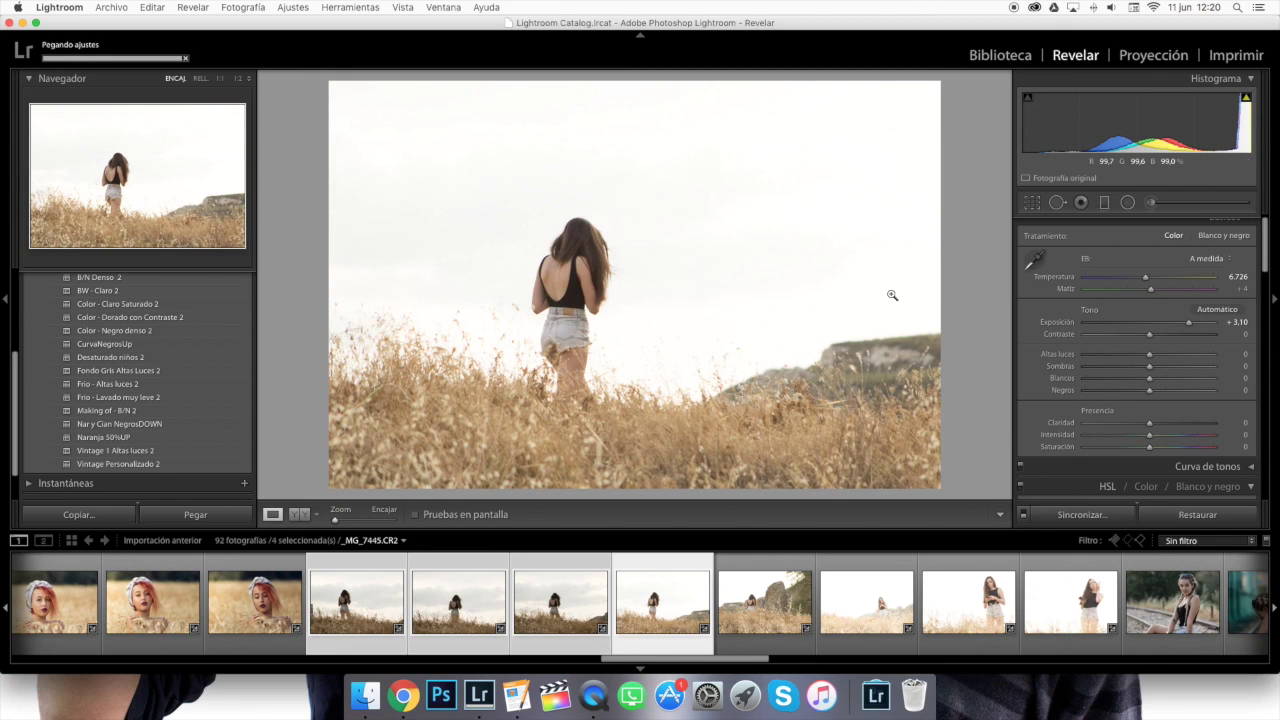
Apply the Color - Negro denso 2 preset to the photo of the braided woman by the railway track and set whites to +23
{"action": "scroll", "coordinate": [886, 622], "scroll_direction": "down", "scroll_amount": 15}
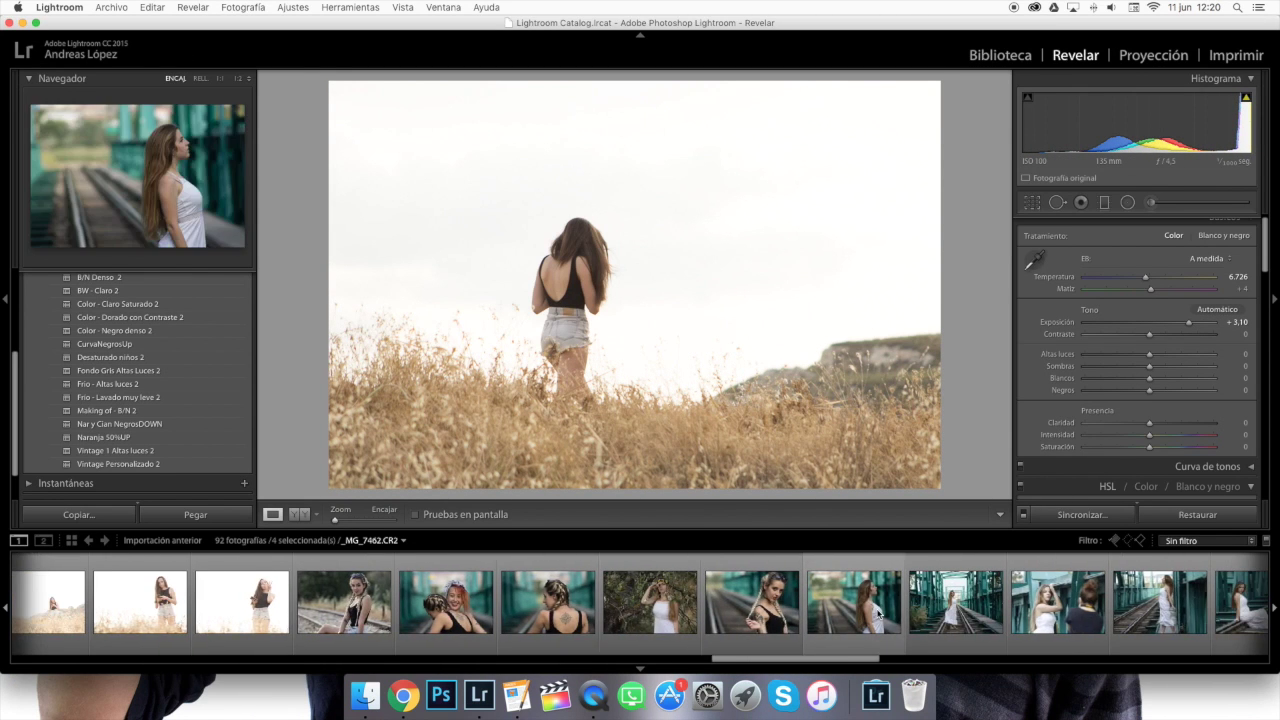
{"action": "left_click", "coordinate": [338, 602]}
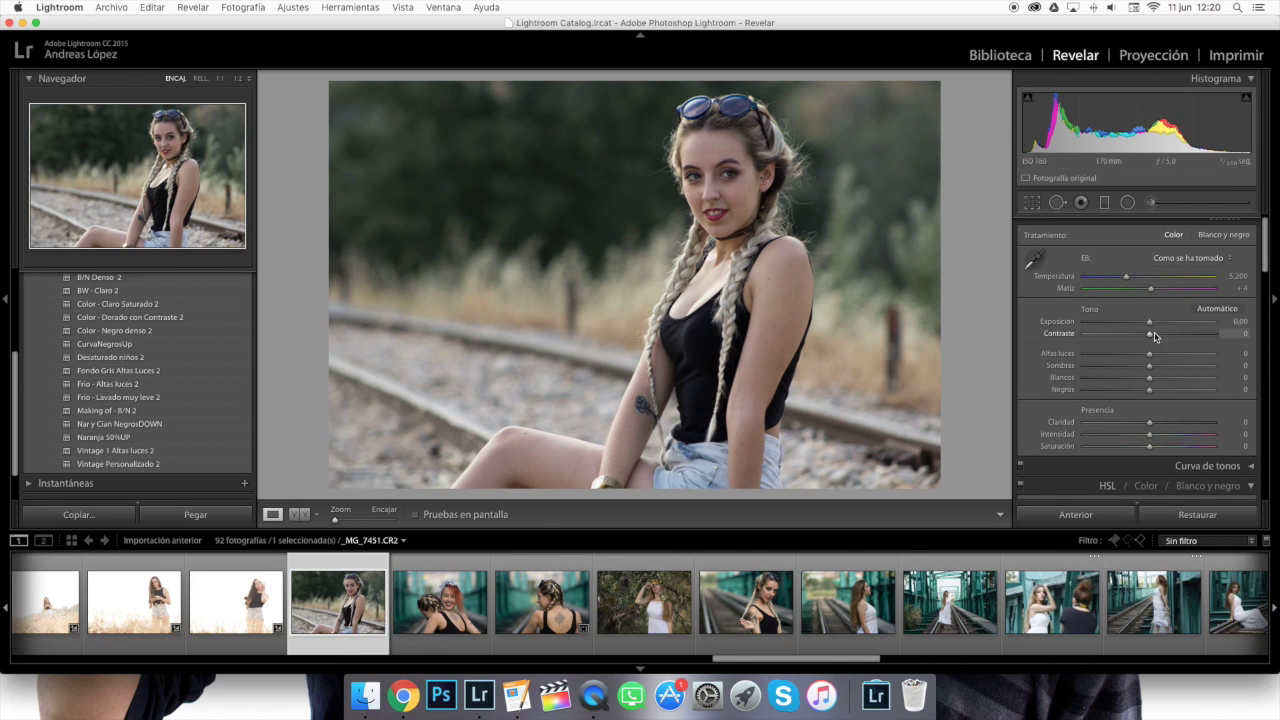
{"action": "left_click_drag", "start_coordinate": [1149, 321], "coordinate": [1160, 322]}
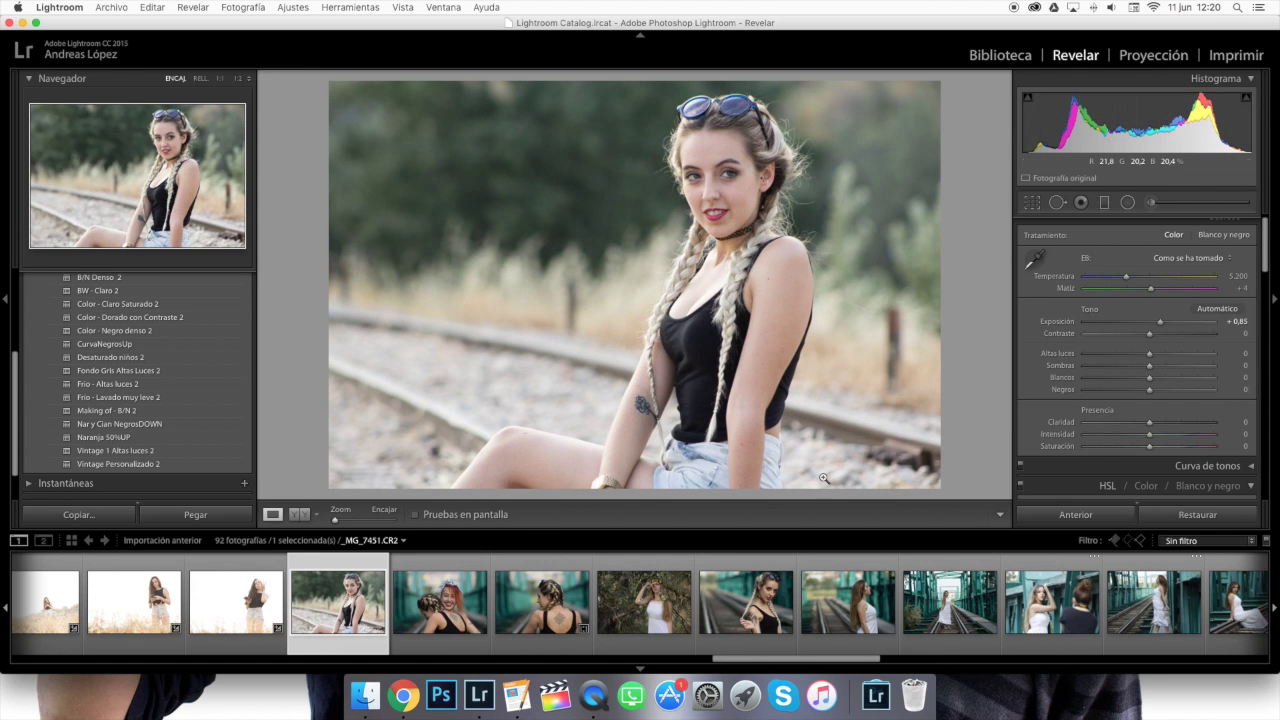
{"action": "left_click", "coordinate": [138, 331]}
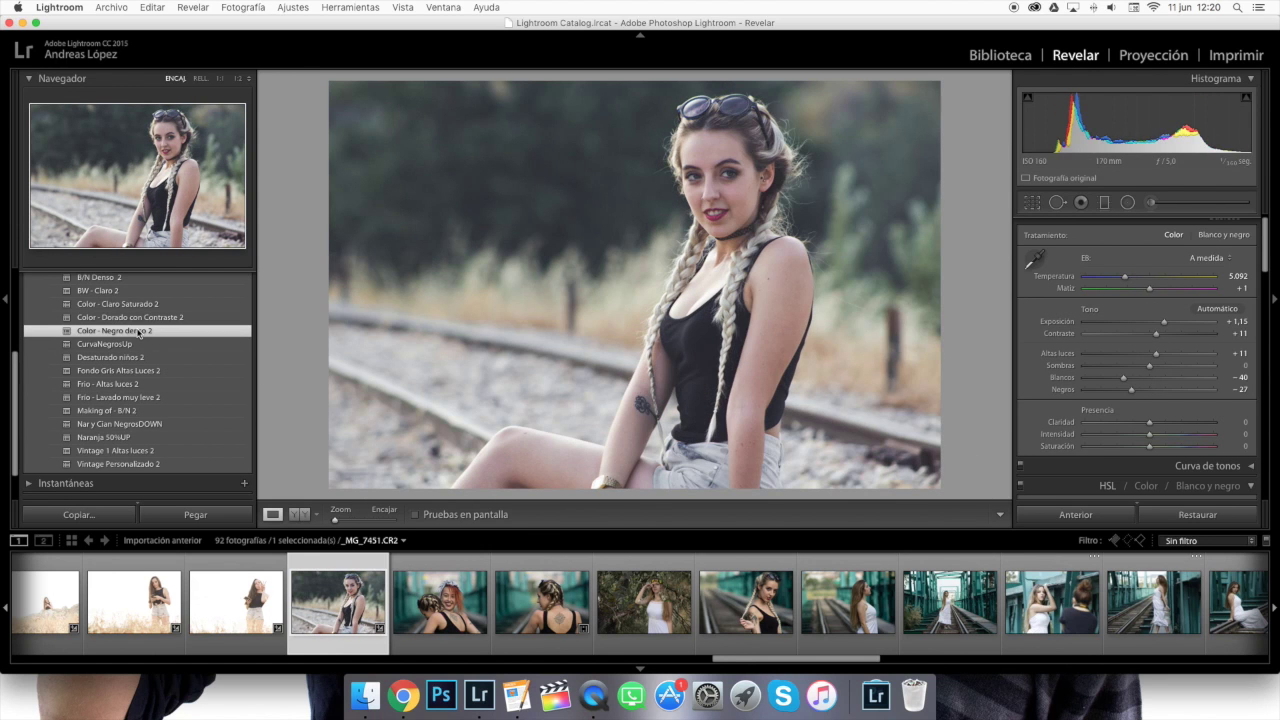
{"action": "left_click_drag", "start_coordinate": [1124, 377], "coordinate": [1165, 380]}
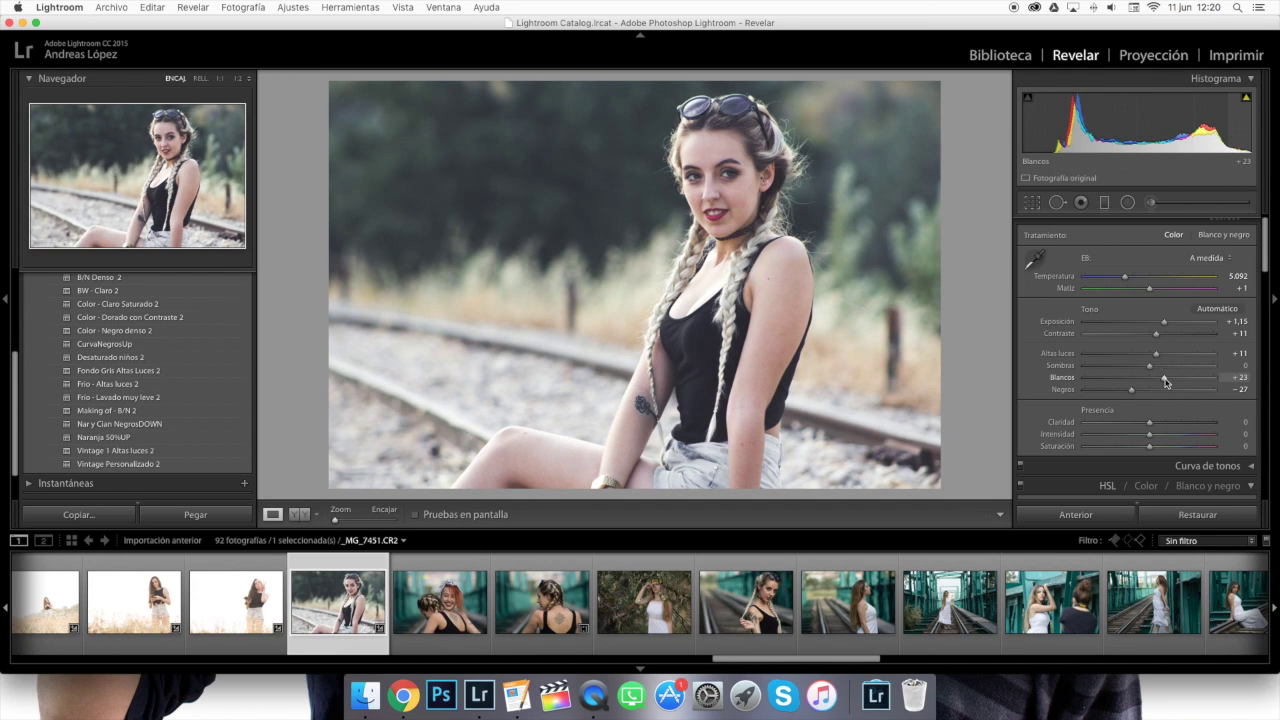
Paint the braided woman's eyes with an adjustment brush of size 5, using clarity 76 and saturation 32
{"action": "key", "text": "z"}
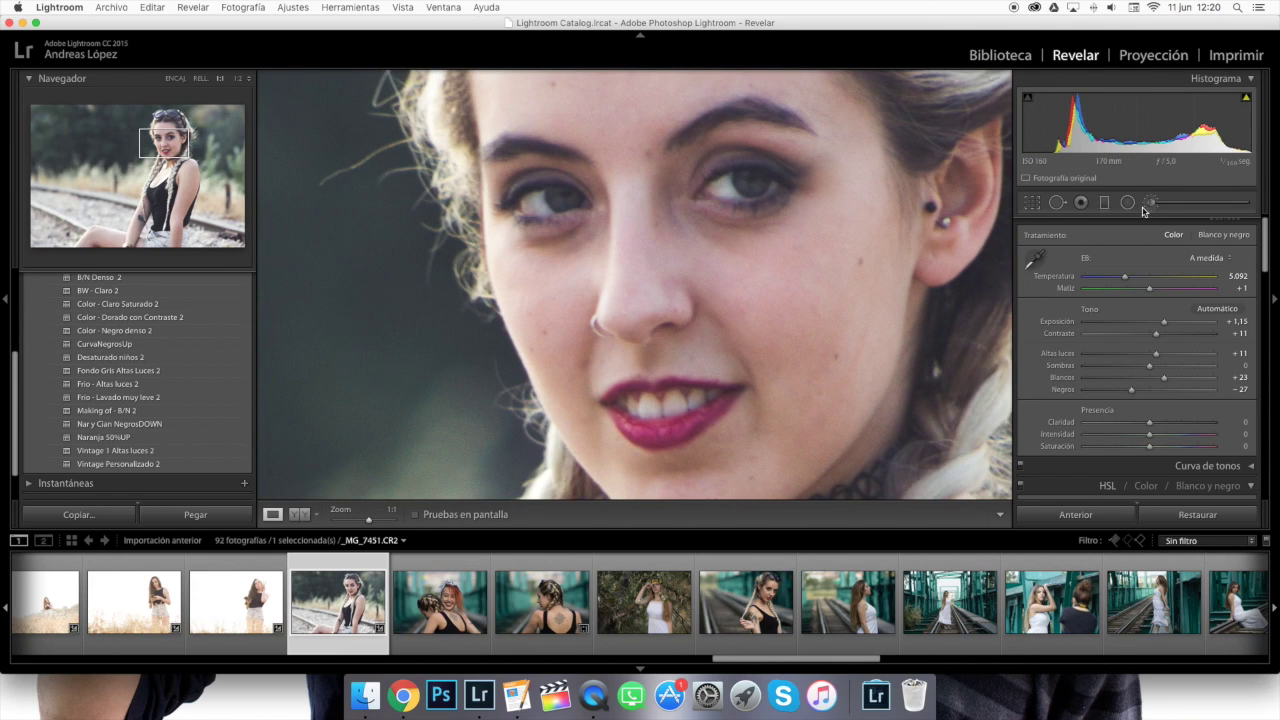
{"action": "left_click", "coordinate": [1148, 203]}
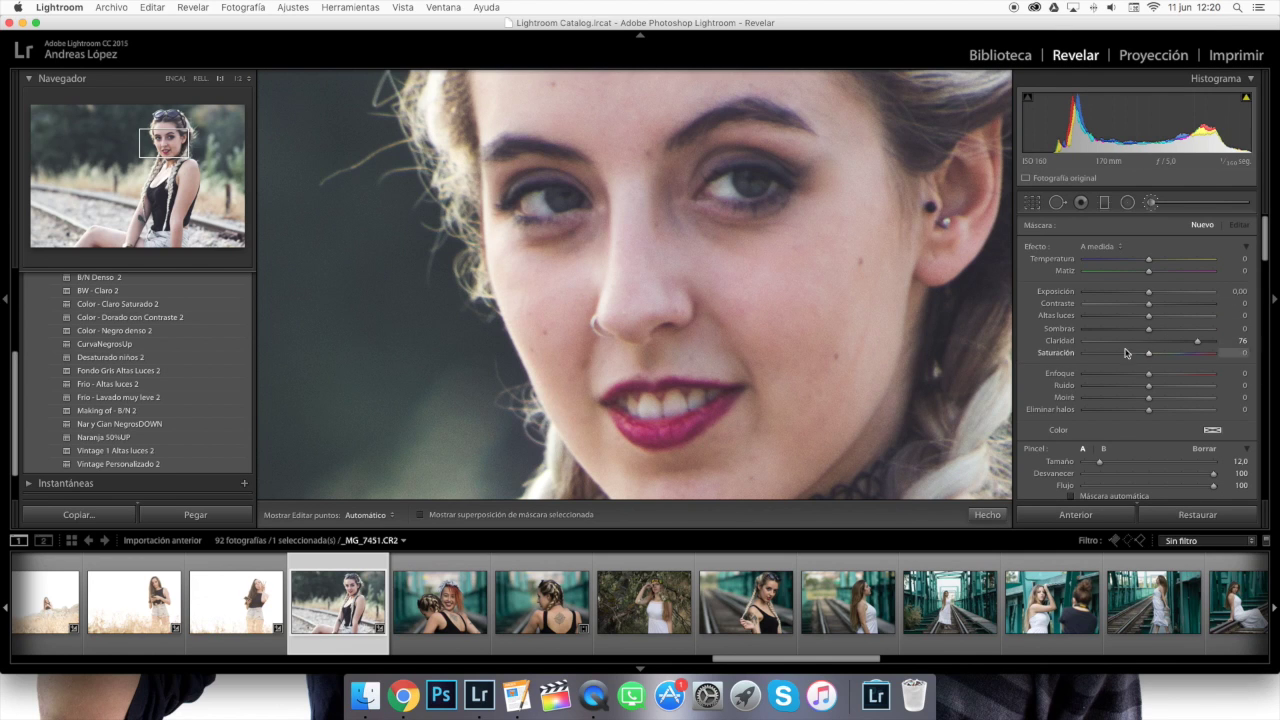
{"action": "left_click_drag", "start_coordinate": [1164, 354], "coordinate": [1170, 353]}
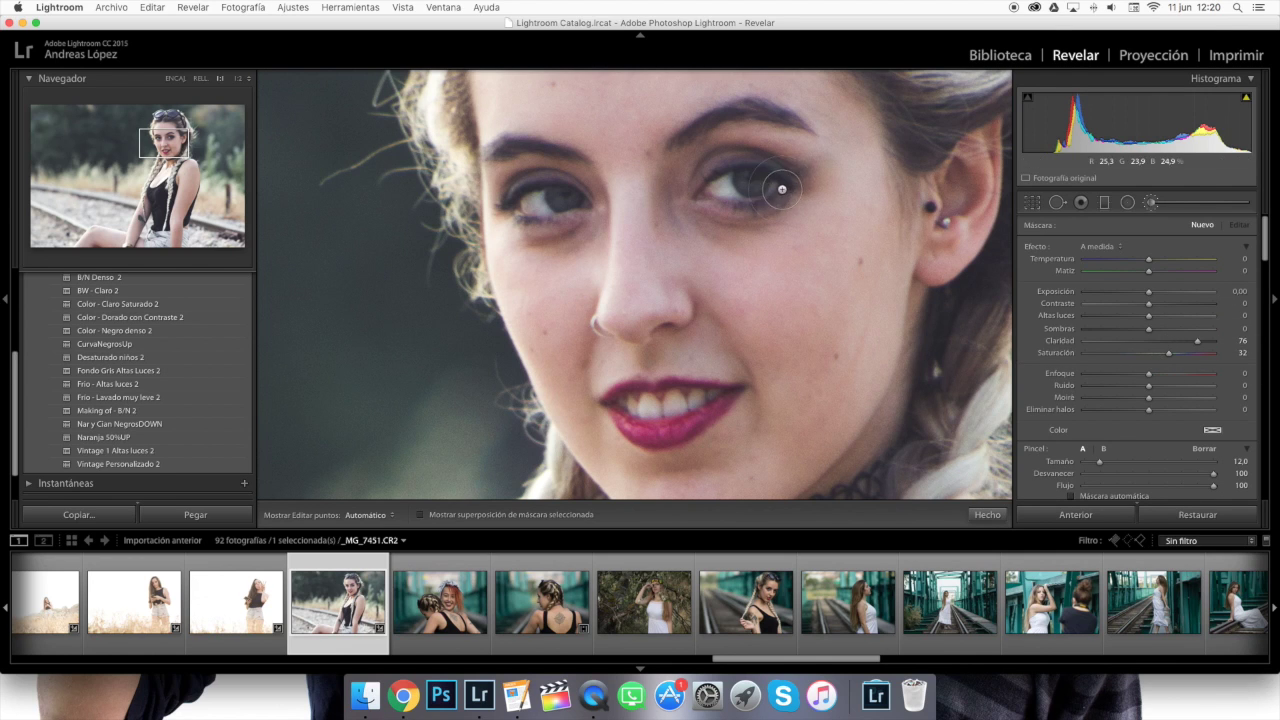
{"action": "left_click_drag", "start_coordinate": [1091, 463], "coordinate": [1089, 463]}
{"action": "key", "text": "h"}
{"action": "key", "text": "h"}
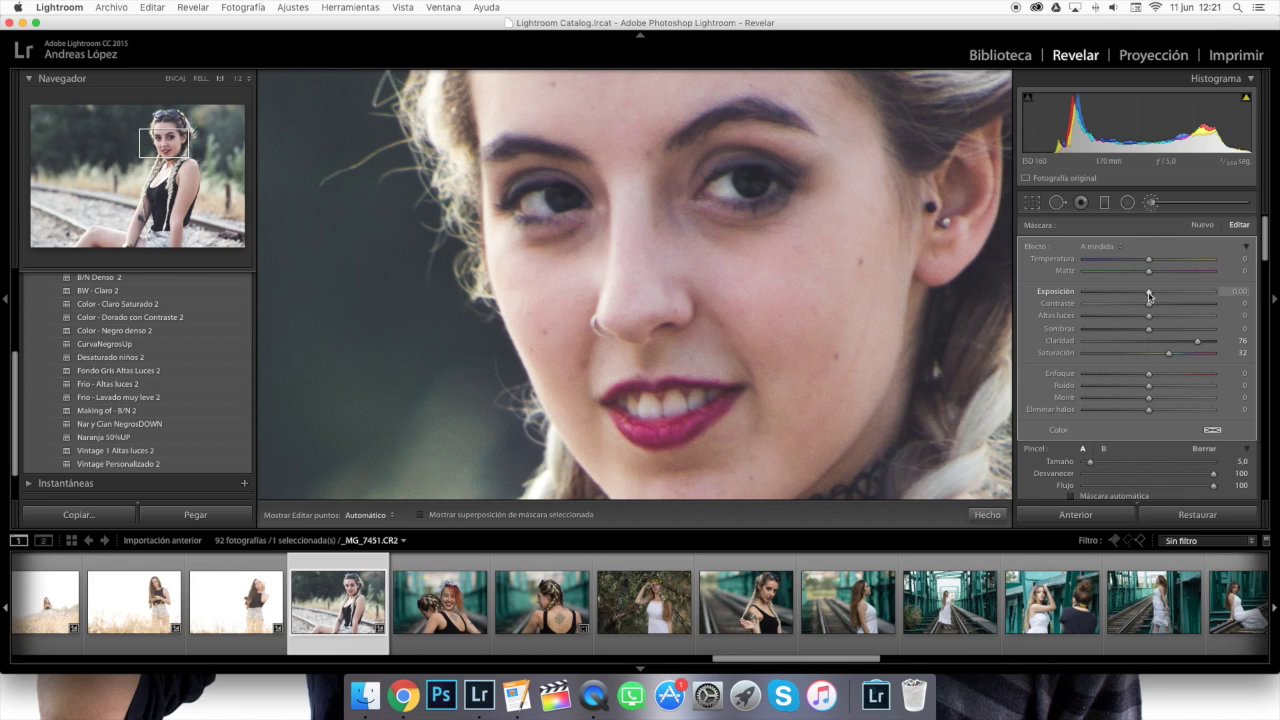
Set the eye brush adjustment's exposure to 1.93, finish the brush edit and return to the full photo
{"action": "left_click_drag", "start_coordinate": [1158, 293], "coordinate": [1182, 294]}
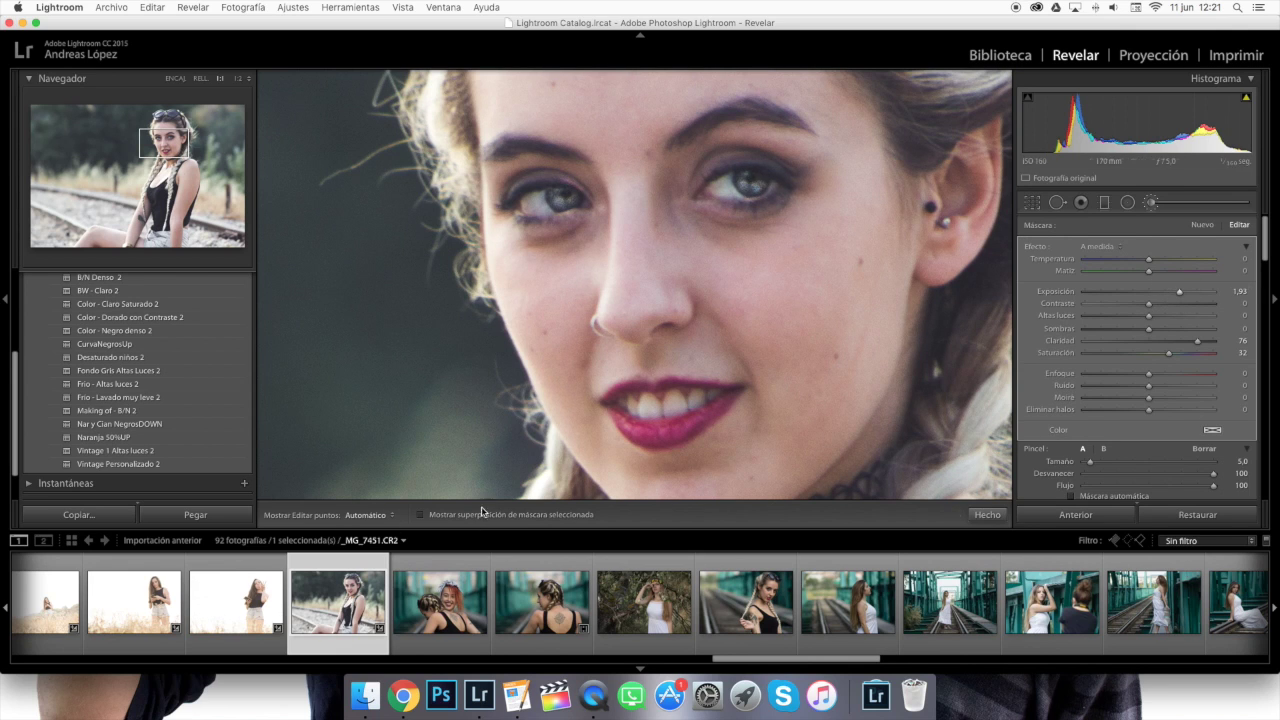
{"action": "key", "text": "h"}
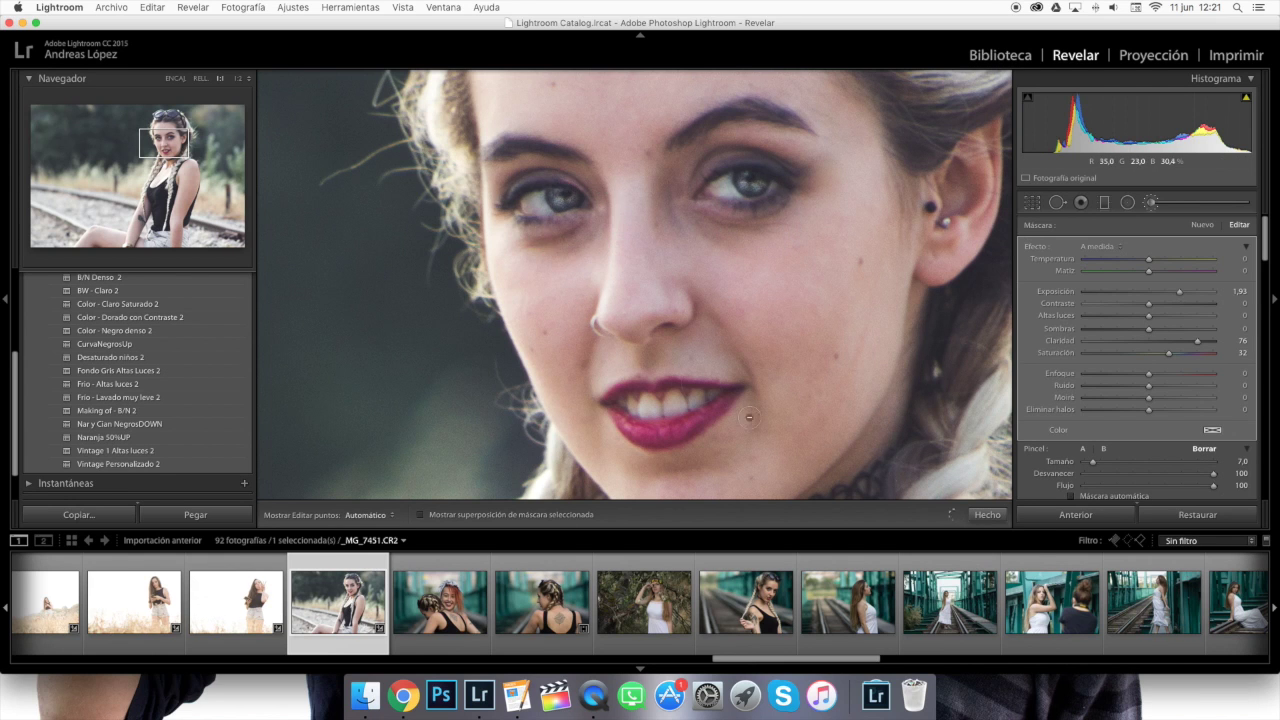
{"action": "left_click", "coordinate": [987, 514]}
{"action": "left_click", "coordinate": [795, 303]}
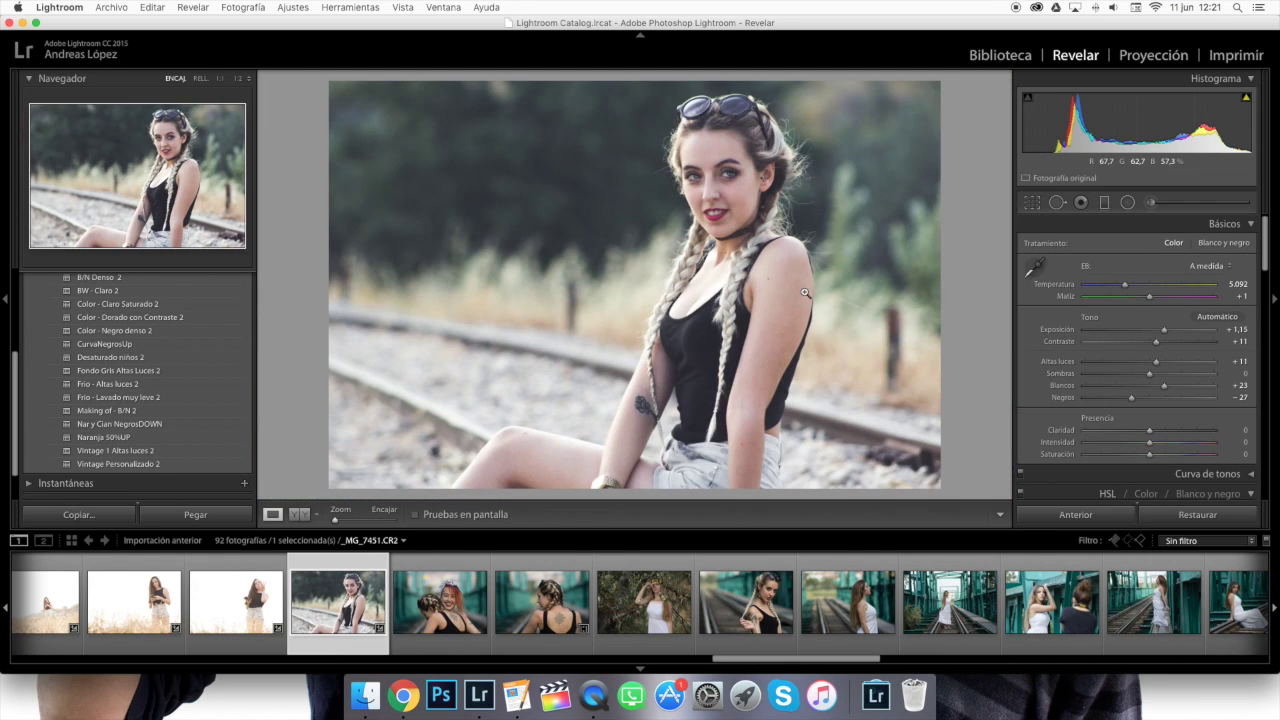
Apply the Color - Negro denso 2 preset to the photo of the two embracing women and synchronize it to the next nine photos
{"action": "left_click", "coordinate": [440, 602]}
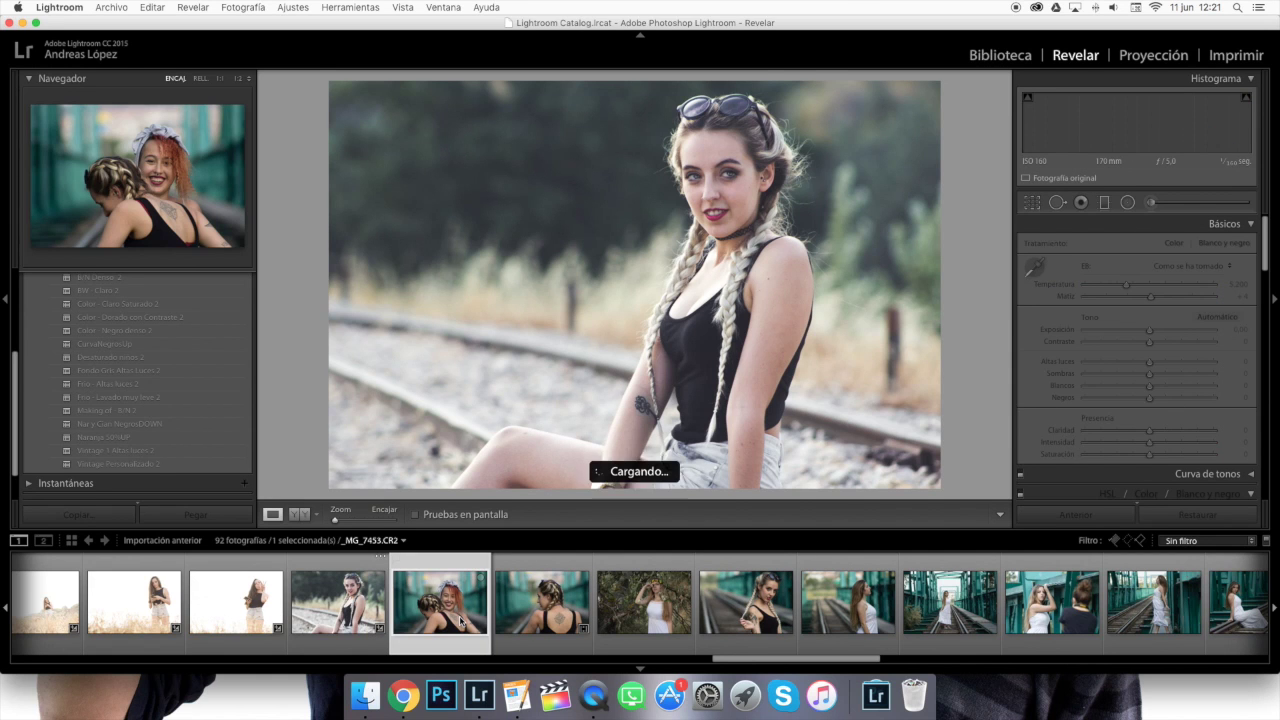
{"action": "left_click", "coordinate": [141, 334]}
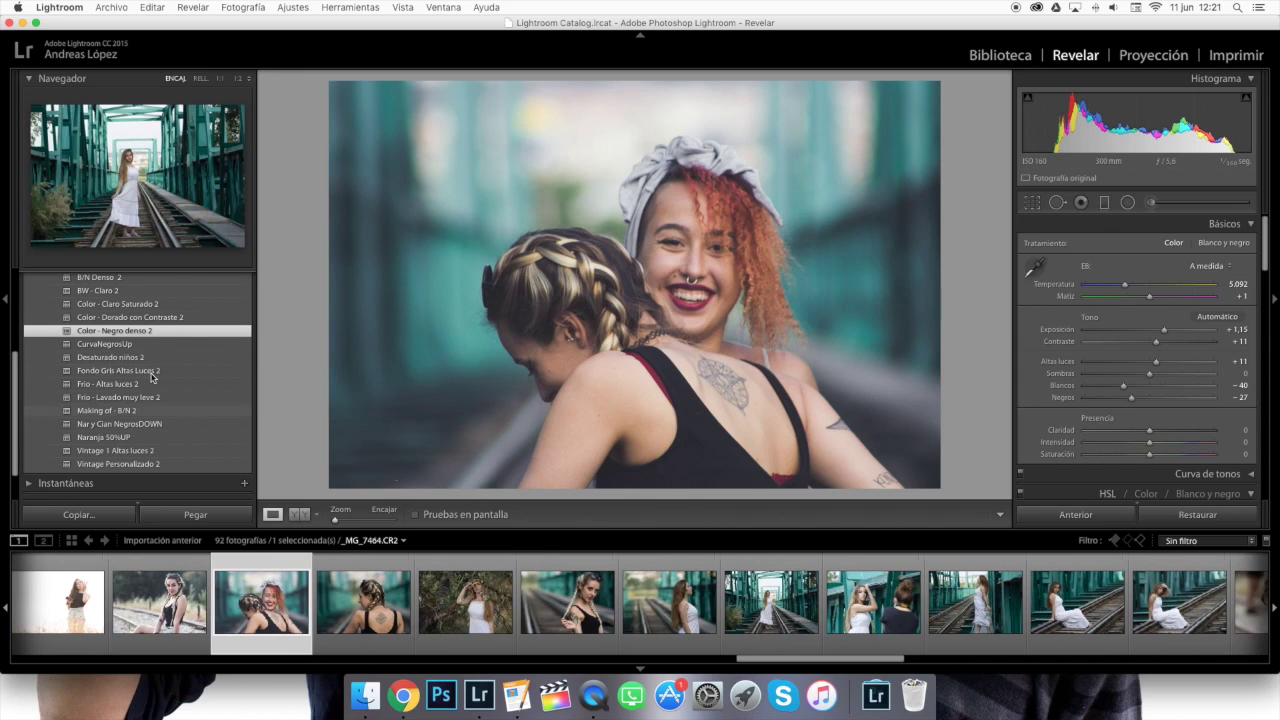
{"action": "scroll", "coordinate": [760, 610], "scroll_direction": "down", "scroll_amount": 3}
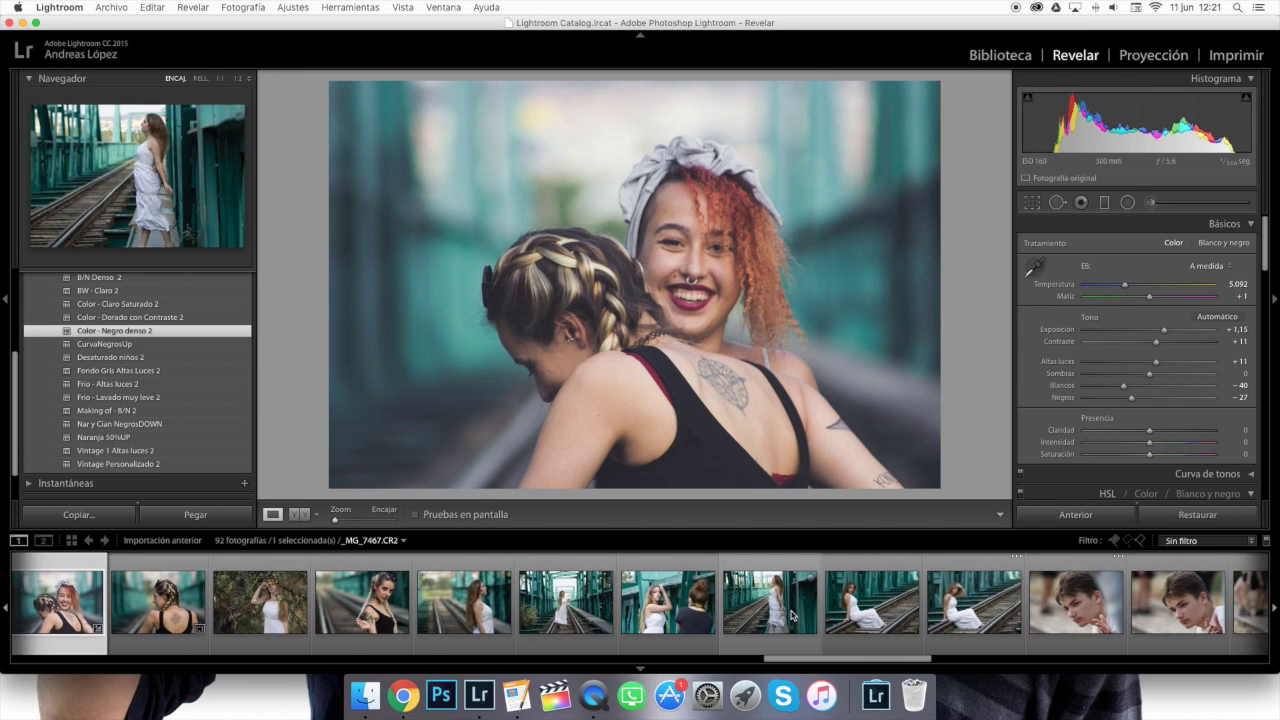
{"action": "left_click", "coordinate": [977, 618], "text": "shift"}
{"action": "left_click", "coordinate": [1080, 514]}
{"action": "left_click", "coordinate": [874, 297]}
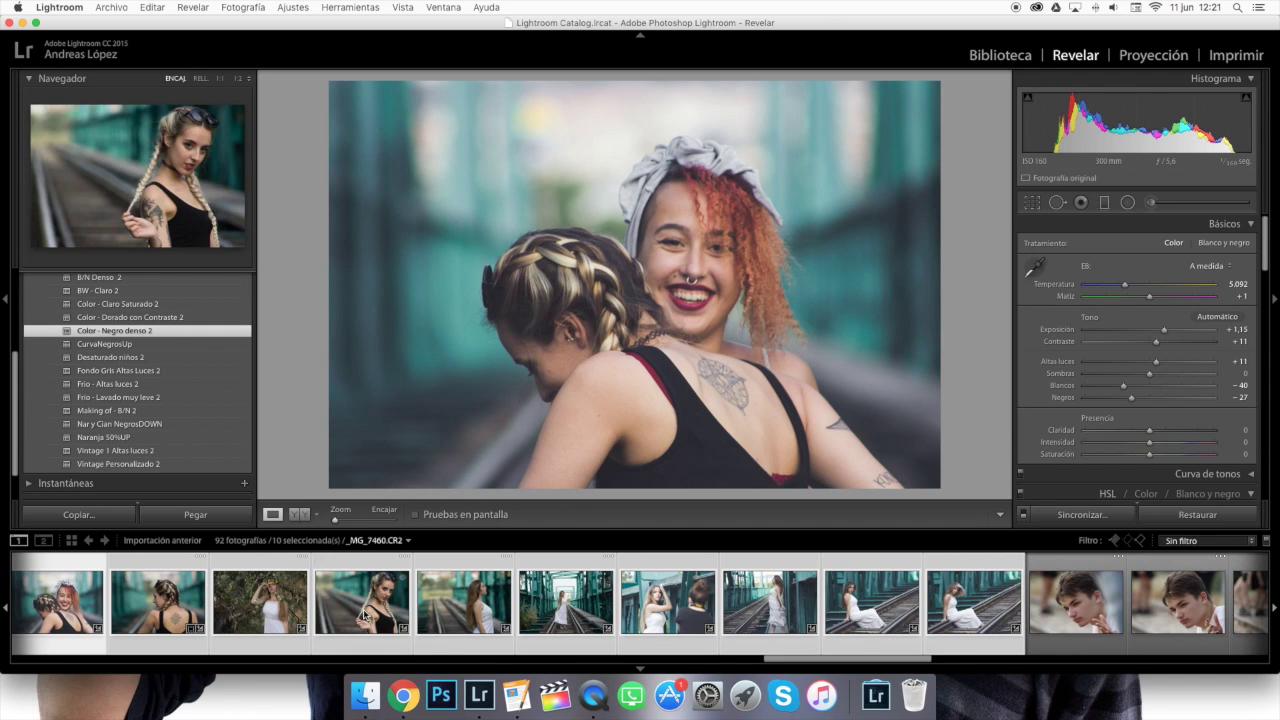
{"action": "left_click", "coordinate": [246, 621]}
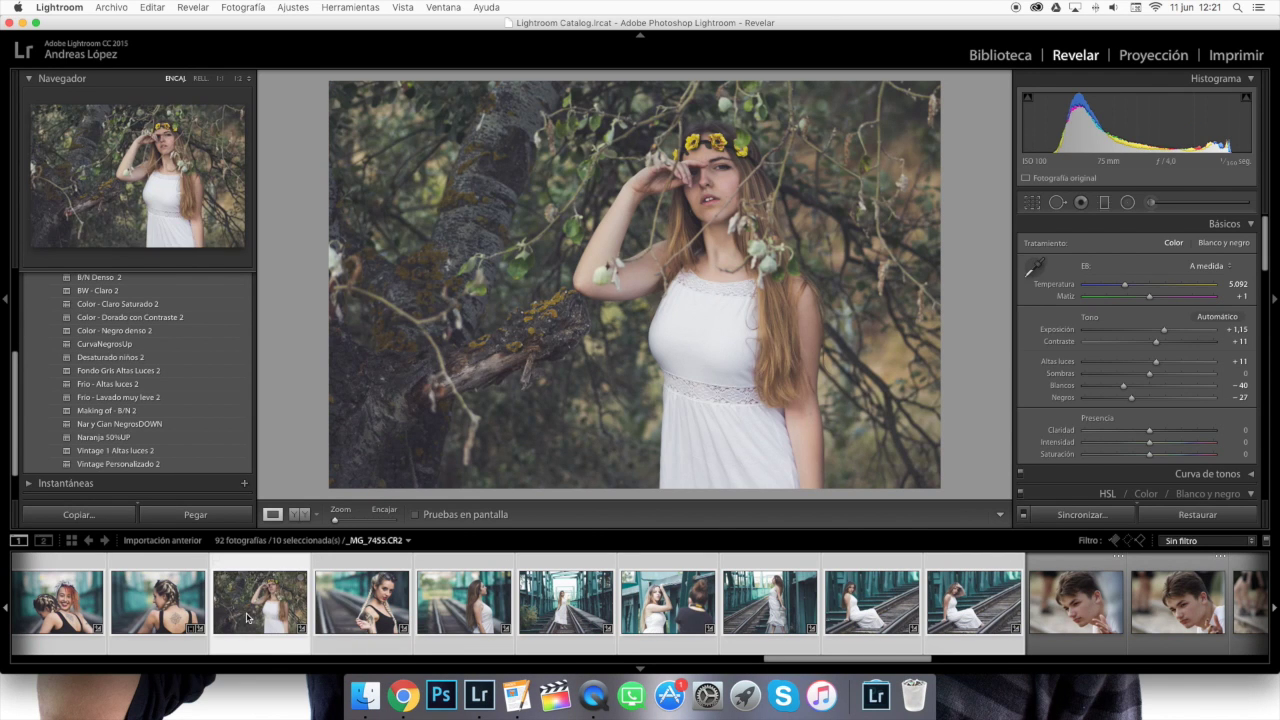
Apply the Color - Negro denso 2 preset to the next unedited photo of the woman sitting on the tracks and synchronize it to its neighbour
{"action": "scroll", "coordinate": [816, 596], "scroll_direction": "down", "scroll_amount": 4}
{"action": "scroll", "coordinate": [816, 596], "scroll_direction": "down", "scroll_amount": 3}
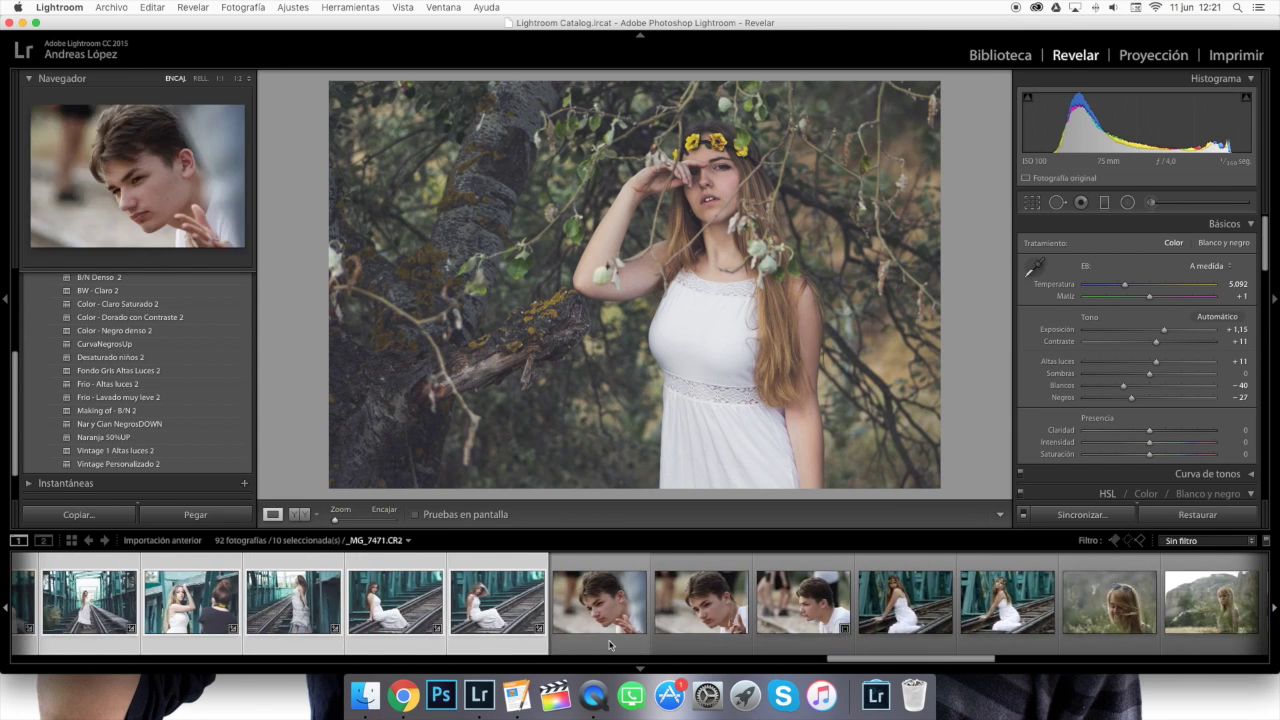
{"action": "scroll", "coordinate": [487, 607], "scroll_direction": "down", "scroll_amount": 2}
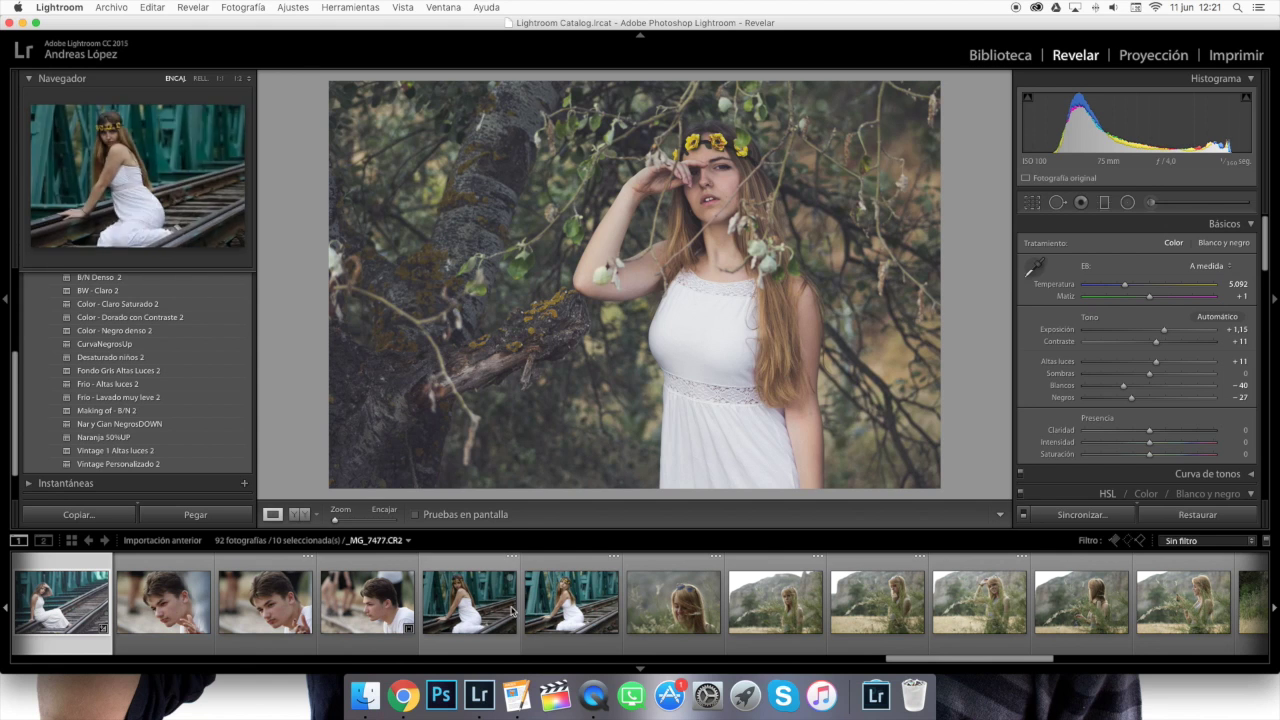
{"action": "left_click", "coordinate": [484, 604]}
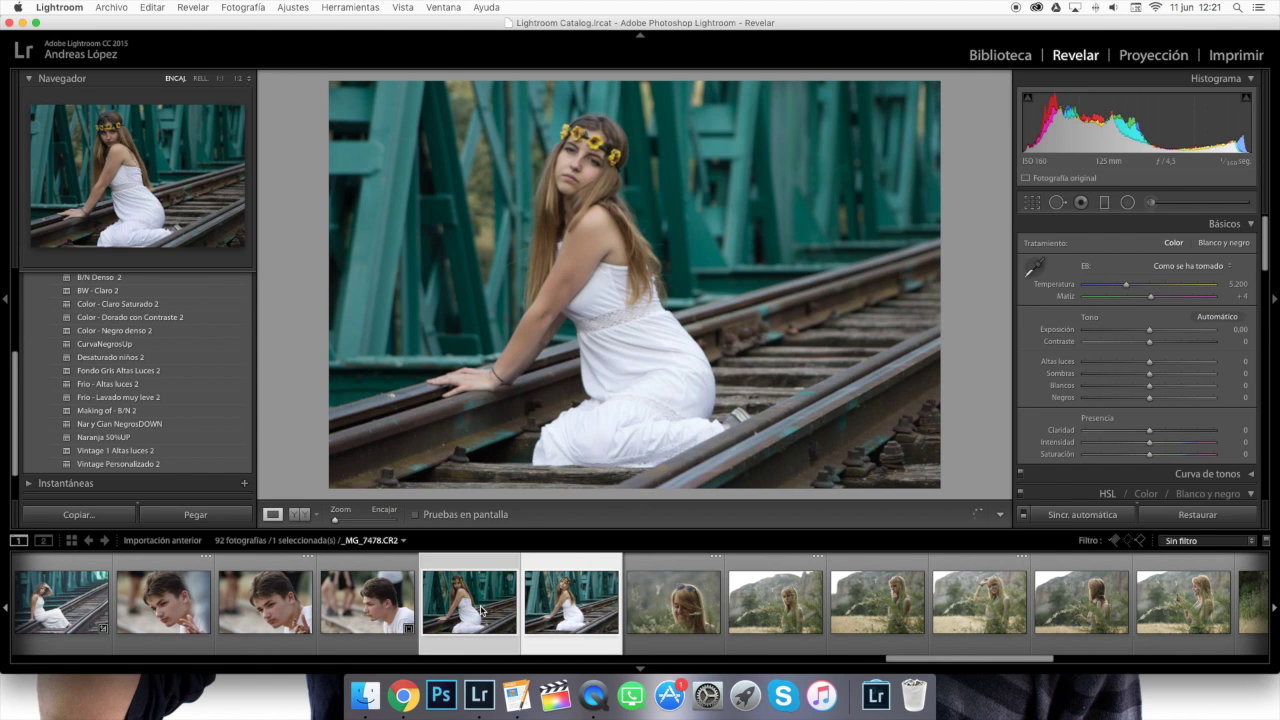
{"action": "left_click", "coordinate": [480, 608], "text": "super"}
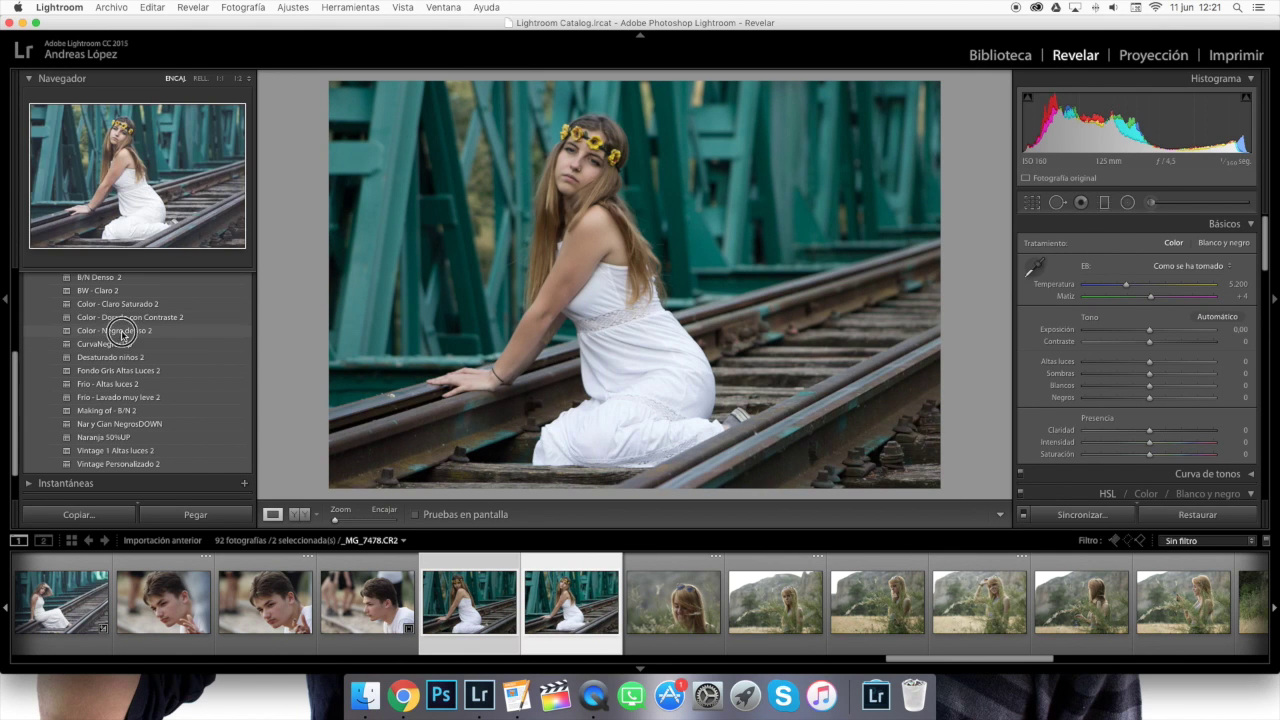
{"action": "left_click", "coordinate": [112, 330]}
{"action": "left_click", "coordinate": [1075, 505]}
{"action": "left_click", "coordinate": [868, 296]}
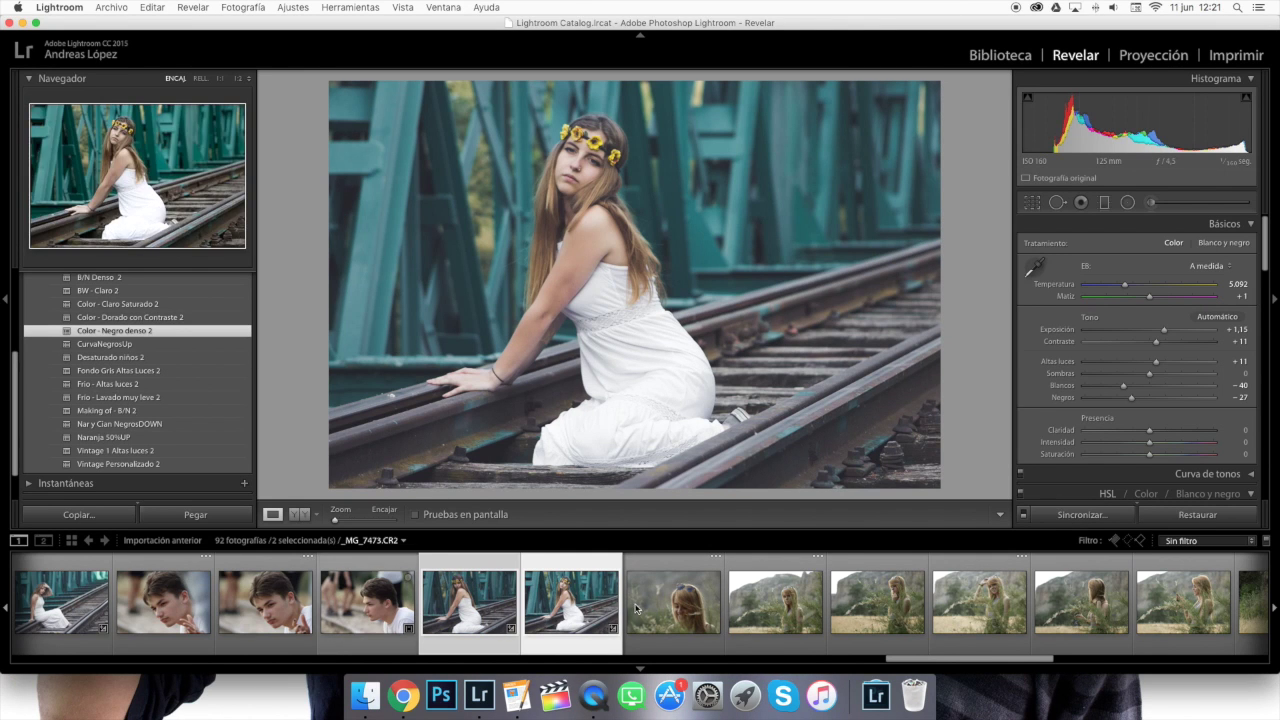
Set exposure to +0.75 and temperature to about 5.910 on the close-up of the smiling blonde woman with sunglasses on her head
{"action": "scroll", "coordinate": [729, 594], "scroll_direction": "right", "scroll_amount": 4}
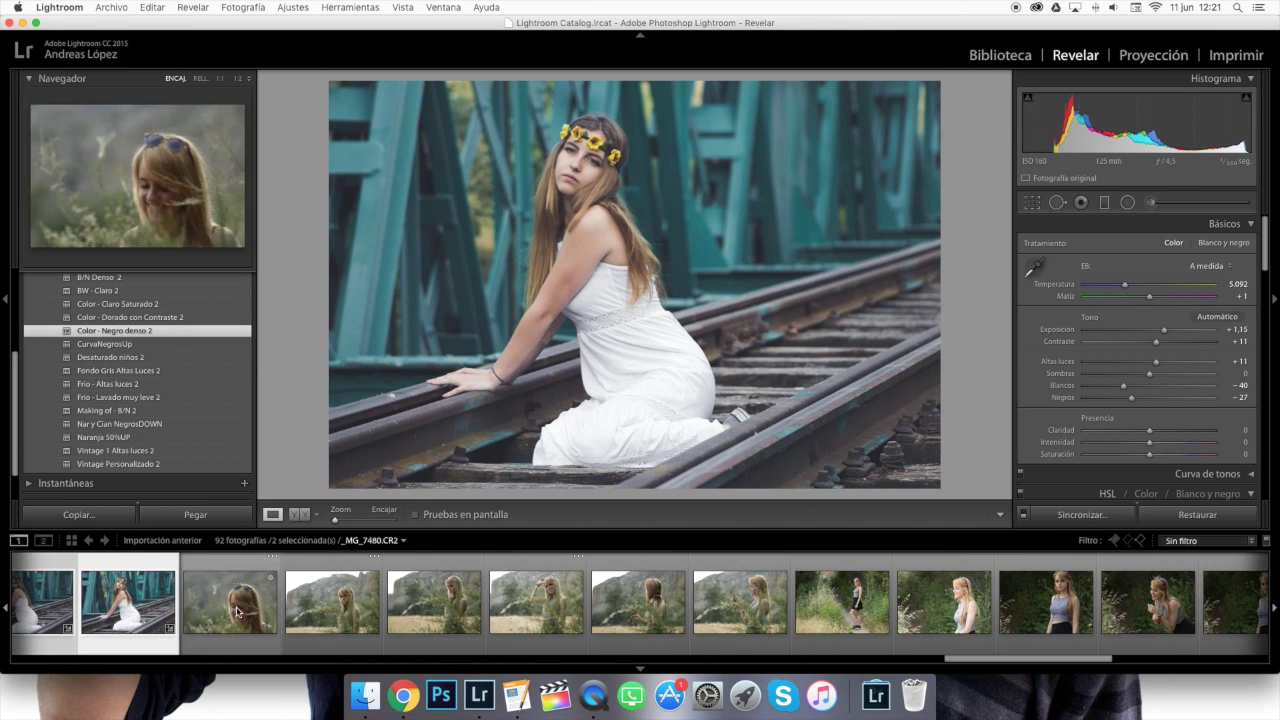
{"action": "left_click", "coordinate": [250, 602]}
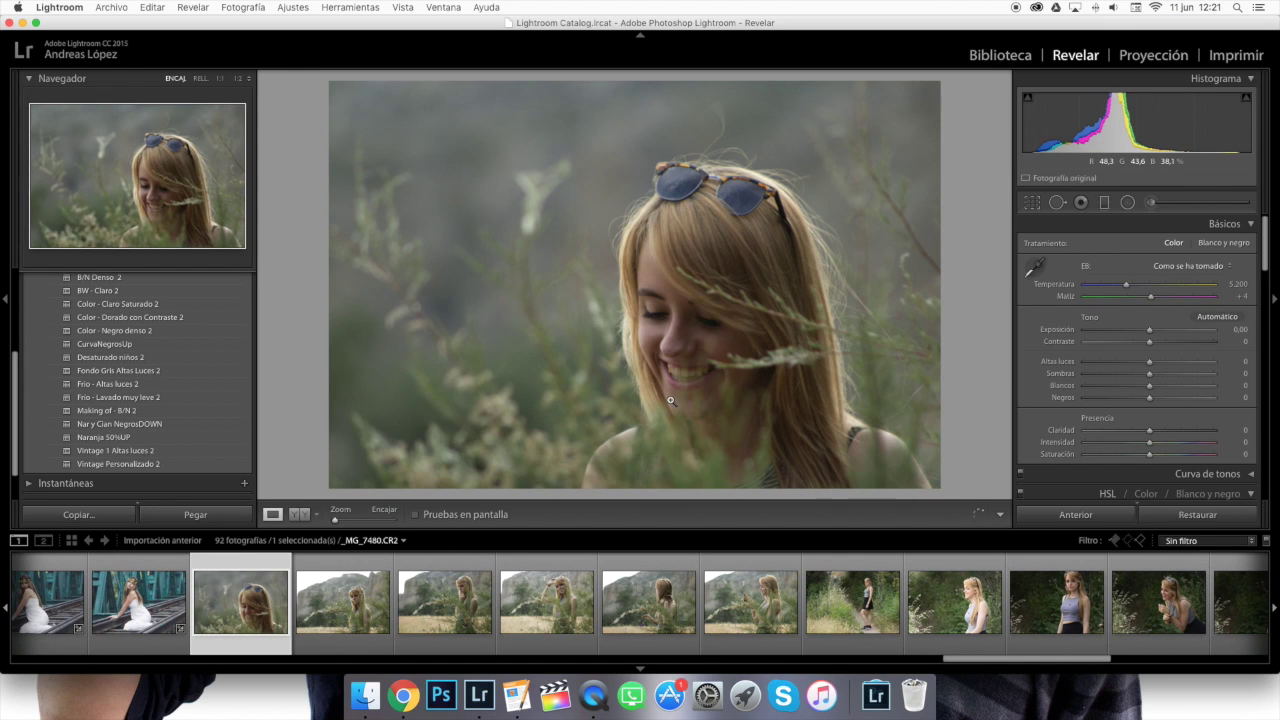
{"action": "left_click_drag", "start_coordinate": [1149, 329], "coordinate": [1159, 329]}
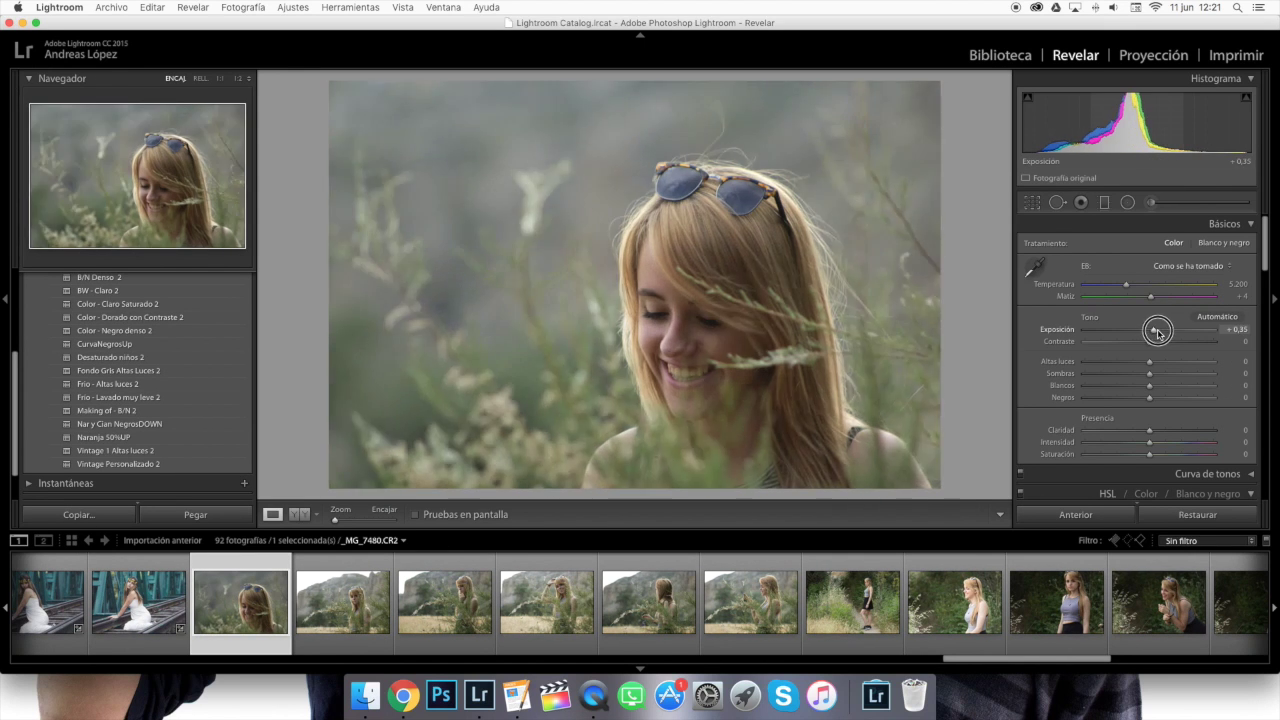
{"action": "left_click_drag", "start_coordinate": [1127, 286], "coordinate": [1139, 286]}
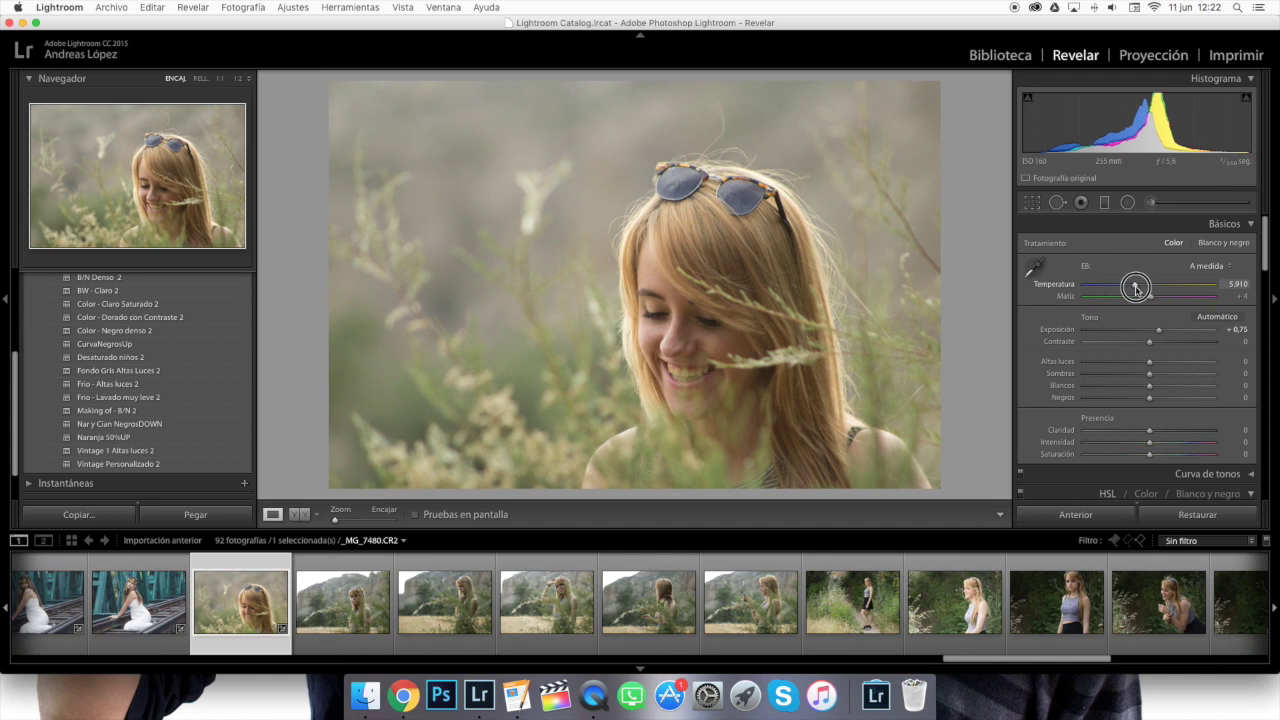
Add a graduated filter over the upper part of the close-up with exposure 1,19 and temperature 22, and extend its gradient downward
{"action": "left_click", "coordinate": [1104, 202]}
{"action": "left_click_drag", "start_coordinate": [715, 114], "coordinate": [698, 341]}
{"action": "double_click", "coordinate": [1062, 341]}
{"action": "double_click", "coordinate": [1064, 353]}
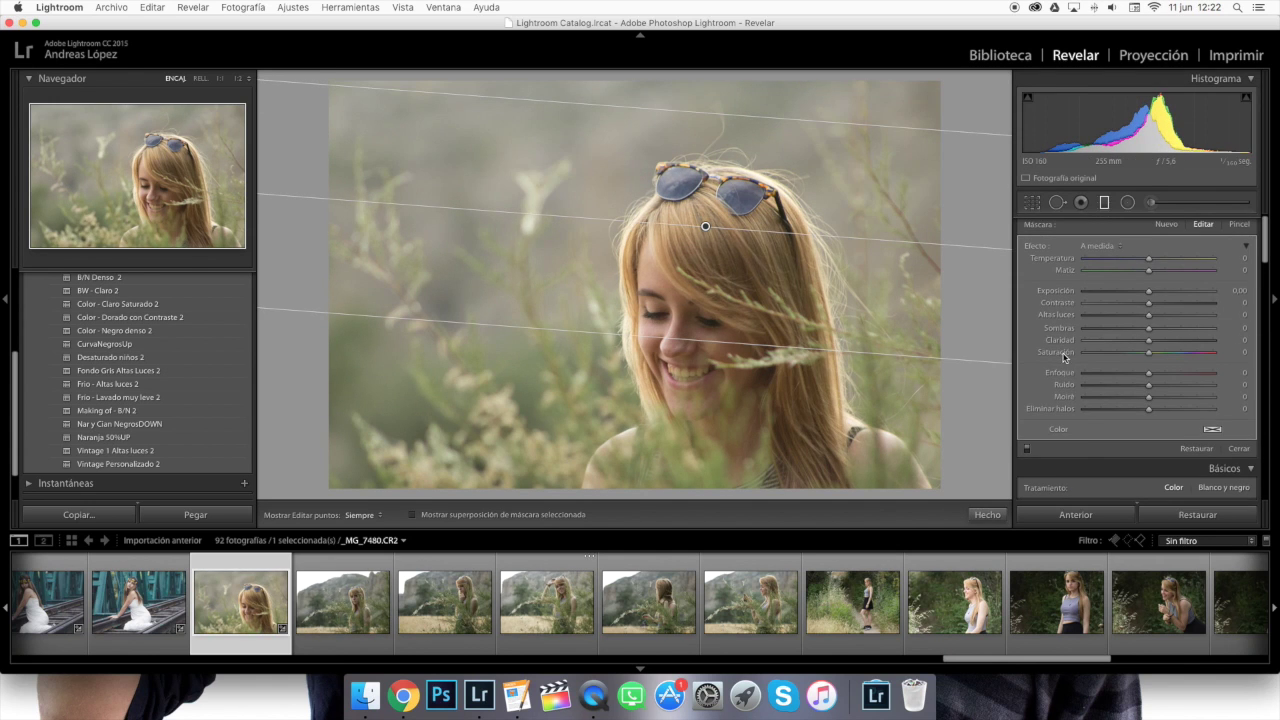
{"action": "mouse_move", "coordinate": [1157, 292]}
{"action": "left_mouse_down"}
{"action": "mouse_move", "coordinate": [1172, 291]}
{"action": "mouse_move", "coordinate": [1163, 258]}
{"action": "mouse_move", "coordinate": [1162, 292]}
{"action": "left_mouse_up"}
{"action": "left_click_drag", "start_coordinate": [665, 340], "coordinate": [664, 411]}
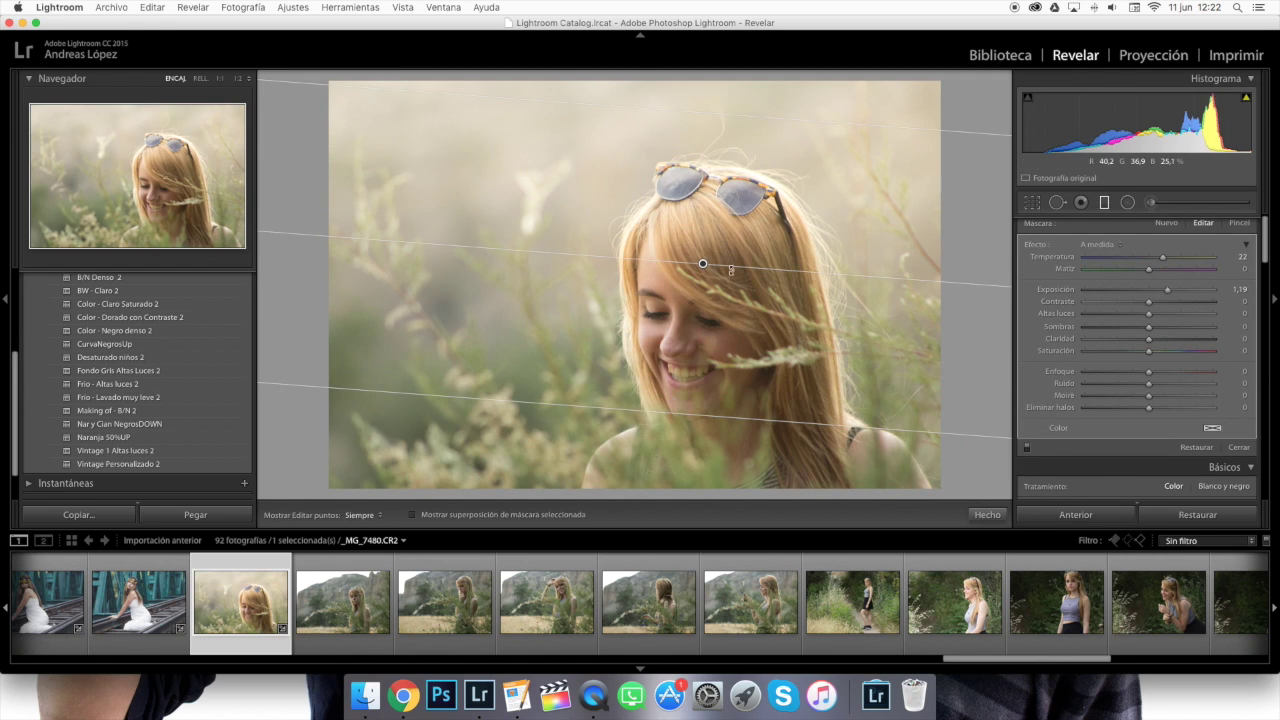
Compare the close-up before and after the latest edits, angle the graduated filter diagonally and finish the filter edit
{"action": "key", "text": "super+z"}
{"action": "key", "text": "super+z"}
{"action": "key", "text": "super+z"}
{"action": "key", "text": "super+z"}
{"action": "key", "text": "super+z"}
{"action": "key", "text": "super+shift+z"}
{"action": "key", "text": "super+shift+z"}
{"action": "key", "text": "super+shift+z"}
{"action": "key", "text": "super+shift+z"}
{"action": "key", "text": "super+shift+z"}
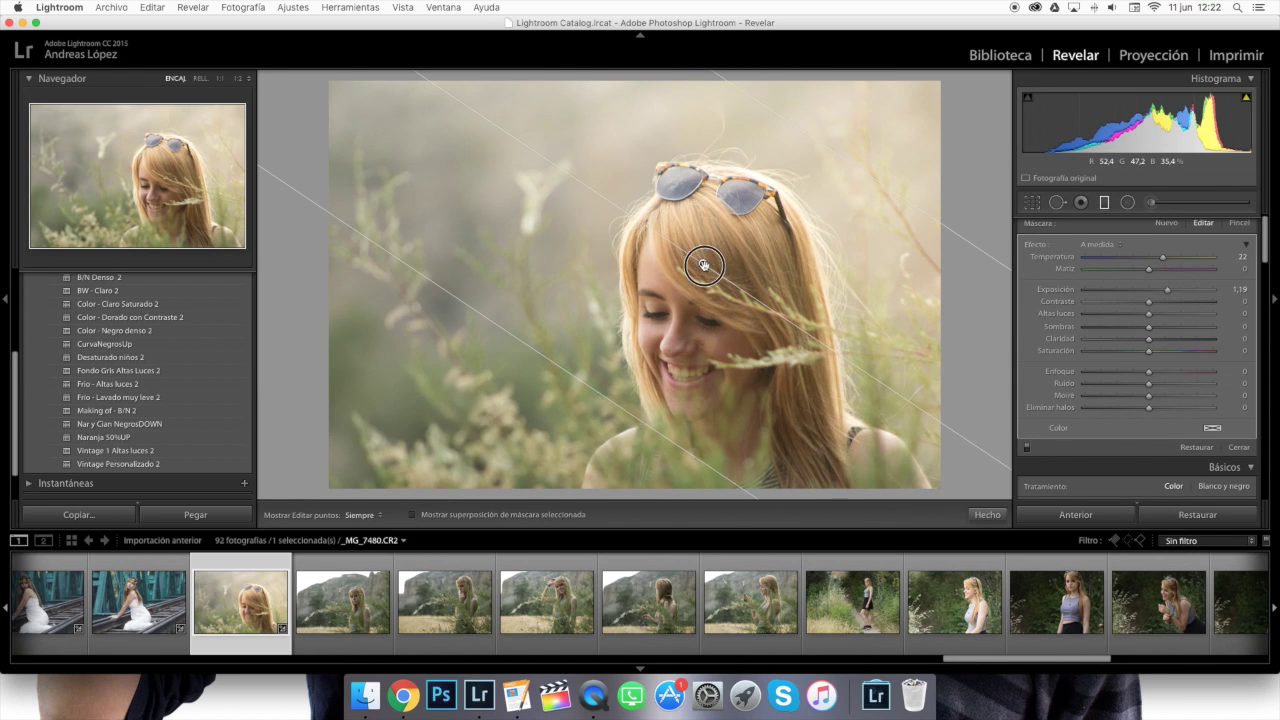
{"action": "left_click", "coordinate": [987, 514]}
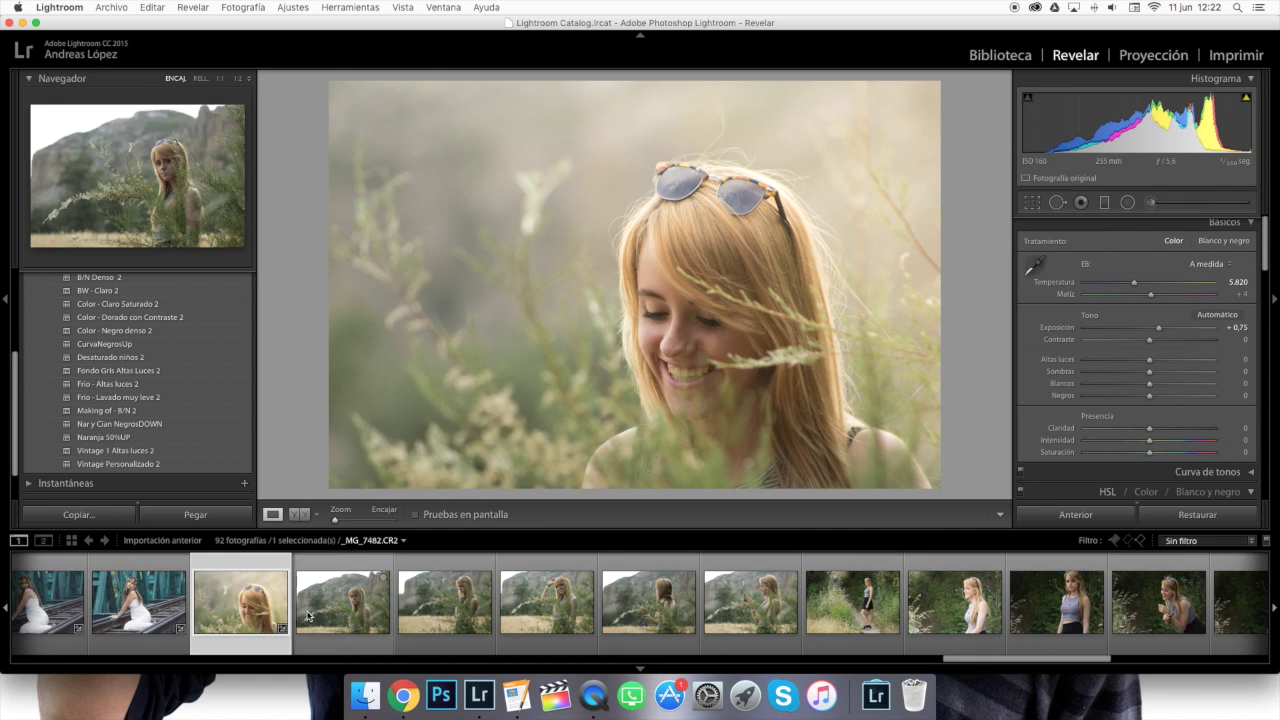
Synchronize the close-up's settings to the following photos of the blonde woman, up to the last one in the black skirt on the path
{"action": "left_click", "coordinate": [350, 617], "text": "super"}
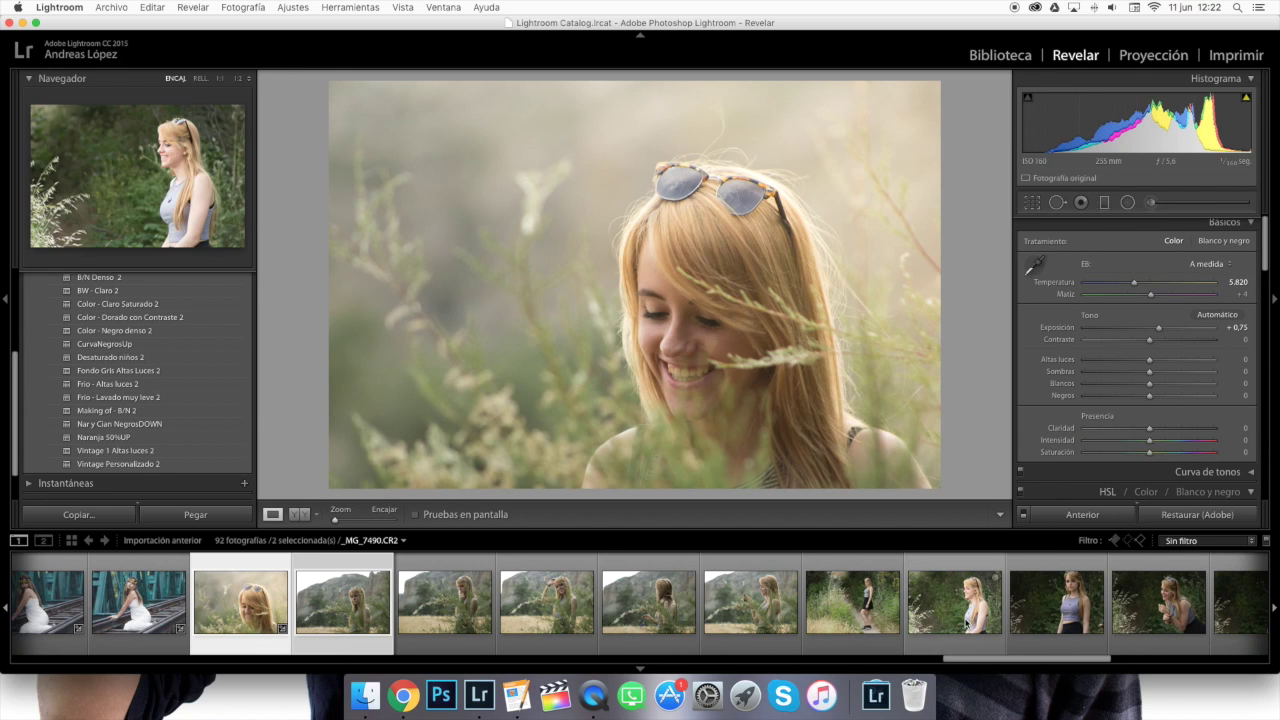
{"action": "scroll", "coordinate": [1120, 610], "scroll_direction": "down", "scroll_amount": 6}
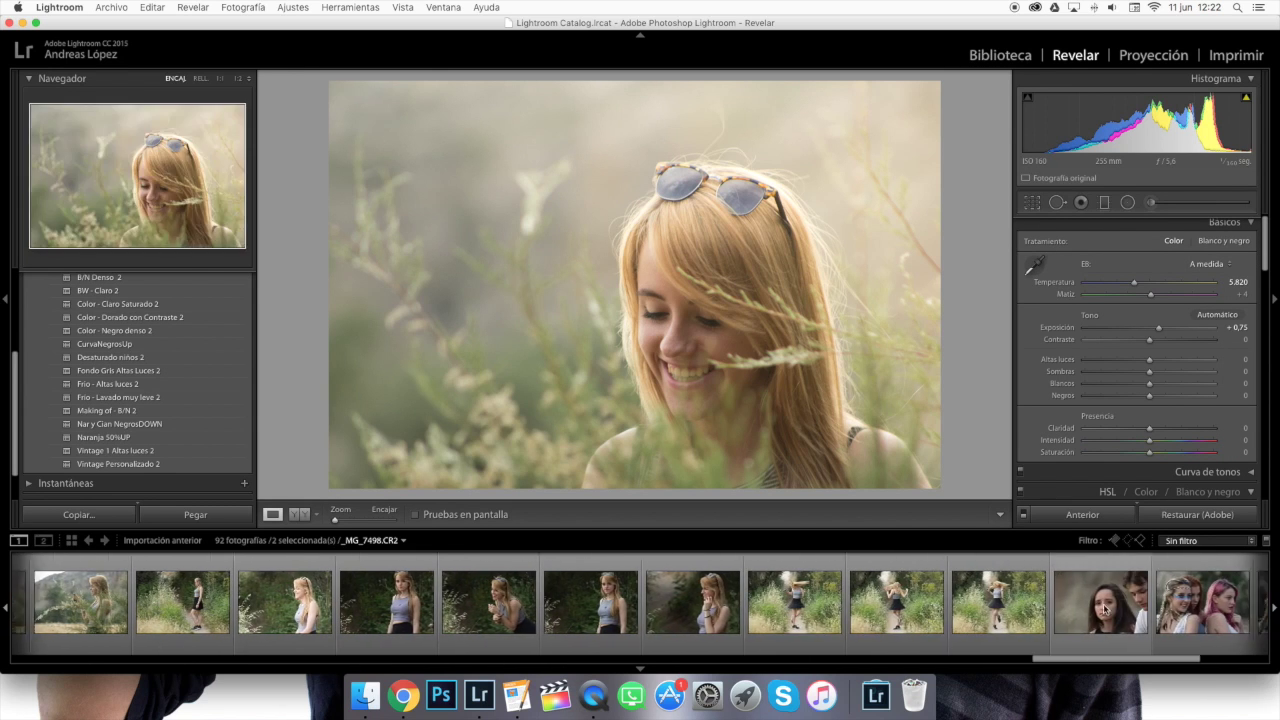
{"action": "left_click", "coordinate": [1005, 605], "text": "shift"}
{"action": "left_click", "coordinate": [1082, 514]}
{"action": "left_click", "coordinate": [883, 291]}
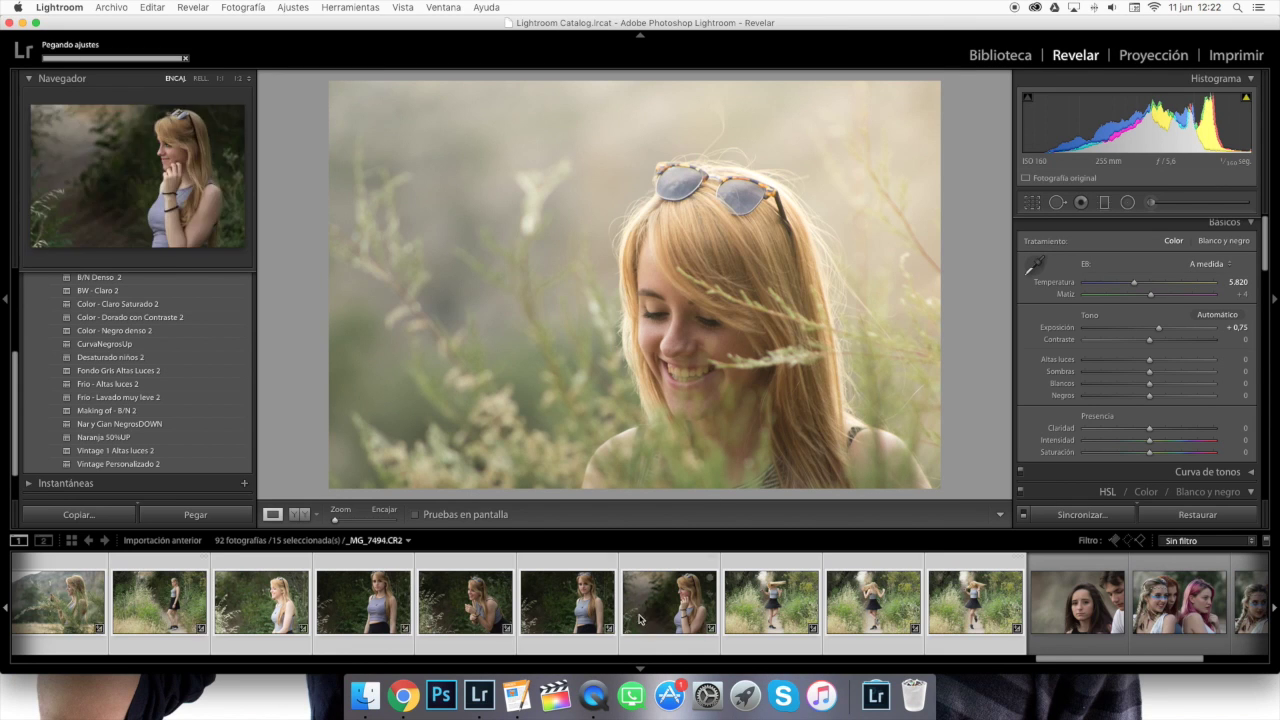
Review how the synchronized settings look on the photos of the blonde woman among the tall plants
{"action": "scroll", "coordinate": [640, 621], "scroll_direction": "up", "scroll_amount": 3}
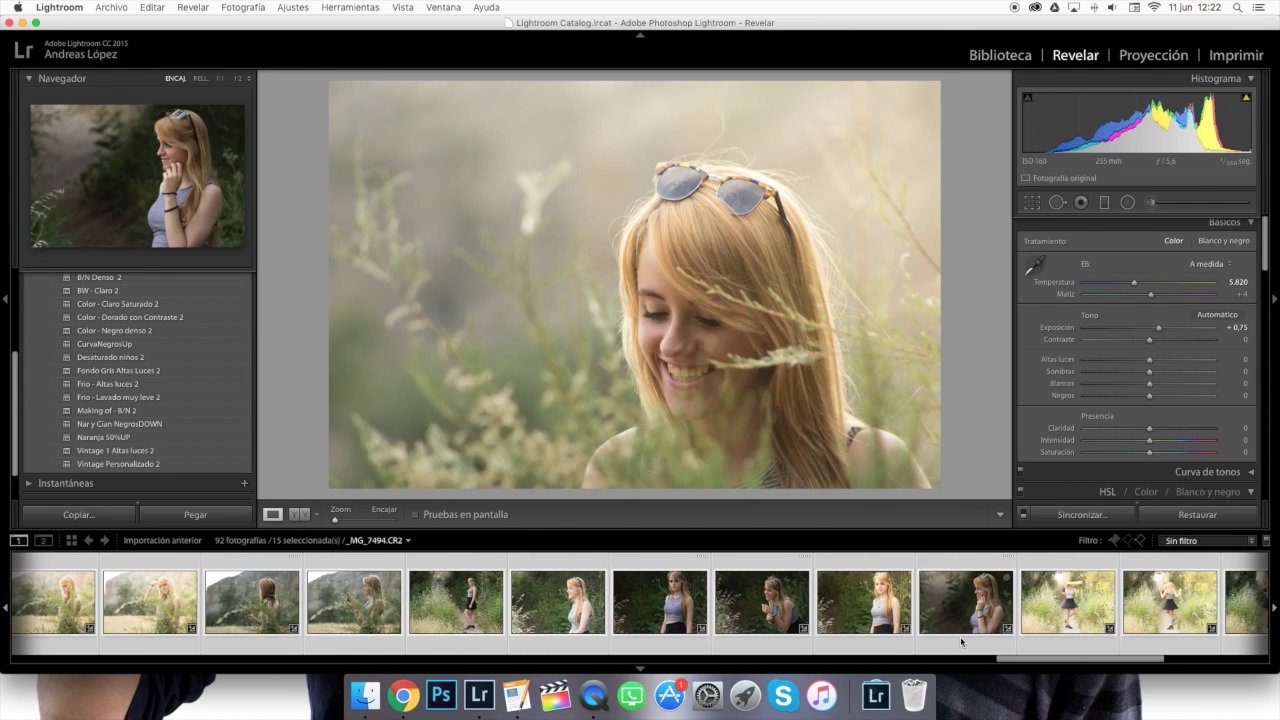
{"action": "scroll", "coordinate": [560, 605], "scroll_direction": "up", "scroll_amount": 2}
{"action": "left_click", "coordinate": [215, 612]}
{"action": "scroll", "coordinate": [200, 615], "scroll_direction": "up", "scroll_amount": 1}
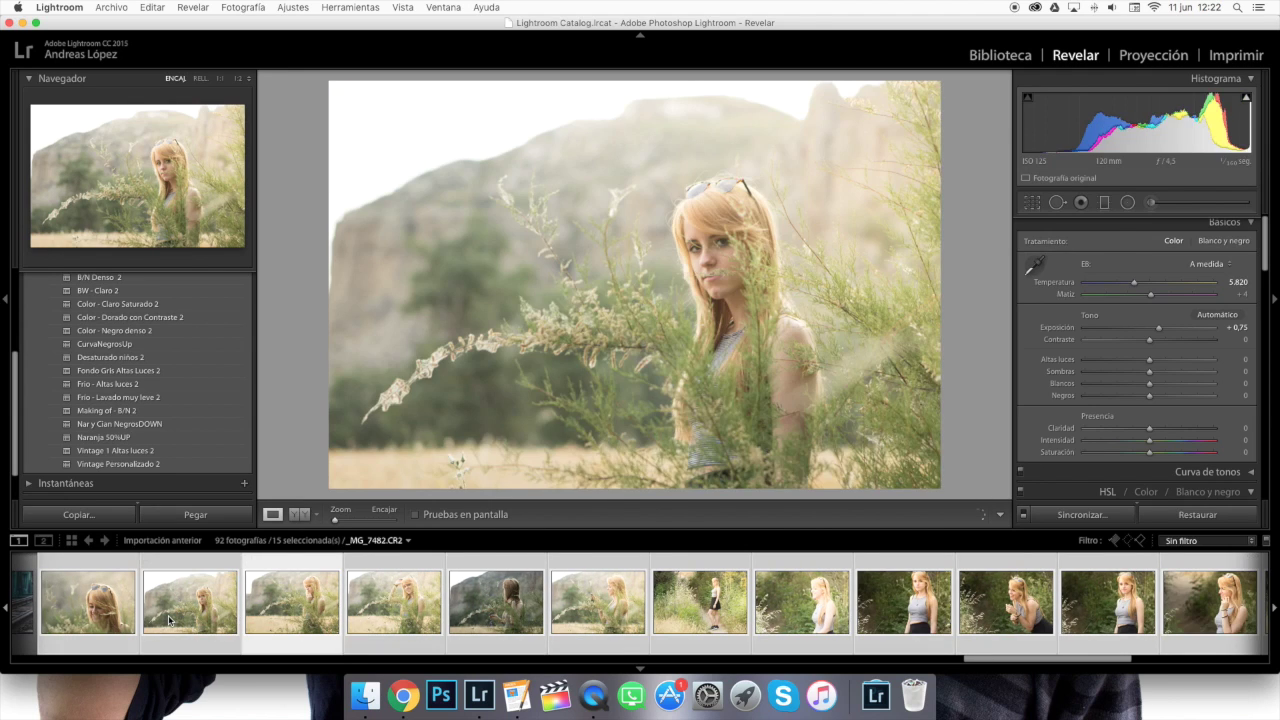
{"action": "key", "text": "Right"}
{"action": "key", "text": "Right"}
{"action": "key", "text": "Right"}
{"action": "scroll", "coordinate": [169, 620], "scroll_direction": "up", "scroll_amount": 3}
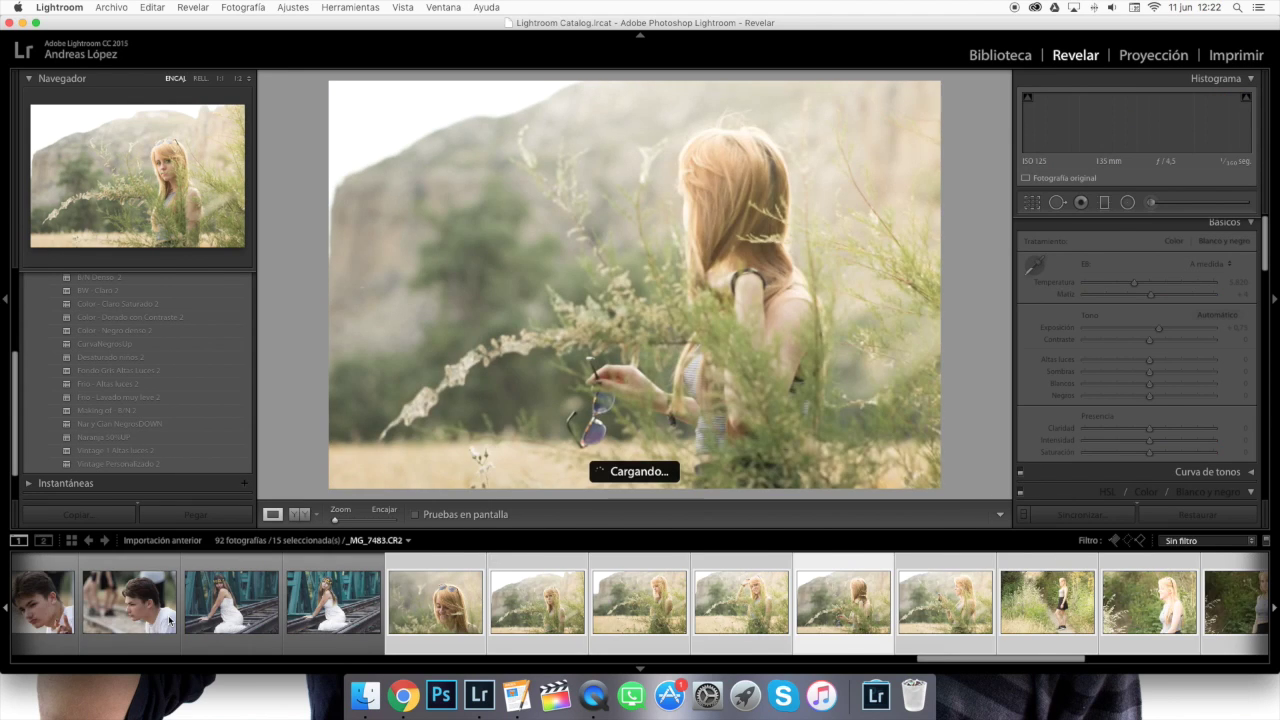
Set exposure to +0,25 on the full-length photo of the woman on the path and lower it on the following side-profile photo
{"action": "key", "text": "Right"}
{"action": "key", "text": "Right"}
{"action": "scroll", "coordinate": [169, 620], "scroll_direction": "down", "scroll_amount": 4}
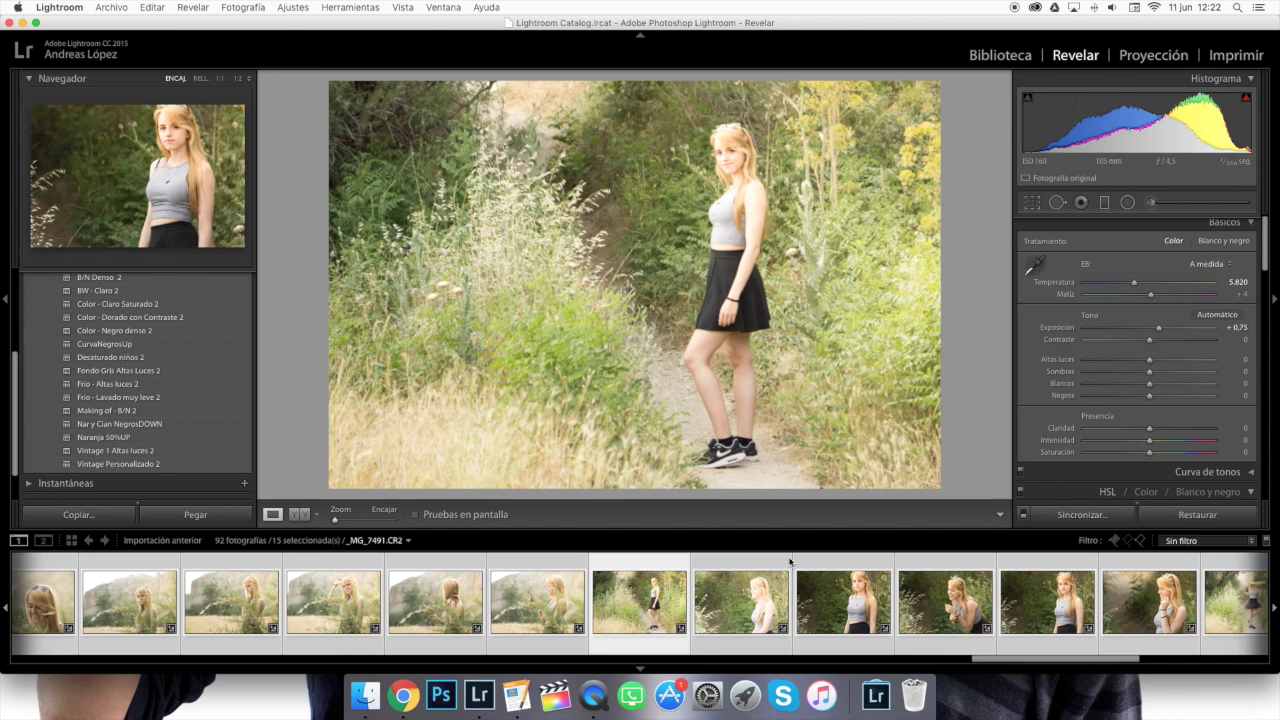
{"action": "left_click_drag", "start_coordinate": [1159, 331], "coordinate": [1151, 331]}
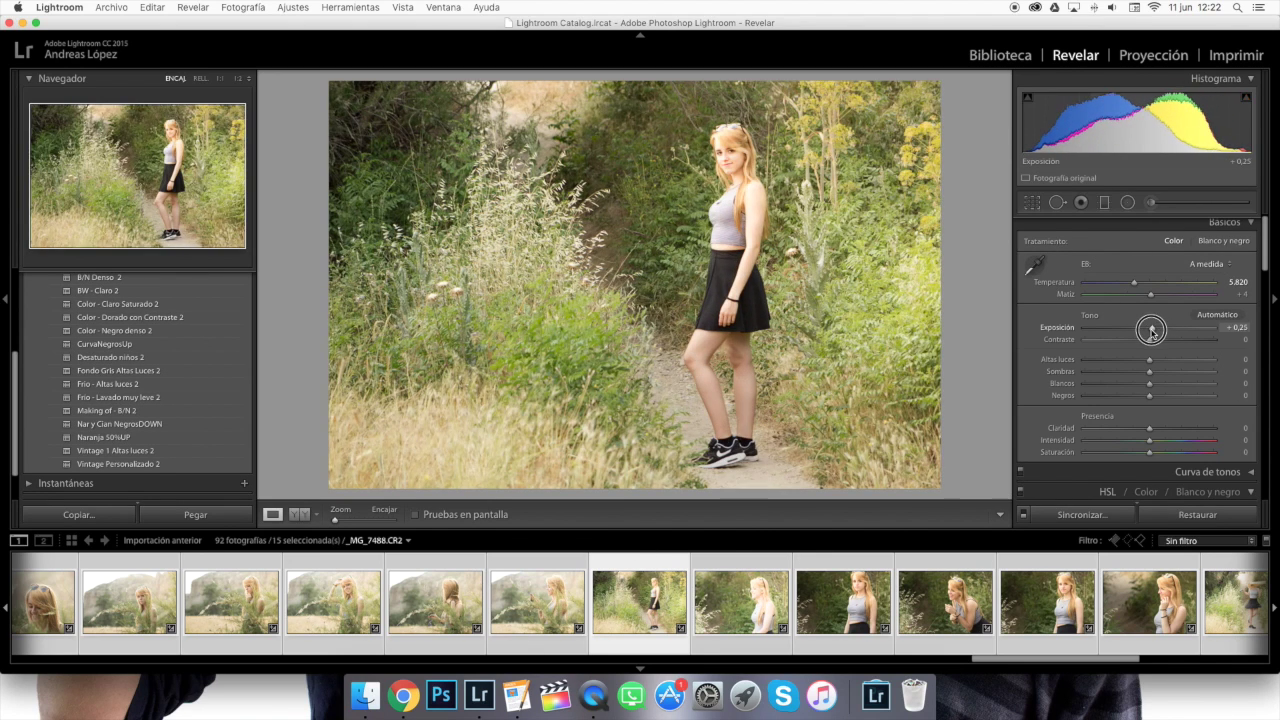
{"action": "key", "text": "Right"}
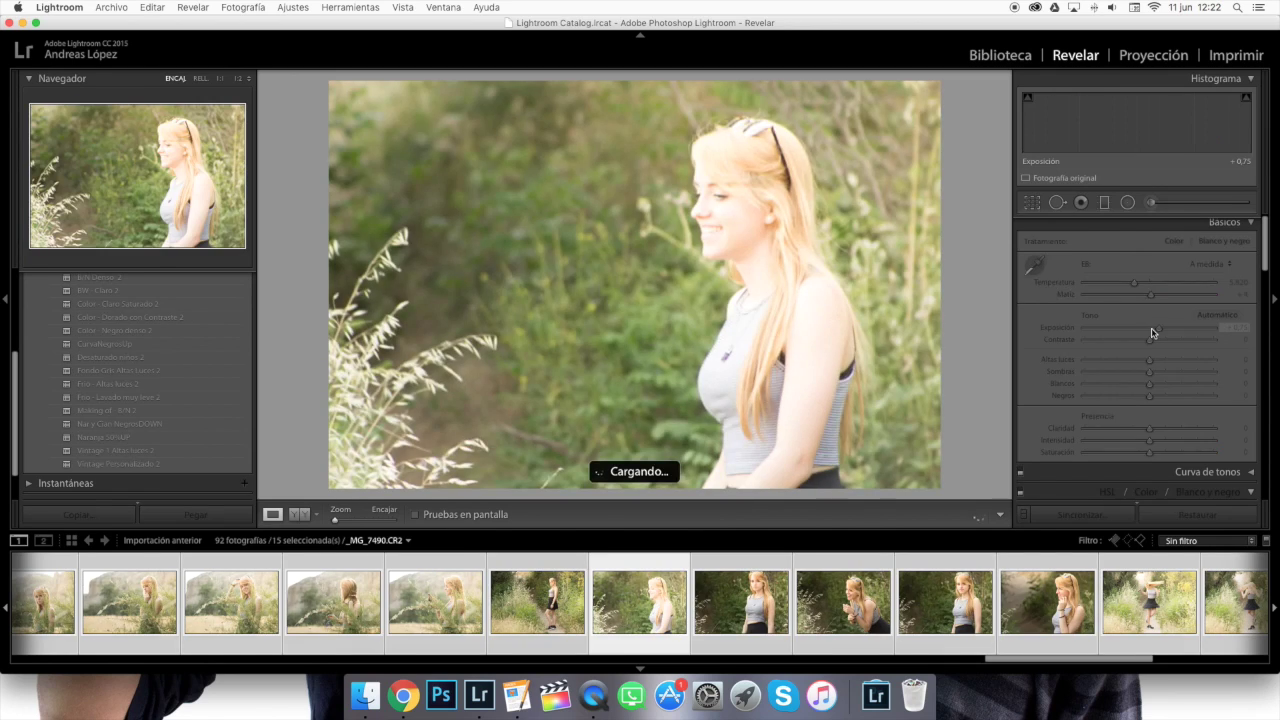
{"action": "left_click", "coordinate": [1152, 331]}
{"action": "left_click_drag", "start_coordinate": [1151, 331], "coordinate": [1142, 331]}
Set exposure to -0,05 on the first photo of the woman twirling on the path with her hair flying
{"action": "key", "text": "Right"}
{"action": "key", "text": "Right"}
{"action": "key", "text": "Right"}
{"action": "key", "text": "Right"}
{"action": "key", "text": "Right"}
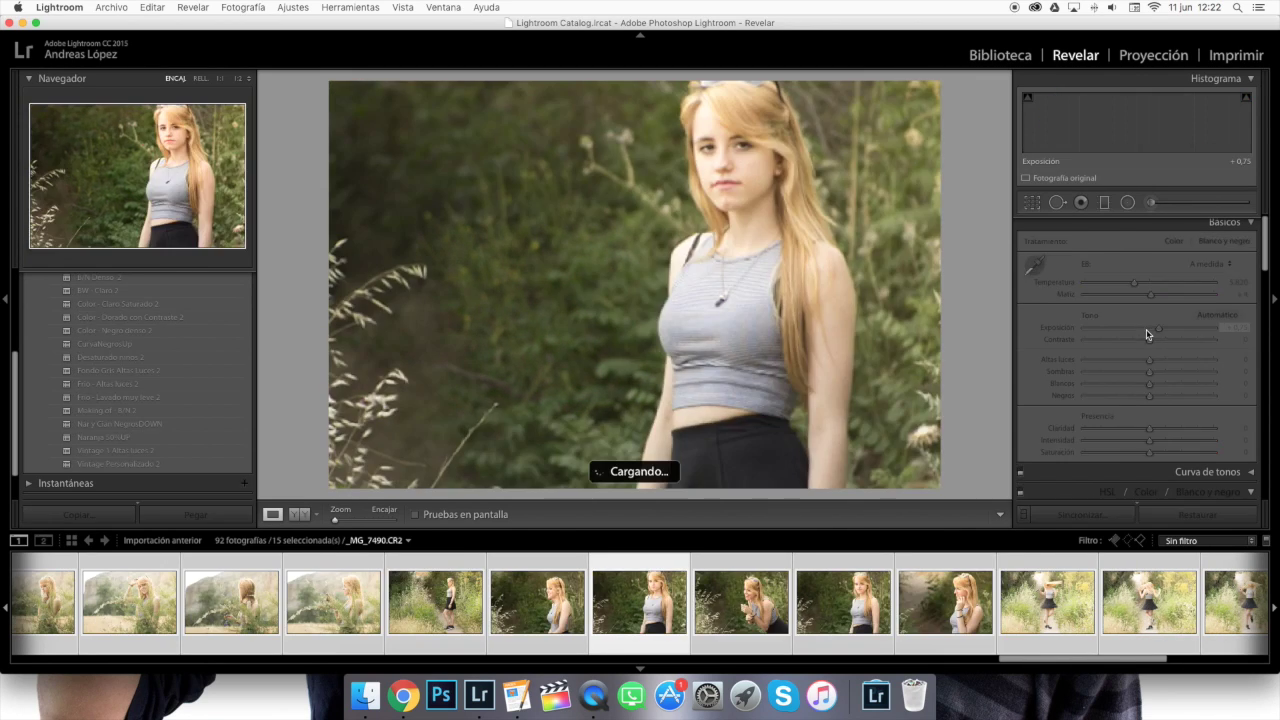
{"action": "left_click_drag", "start_coordinate": [1052, 663], "coordinate": [1079, 657]}
{"action": "left_click_drag", "start_coordinate": [1158, 330], "coordinate": [1150, 332]}
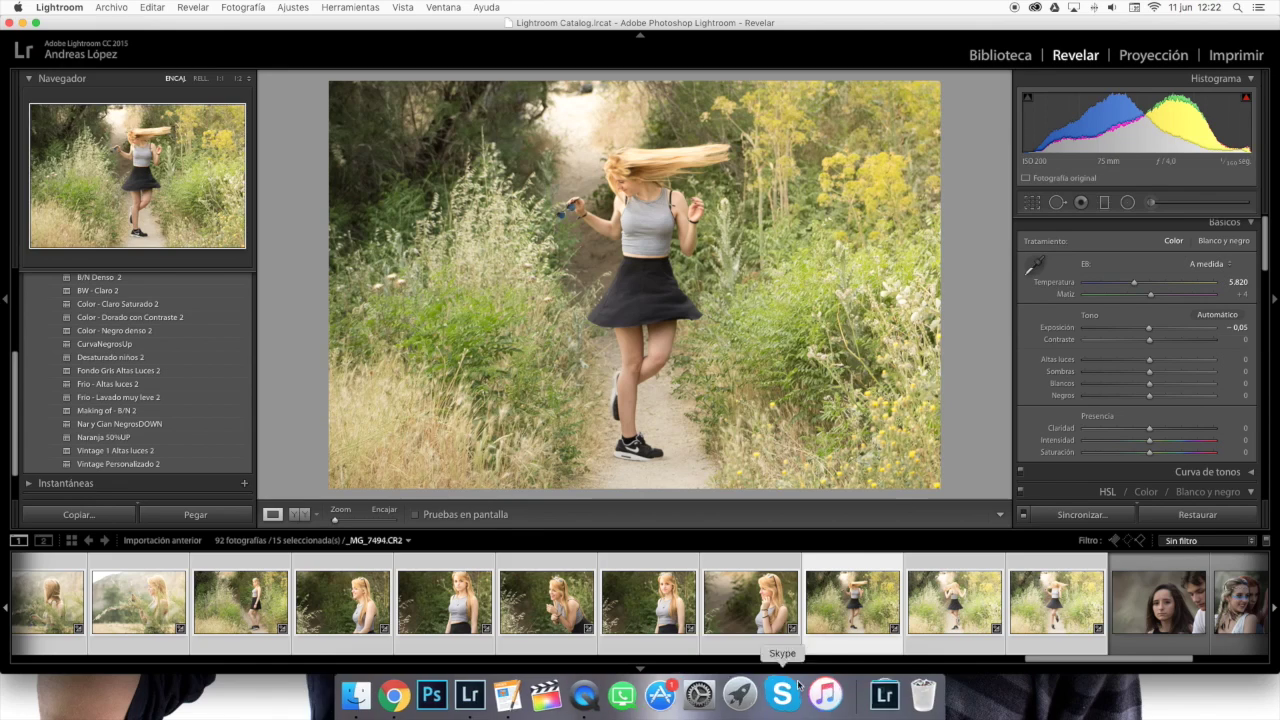
Reset the exposure of the next twirling photo, where the woman is seen from behind, and lower it slightly
{"action": "left_click_drag", "start_coordinate": [1056, 660], "coordinate": [1109, 661]}
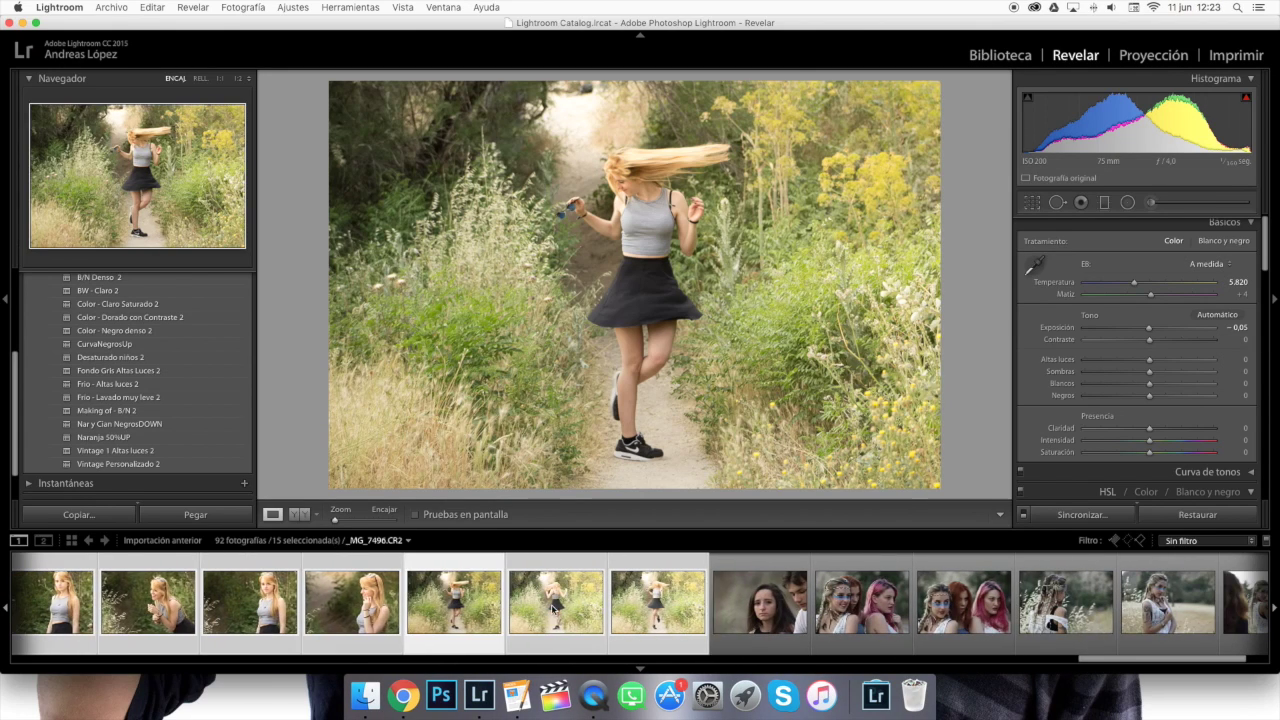
{"action": "key", "text": "Right"}
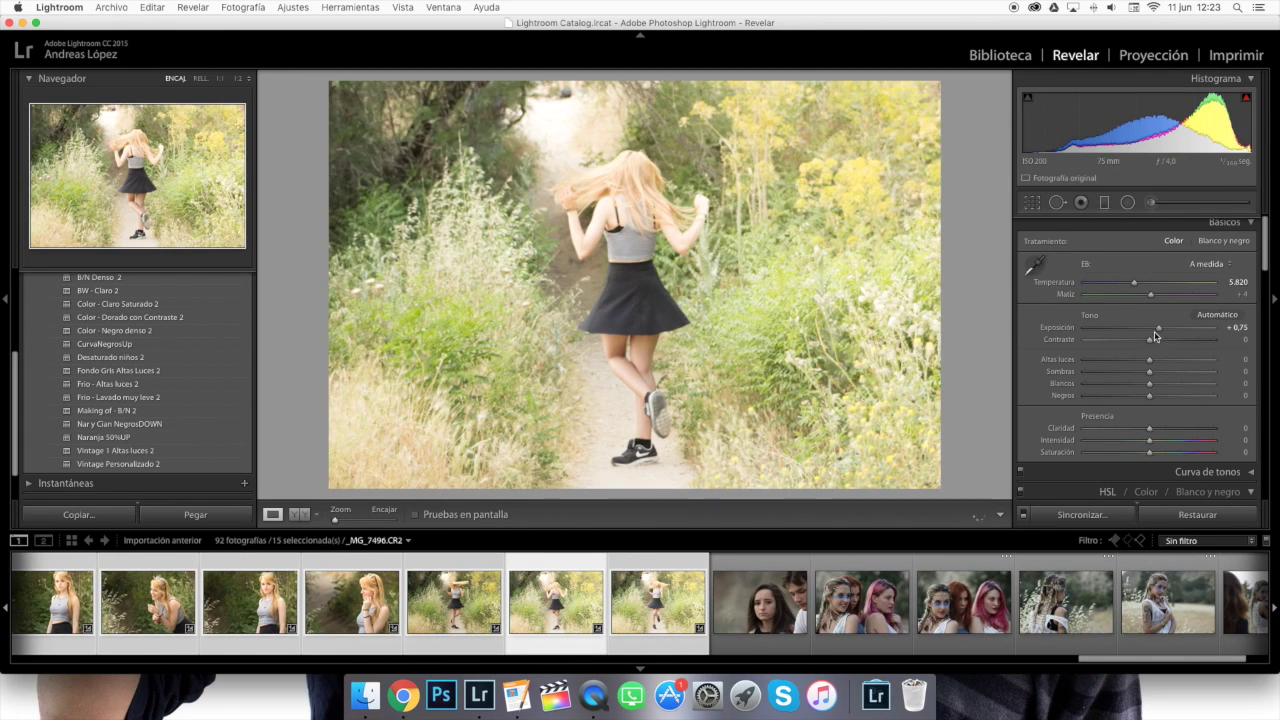
{"action": "double_click", "coordinate": [1151, 330]}
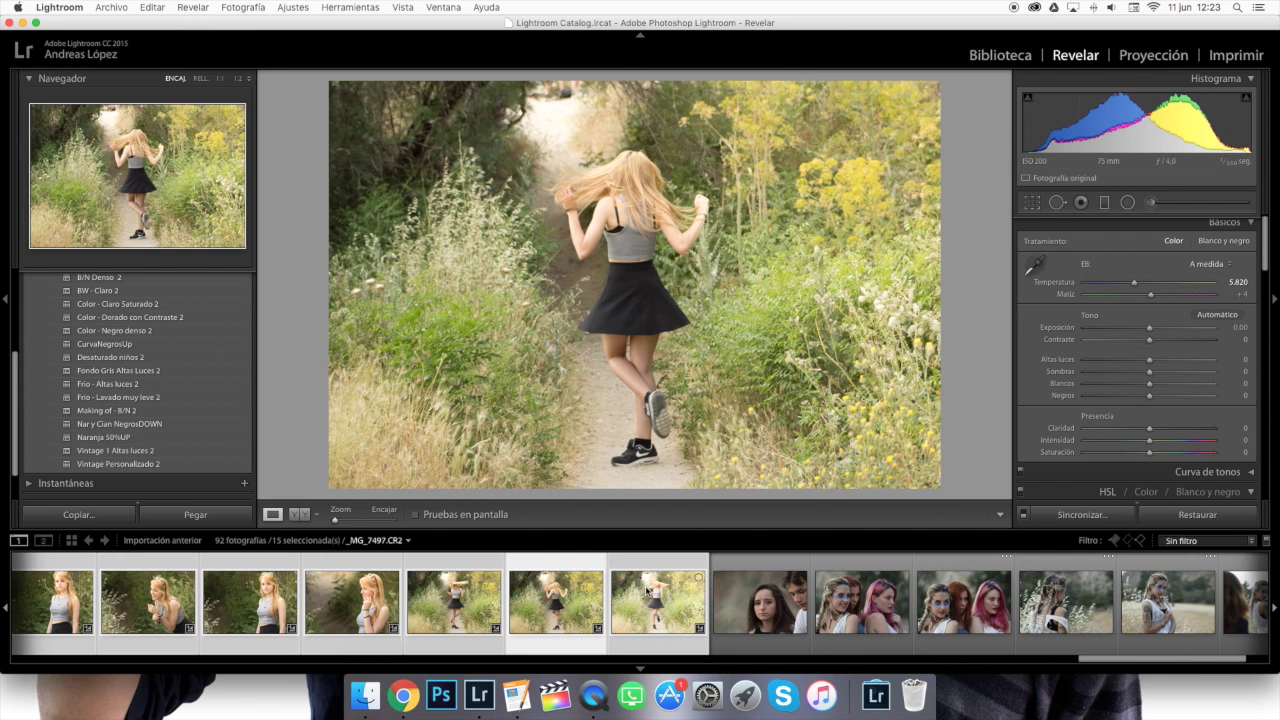
{"action": "left_click_drag", "start_coordinate": [1150, 330], "coordinate": [1148, 332]}
Set vibrance (Intensidad) to +70 and clarity to +23 on the first photo of the three women with face paint and pink hair
{"action": "key", "text": "Right"}
{"action": "key", "text": "Right"}
{"action": "key", "text": "Right"}
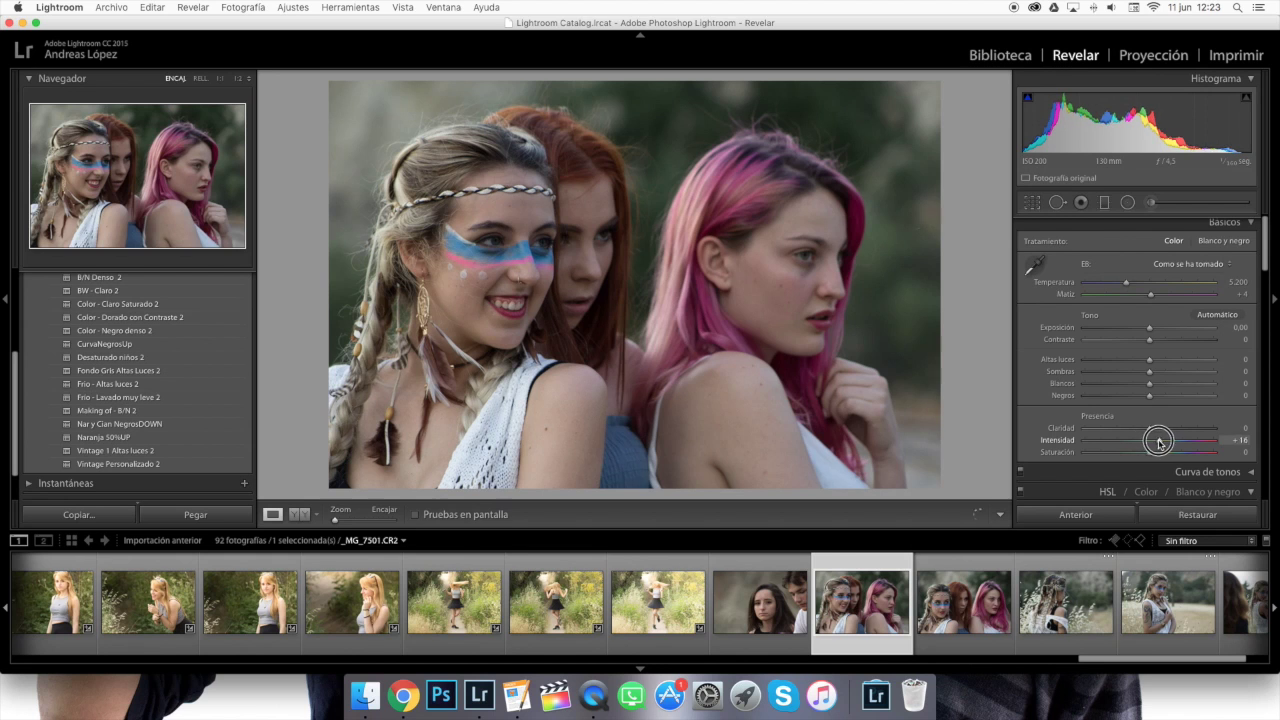
{"action": "left_click_drag", "start_coordinate": [1174, 441], "coordinate": [1243, 441]}
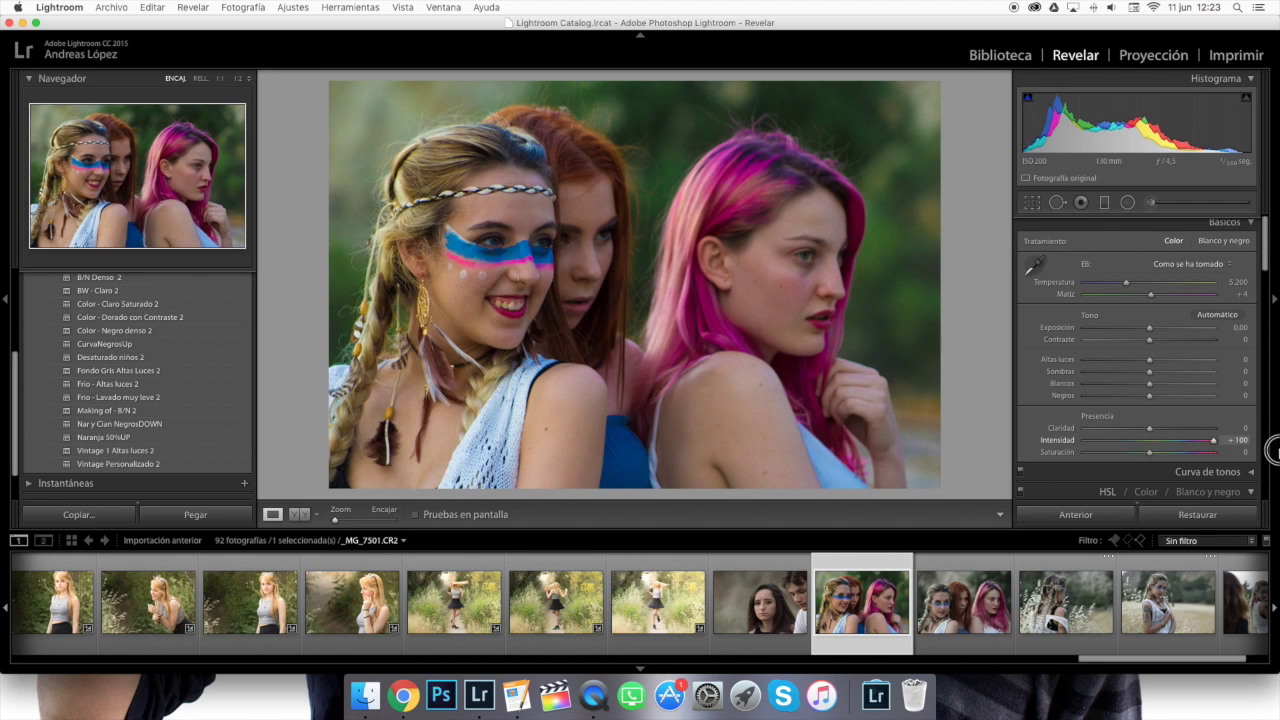
{"action": "left_click_drag", "start_coordinate": [1206, 453], "coordinate": [1201, 451]}
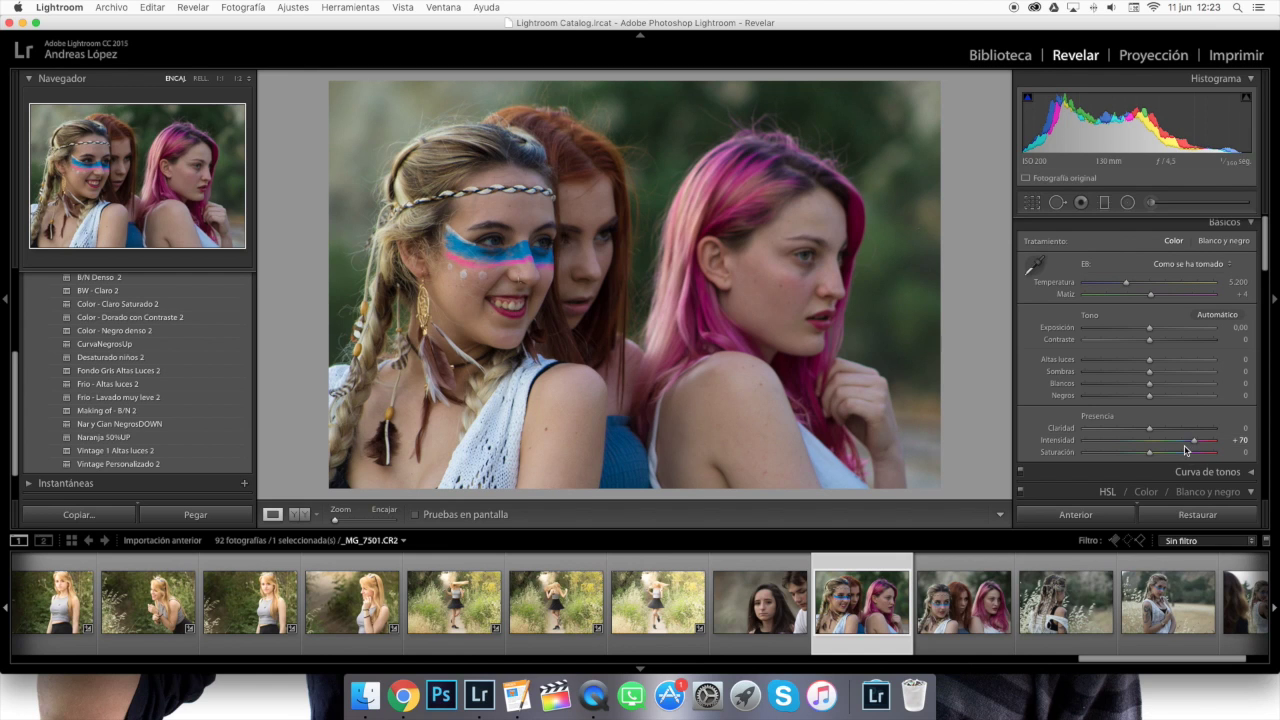
{"action": "left_click_drag", "start_coordinate": [1150, 430], "coordinate": [1177, 430]}
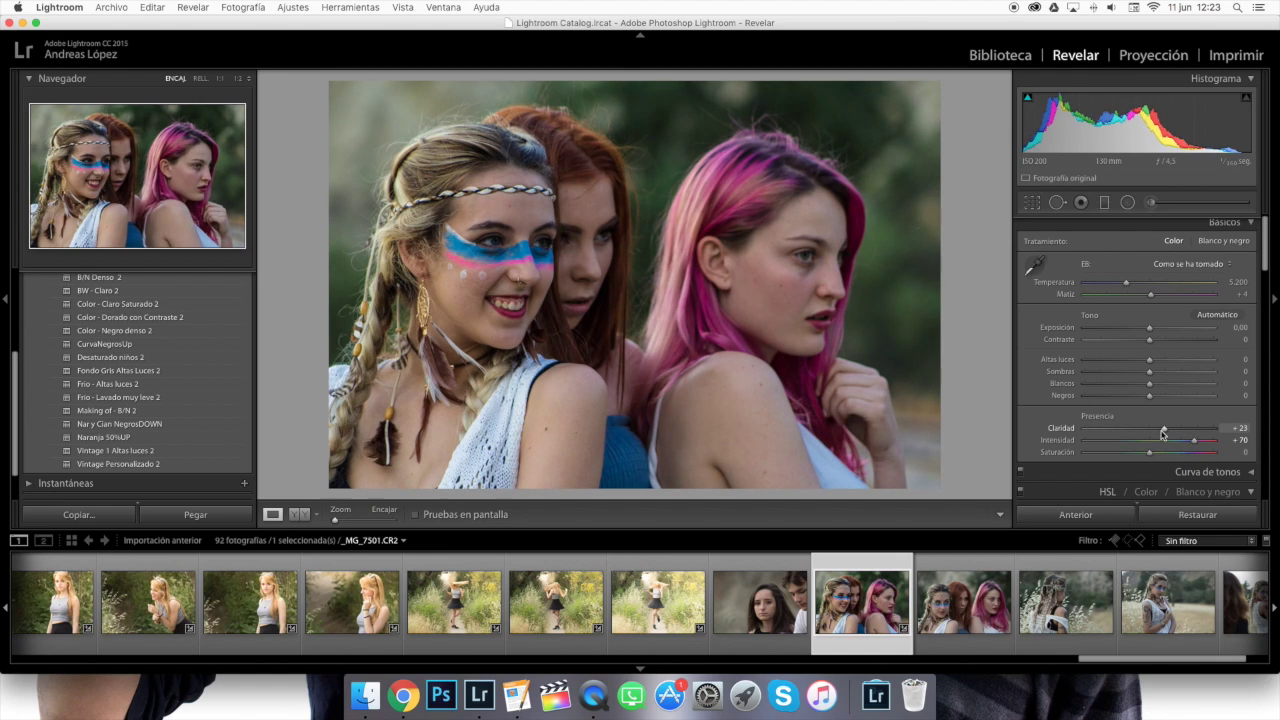
Synchronize the vibrance and clarity edits to the neighbouring photo of the same three women
{"action": "left_click", "coordinate": [965, 605], "text": "super"}
{"action": "left_click", "coordinate": [1085, 515]}
{"action": "key", "text": "Return"}
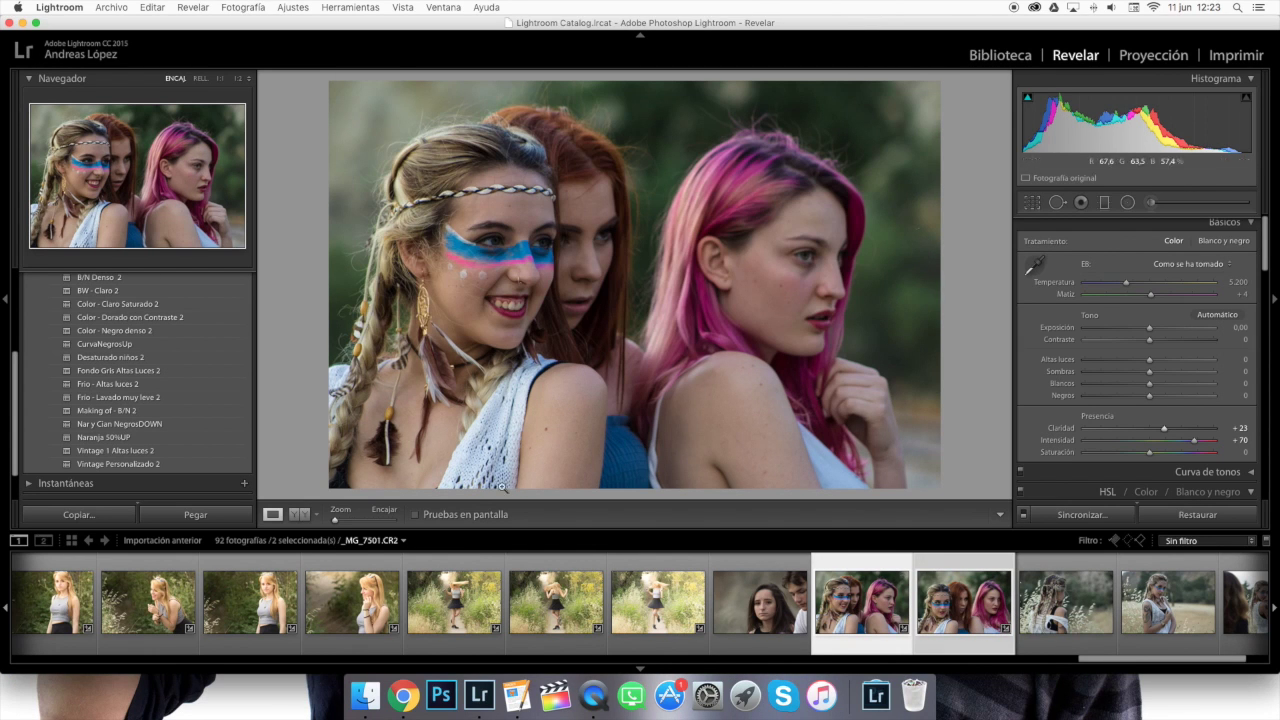
Set exposure to +1,05, temperature to 7.195 and clarity to +23 on the back-view photo of the woman with braids
{"action": "scroll", "coordinate": [1030, 605], "scroll_direction": "down", "scroll_amount": 2}
{"action": "left_click", "coordinate": [915, 638]}
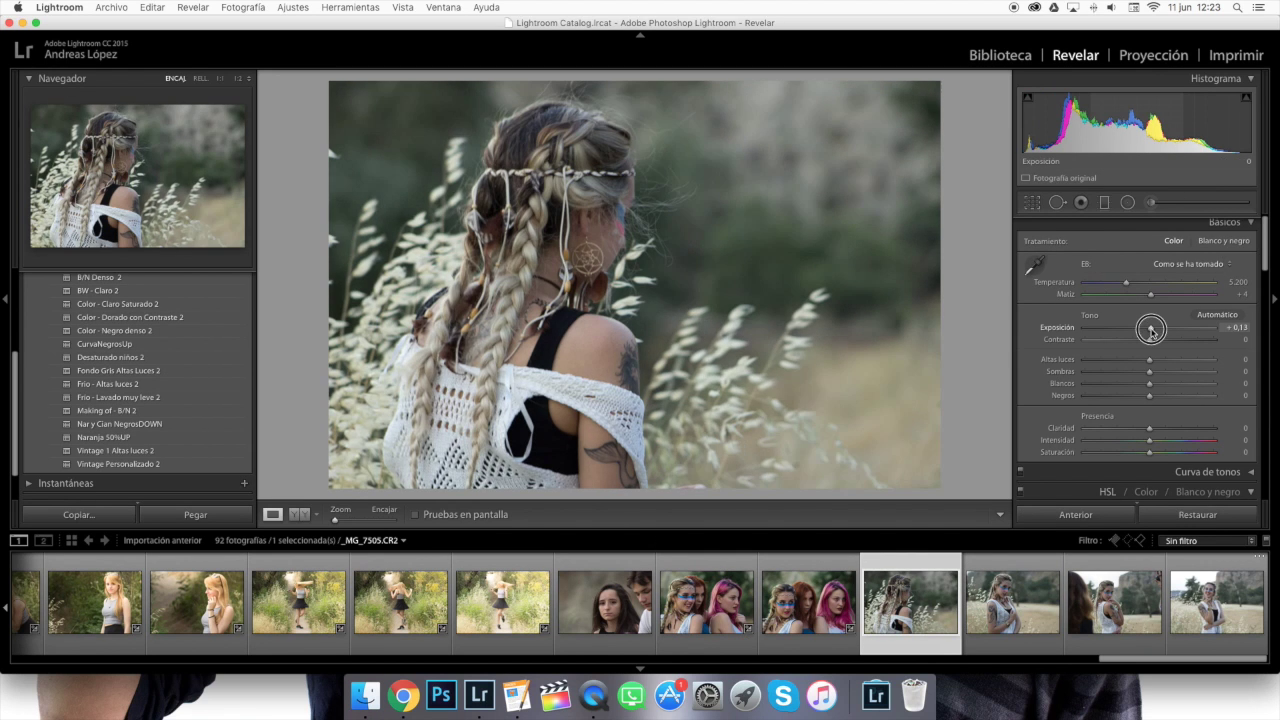
{"action": "left_click_drag", "start_coordinate": [1151, 330], "coordinate": [1162, 329]}
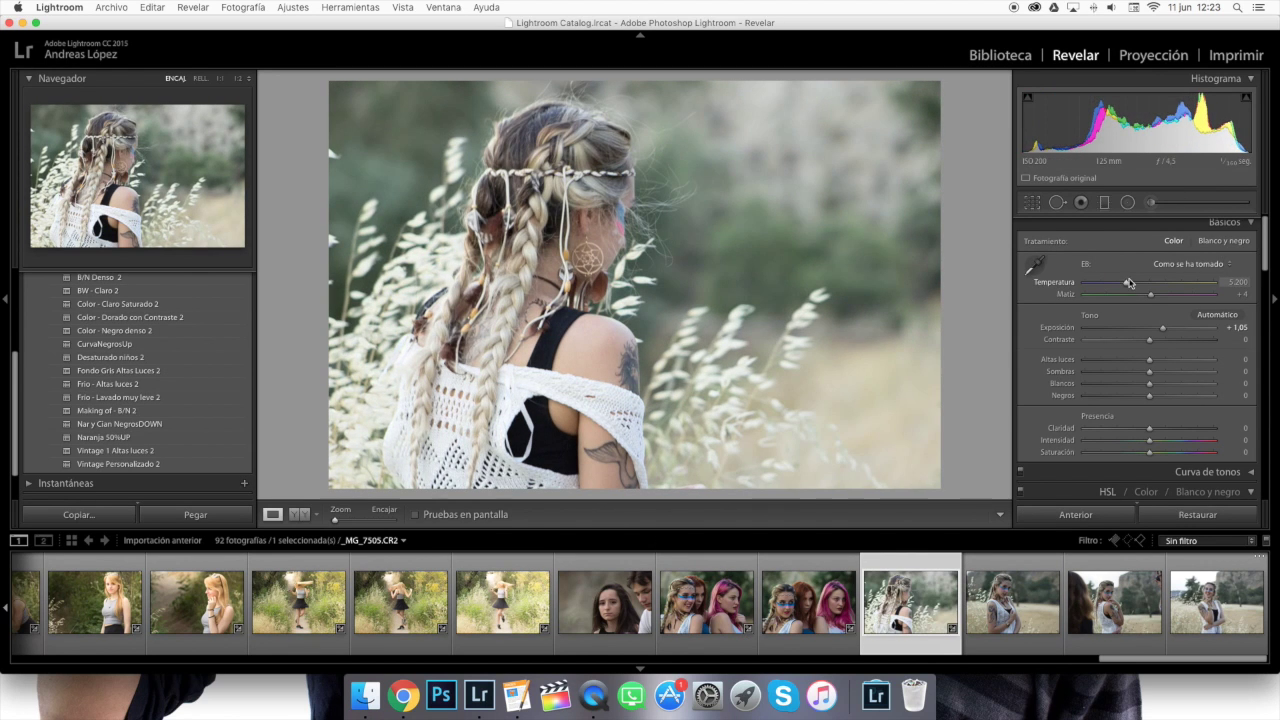
{"action": "left_click_drag", "start_coordinate": [1129, 286], "coordinate": [1138, 286]}
{"action": "left_click_drag", "start_coordinate": [1149, 430], "coordinate": [1162, 430]}
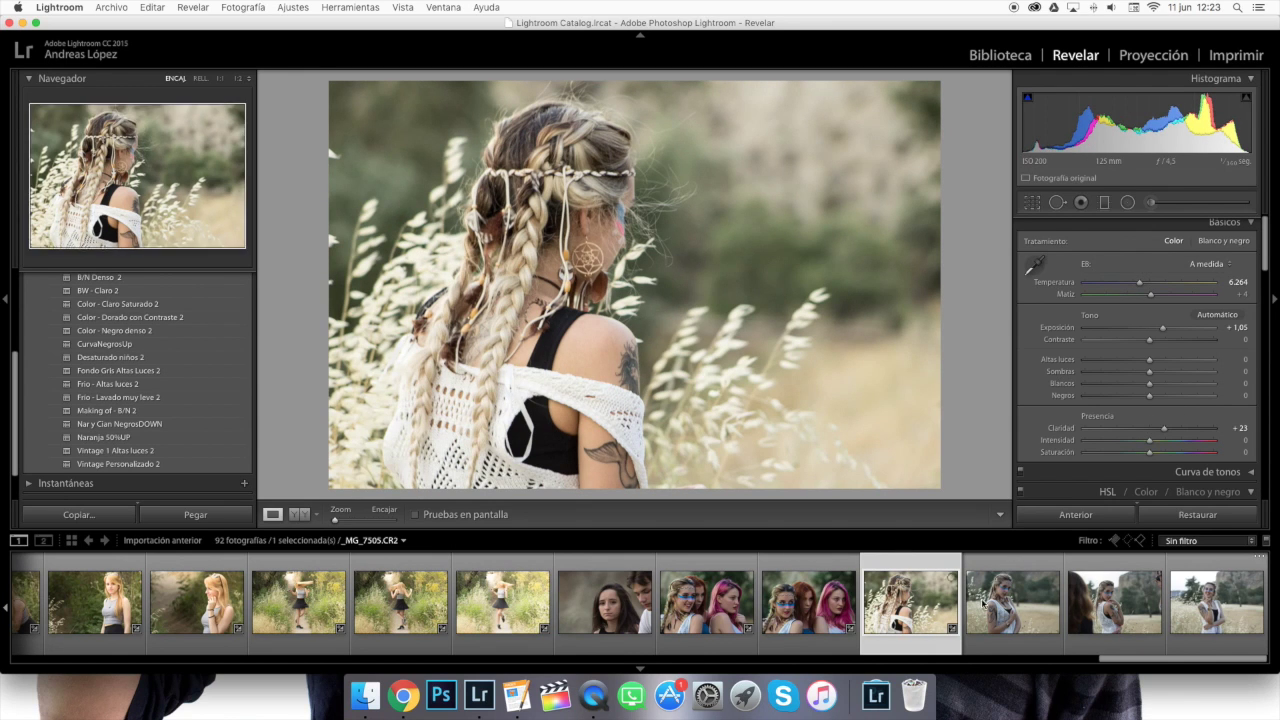
{"action": "left_click_drag", "start_coordinate": [1139, 286], "coordinate": [1147, 286]}
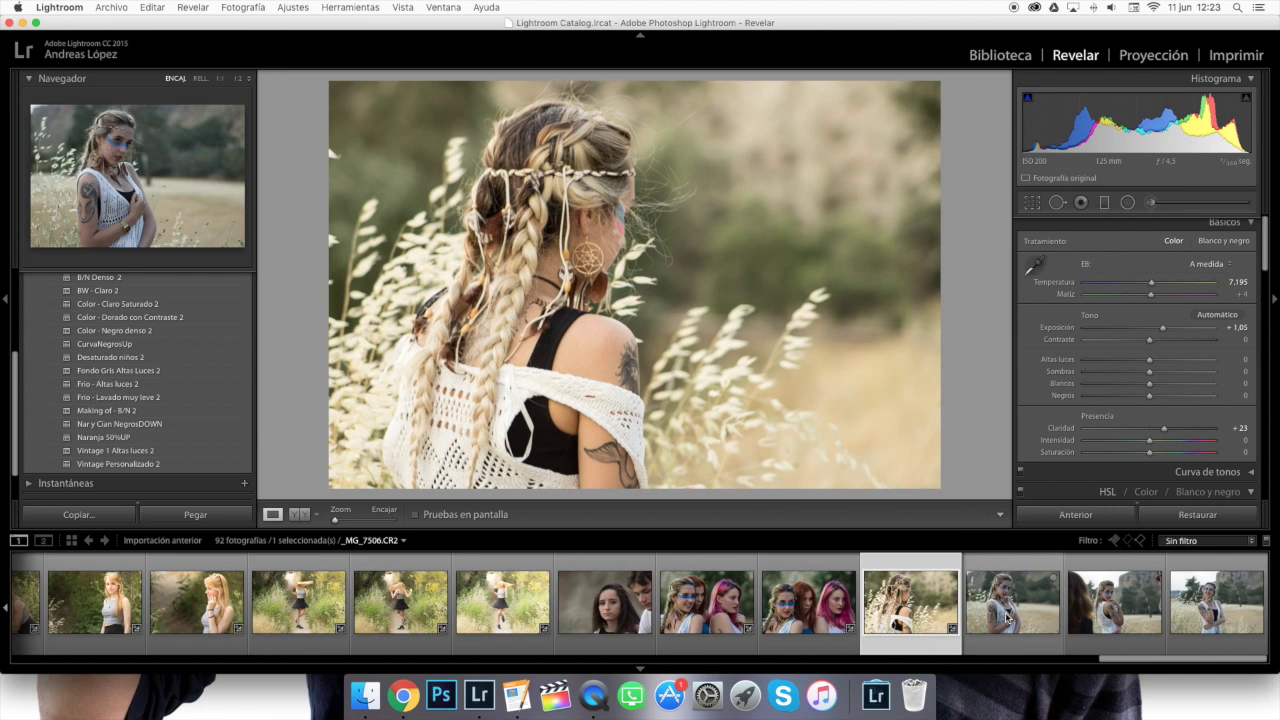
Synchronize the braided woman's photo settings to the next three photos and check the results on them
{"action": "left_click", "coordinate": [1216, 602], "text": "shift"}
{"action": "left_click", "coordinate": [1080, 515]}
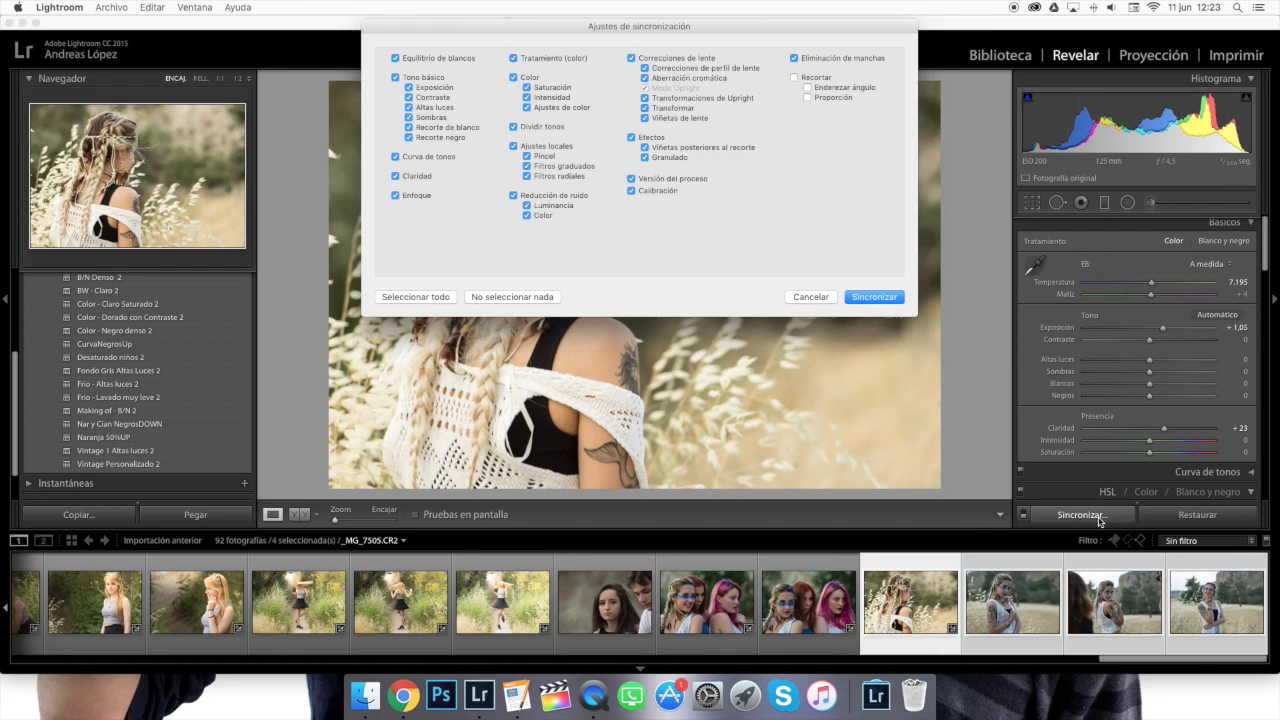
{"action": "left_click", "coordinate": [874, 297]}
{"action": "key", "text": "Right"}
{"action": "key", "text": "Right"}
{"action": "key", "text": "Right"}
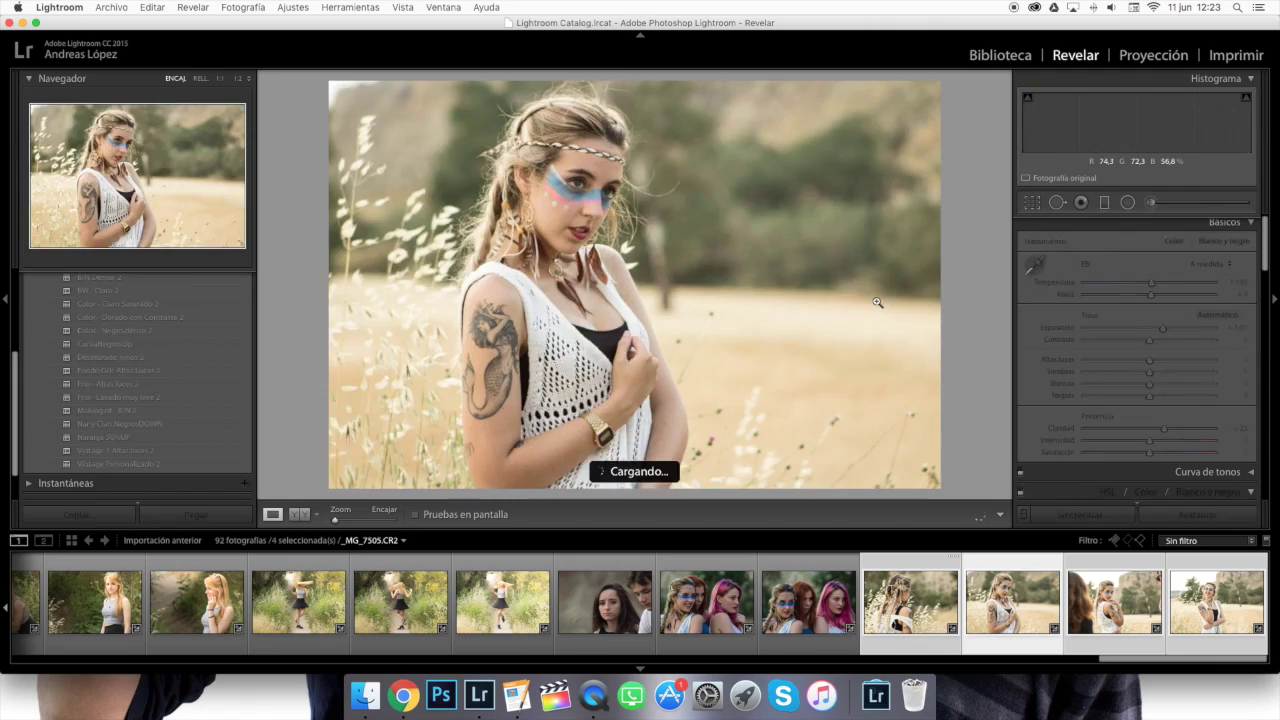